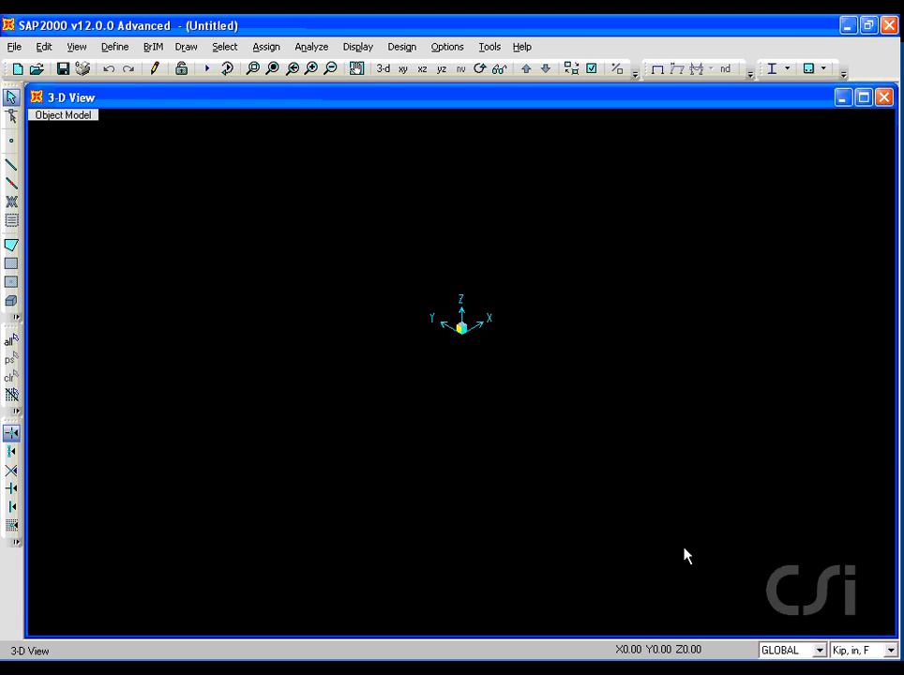
Step: Set the model units to Kip, ft, F
left_click_drag(834, 654, 881, 656)
left_click(891, 651)
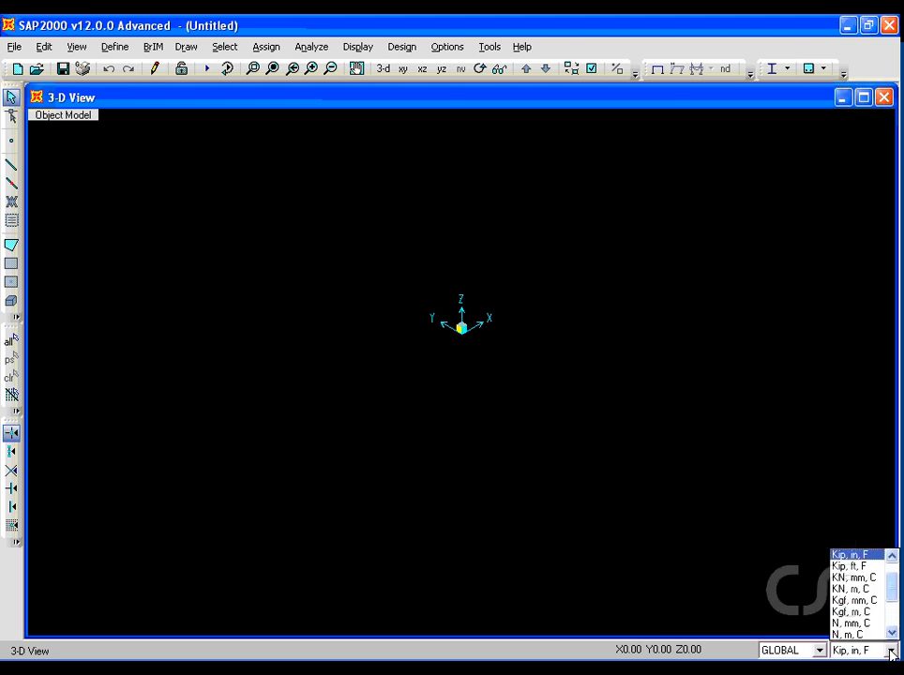
left_click(854, 566)
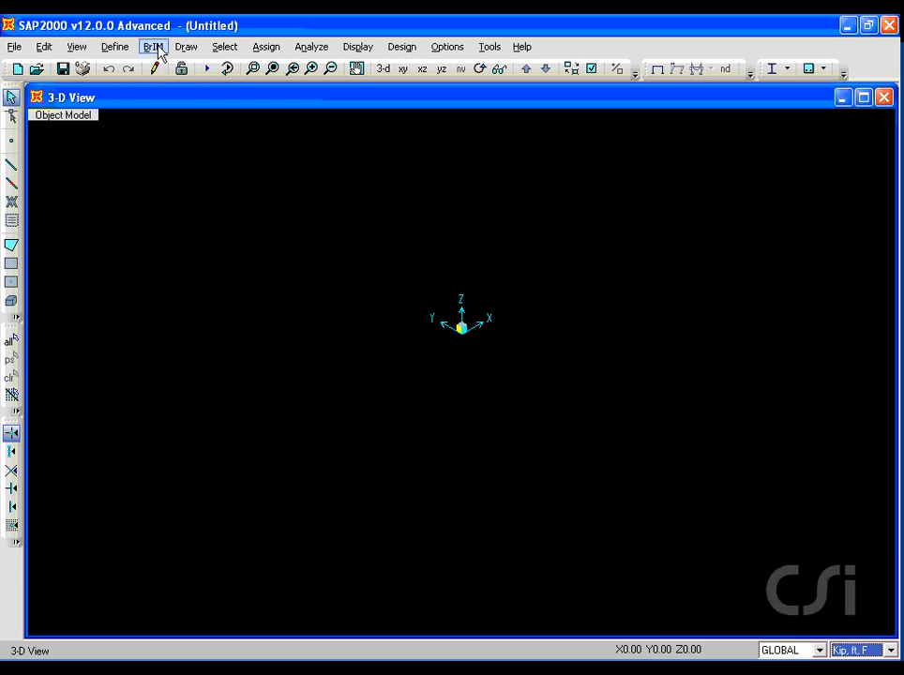
Step: Open the bridge modeler wizard and examine its step descriptions, from layout lines and materials through bents to parametric variation definitions
left_click(155, 47)
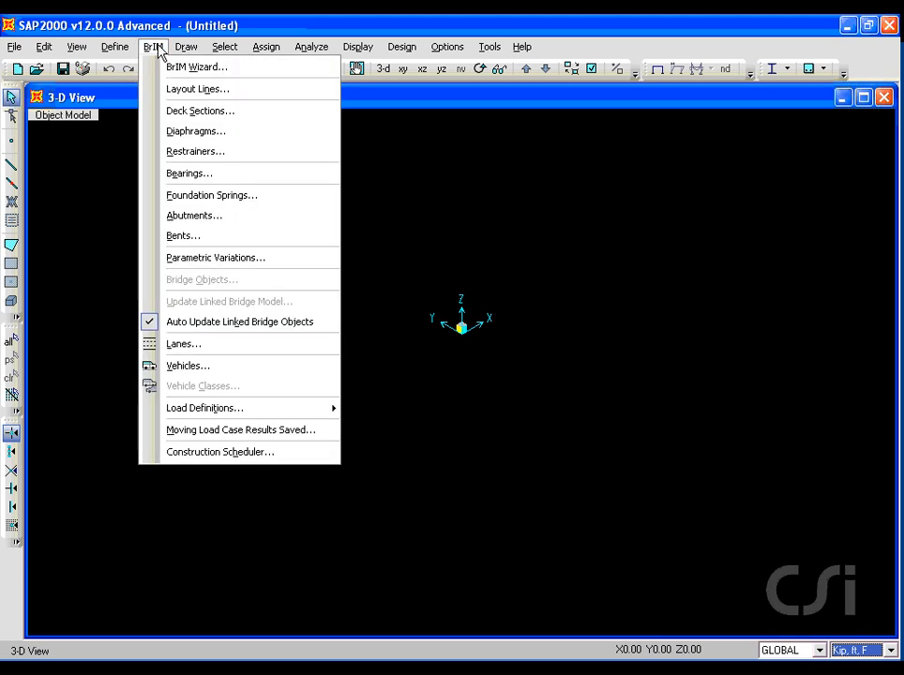
left_click(243, 70)
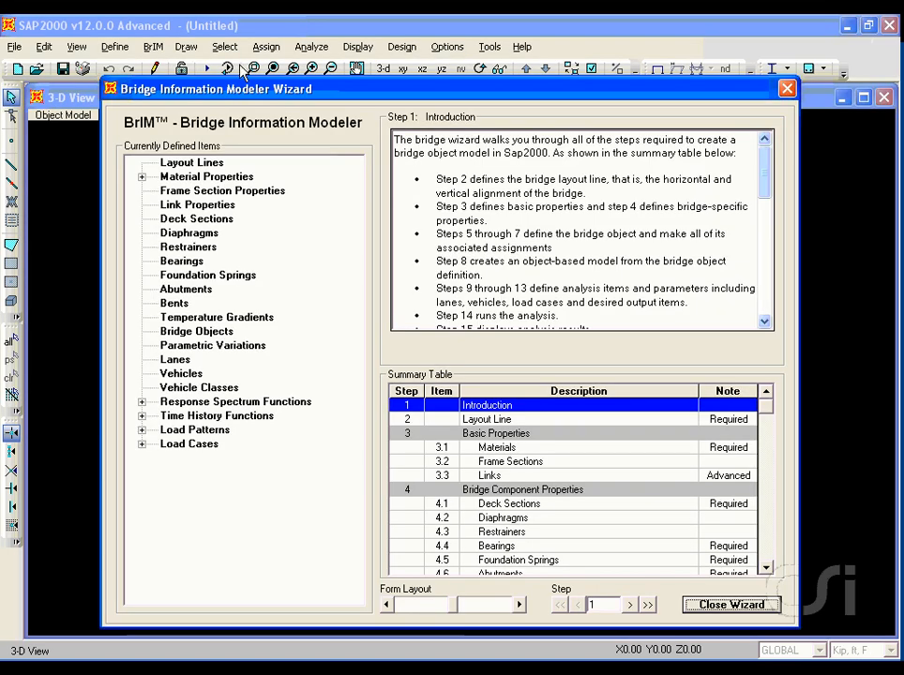
left_click(199, 164)
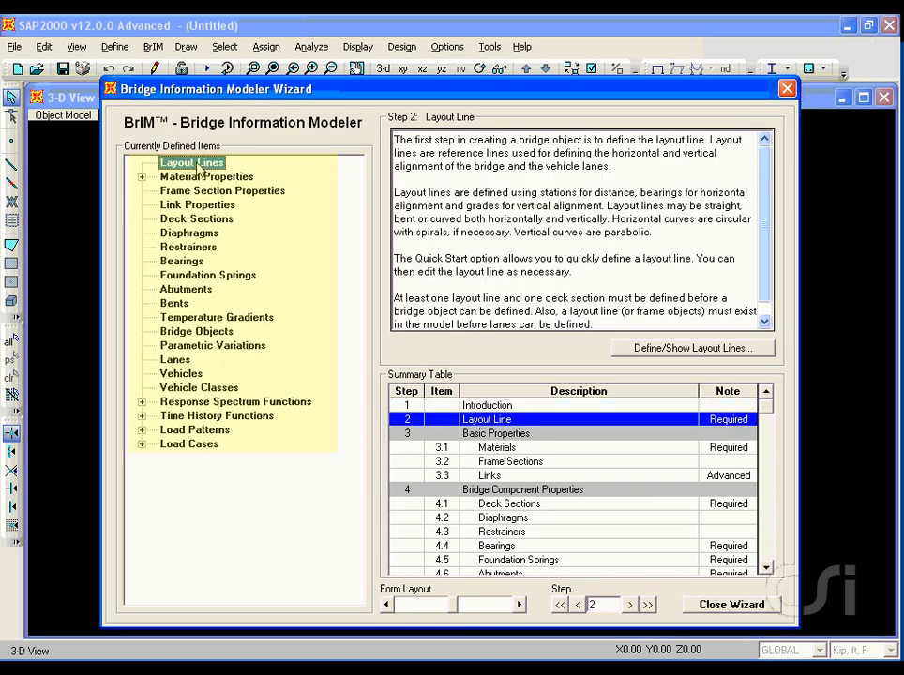
left_click(199, 177)
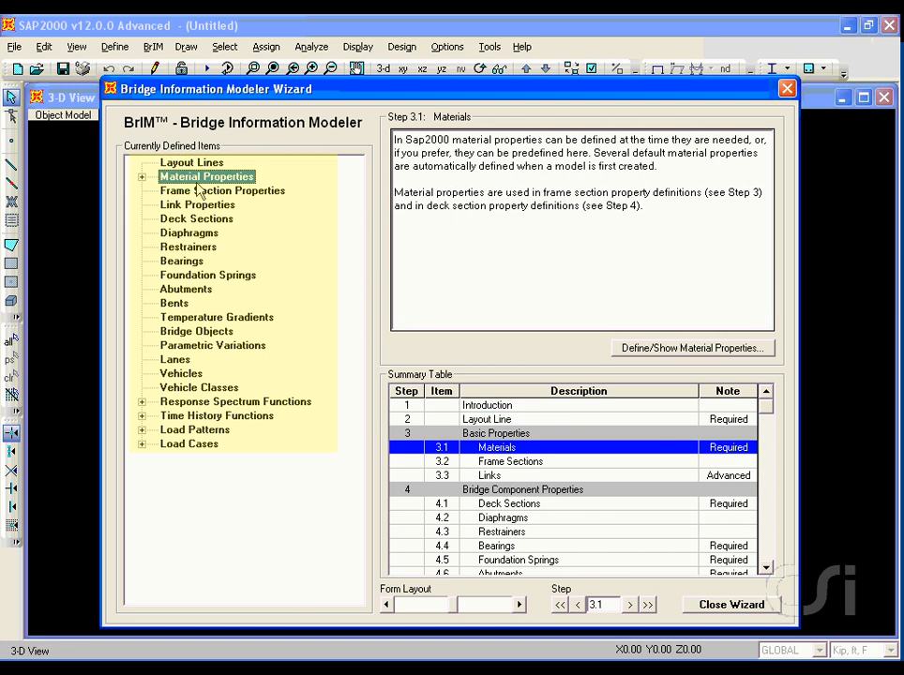
left_click(197, 191)
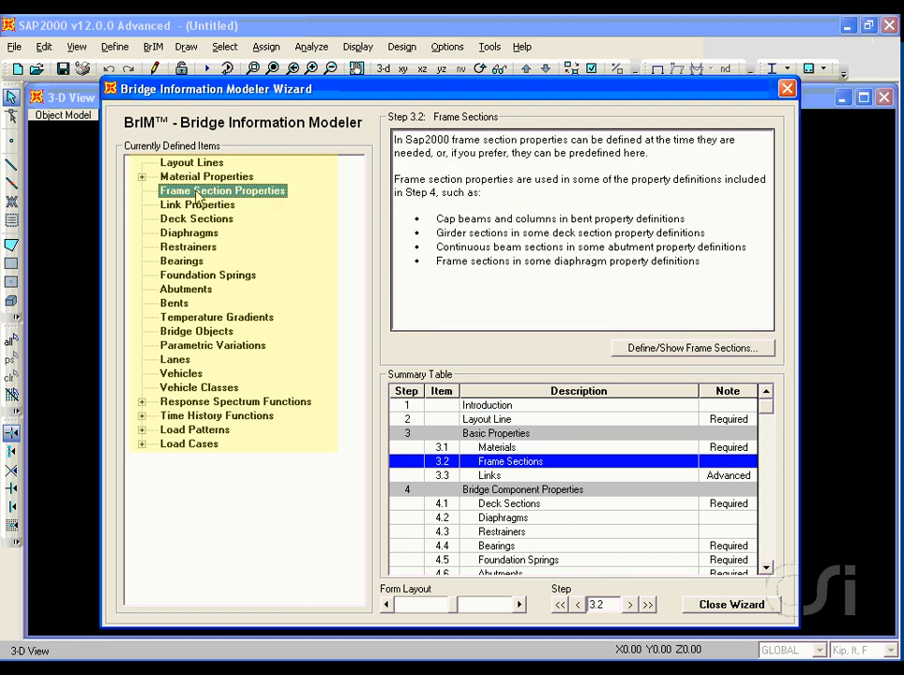
left_click(184, 263)
left_click(181, 304)
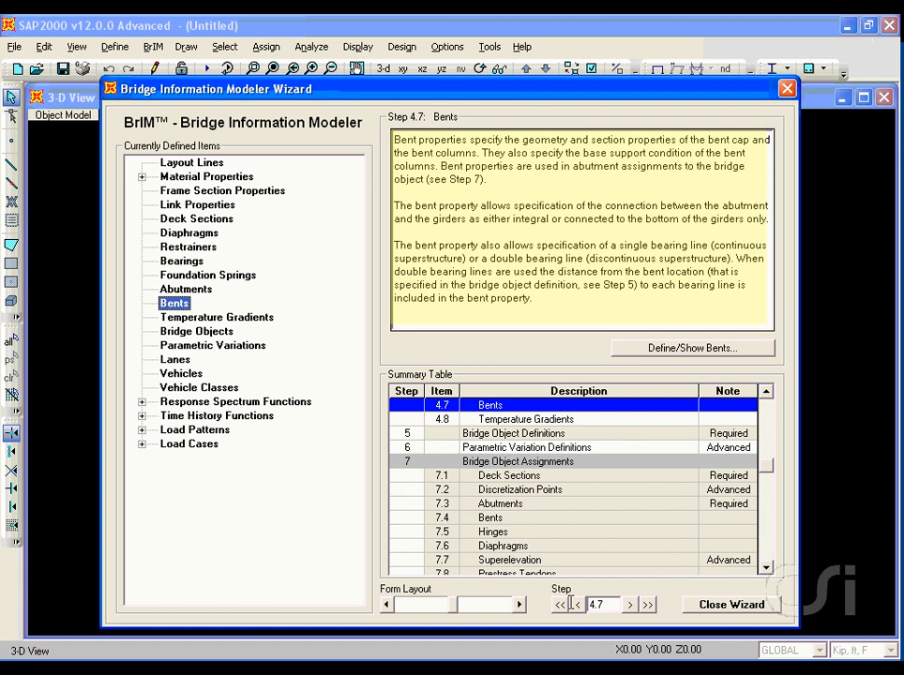
left_click(633, 607)
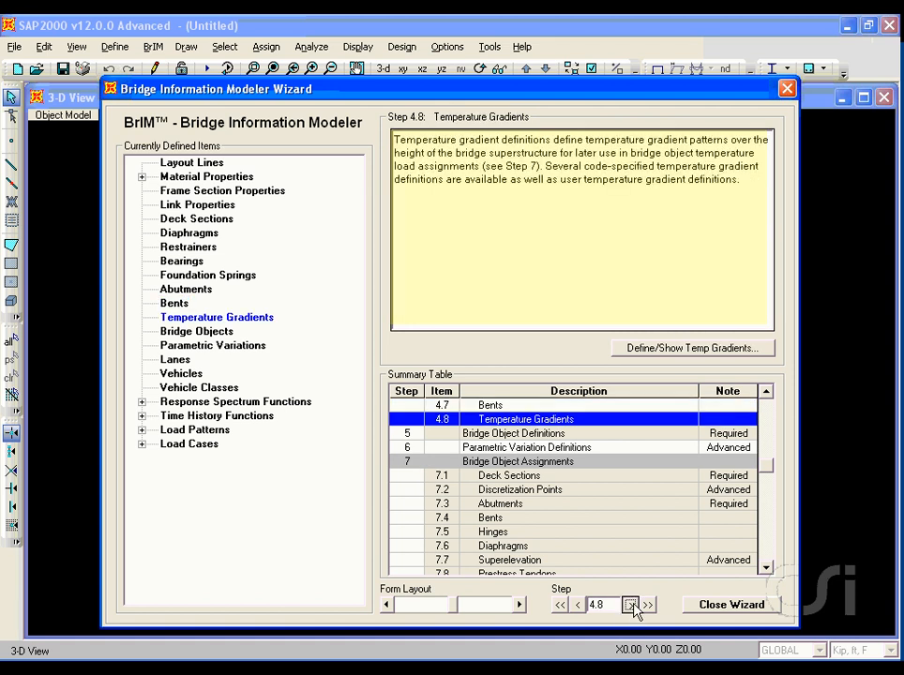
left_click(633, 607)
left_click(633, 607)
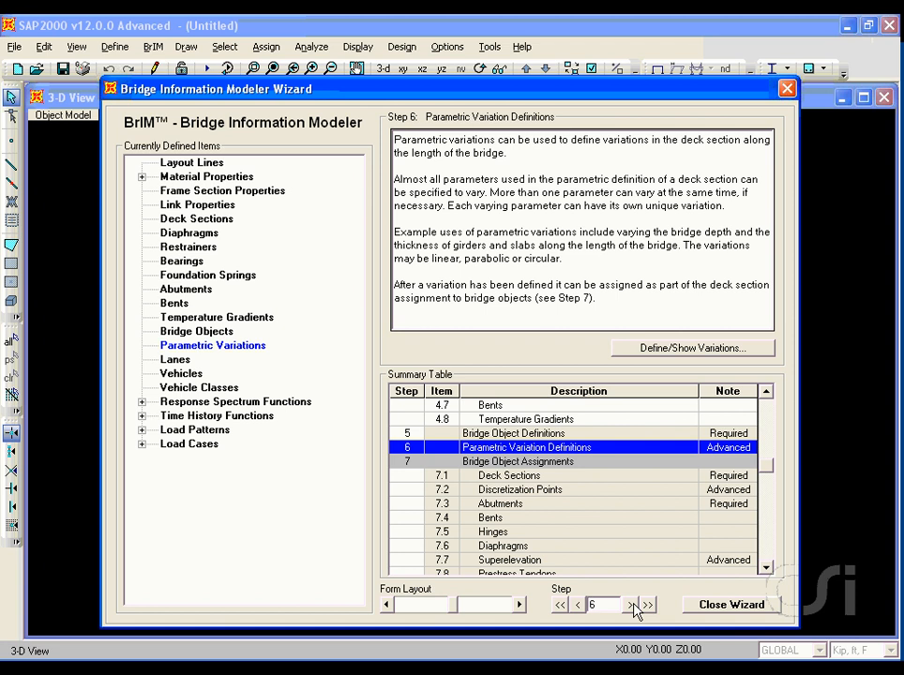
Step: View the parametric variations definition form from the wizard without adding a variation, and close the wizard
left_click(695, 350)
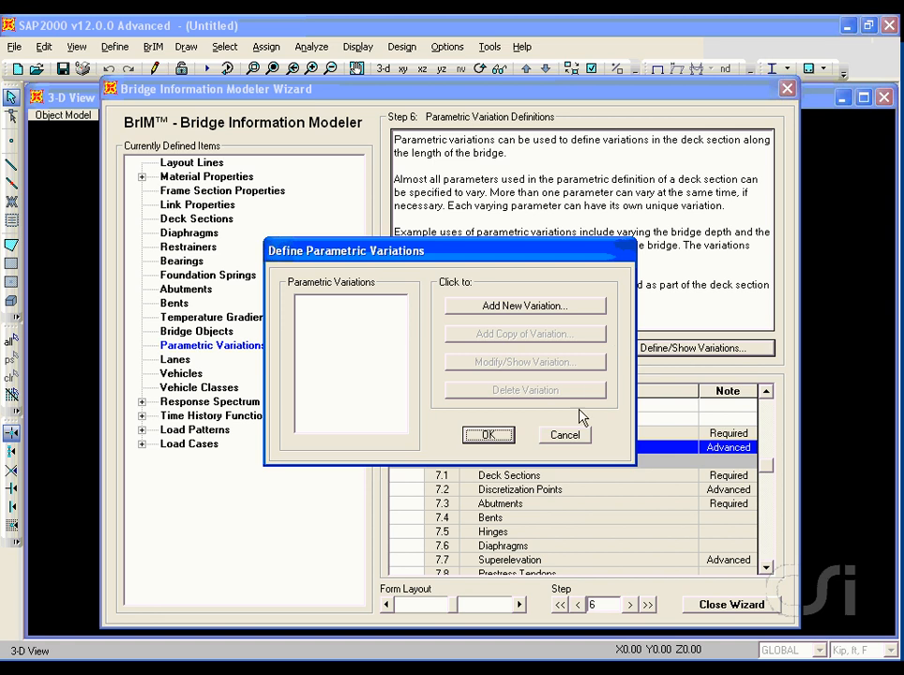
left_click(566, 437)
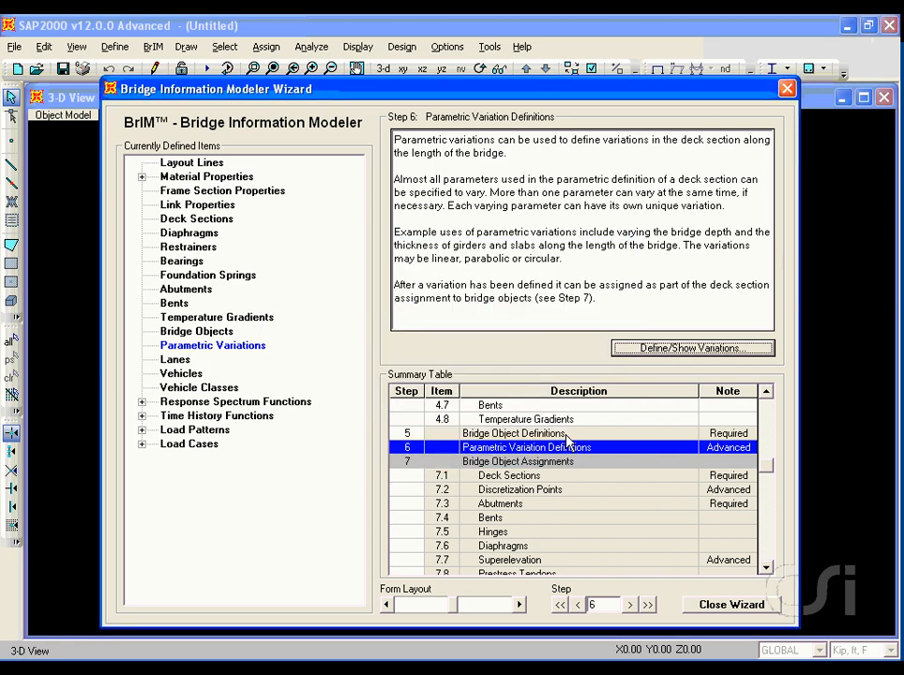
left_click(709, 610)
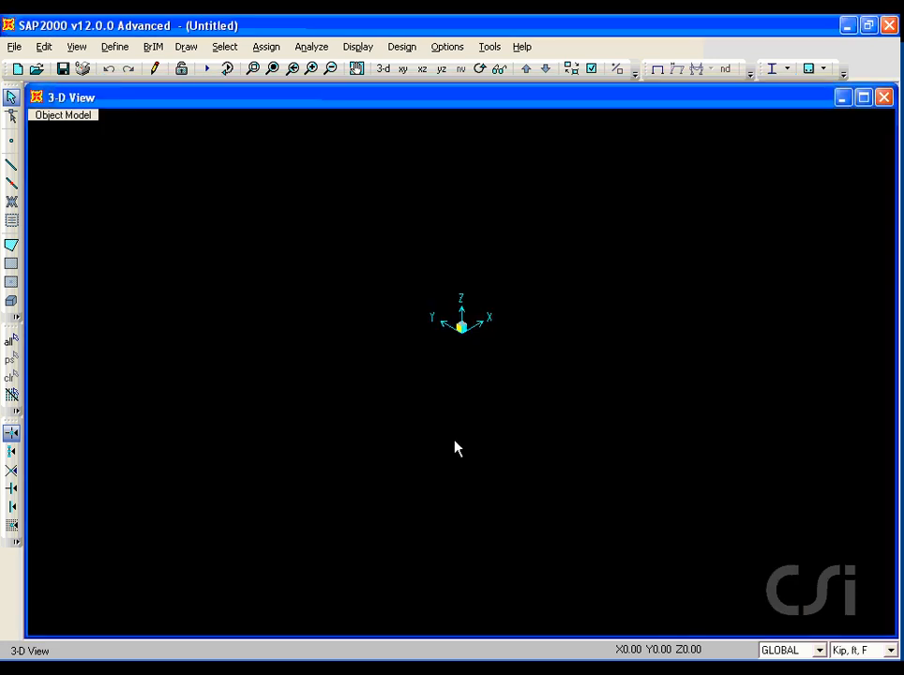
Step: Add a new bridge layout line and set its end station to 220 ft
left_click(152, 47)
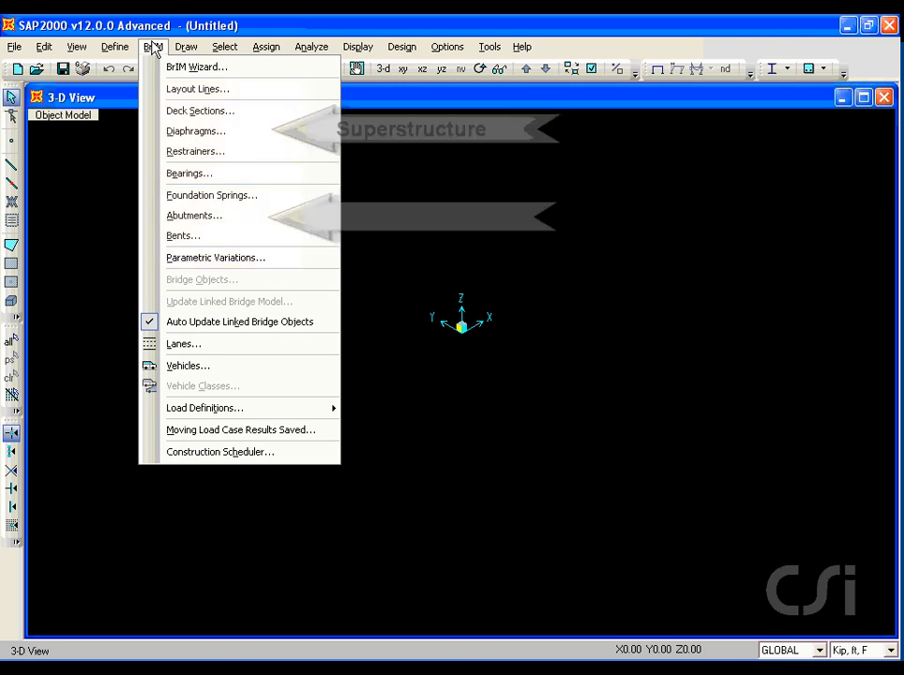
left_click(272, 90)
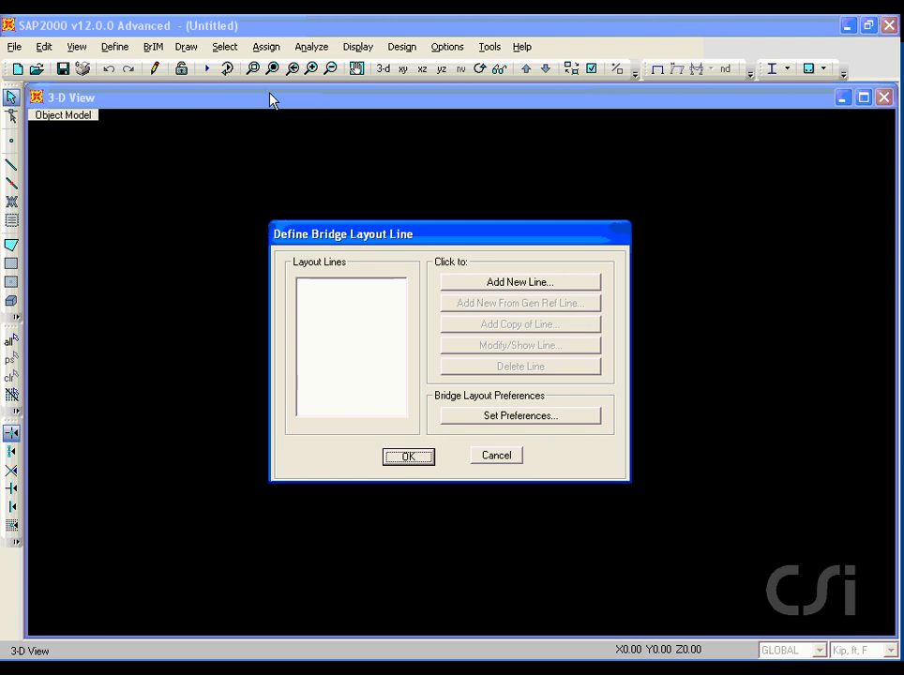
left_click(483, 284)
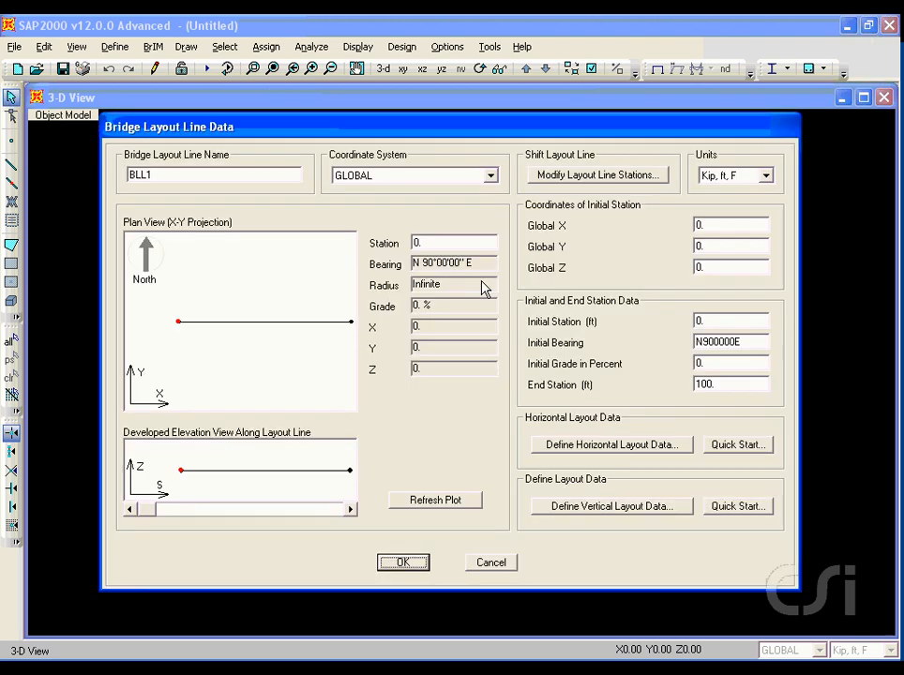
mouse_move(352, 319)
left_mouse_down()
mouse_move(336, 317)
mouse_move(356, 327)
left_mouse_up()
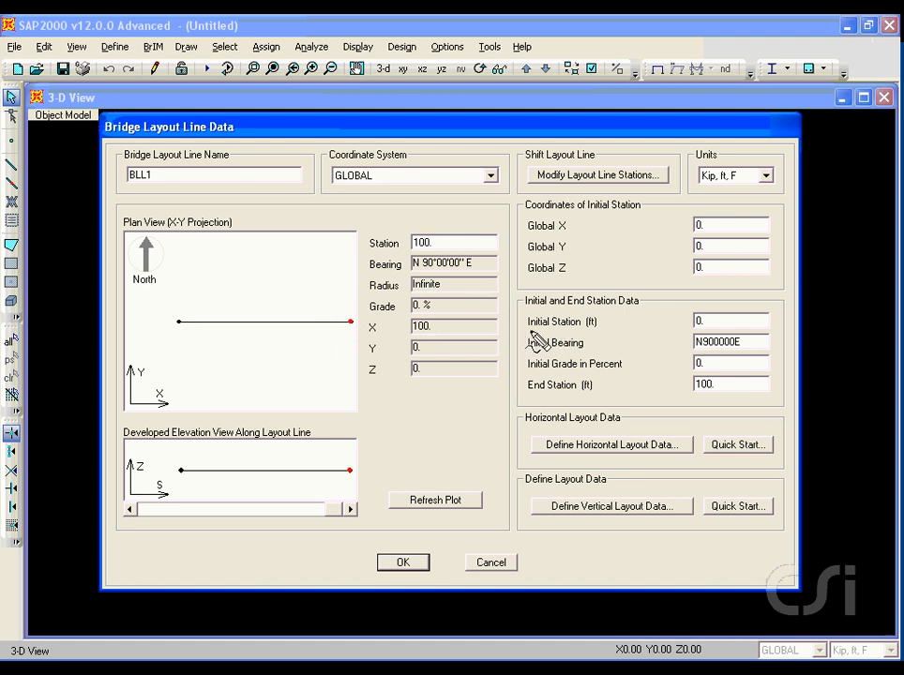
left_click_drag(529, 330, 590, 330)
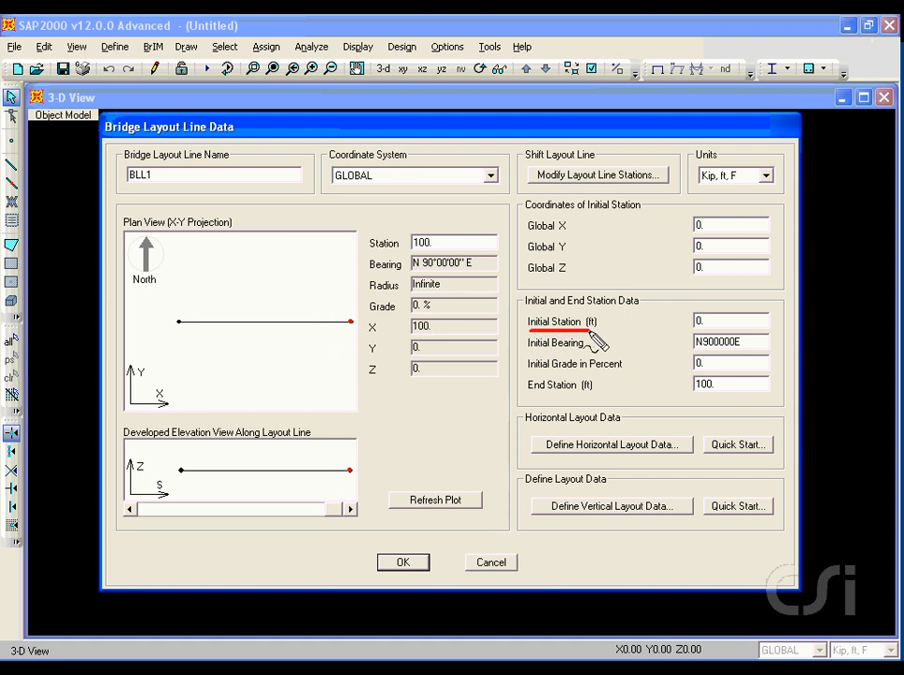
double_click(715, 320)
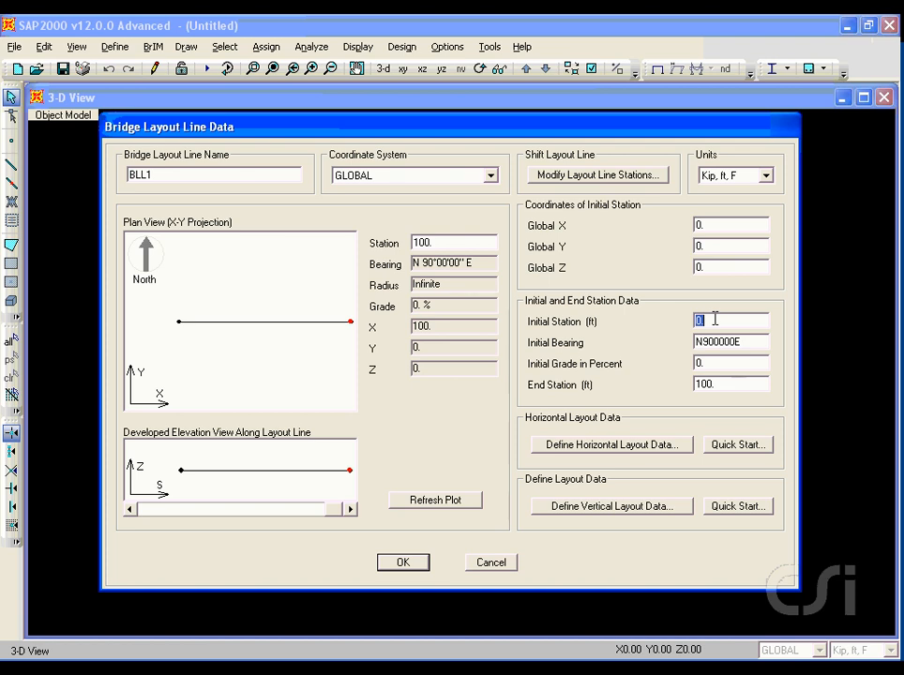
left_click_drag(529, 395, 583, 395)
double_click(706, 384)
type("220")
key("Delete")
Step: Give the layout line a straight horizontal alignment using the quick start option and accept the line definition
left_click(716, 448)
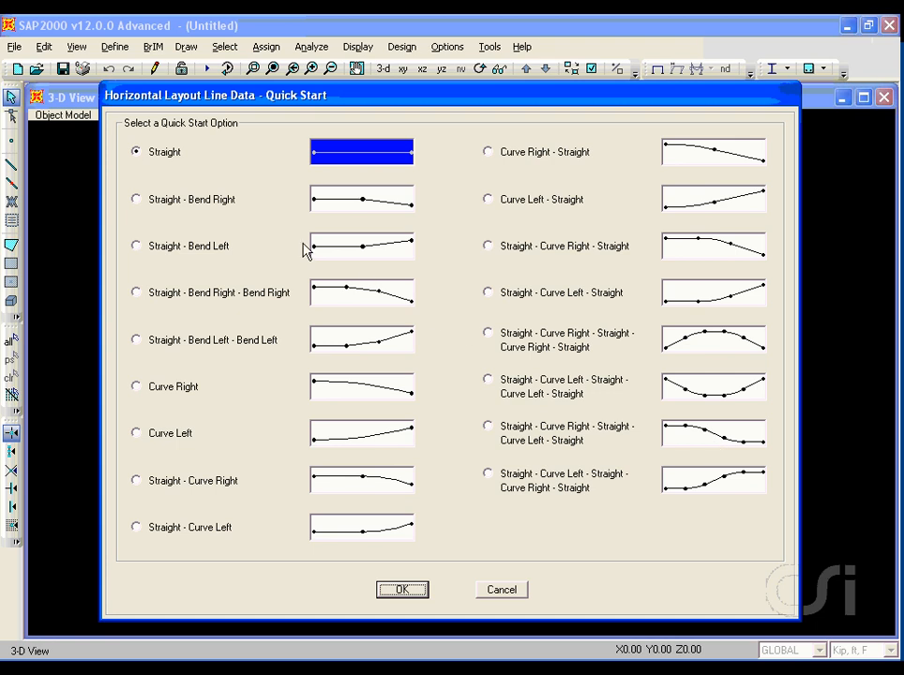
left_click_drag(144, 160, 176, 158)
key("Escape")
left_click(404, 590)
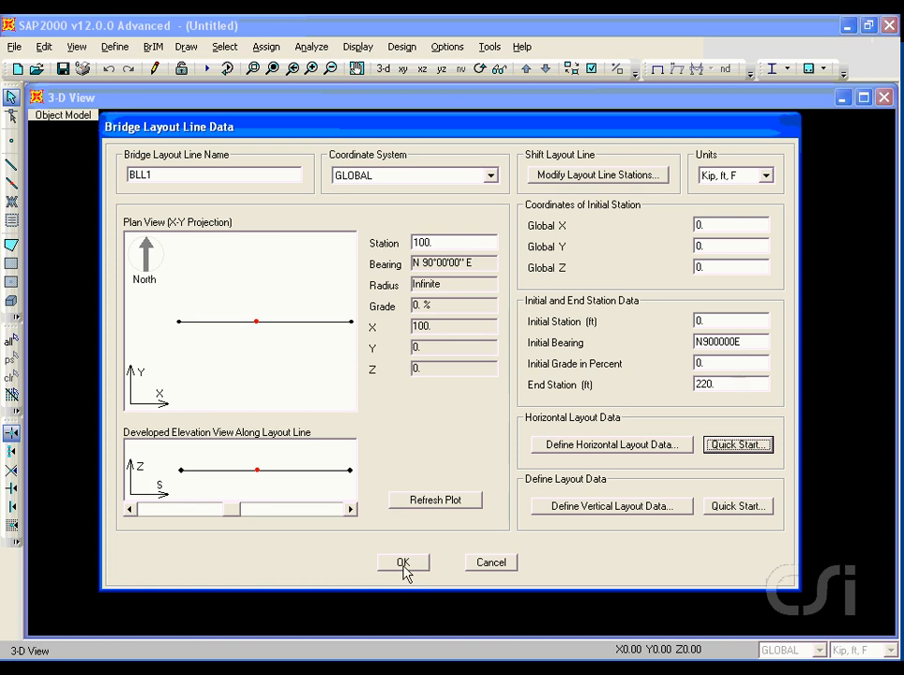
left_click(403, 564)
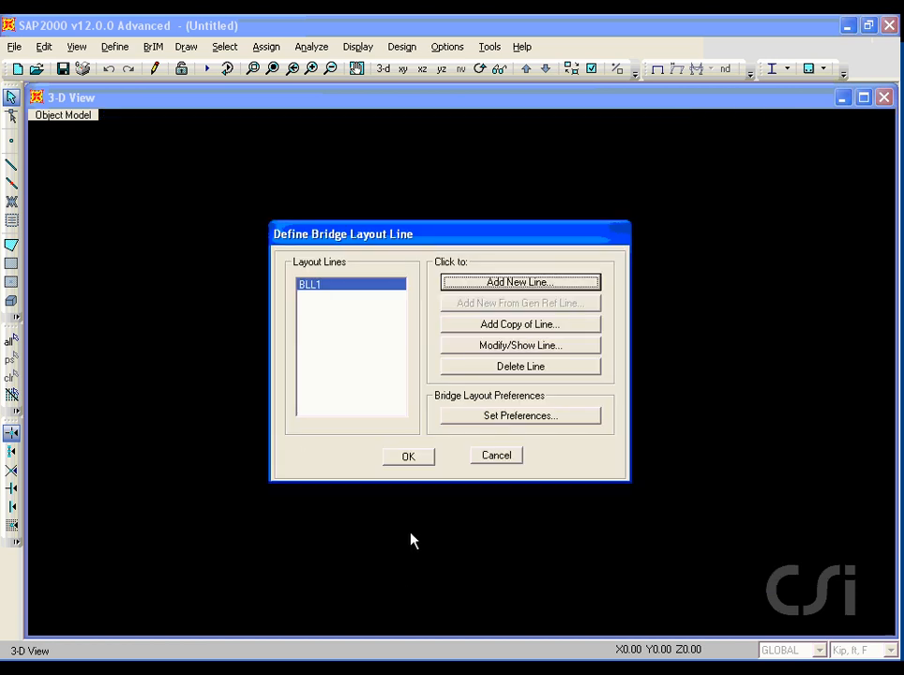
left_click(409, 456)
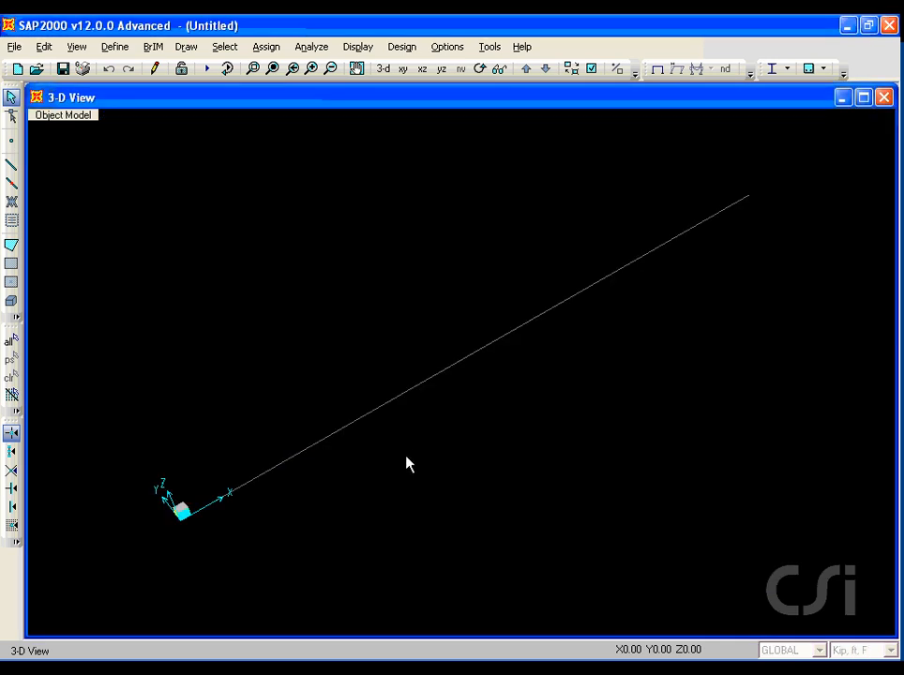
Step: Add a concrete box girder deck section with vertical exterior girders, review its dimension data, and accept the default values
left_click(154, 47)
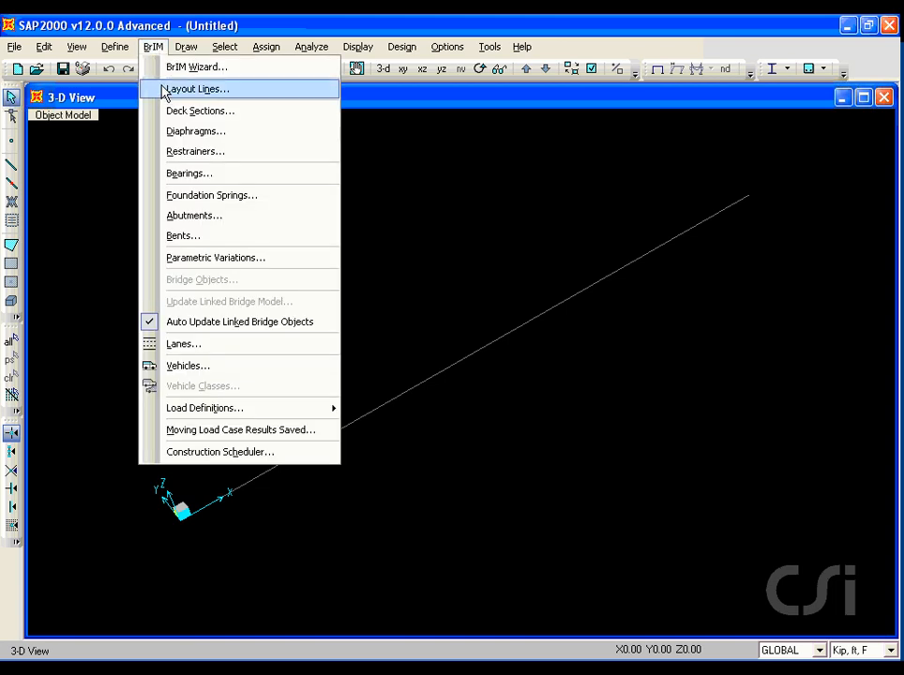
left_click(253, 118)
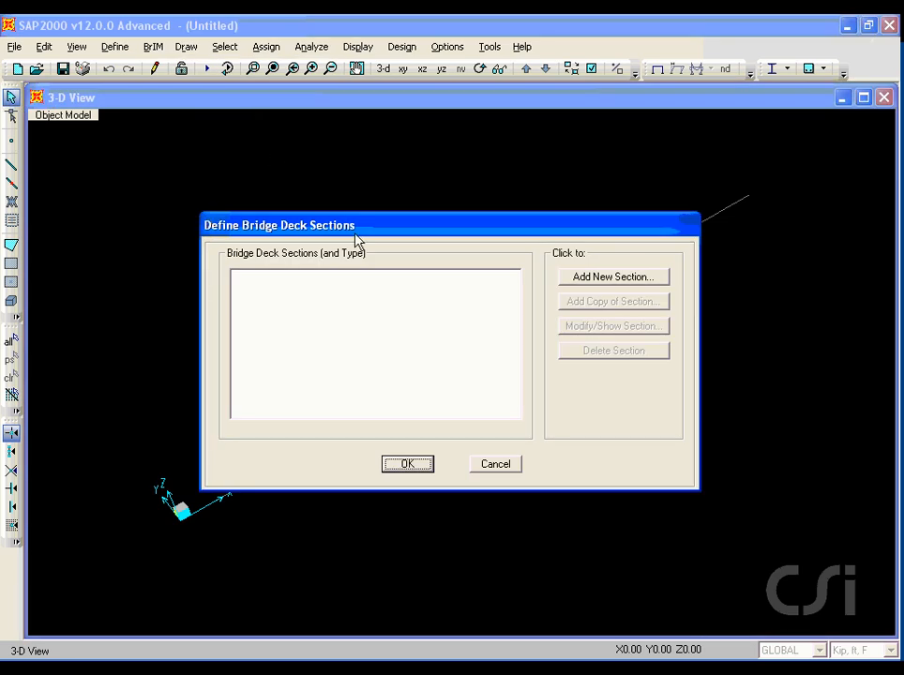
left_click(597, 282)
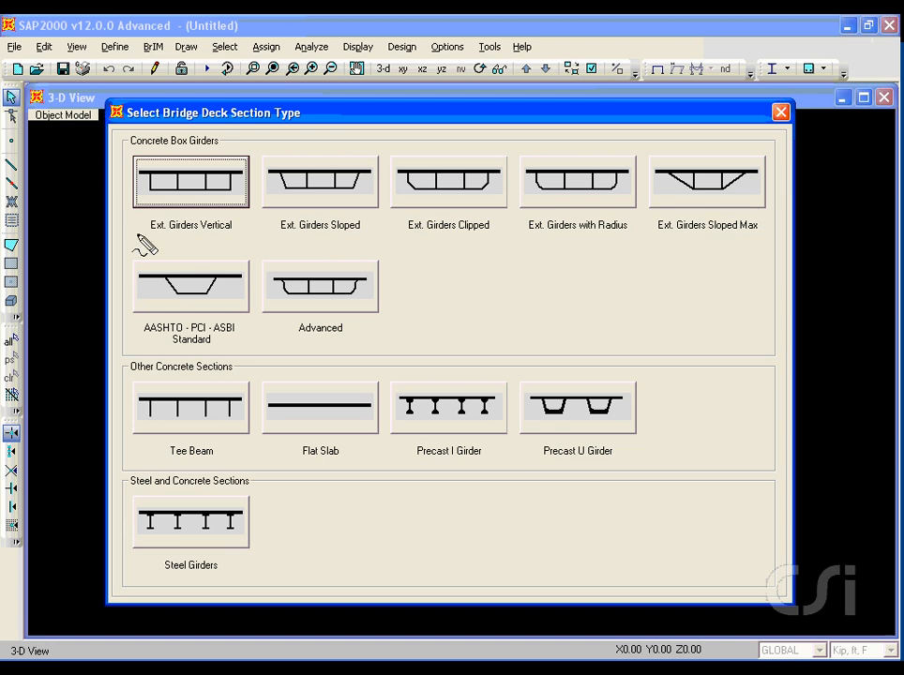
left_click_drag(137, 232, 233, 231)
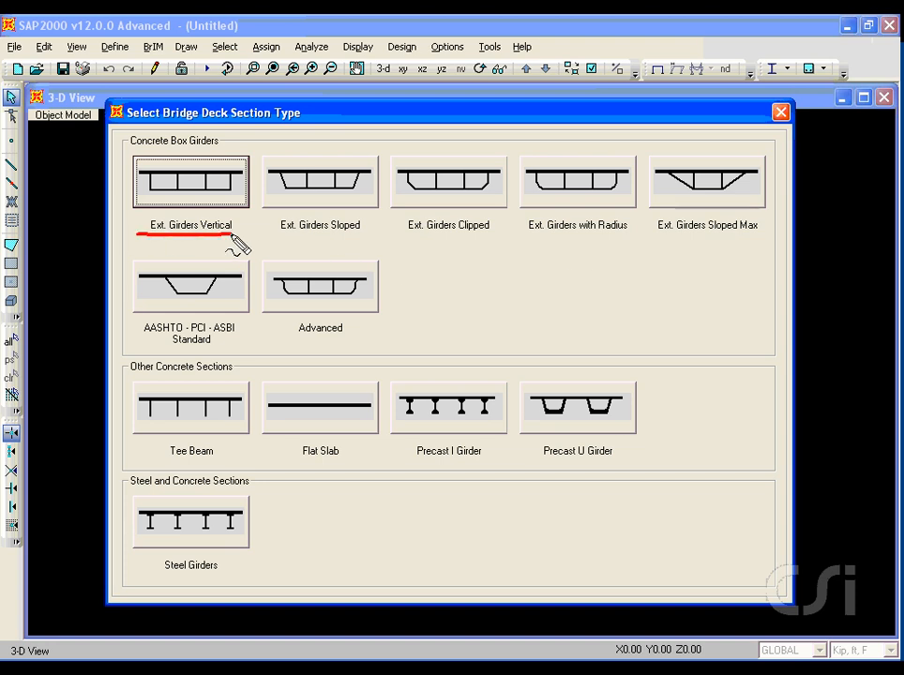
key("Escape")
left_click(224, 192)
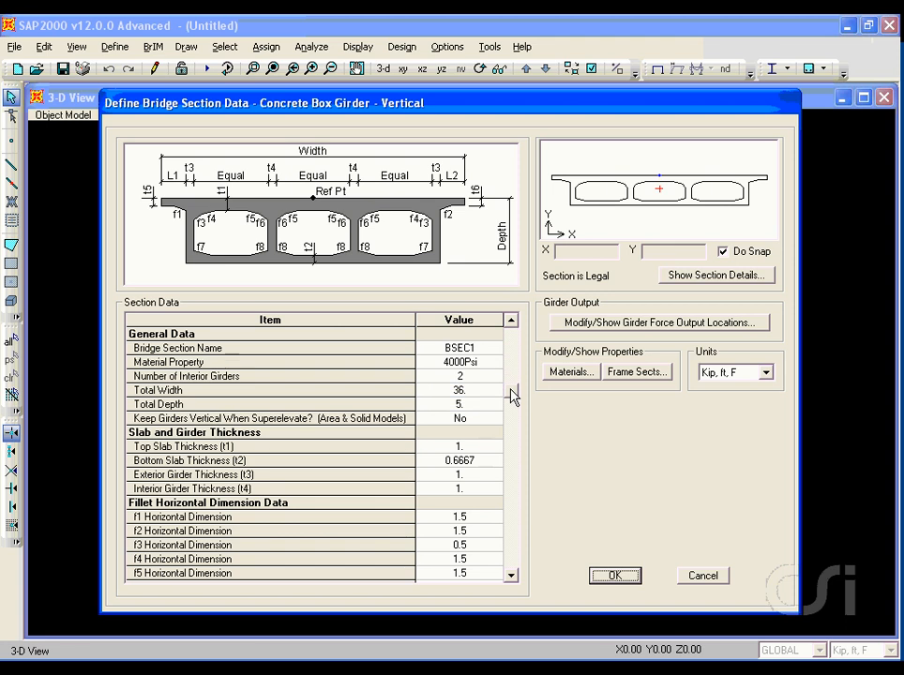
left_click_drag(513, 397, 511, 417)
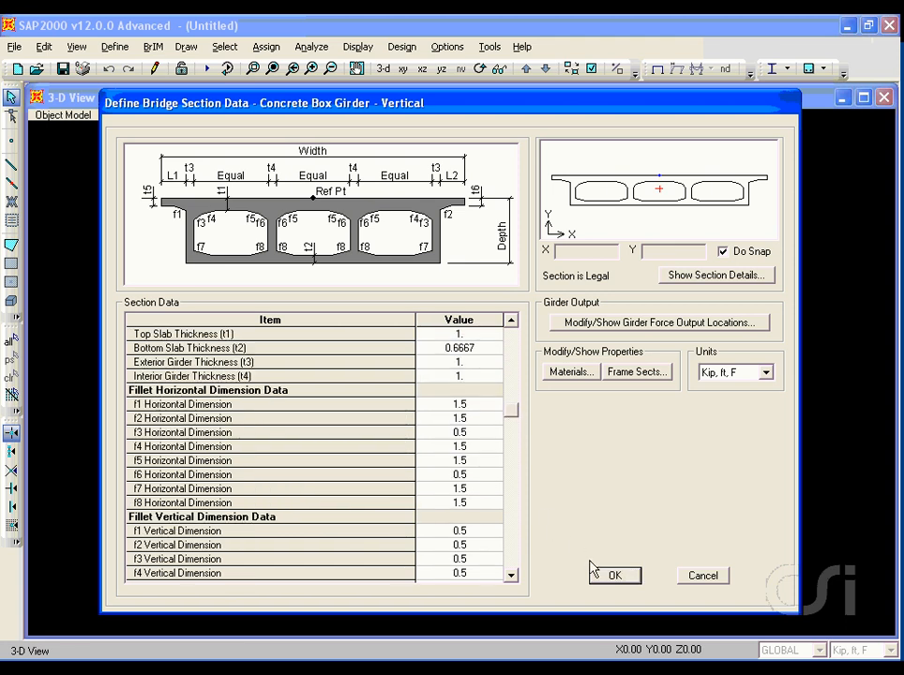
left_click(615, 576)
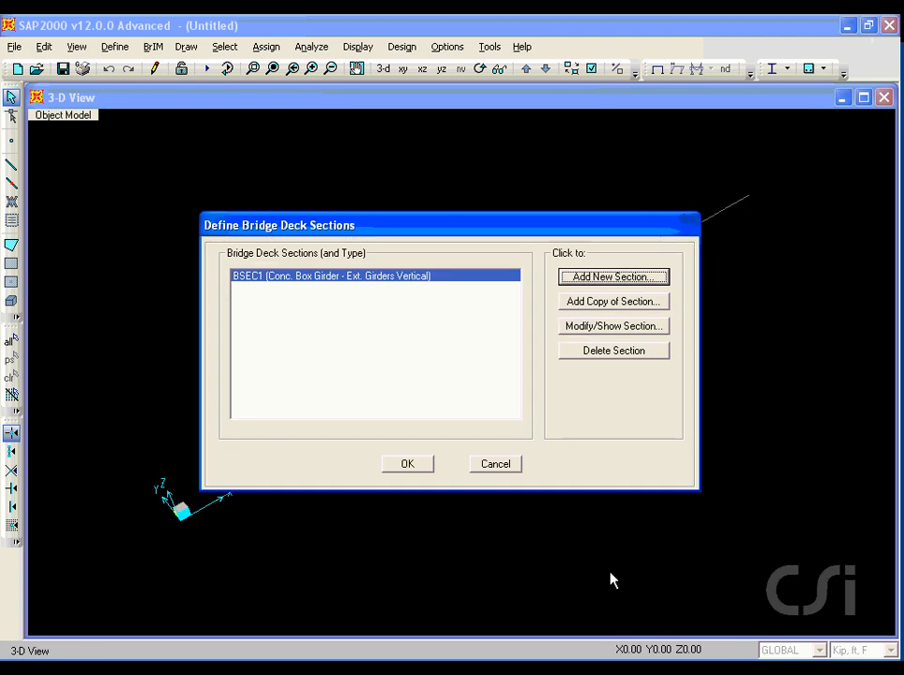
left_click(421, 469)
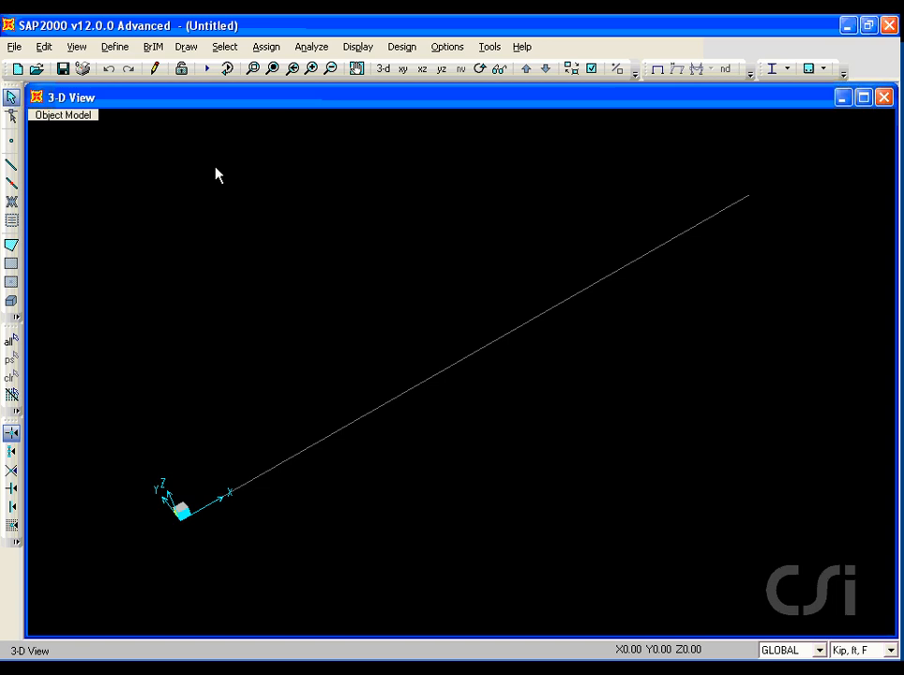
Step: Add a solid bridge diaphragm property with the default thickness of 1 ft and accept the diaphragm definitions
left_click(153, 56)
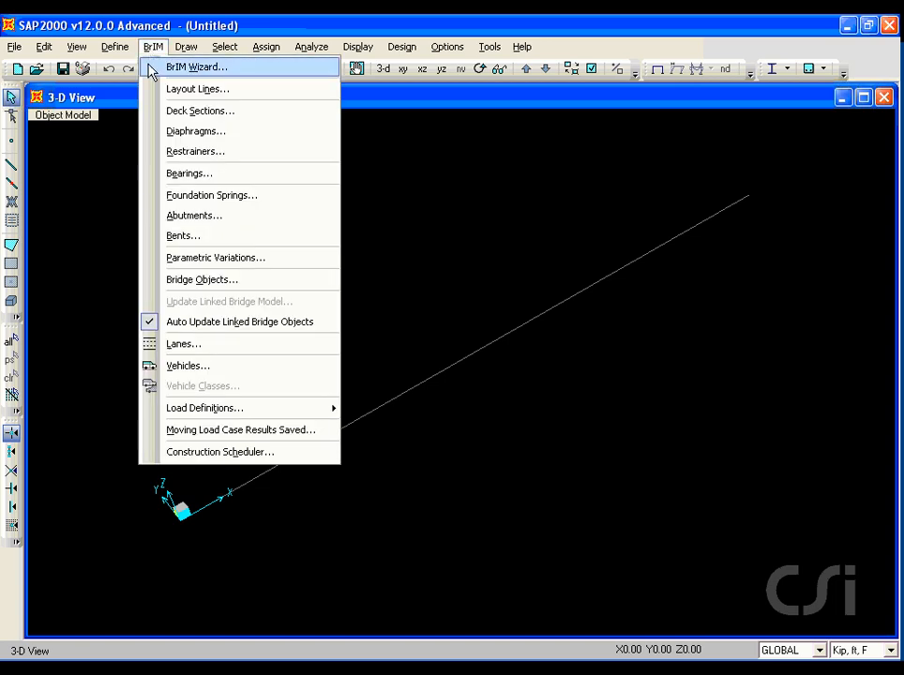
left_click(249, 137)
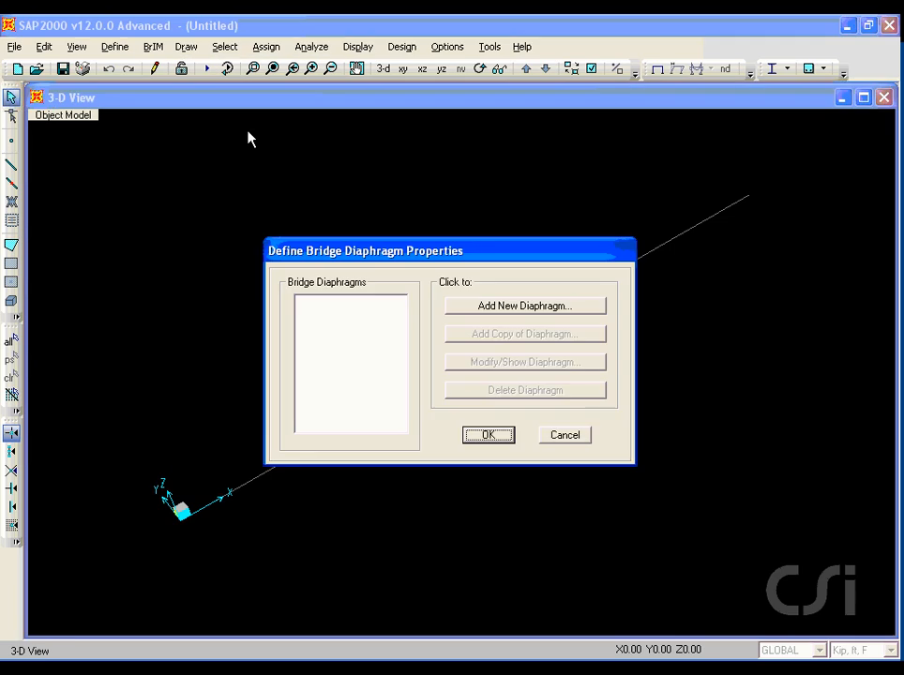
left_click(485, 317)
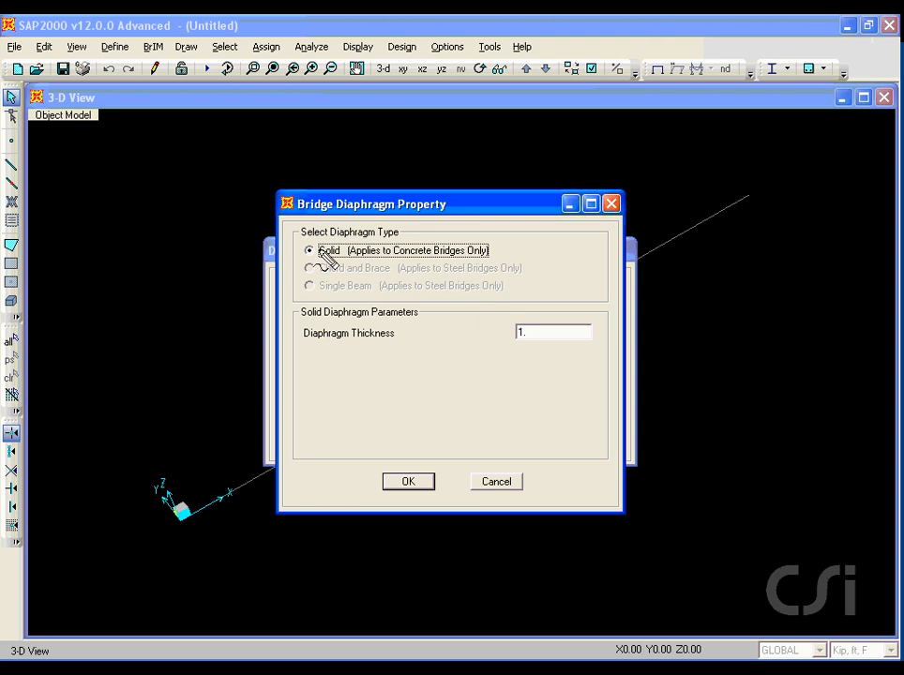
left_click_drag(308, 261, 484, 262)
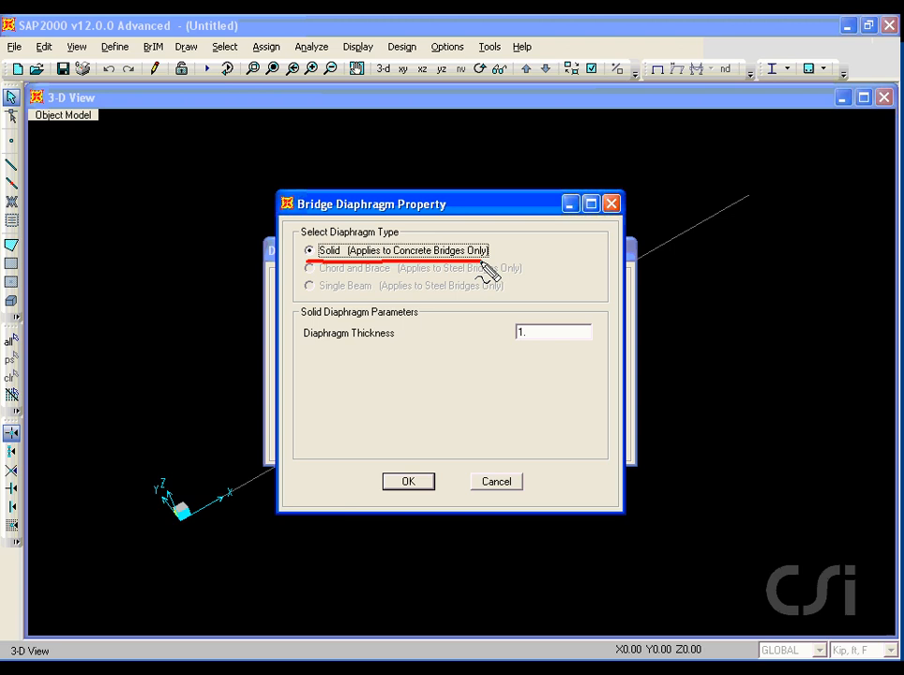
key("Escape")
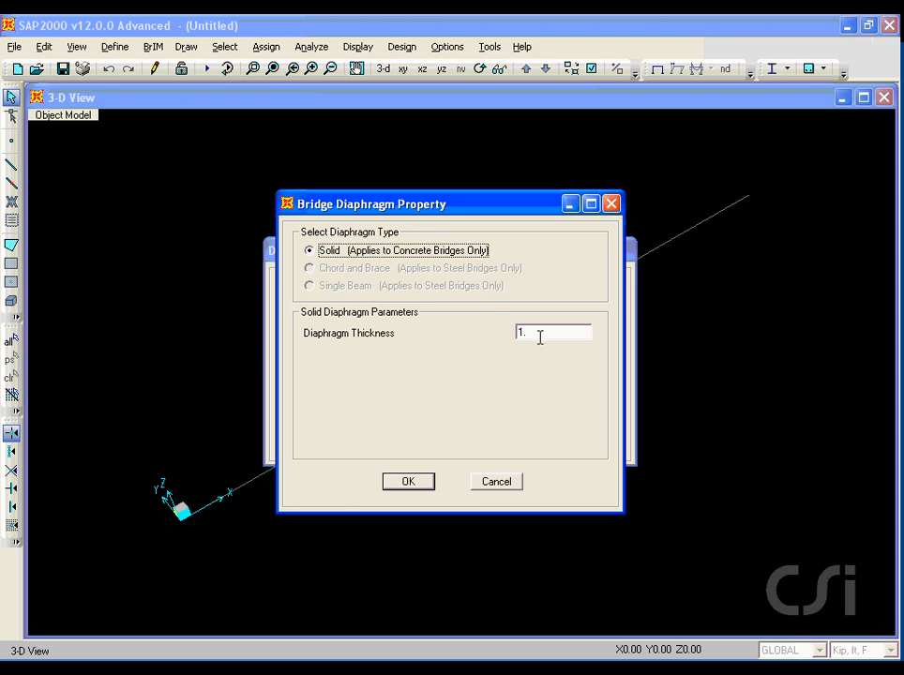
left_click(419, 483)
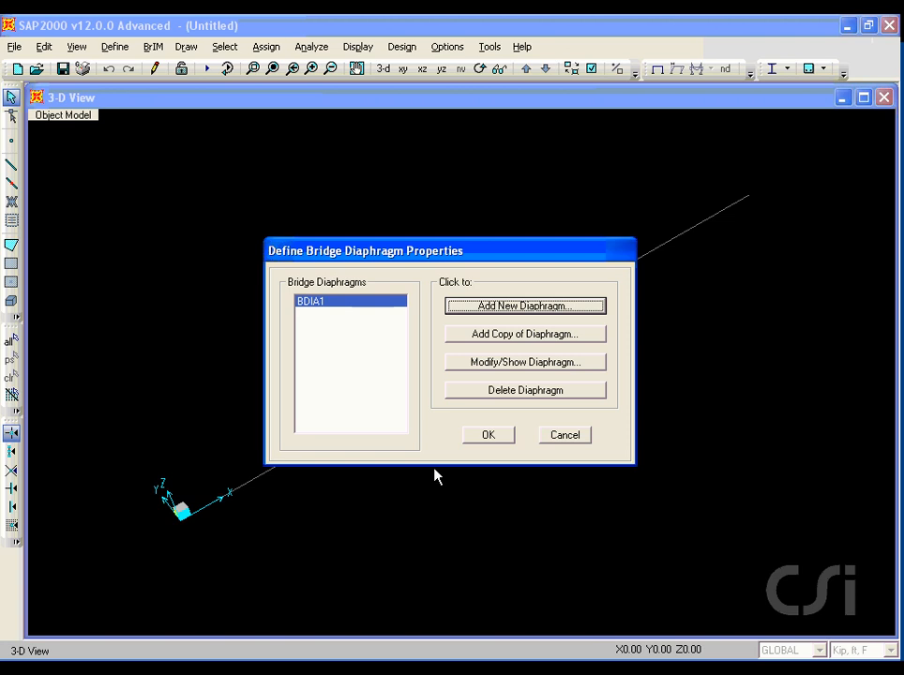
left_click(485, 437)
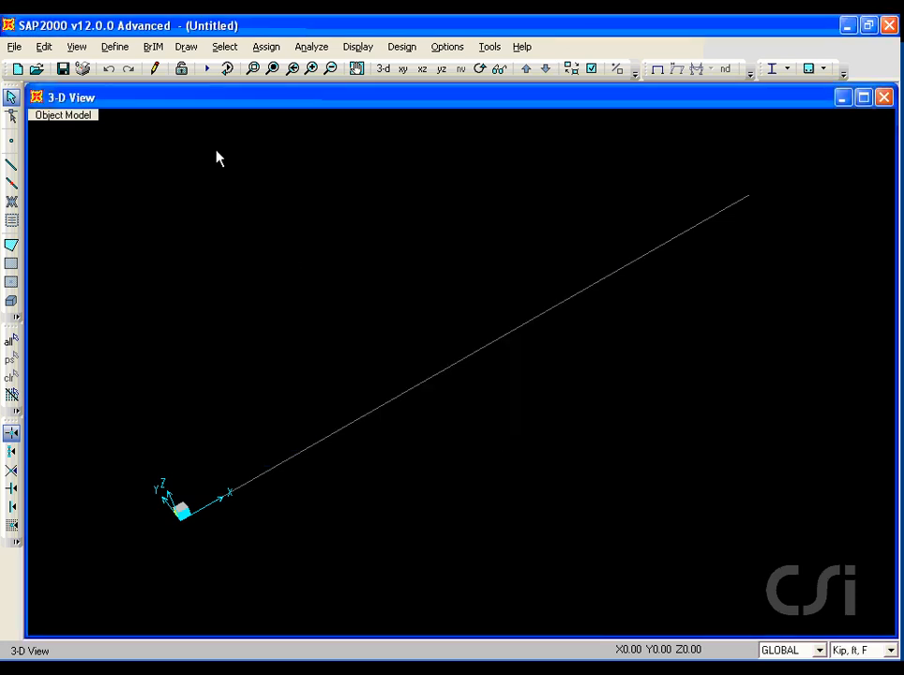
Step: Add a new bridge bearing, view its Link/Support Property option, and set it back to User Definition
left_click(153, 47)
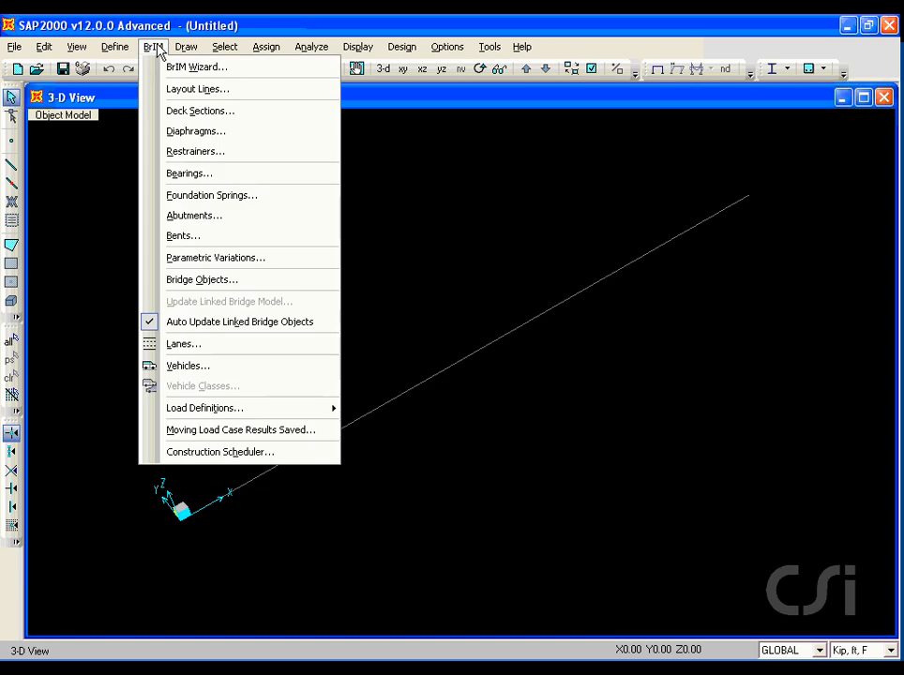
left_click(222, 174)
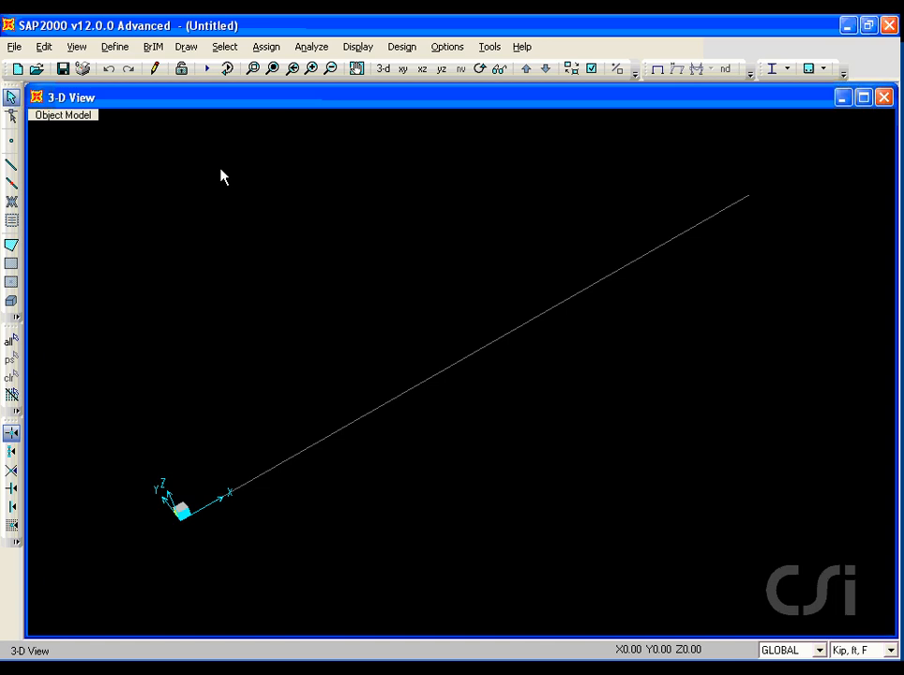
left_click(486, 310)
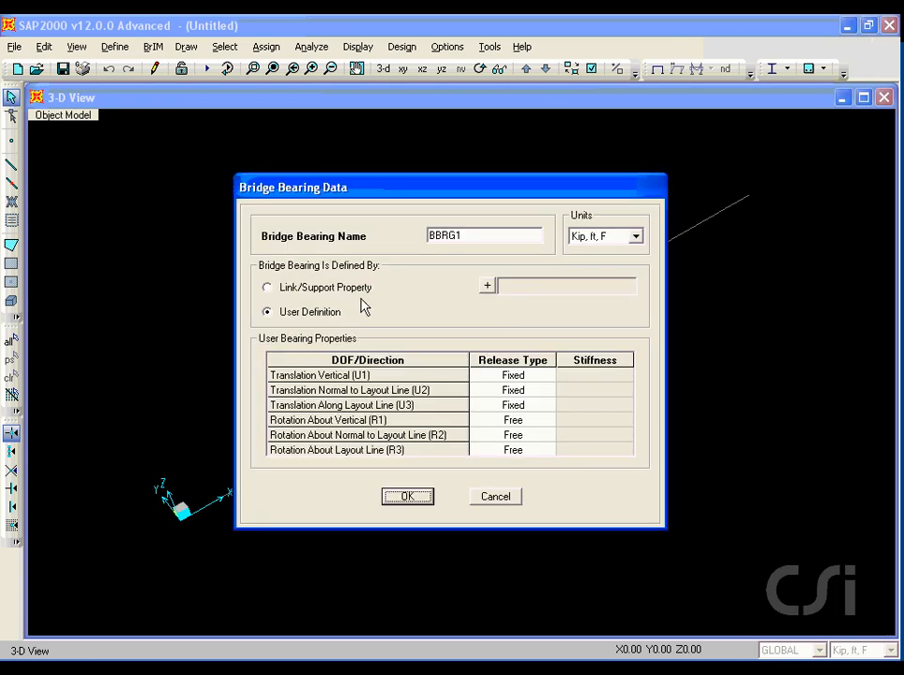
left_click(268, 289)
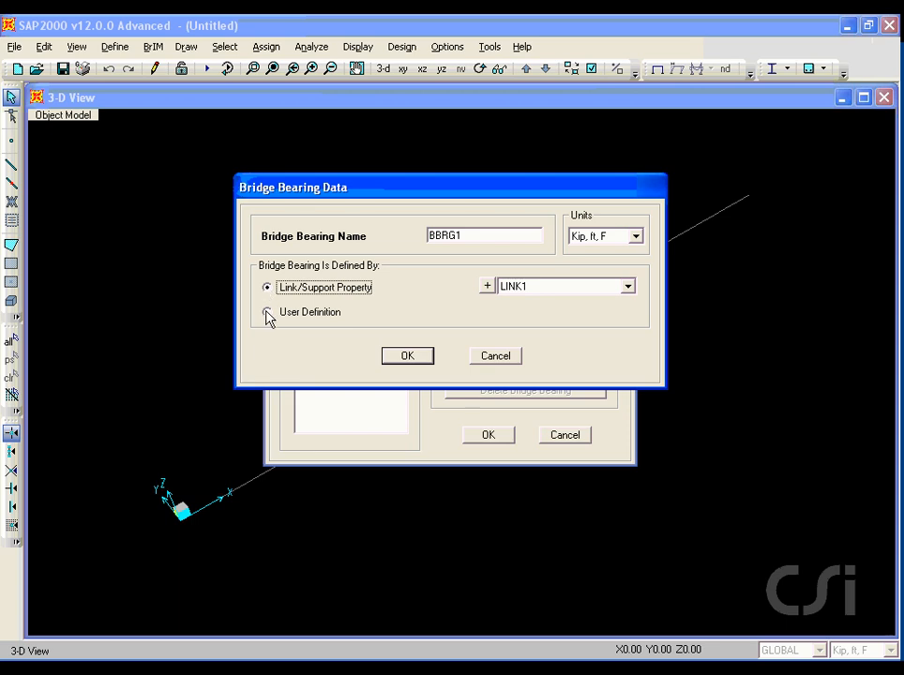
left_click(267, 314)
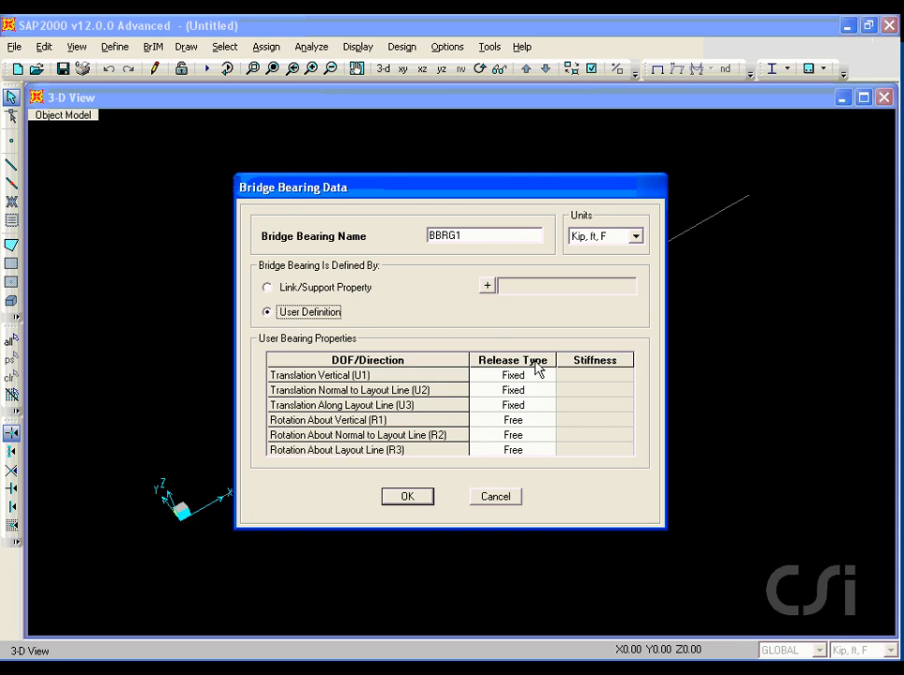
Step: Set the bearing's translation along the layout line (U3) to Free and accept the bearing definition
left_click(535, 407)
left_click(535, 409)
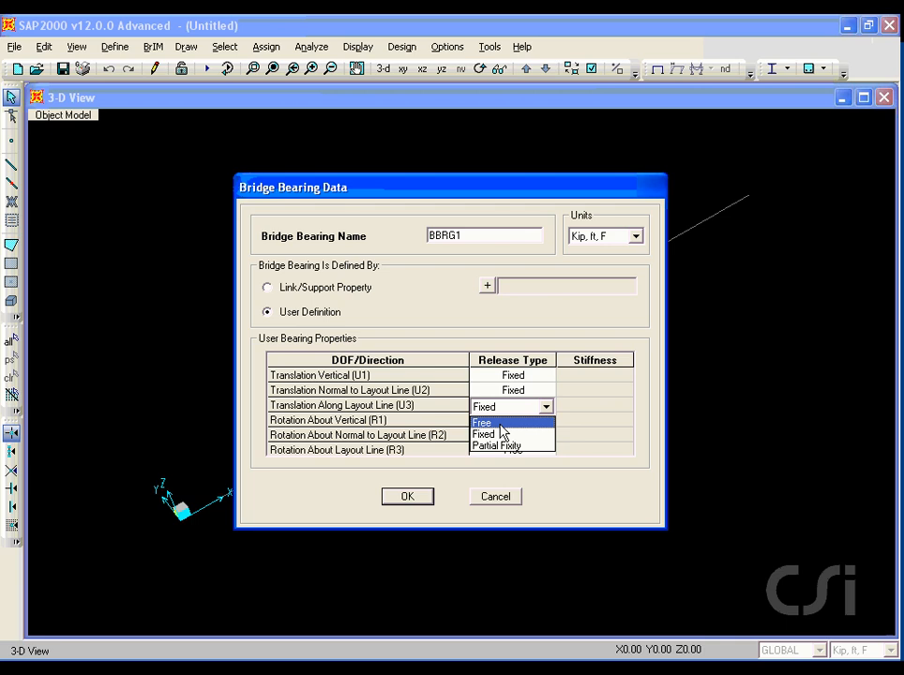
left_click(502, 424)
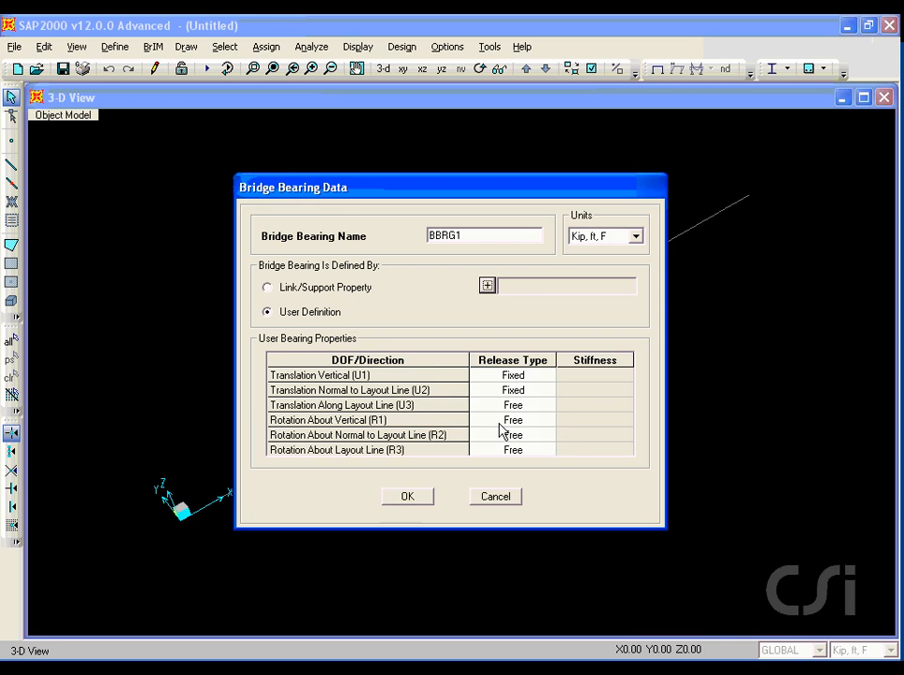
left_click(412, 498)
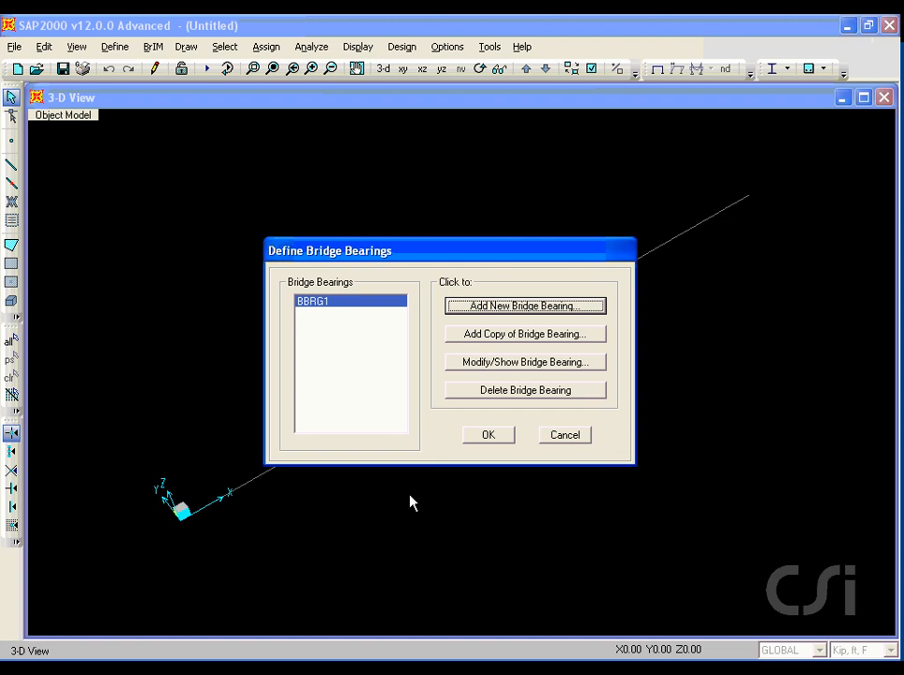
left_click(488, 436)
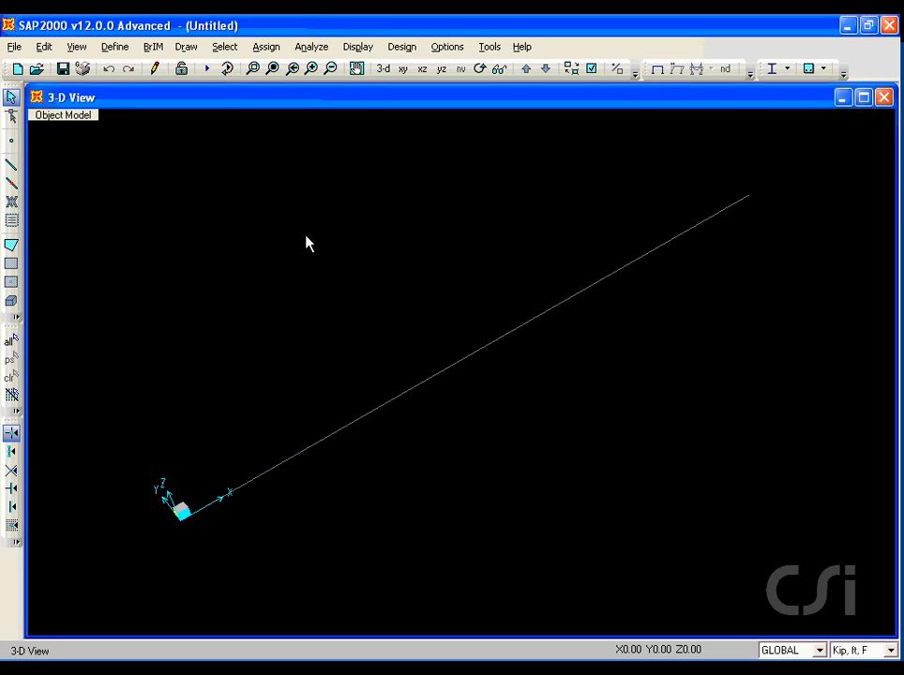
Step: Add a foundation spring named FOUNDSPRING, view its Link/Support Property option, and set it back to User Definition
left_click(153, 47)
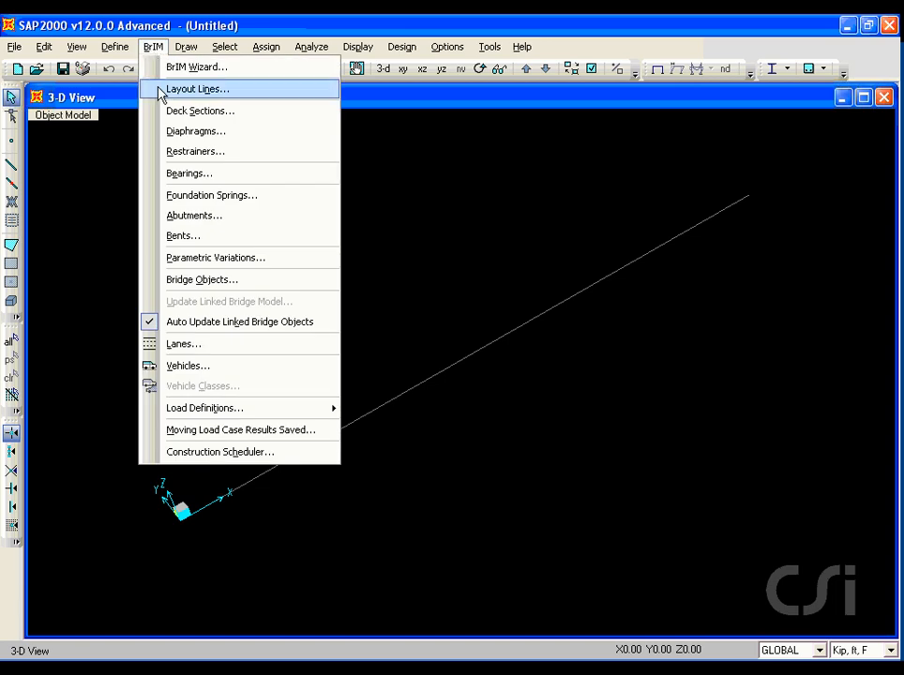
left_click(236, 197)
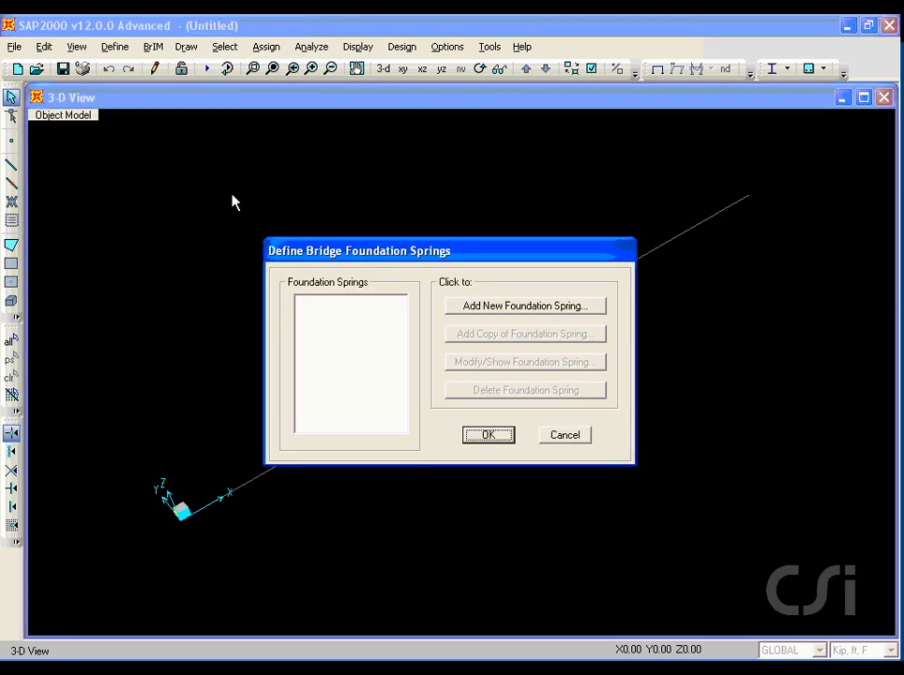
left_click(472, 312)
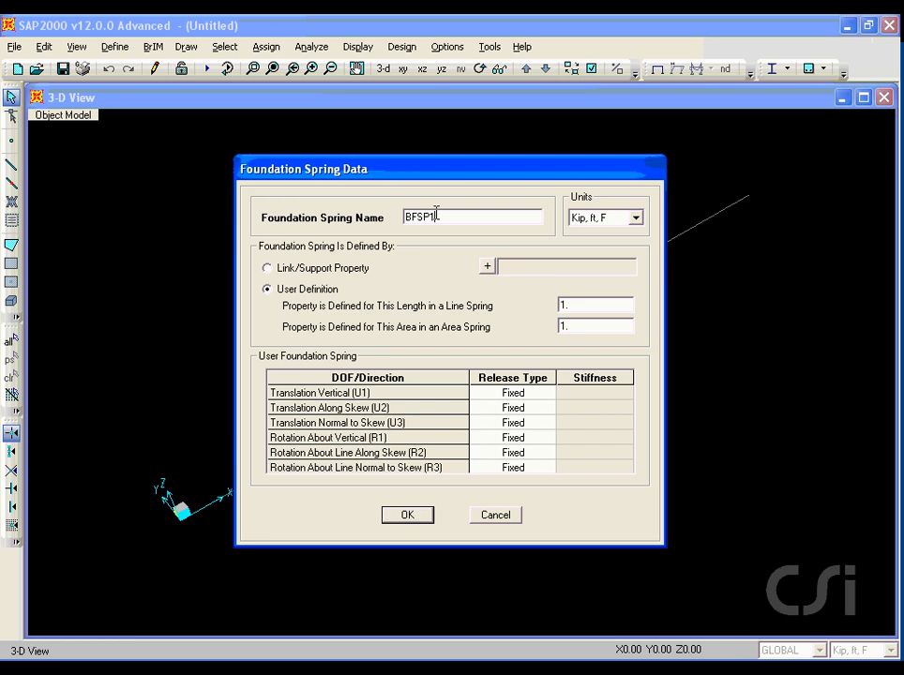
left_click_drag(449, 216, 398, 218)
type("FOUNDSPRING")
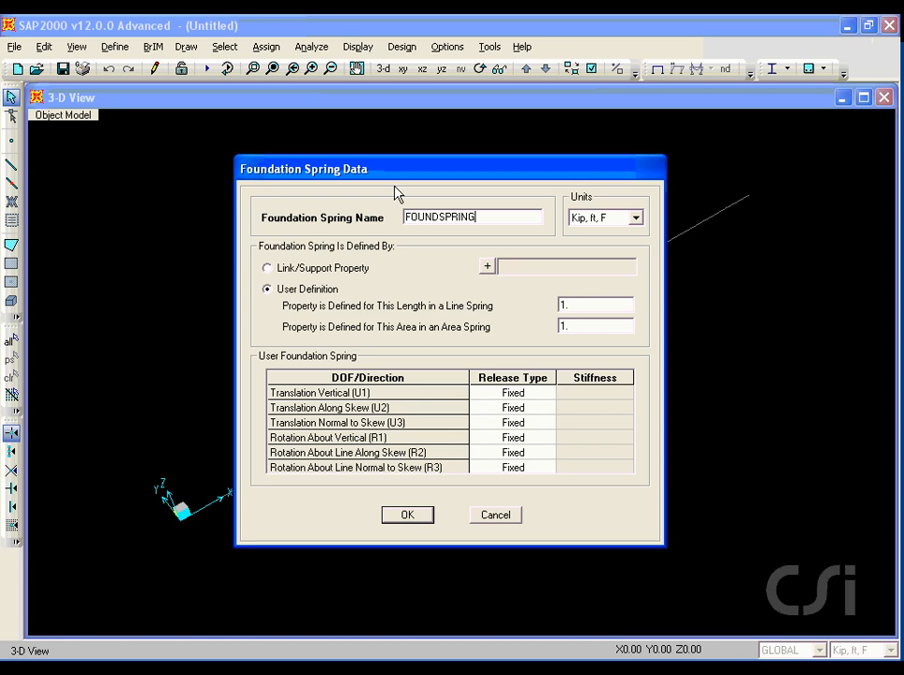
left_click(270, 269)
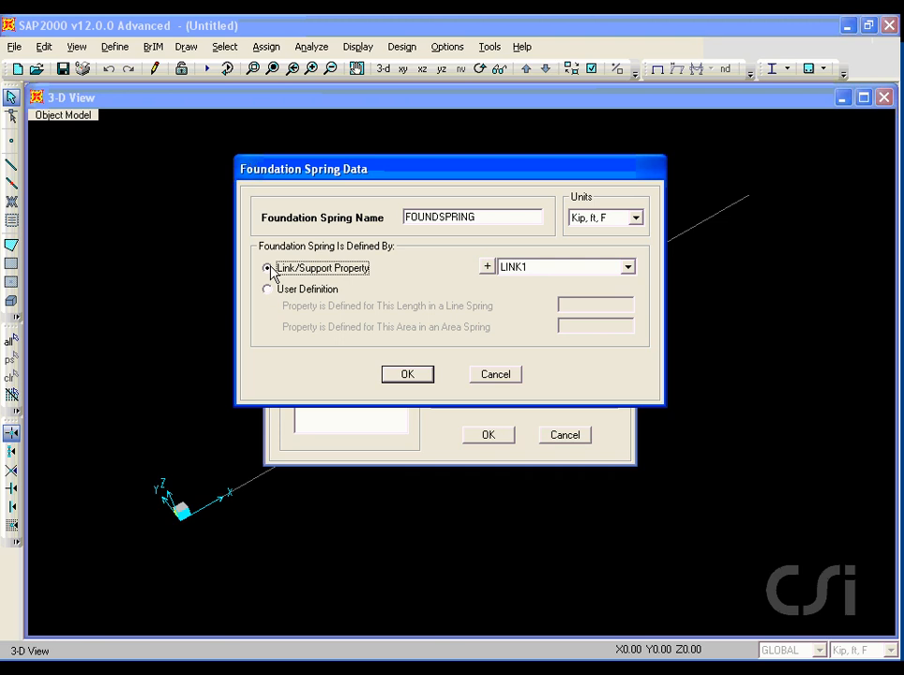
left_click(267, 290)
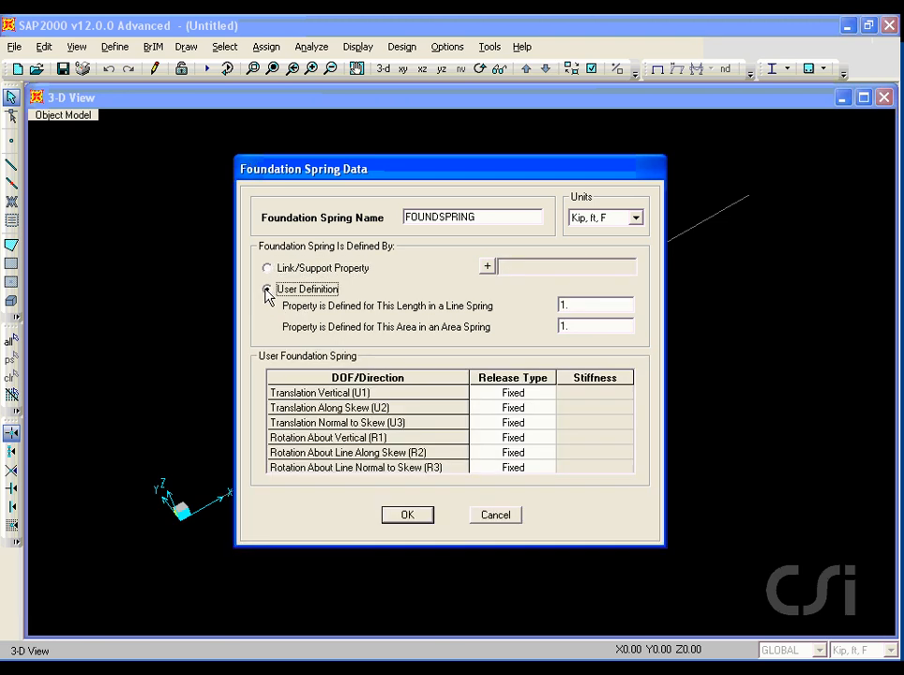
Step: Try Partial Fixity and Free as the foundation spring's vertical translation (U1) release type, and restore it to Fixed
left_click(533, 395)
left_click(547, 395)
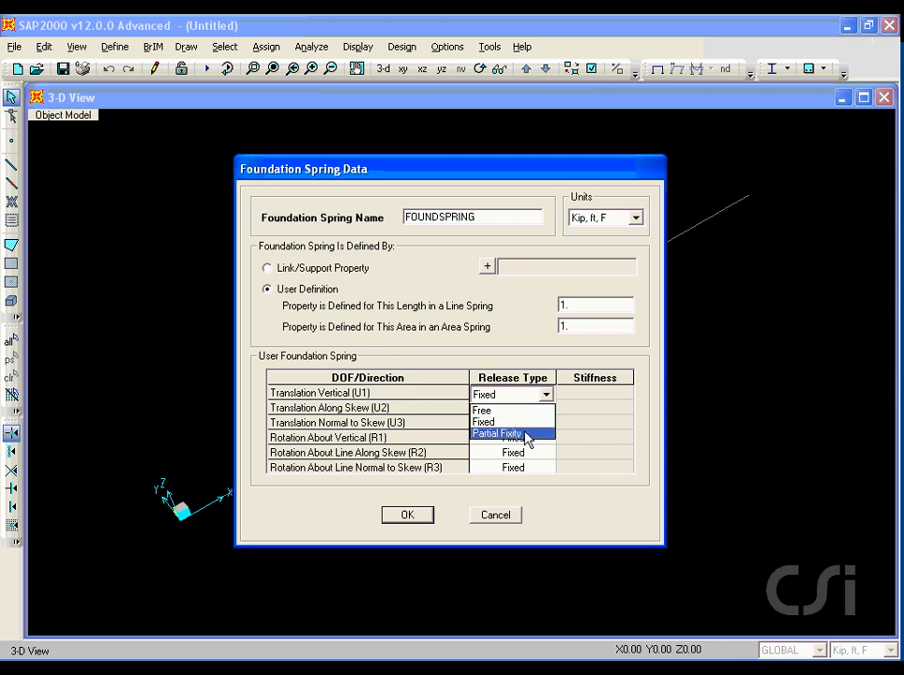
left_click(529, 433)
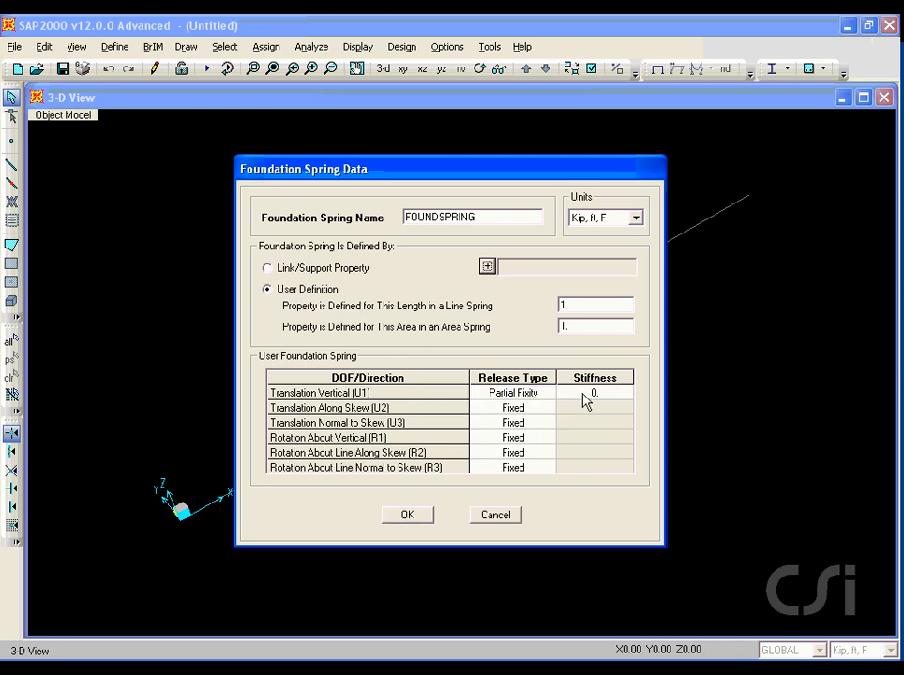
left_click(548, 397)
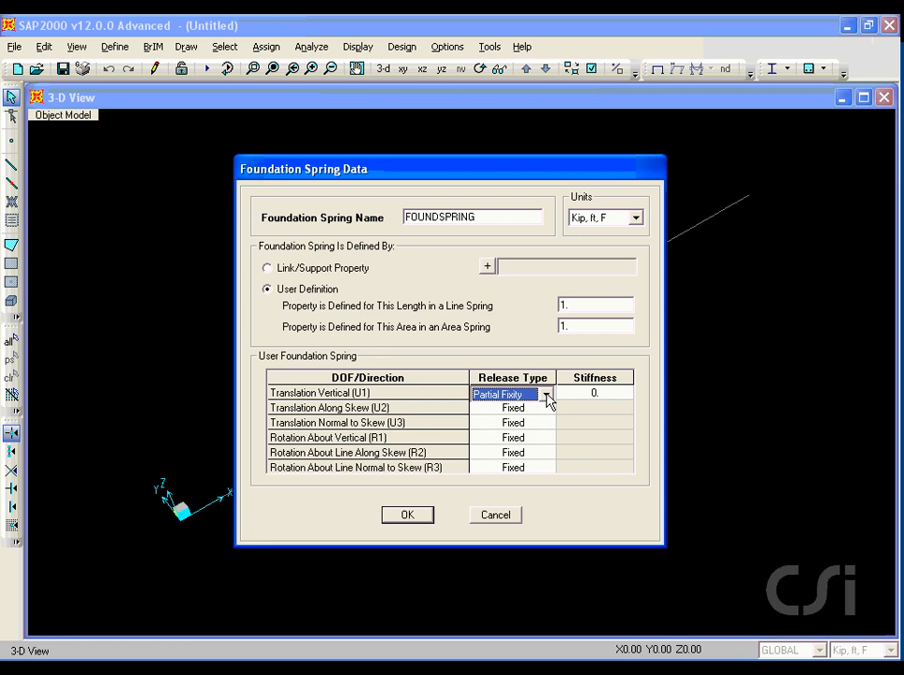
left_click(547, 395)
left_click(525, 411)
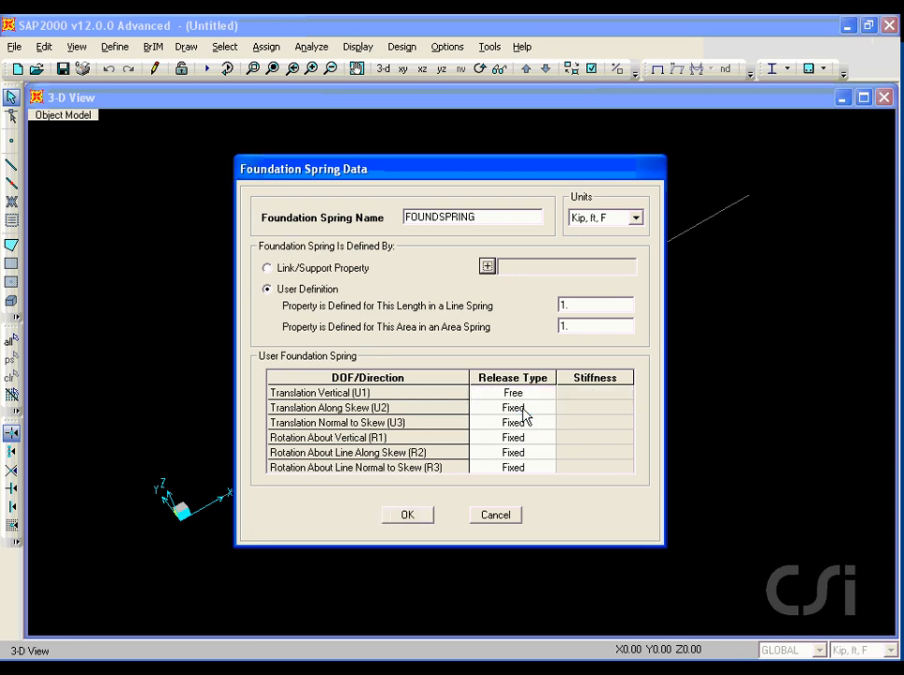
left_click(535, 395)
left_click(546, 395)
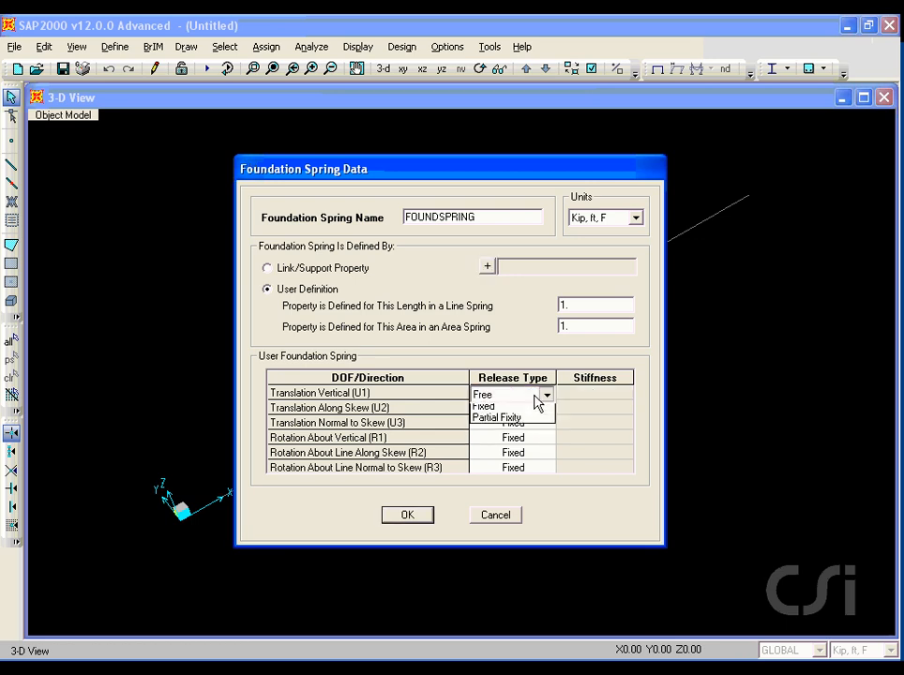
left_click(519, 423)
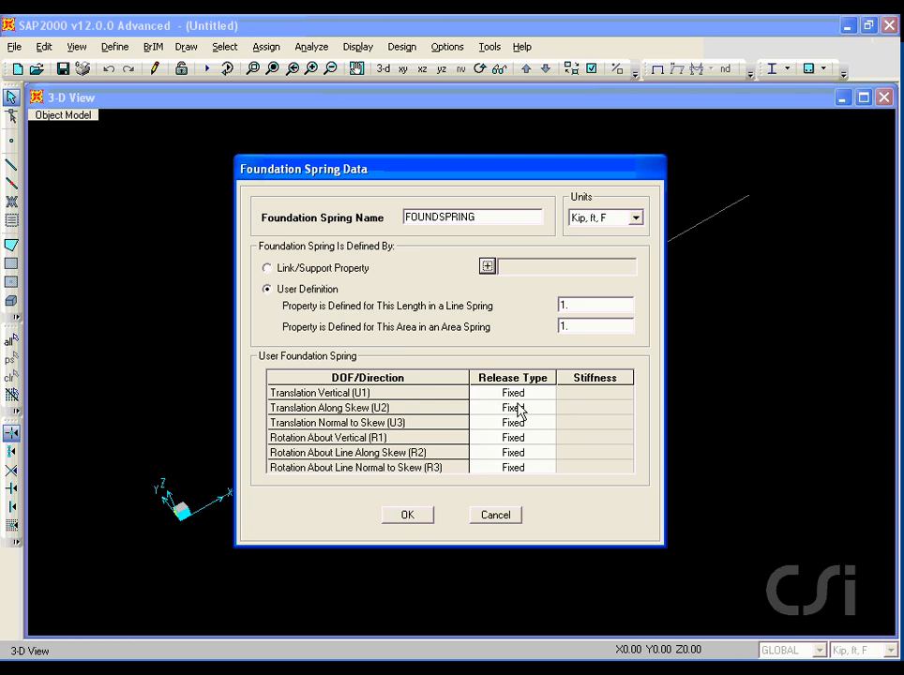
Step: Accept the foundation spring data and close the foundation spring definitions
left_click(408, 515)
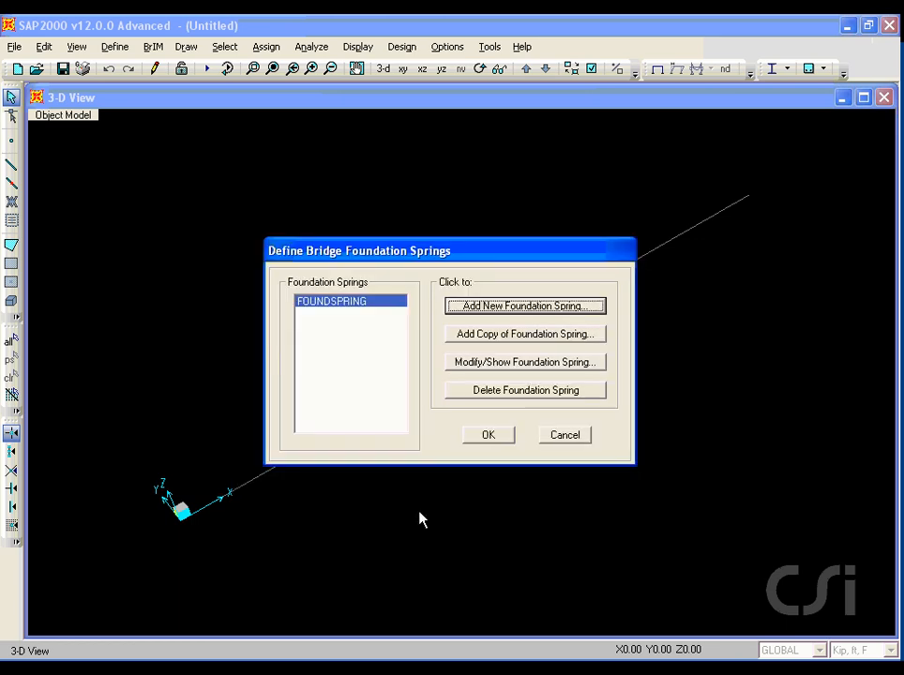
left_click(492, 440)
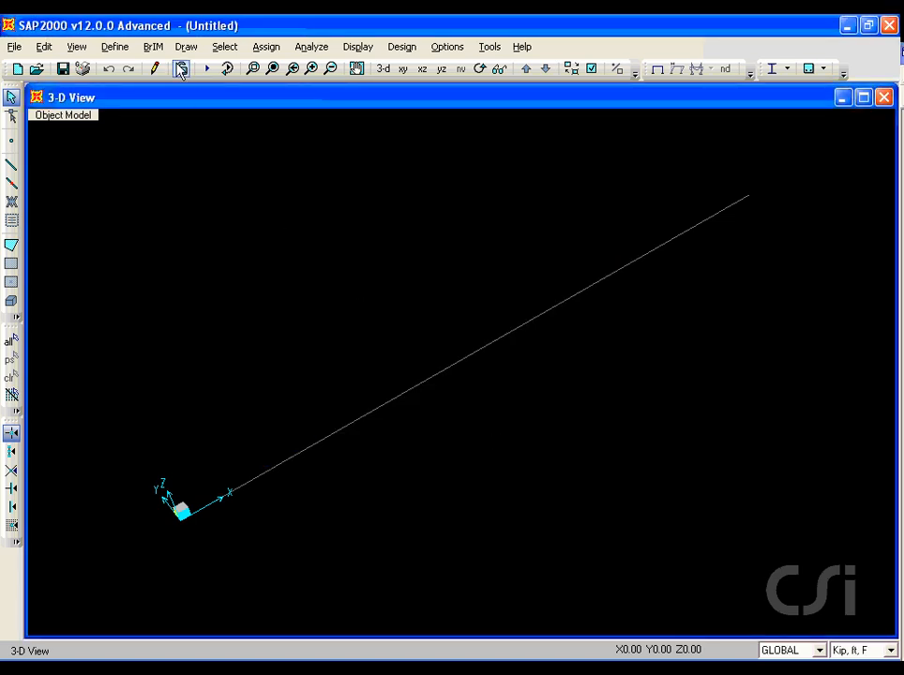
Step: Start a new frame section property of type Concrete with a Rectangular shape
left_click(155, 47)
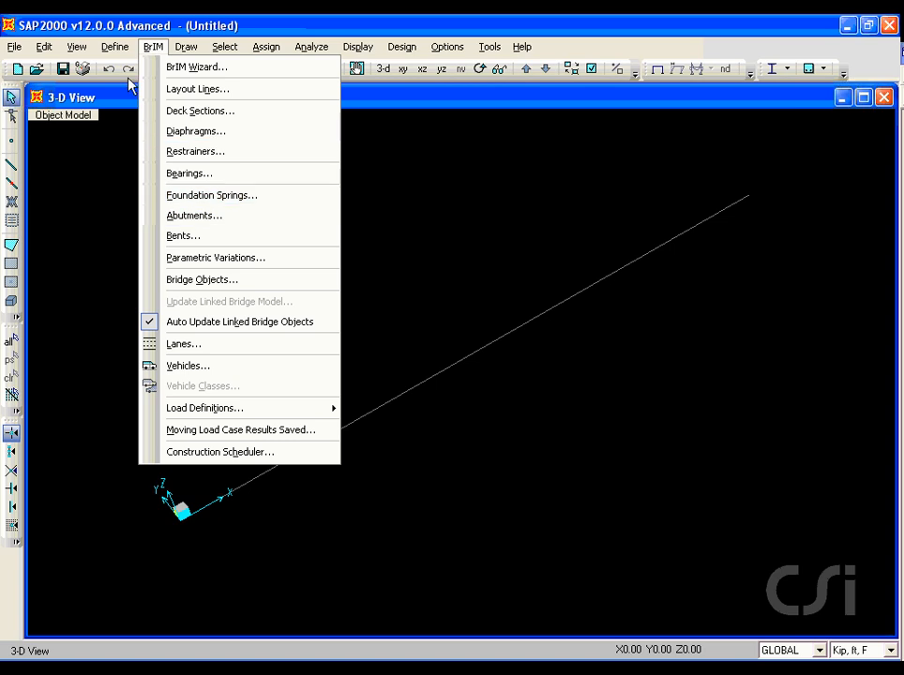
mouse_move(117, 48)
mouse_move(131, 89)
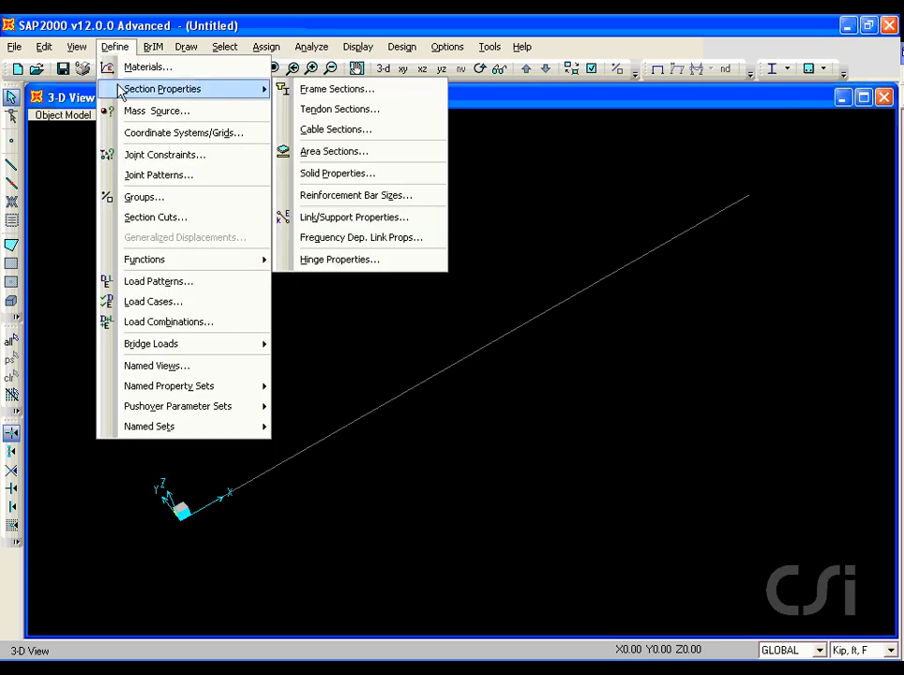
left_click(311, 88)
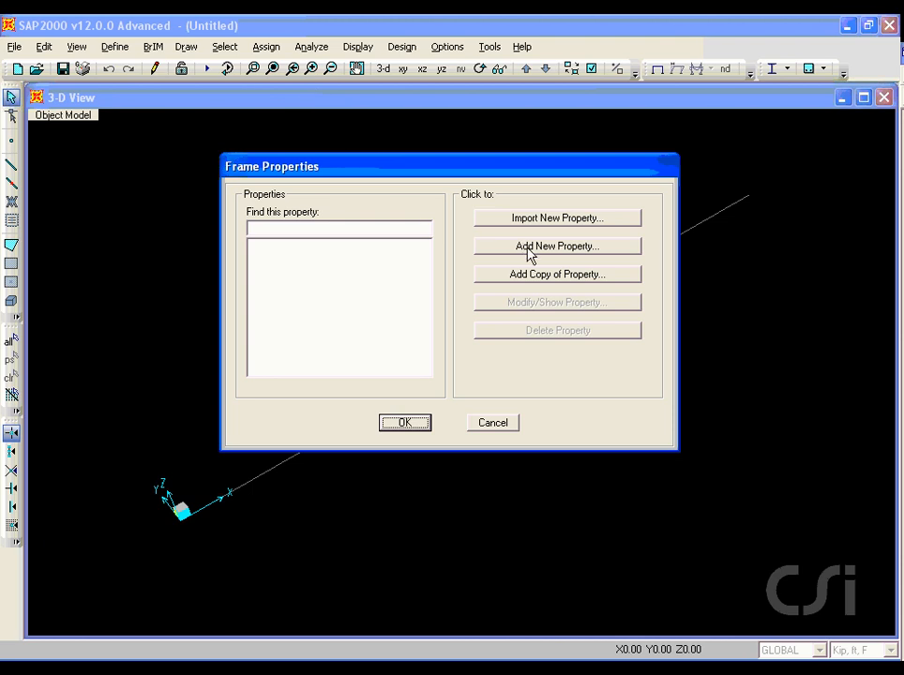
left_click_drag(505, 257, 573, 257)
left_click(568, 249)
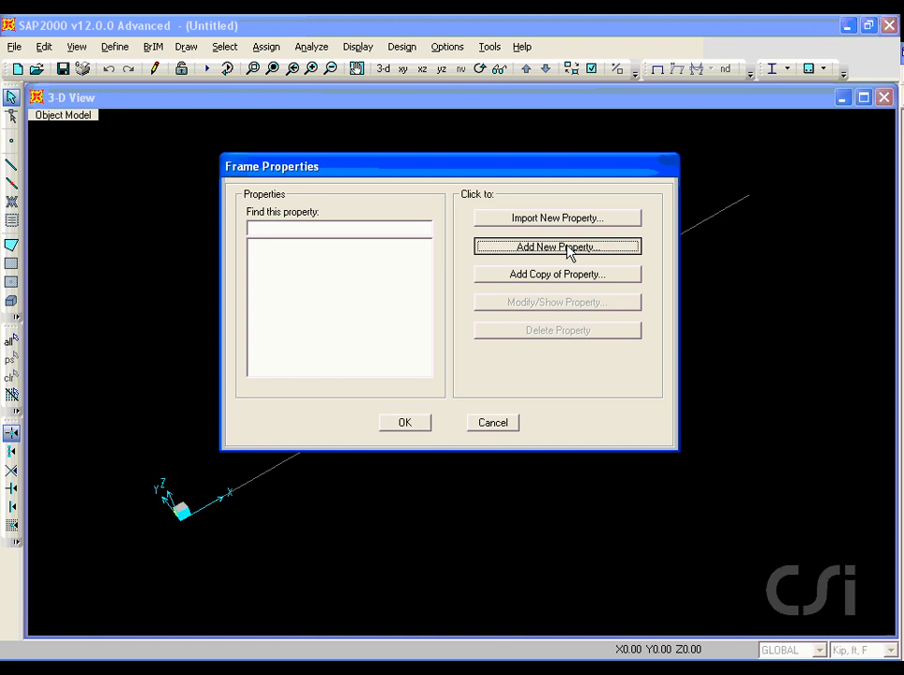
left_click(568, 250)
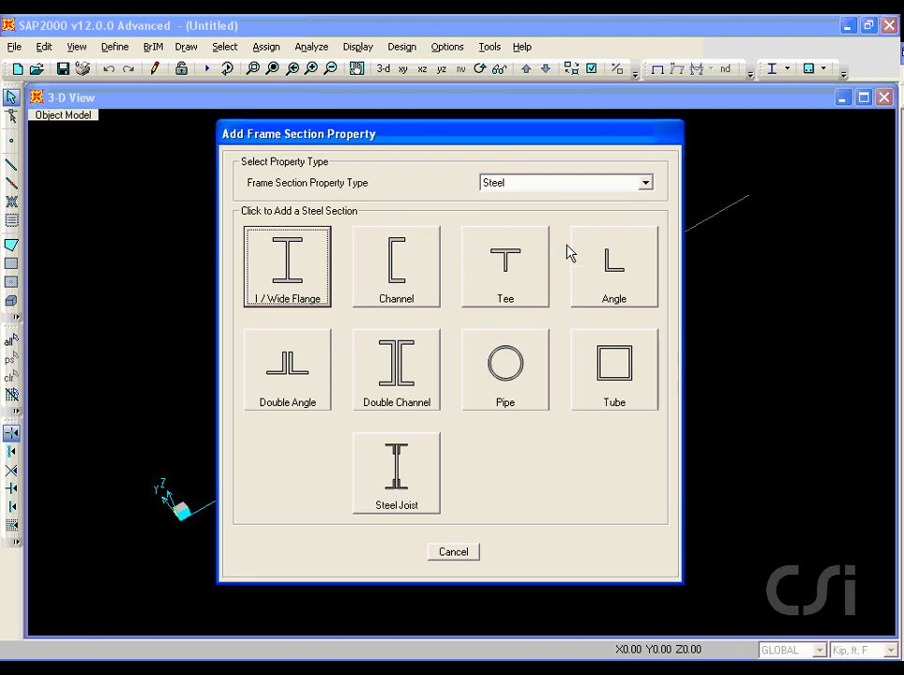
left_click(536, 186)
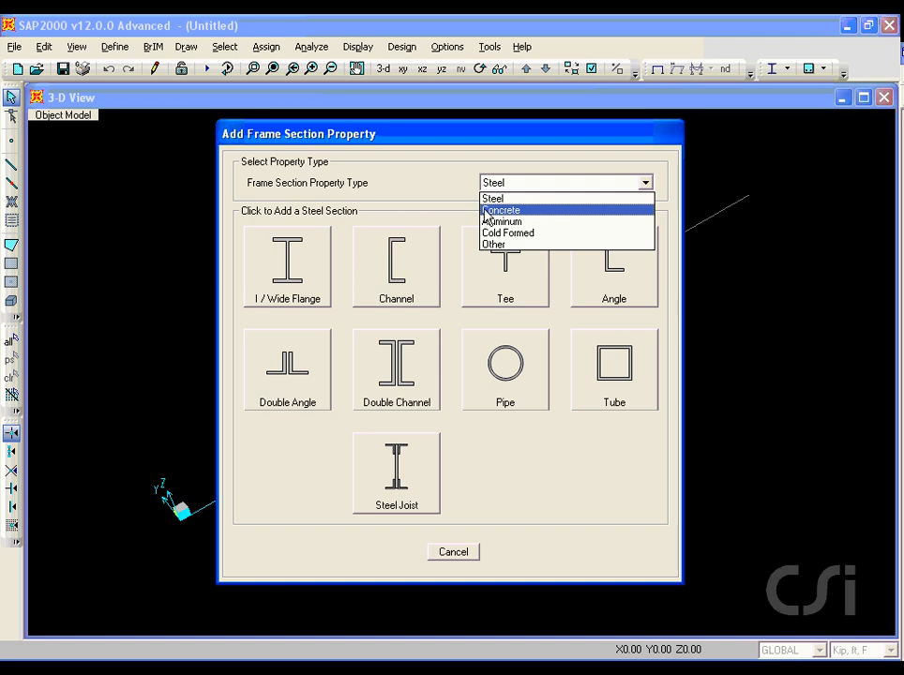
left_click(511, 210)
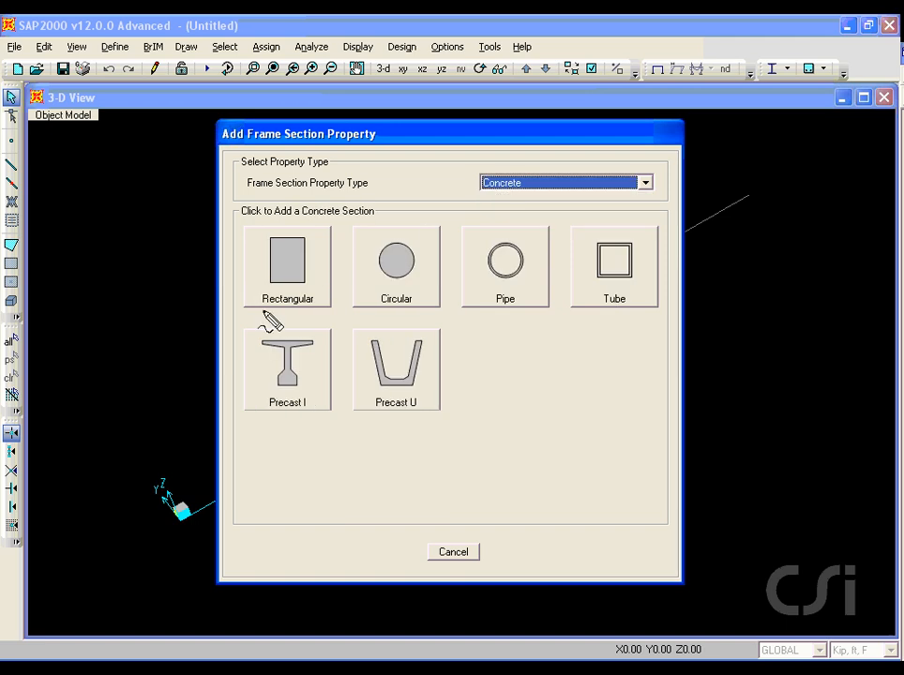
left_click_drag(264, 311, 311, 312)
key("Escape")
left_click(311, 296)
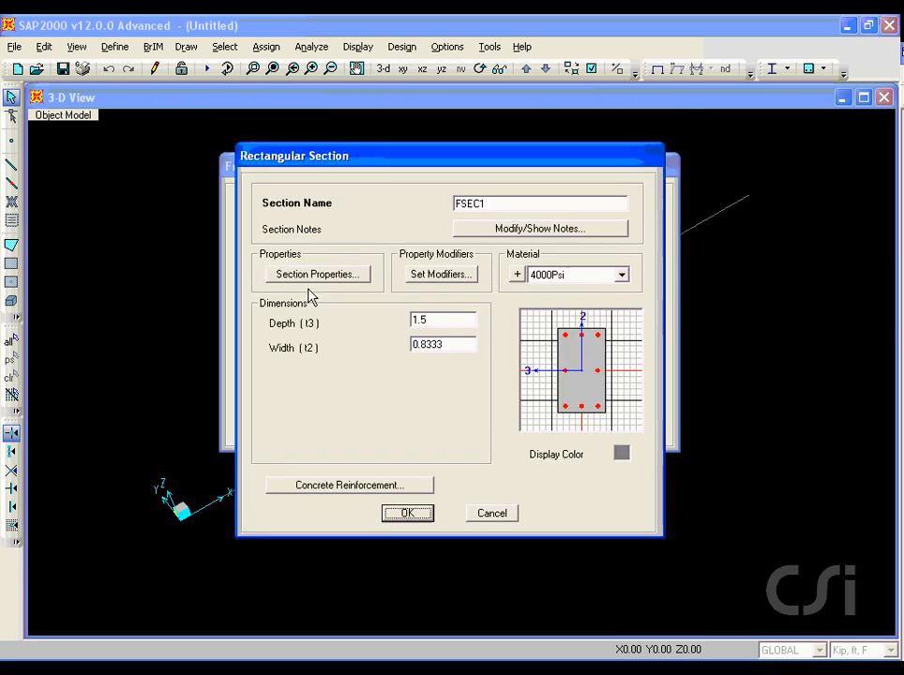
Step: Name the rectangular section ABUTMENT, set its depth to 8 ft and width to 4 ft, and accept the frame properties
double_click(490, 203)
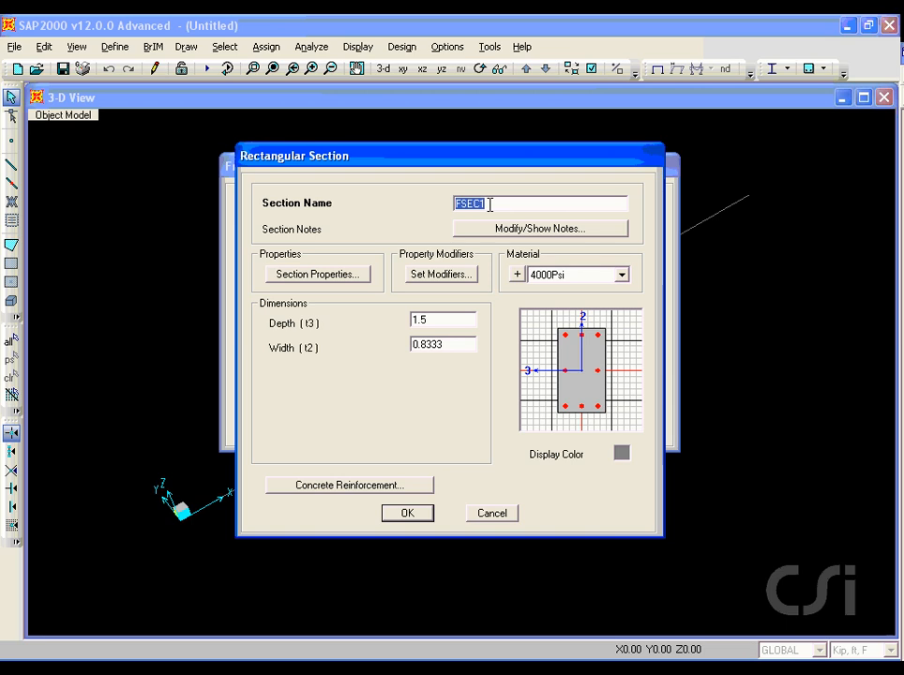
type("ABUTMENT")
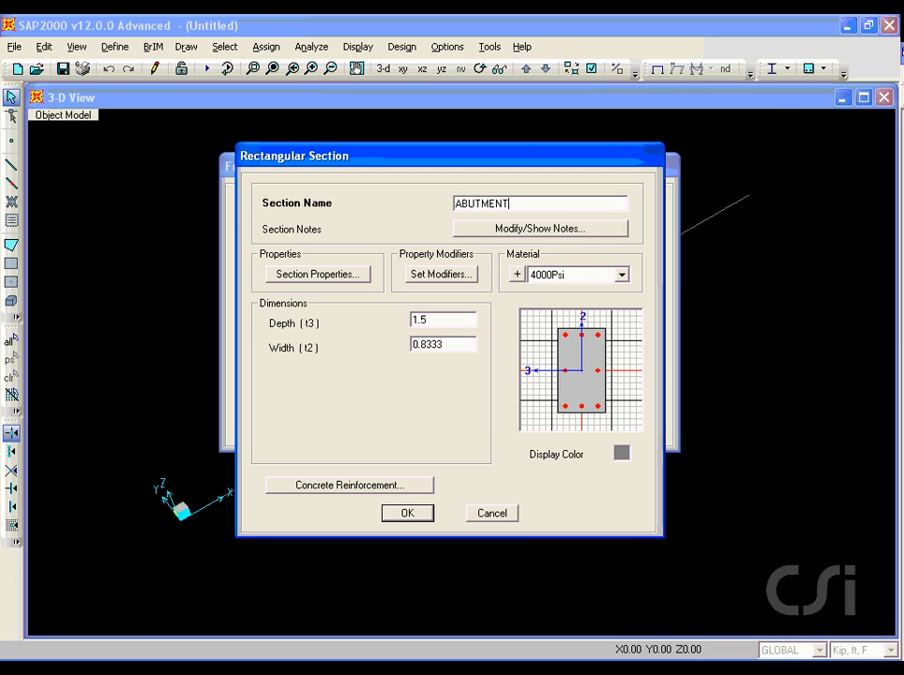
double_click(427, 320)
type("8")
double_click(447, 344)
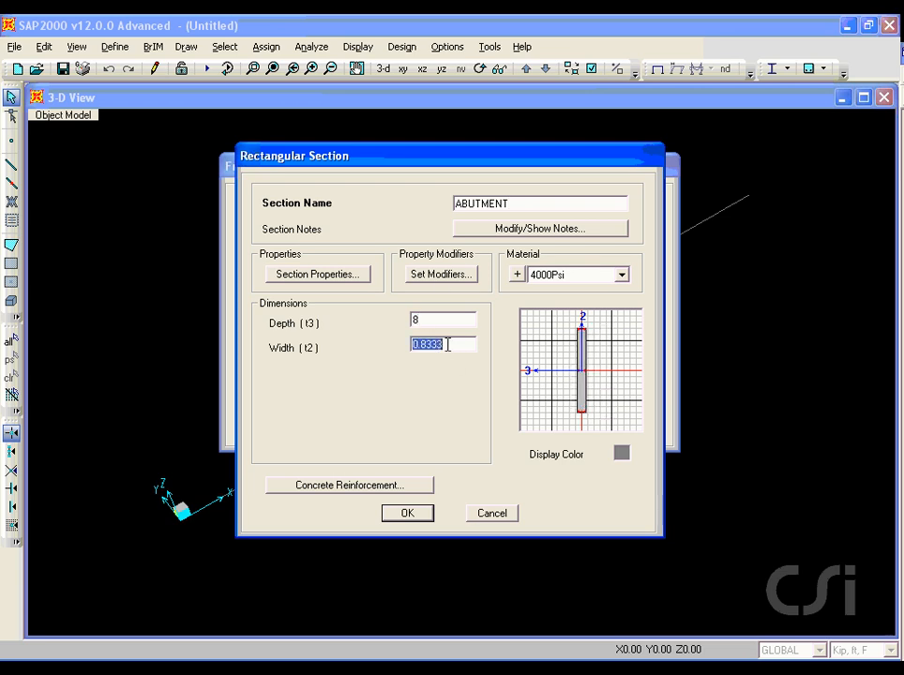
type("4")
left_click(415, 518)
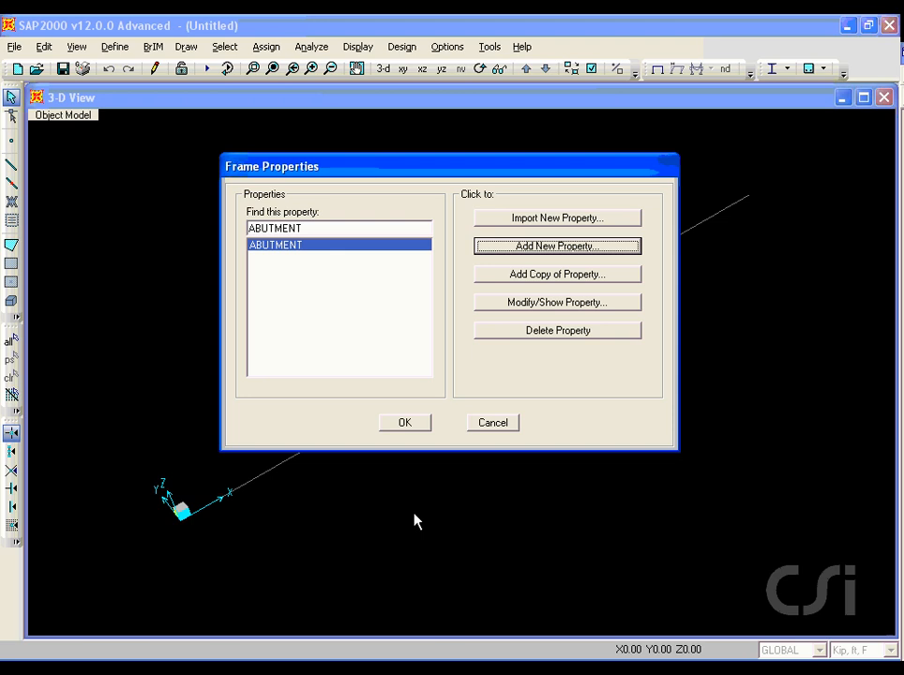
left_click(412, 431)
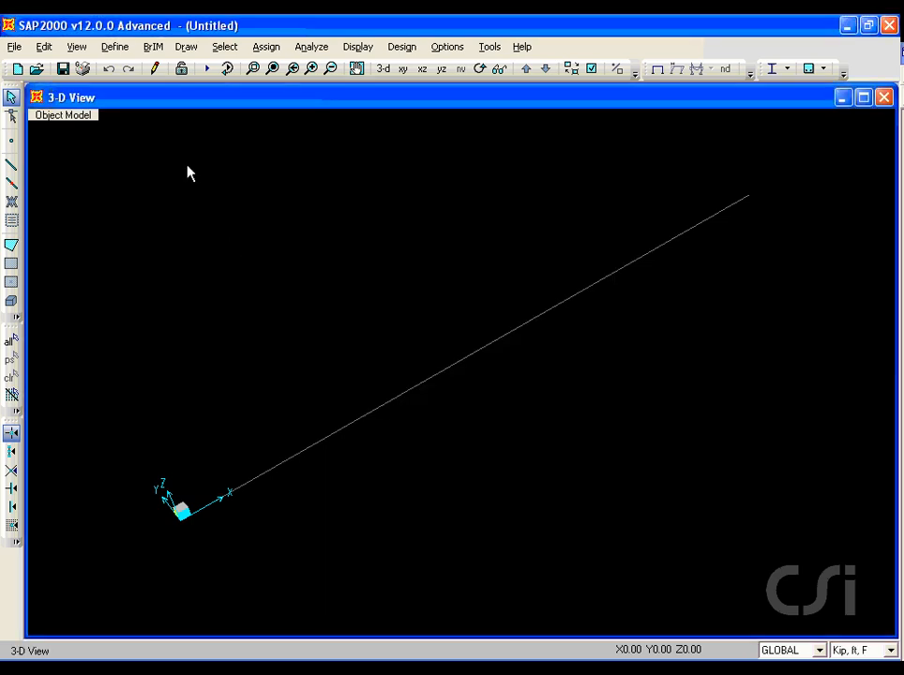
Step: Add a bridge abutment named ABUTMENTS with its girder support condition set to Connect to Girder Bottom Only
left_click(150, 47)
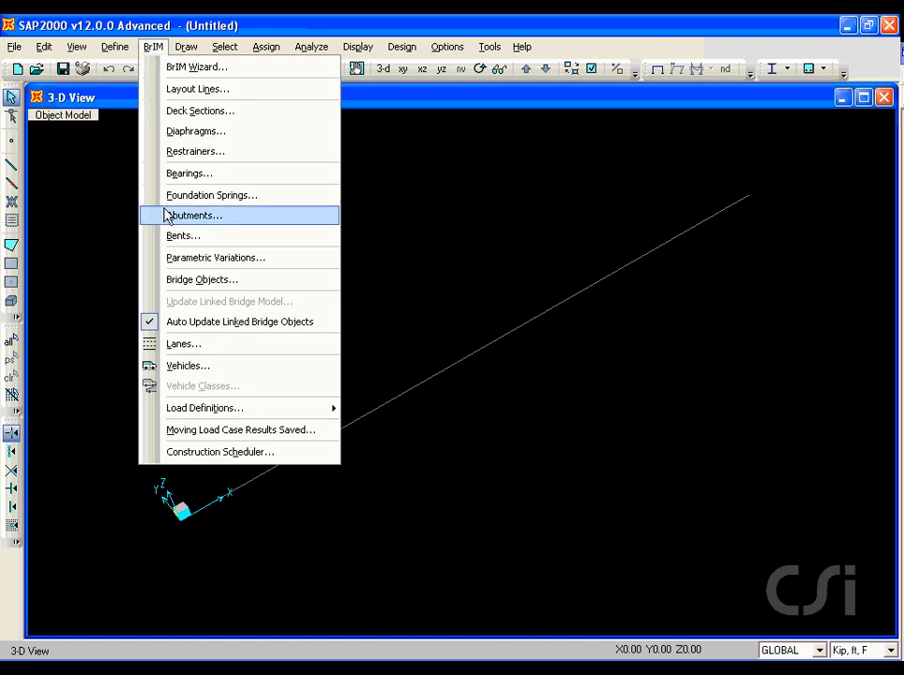
left_click(244, 220)
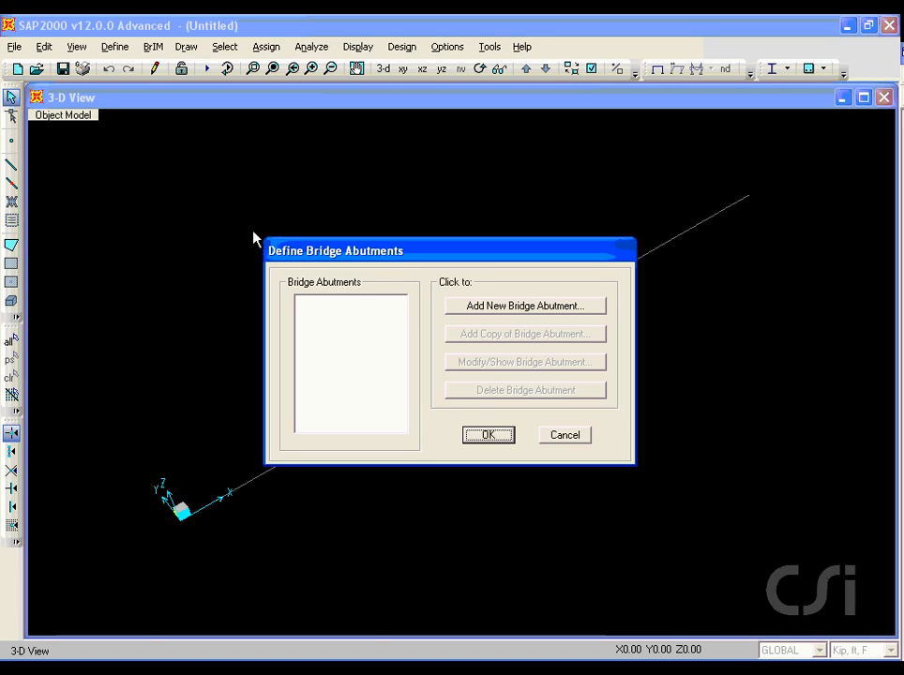
left_click(497, 312)
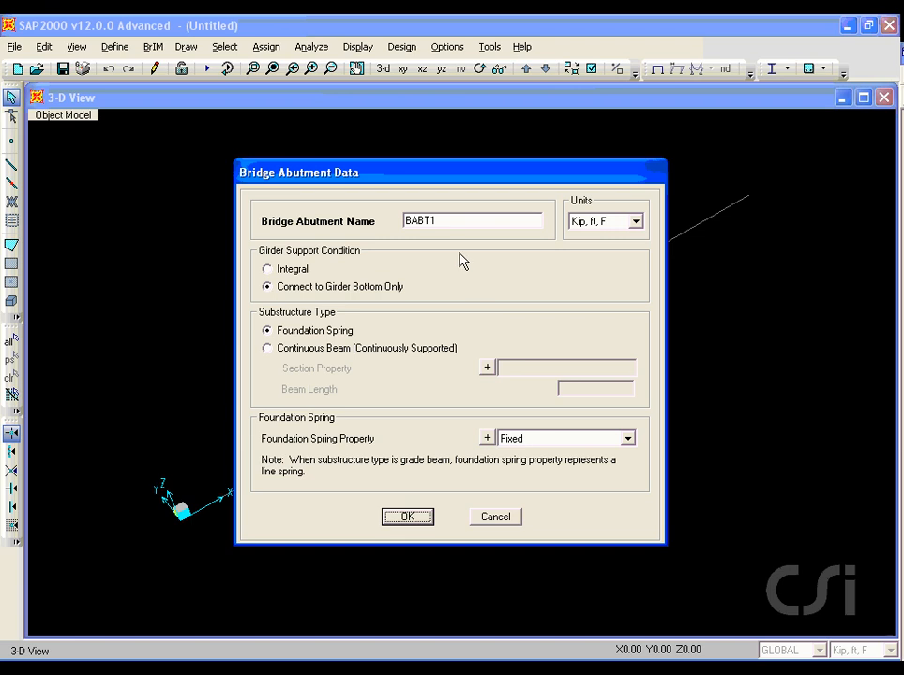
double_click(441, 221)
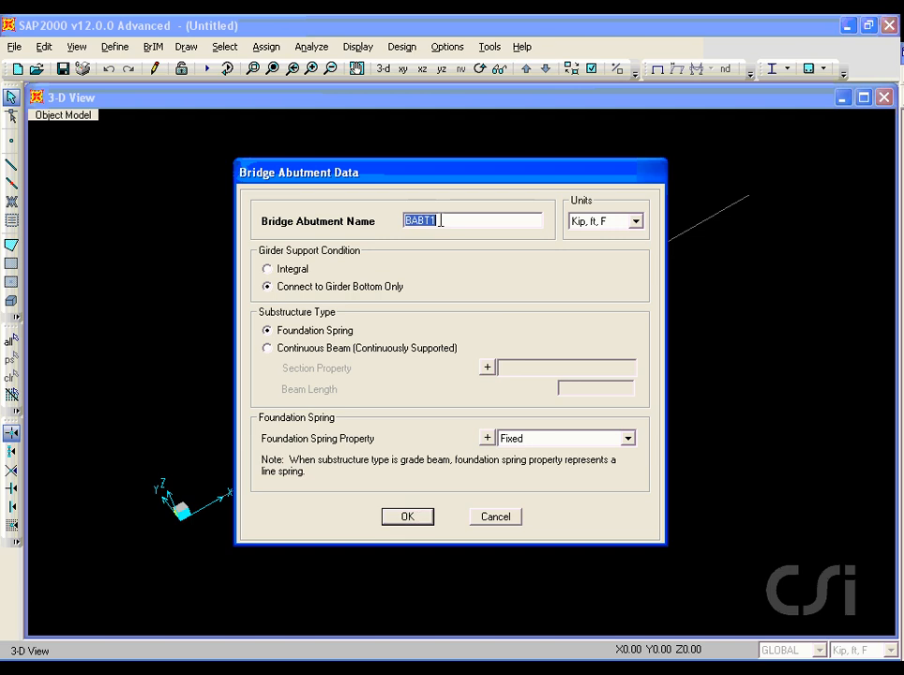
type("ABUTMENTS")
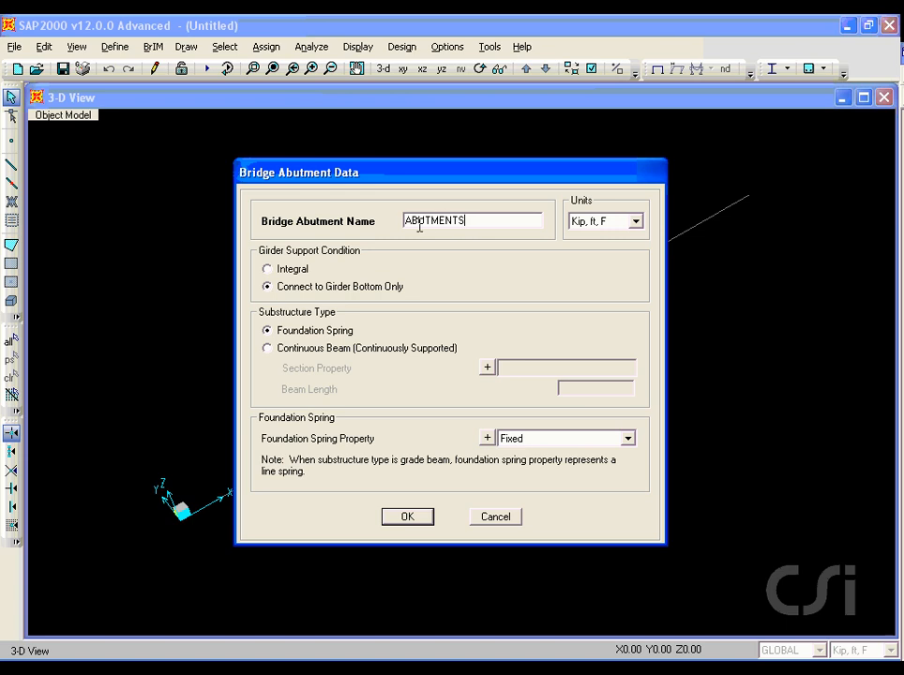
left_click(270, 270)
left_click(268, 288)
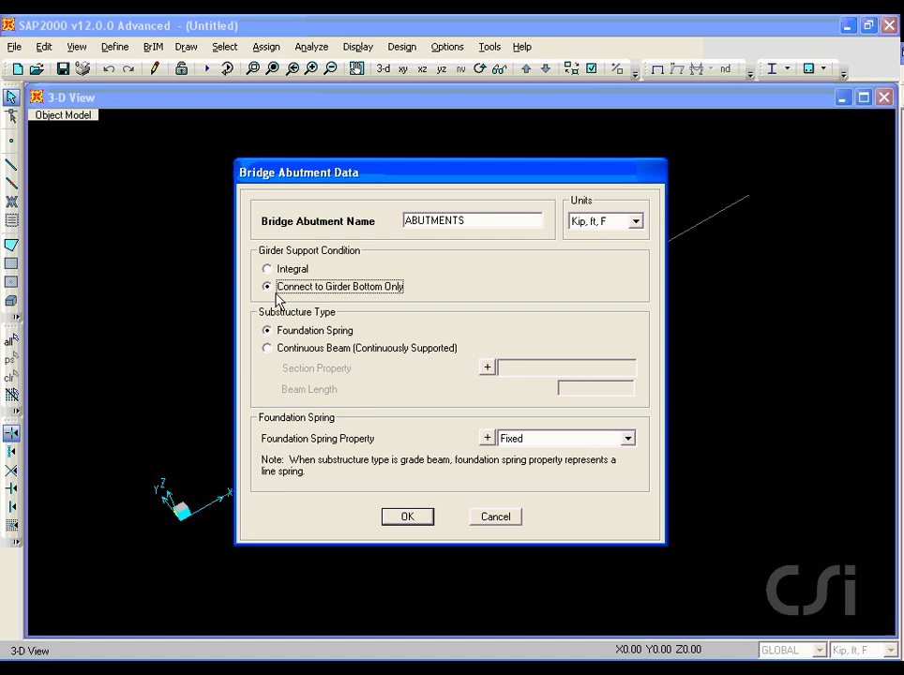
left_click_drag(278, 294, 363, 293)
Step: Set the abutment's substructure to Continuous Beam and its foundation spring property to FOUNDSPRING, and accept the abutment definitions
left_click(270, 349)
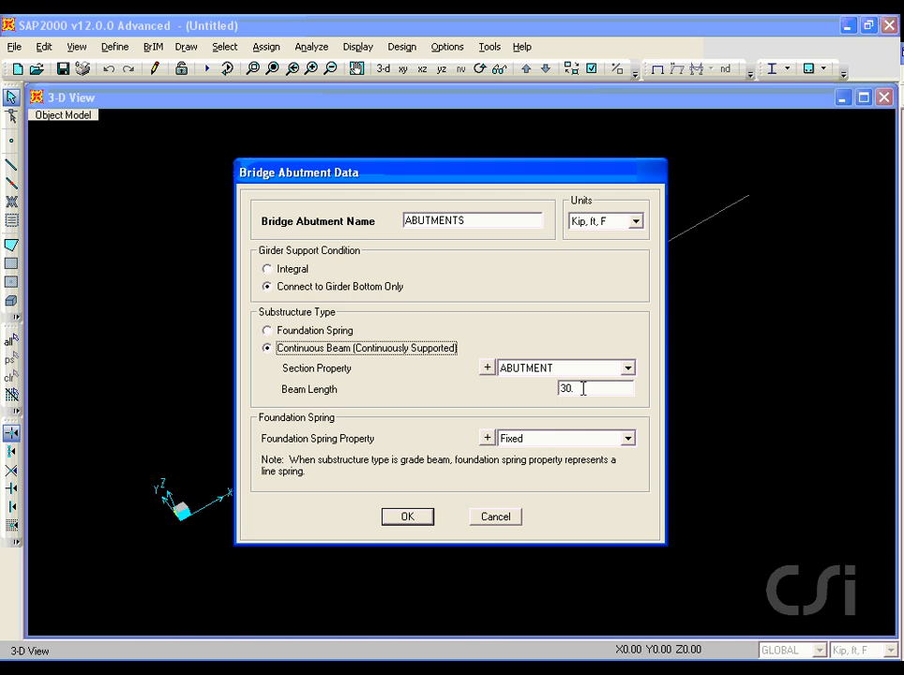
left_click(628, 439)
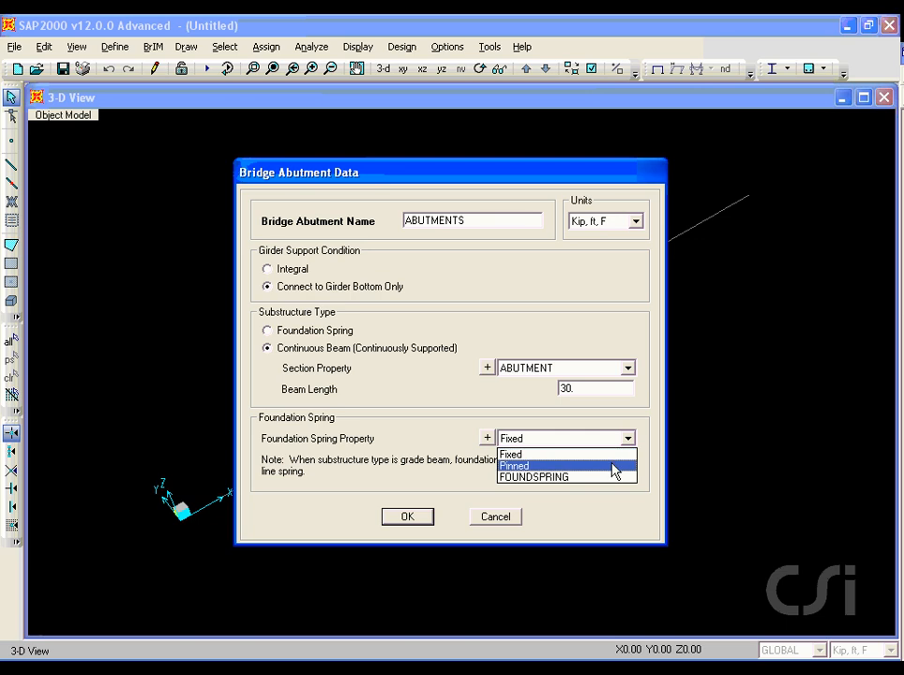
left_click(557, 480)
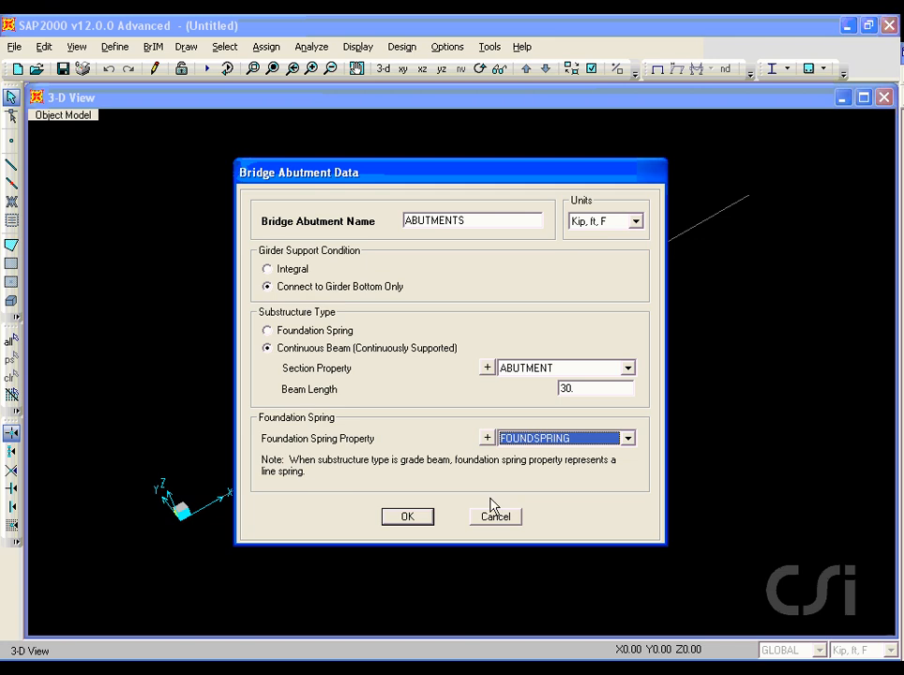
left_click(414, 519)
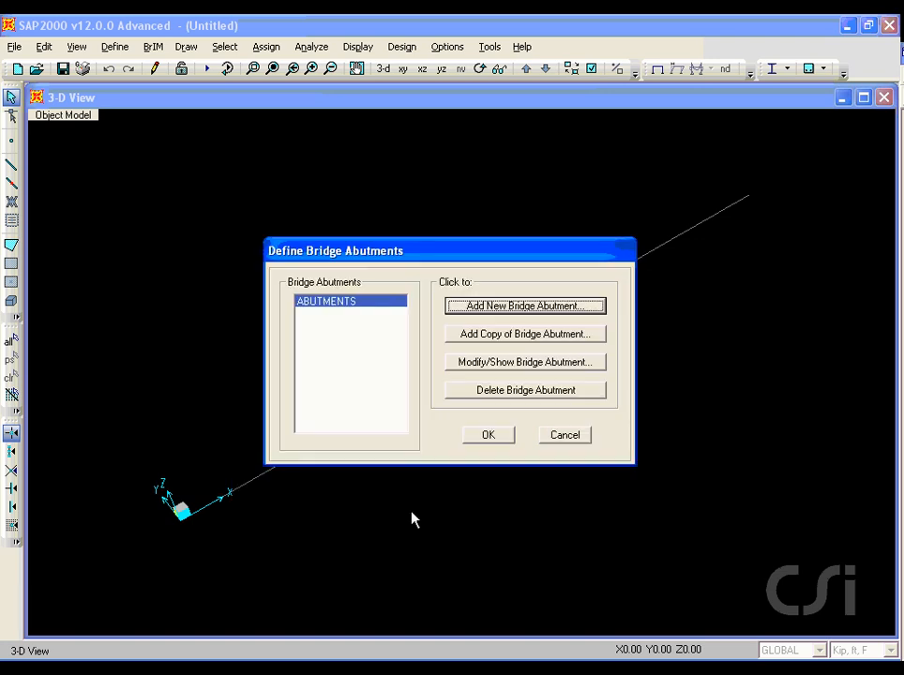
left_click(487, 438)
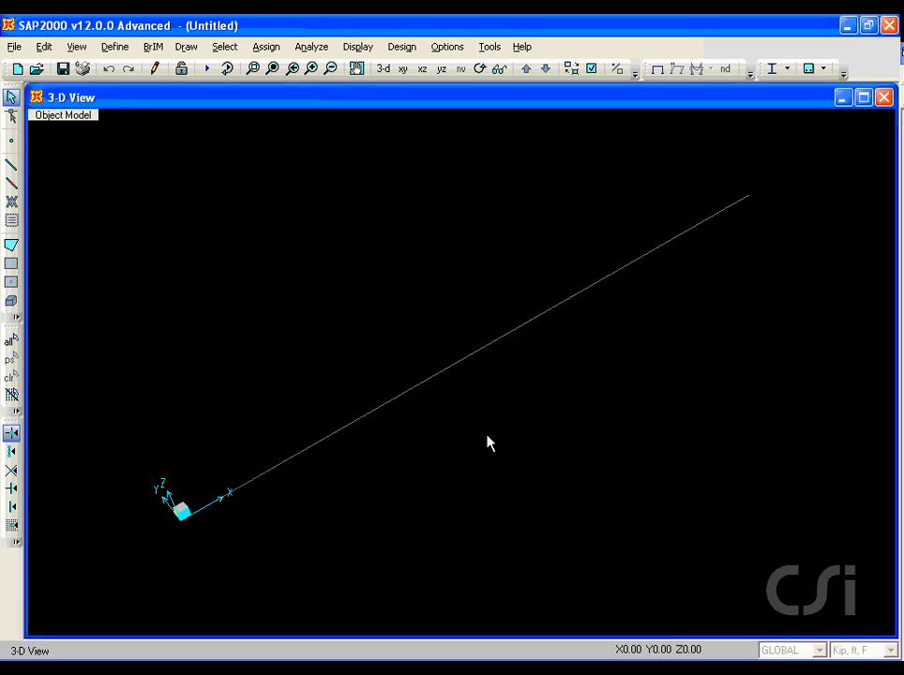
Step: Start a new Concrete frame section property with a Circular shape
left_click(155, 47)
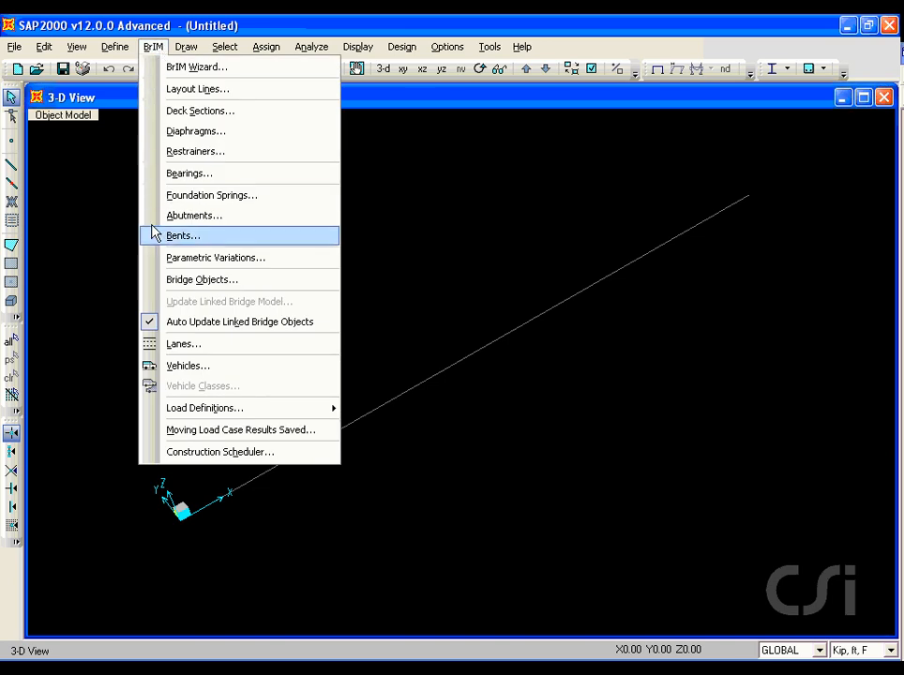
mouse_move(117, 52)
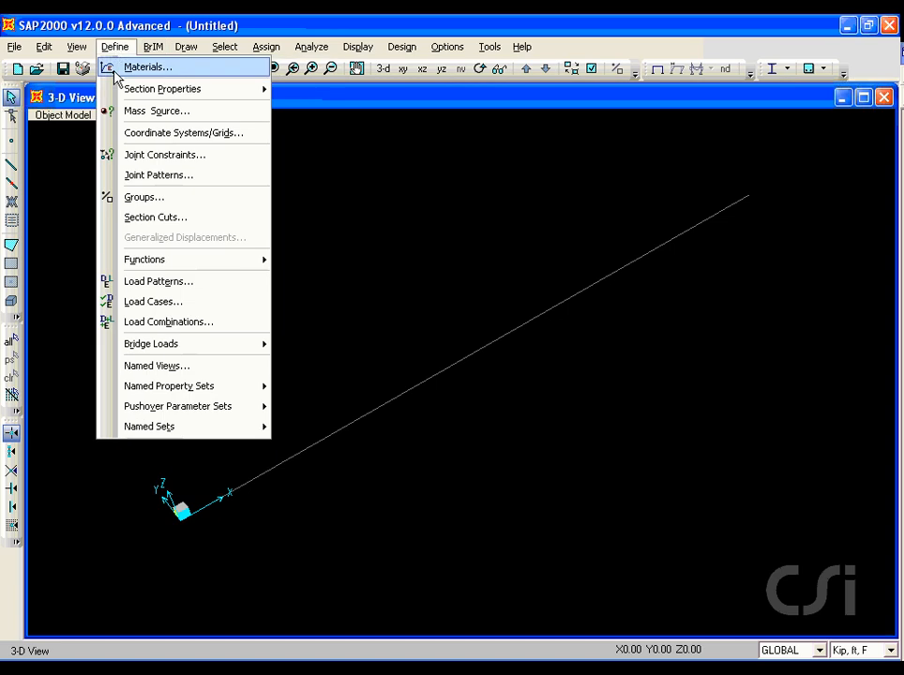
mouse_move(115, 88)
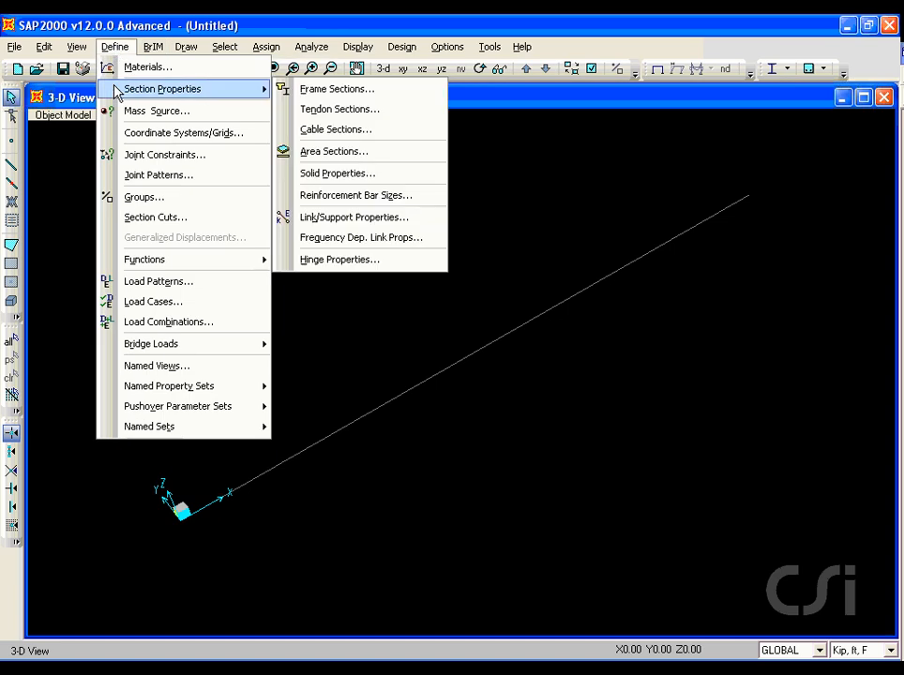
left_click(322, 91)
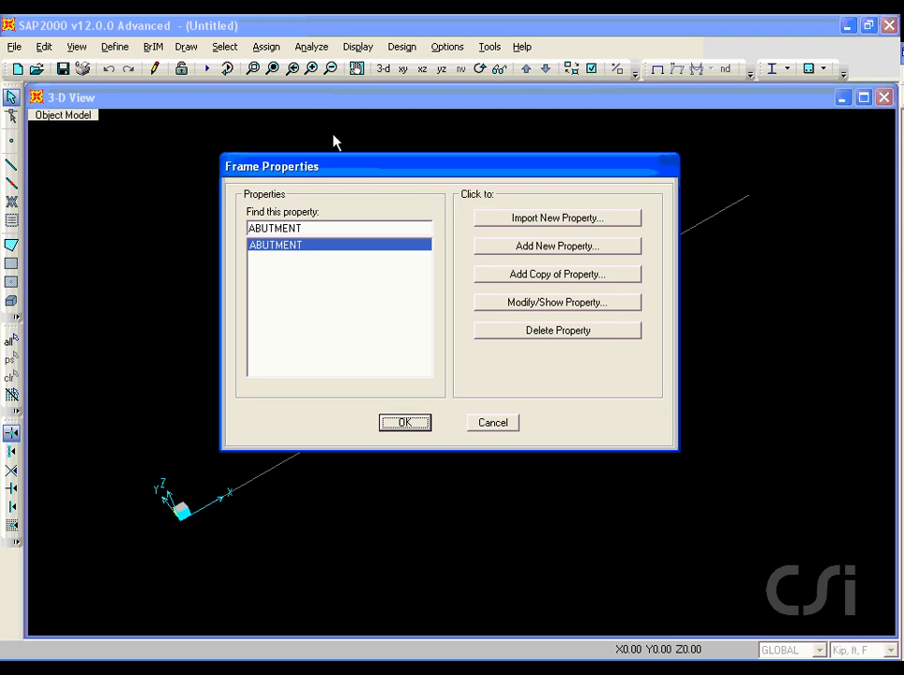
left_click(515, 247)
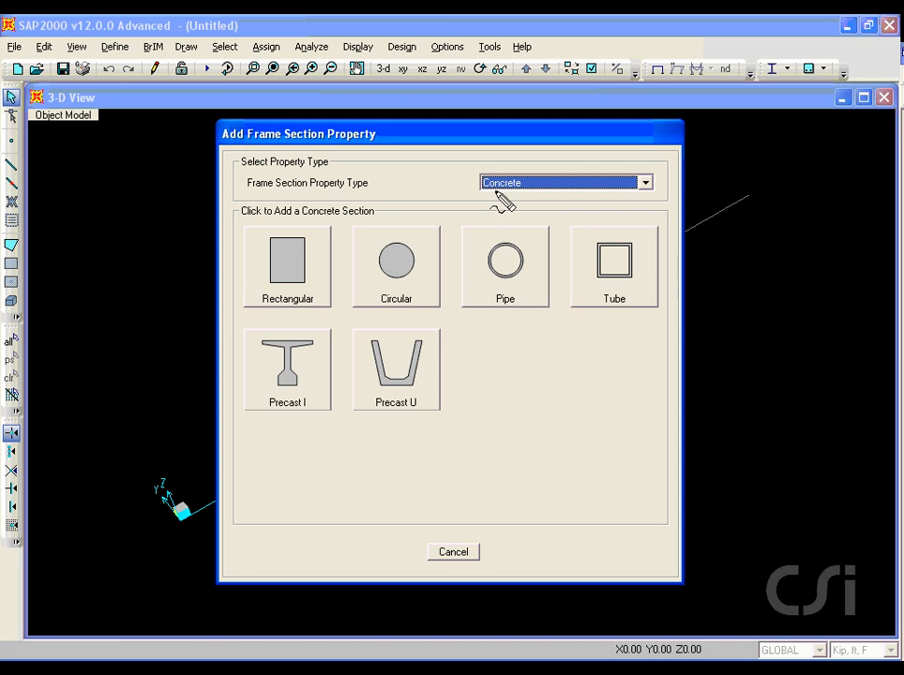
left_click_drag(483, 193, 520, 193)
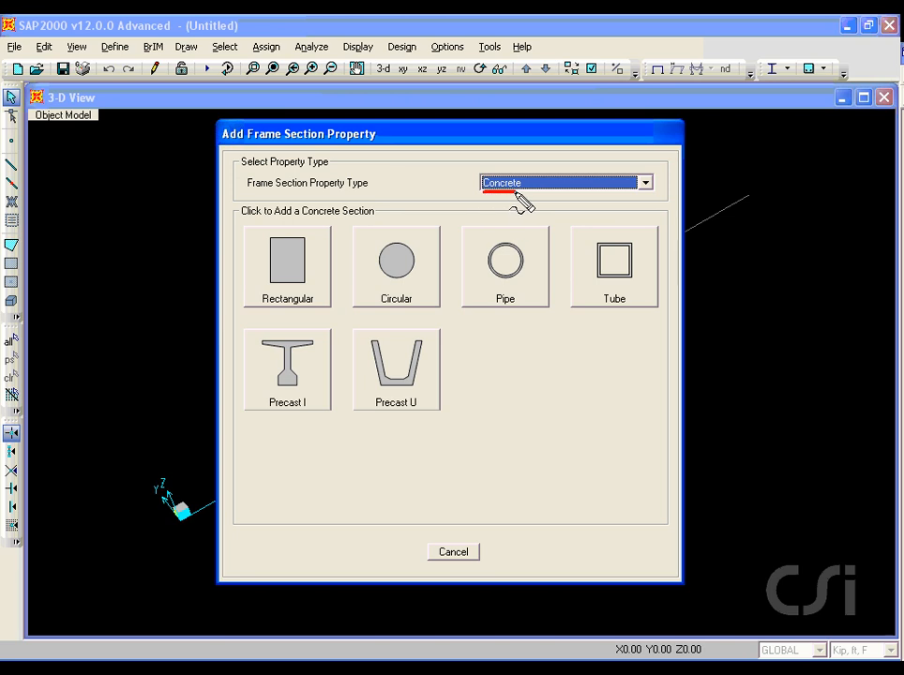
key("Escape")
left_click(426, 266)
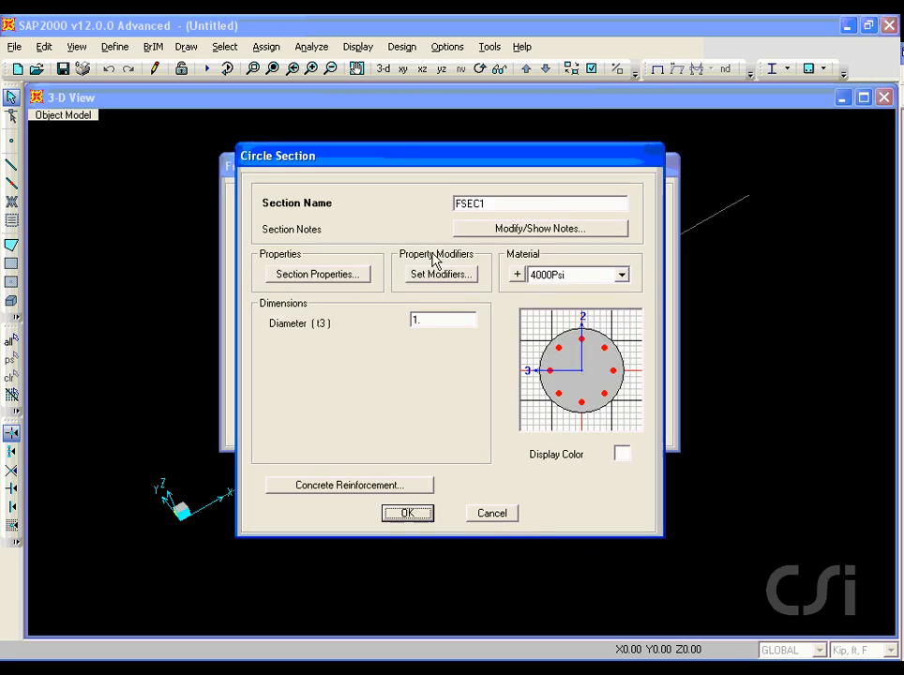
Step: Name the circular section COLUMN, set its diameter to 5 ft, and accept the section
double_click(497, 203)
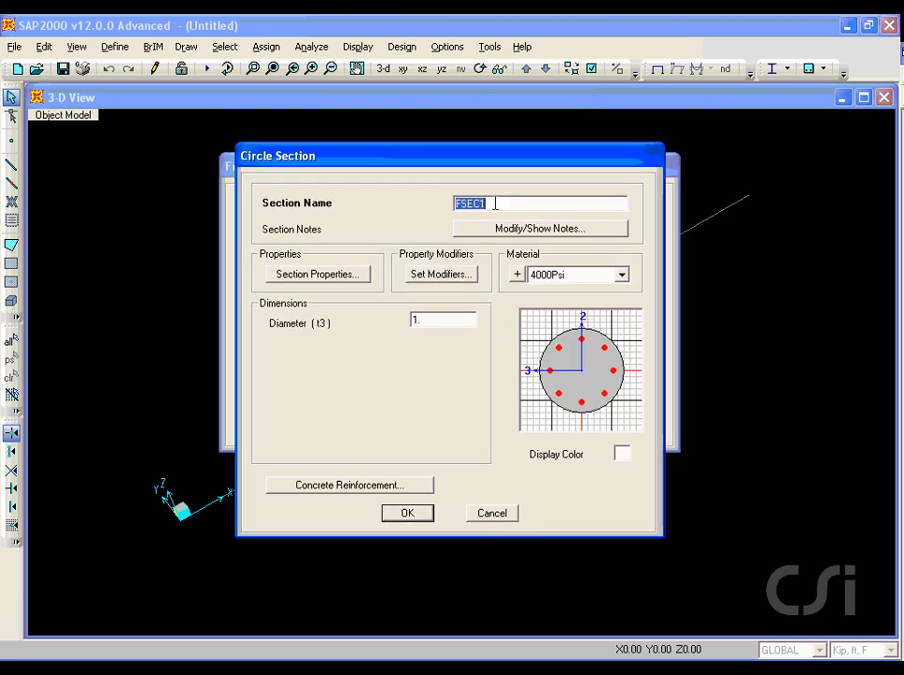
type("COLUMN")
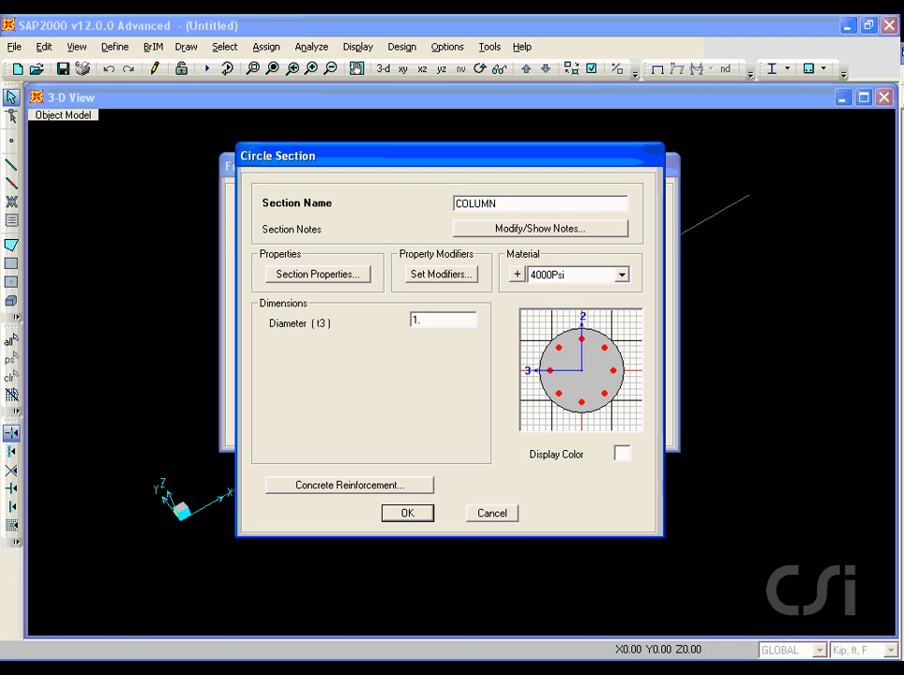
double_click(443, 317)
type("5")
left_click(408, 513)
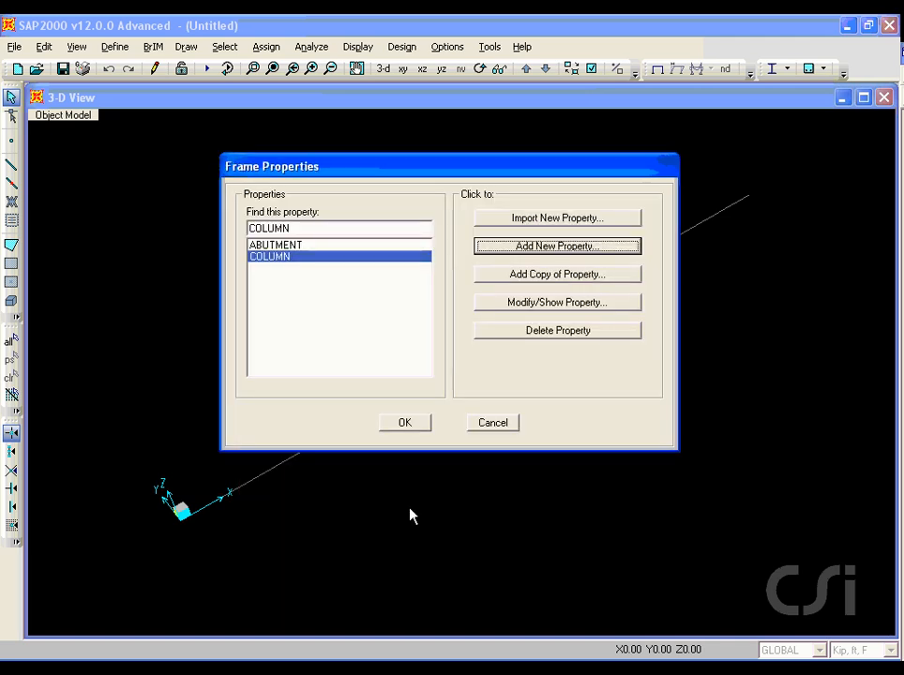
Step: Add a rectangular Concrete frame section property and name it BENTCAP
left_click(533, 247)
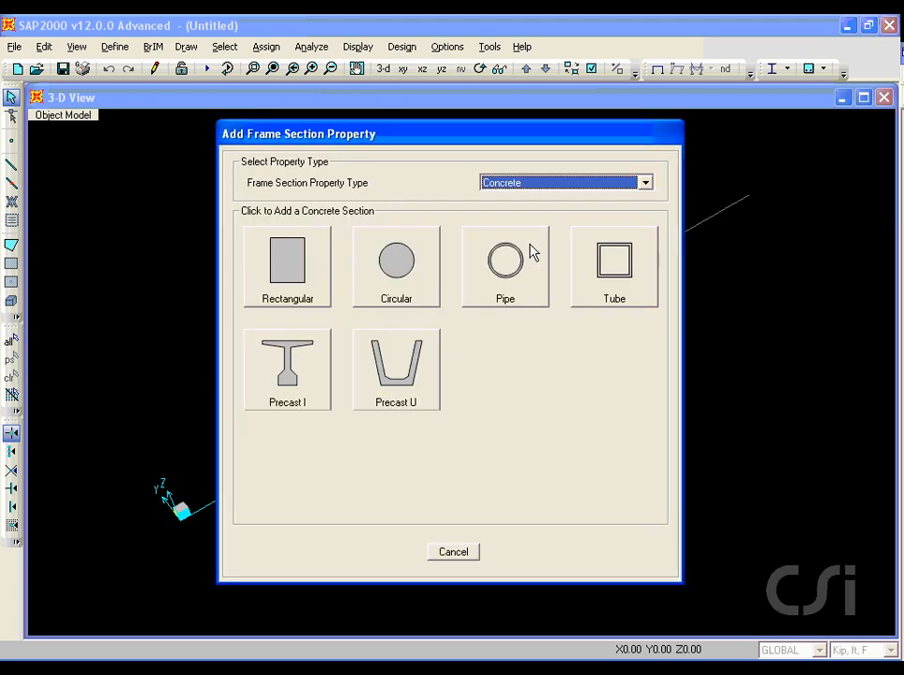
left_click(309, 260)
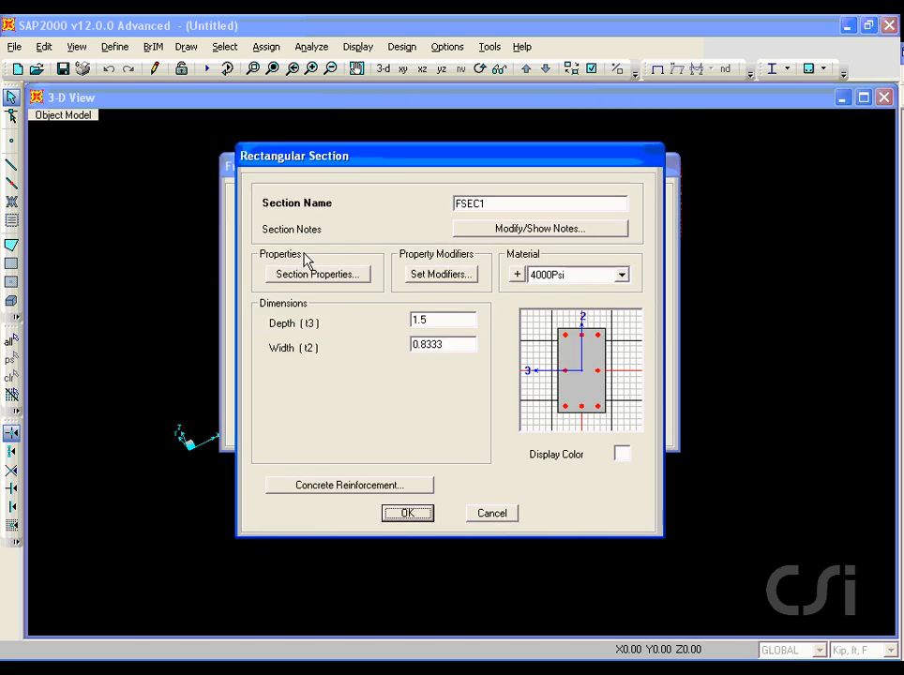
double_click(488, 203)
type("BENT")
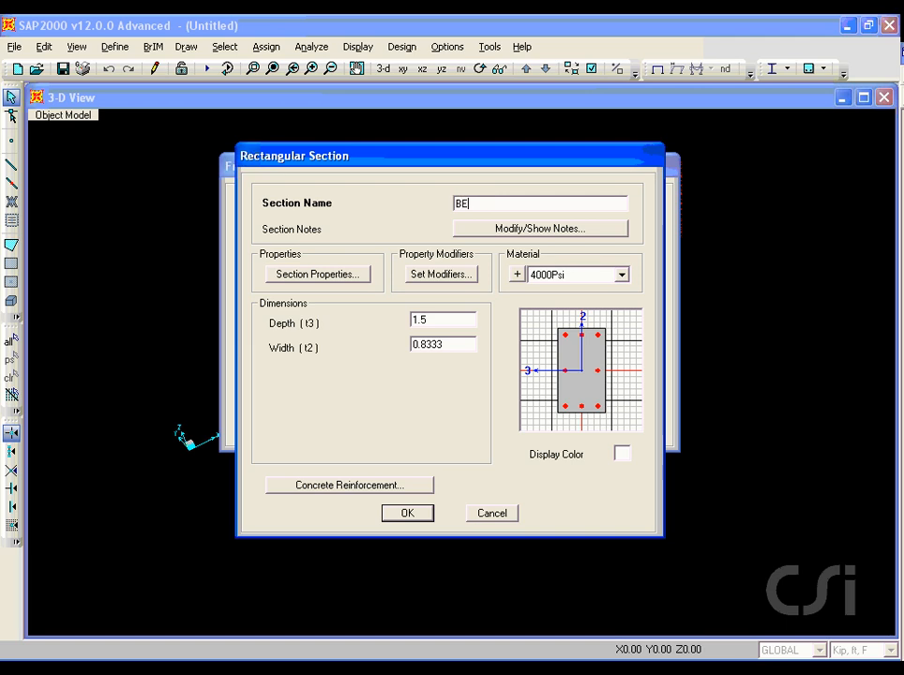
type("CAP")
Step: Set the BENTCAP section's depth to 10 ft and width to 5 ft, and accept the frame properties
double_click(435, 319)
type("10")
double_click(448, 341)
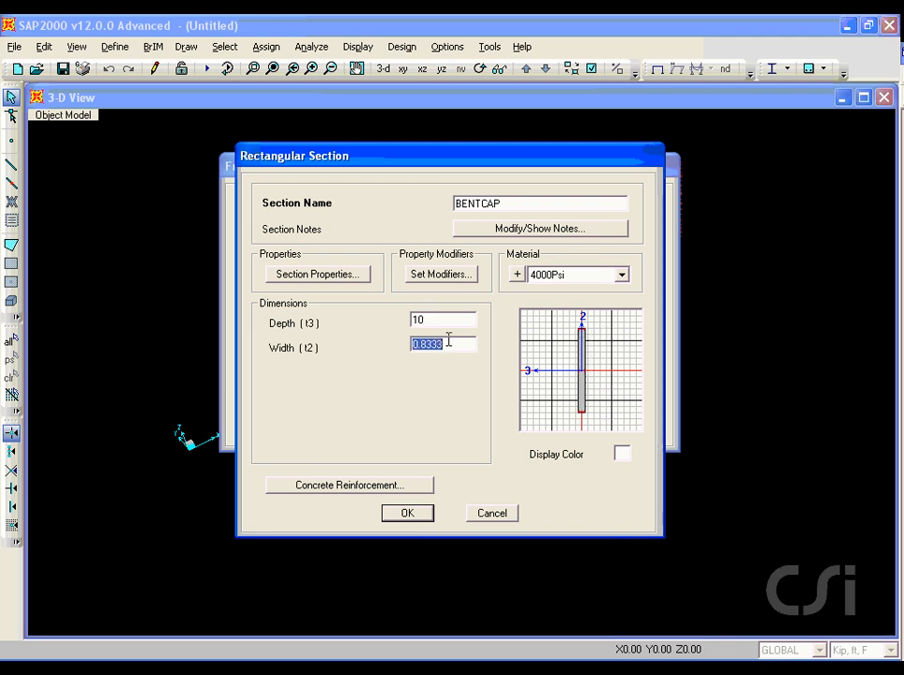
type("5")
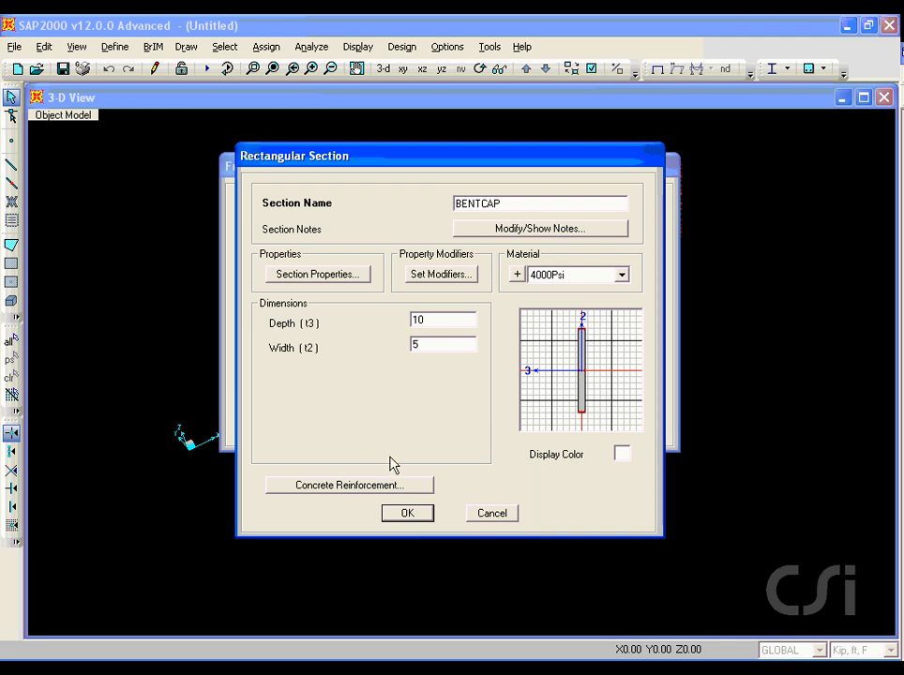
left_click(405, 513)
left_click(406, 515)
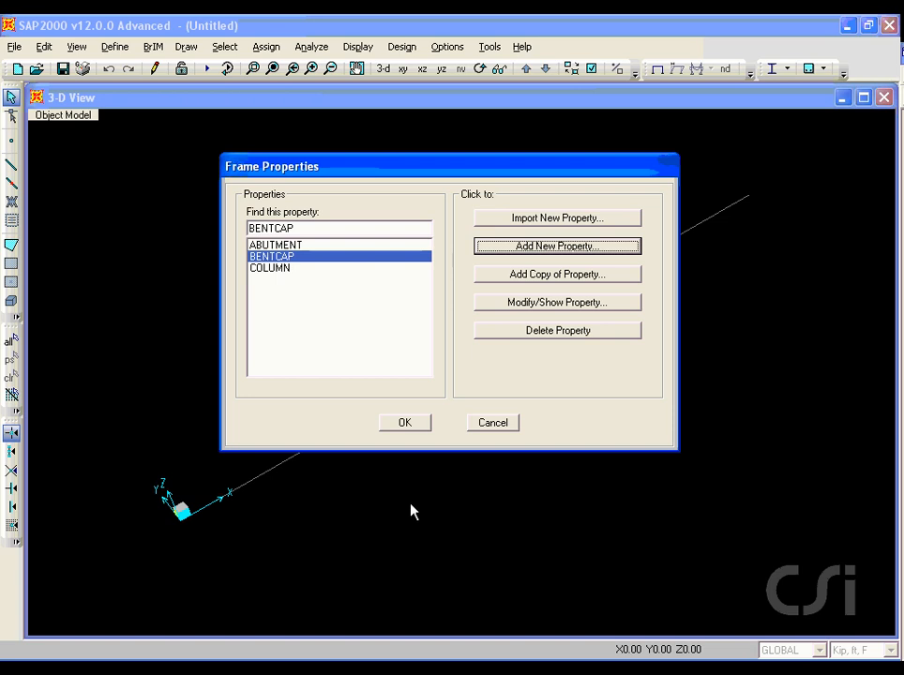
left_click(406, 423)
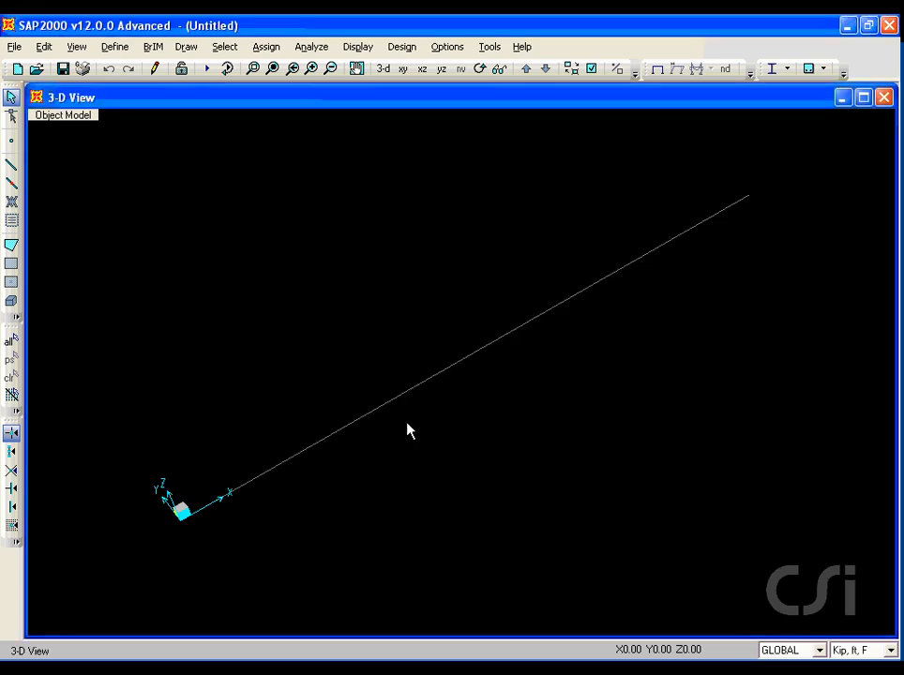
Step: Add a new bridge bent with its girder support condition set to Integral
left_click(153, 47)
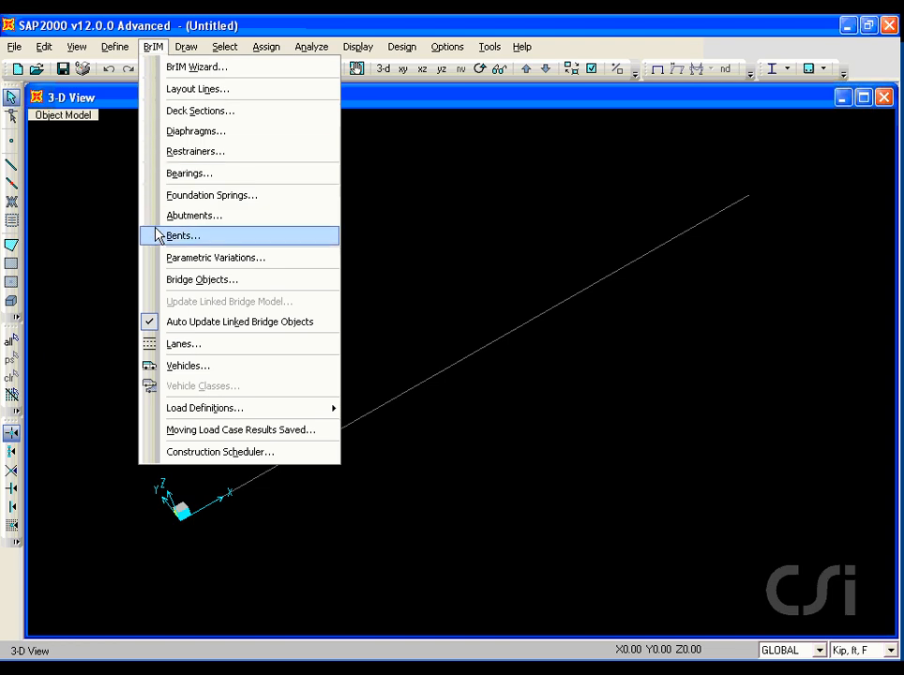
left_click(211, 239)
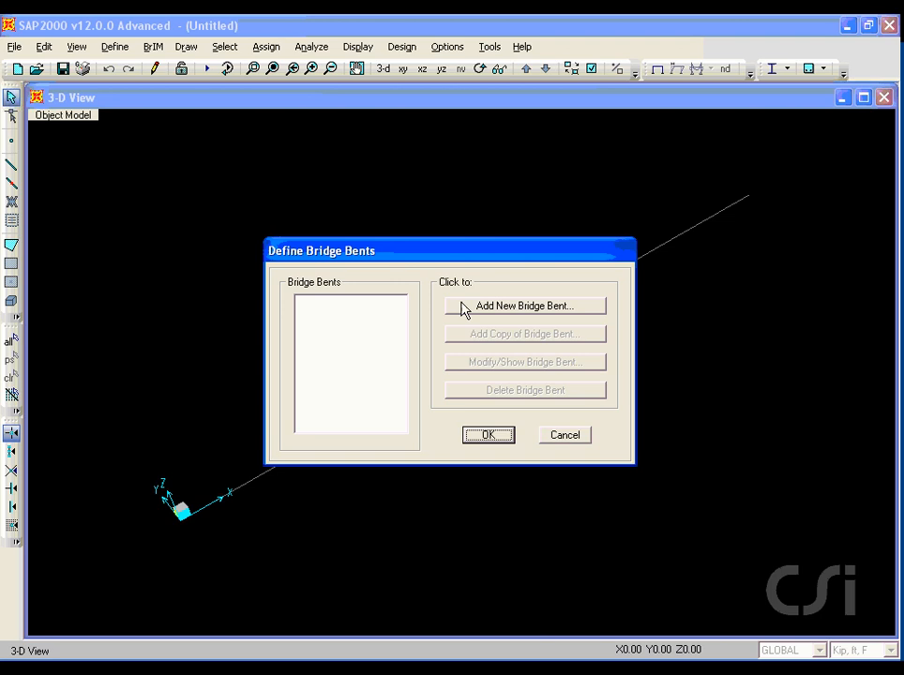
left_click(479, 310)
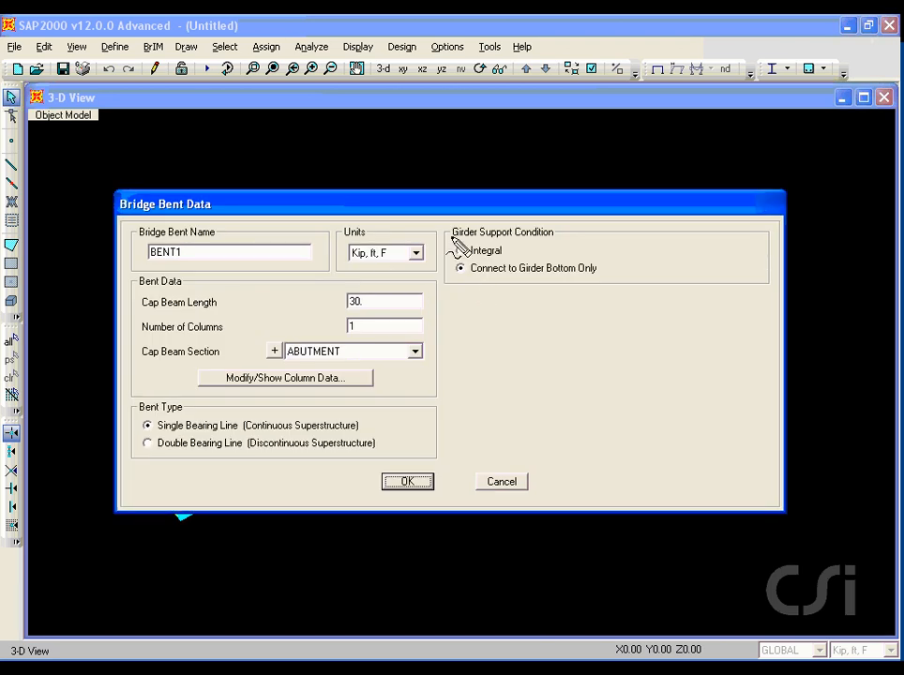
left_click_drag(454, 241, 541, 240)
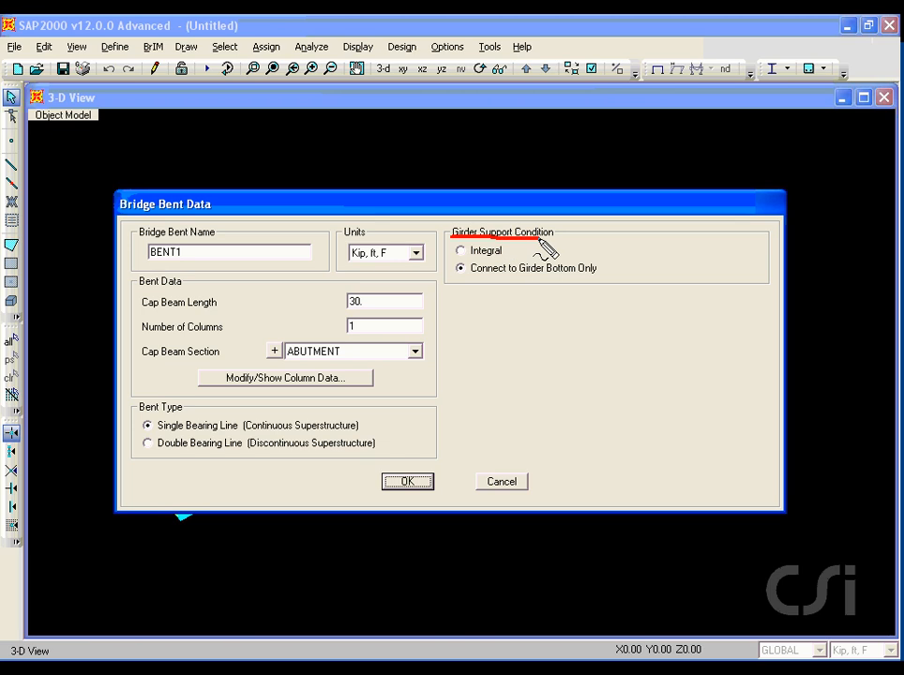
left_click(461, 252)
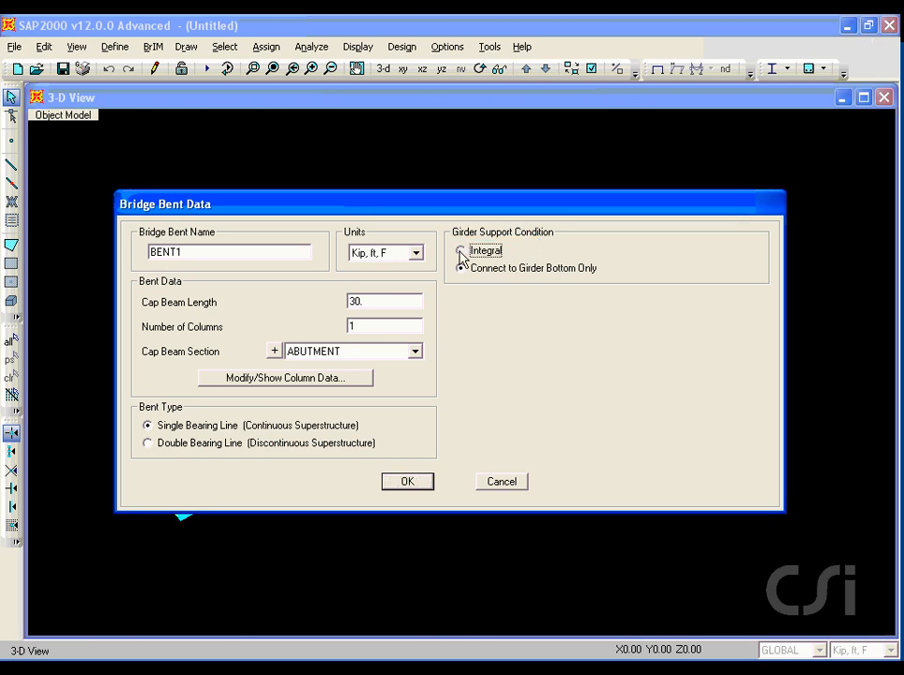
left_click(461, 269)
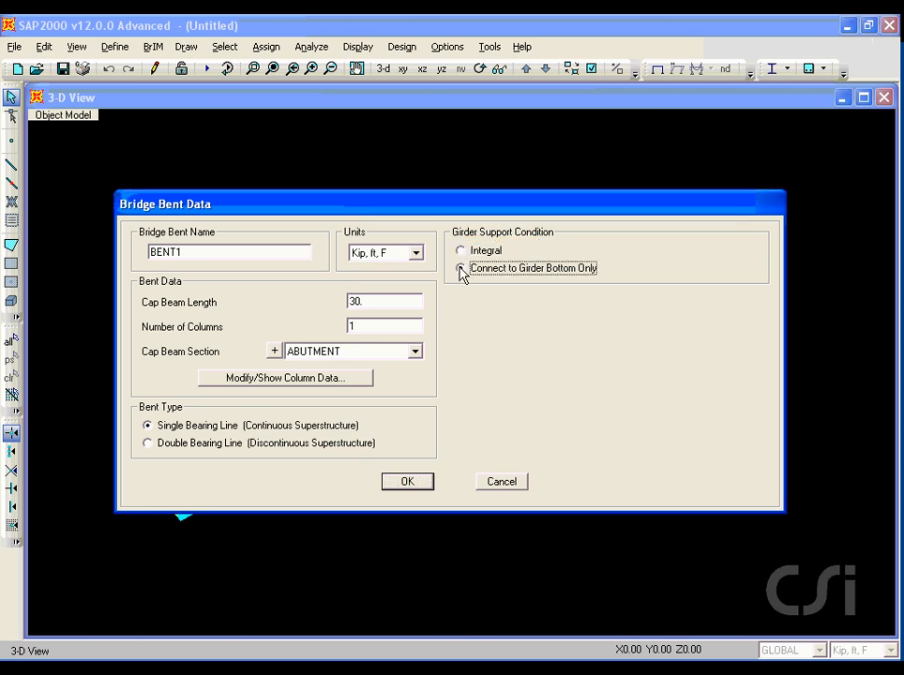
left_click(463, 253)
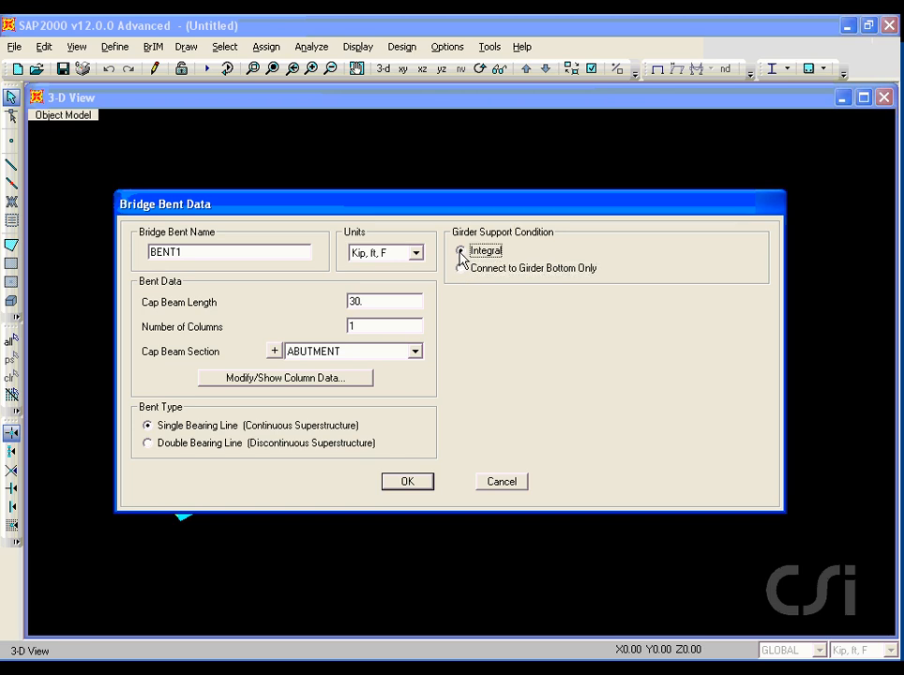
left_click_drag(467, 255, 501, 254)
Step: Give the bent 3 columns and set its cap beam section to BENTCAP
double_click(369, 326)
type("3")
left_click(415, 352)
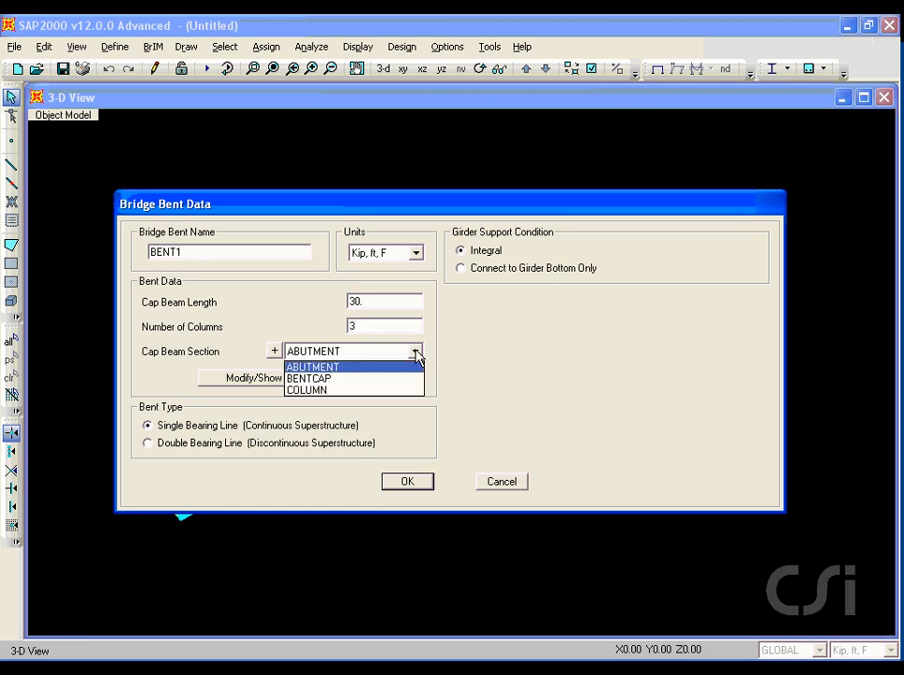
left_click(339, 379)
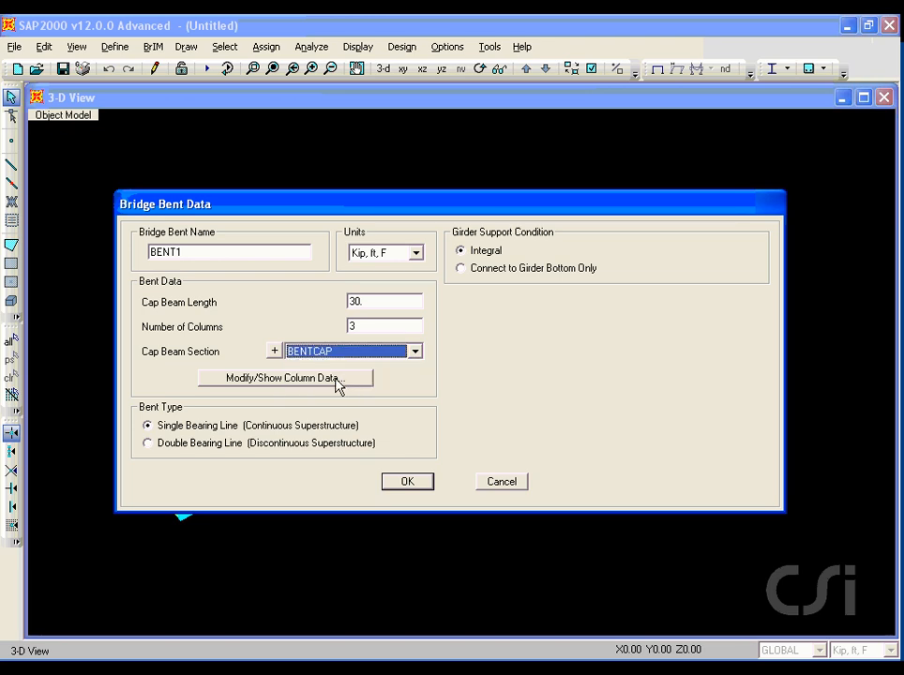
Step: Assign the COLUMN section to all three columns in the bent's column data
left_click(330, 379)
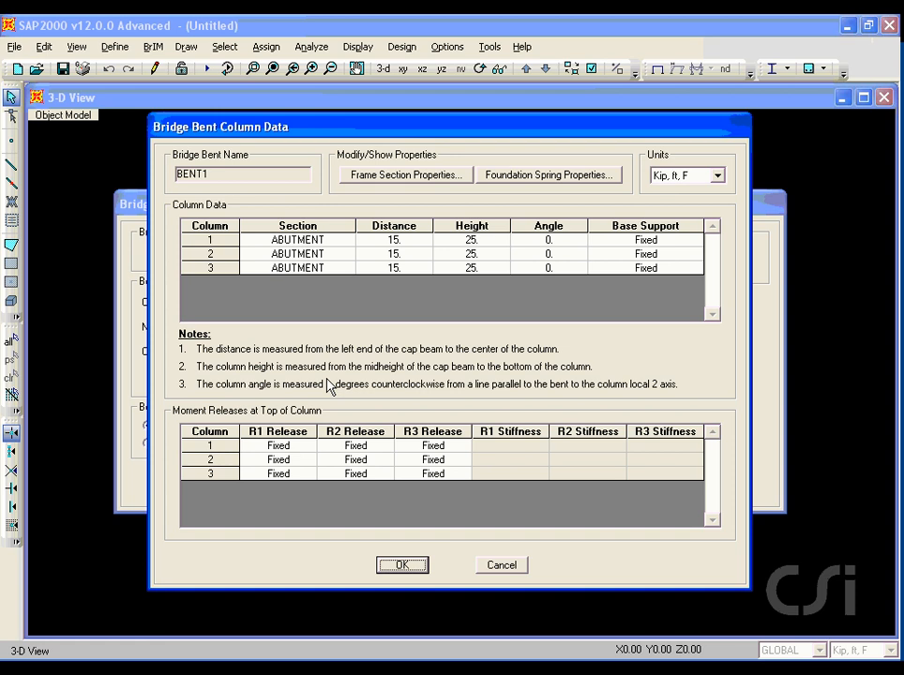
left_click(318, 242)
left_click(318, 246)
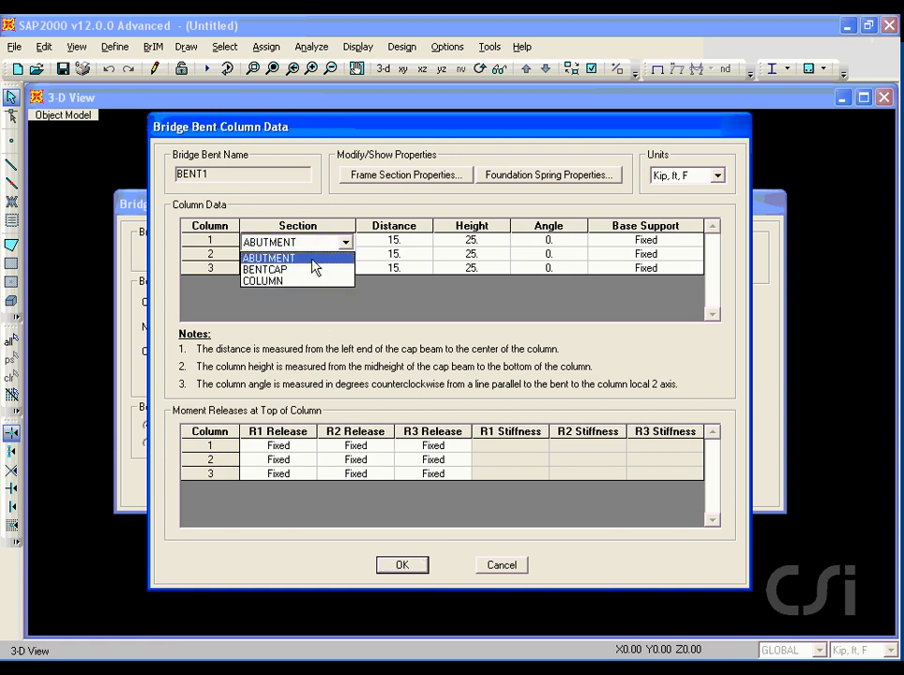
left_click(275, 283)
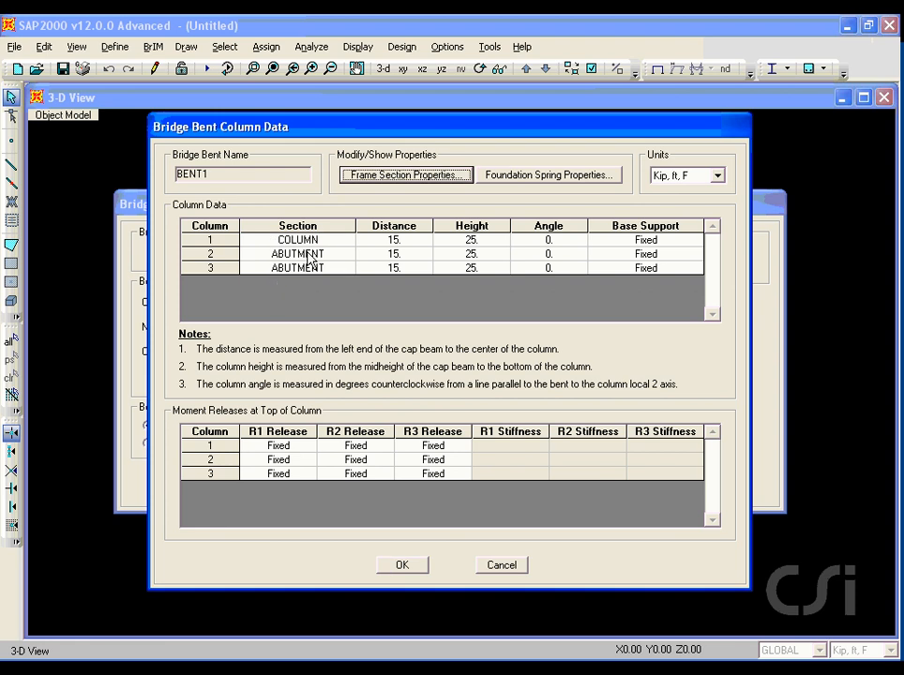
left_click(314, 257)
left_click(309, 258)
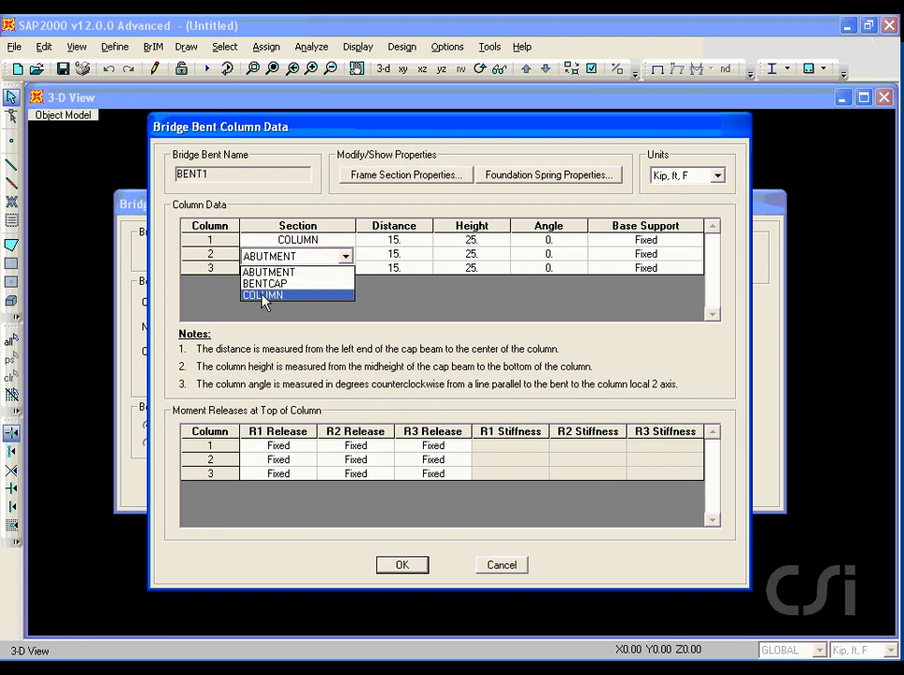
left_click(281, 296)
left_click(301, 271)
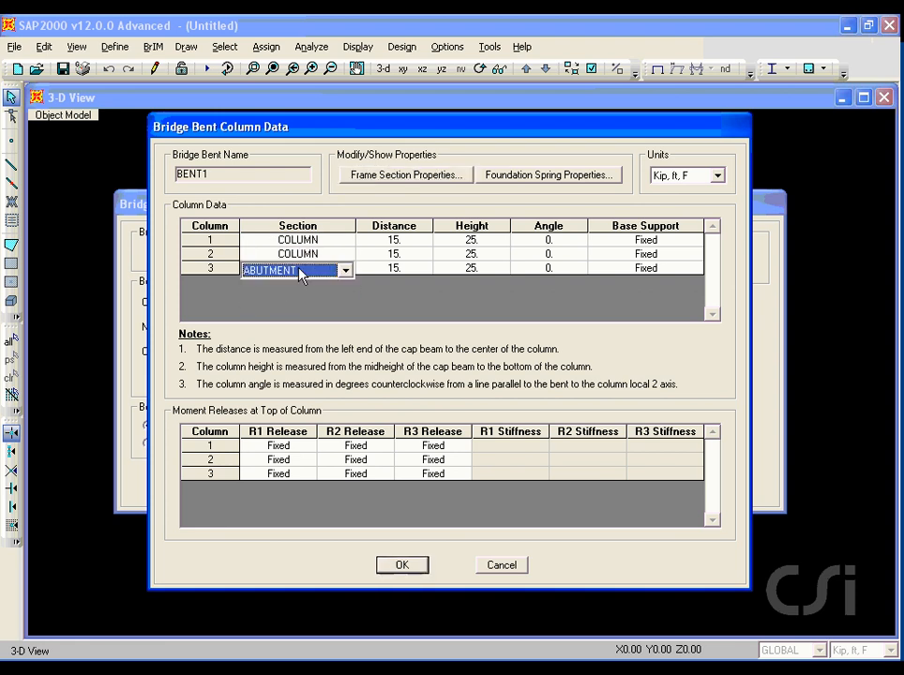
left_click(301, 270)
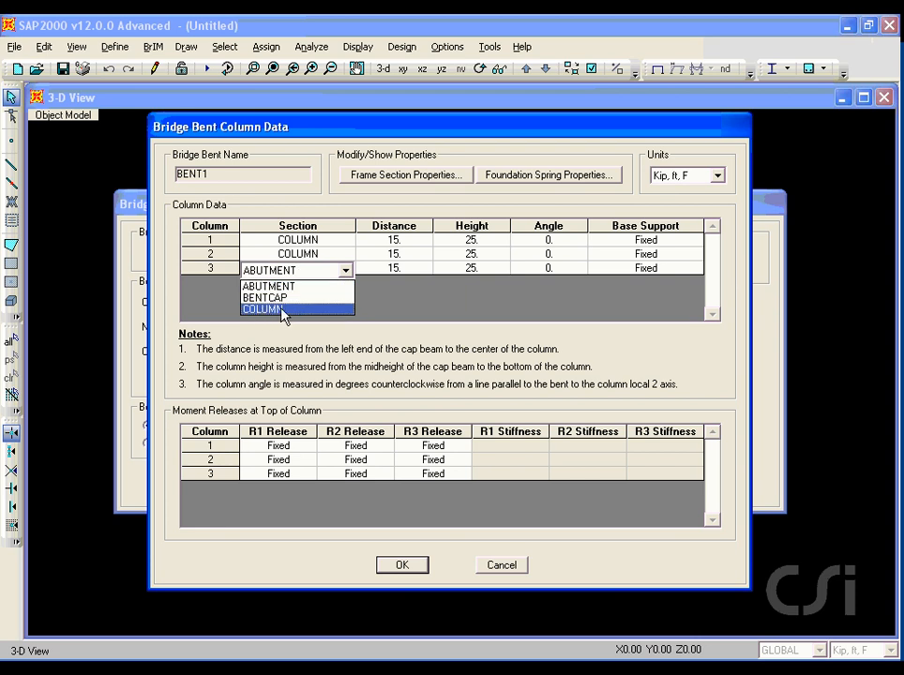
left_click(281, 310)
Step: Set the distance along the cap beam to 2.5 ft for column 1 and 27.5 ft for column 3
left_click(404, 241)
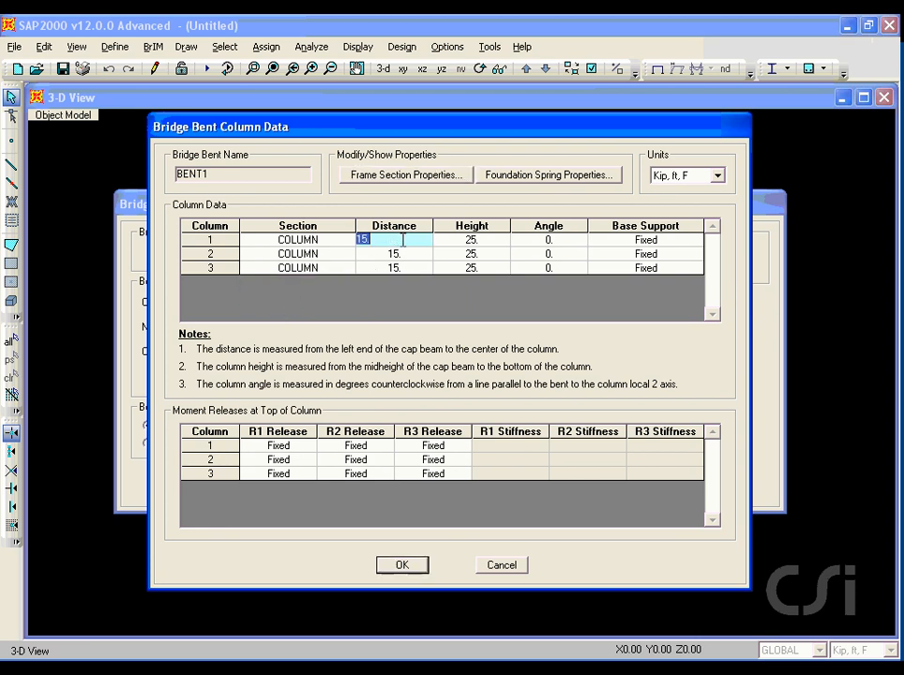
type("2.5")
left_click(424, 252)
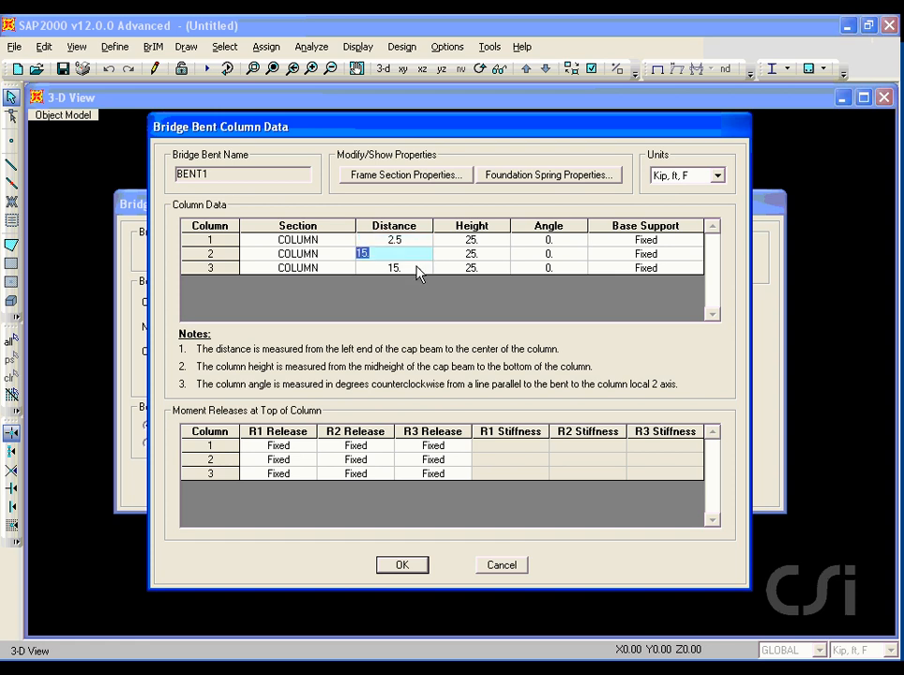
left_click(416, 268)
type("27.5")
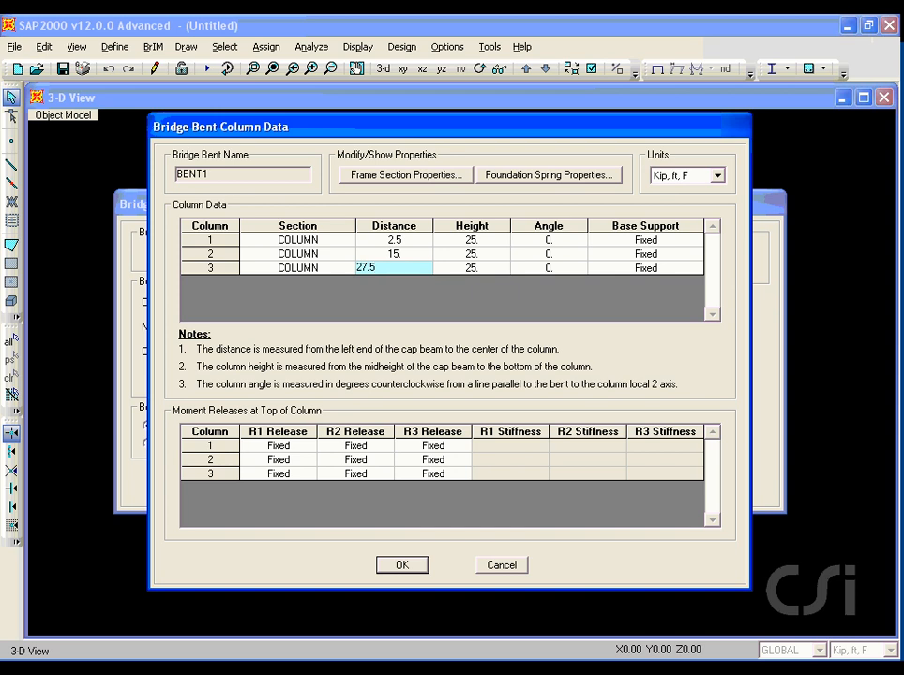
Step: Set the heights of columns 1, 2 and 3 to 24, 27 and 30 ft, and accept the column data
left_click(485, 241)
left_click(485, 240)
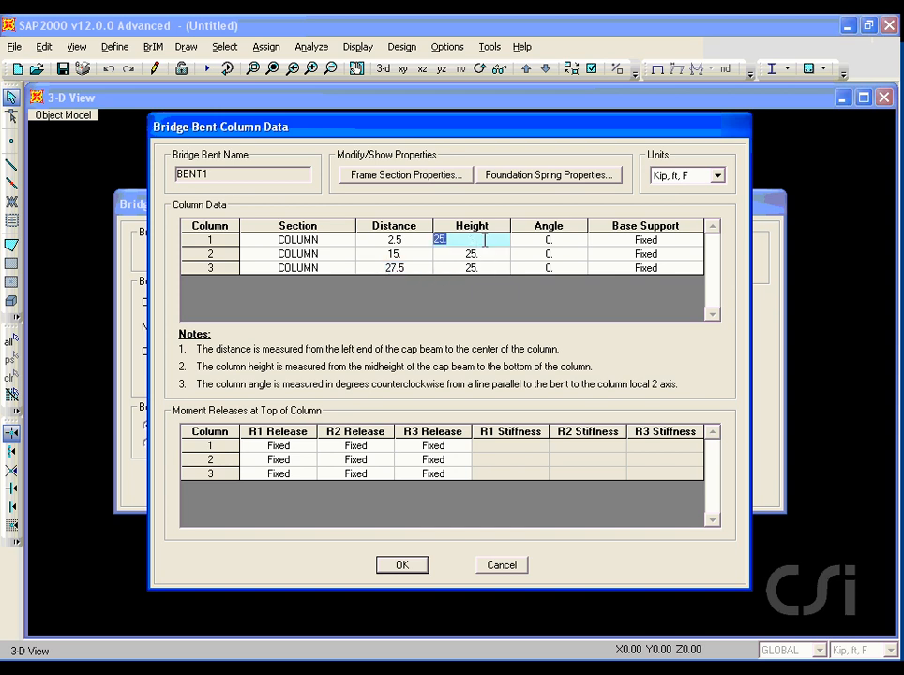
type("24")
left_click(485, 253)
type("27")
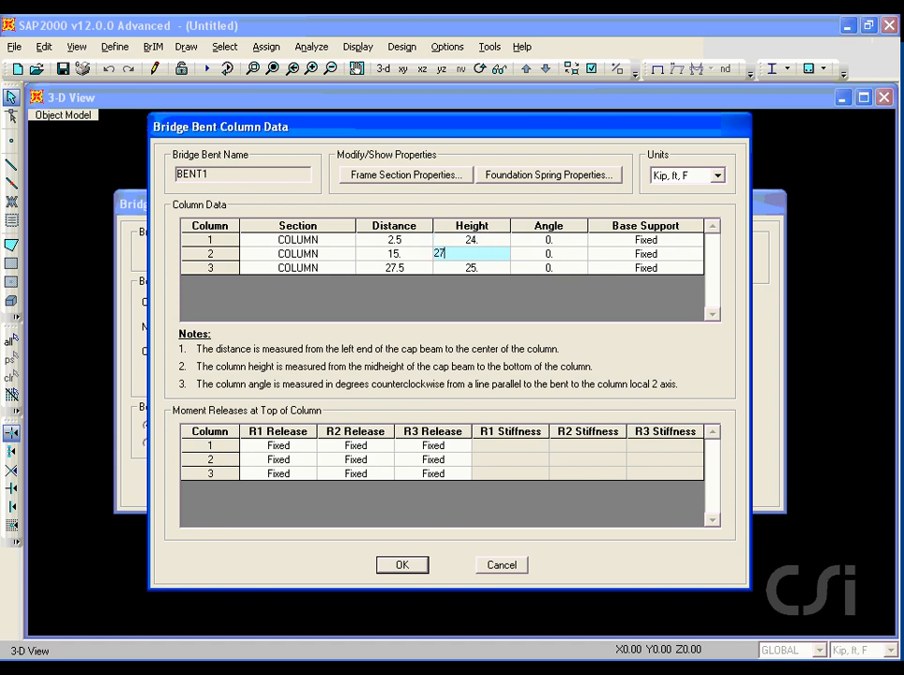
left_click(489, 268)
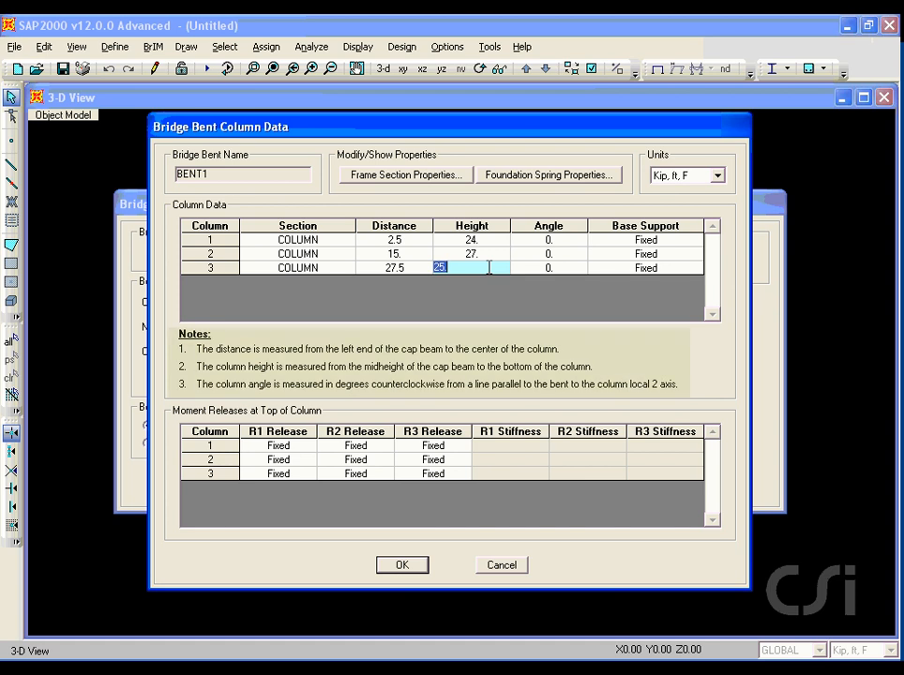
type("30")
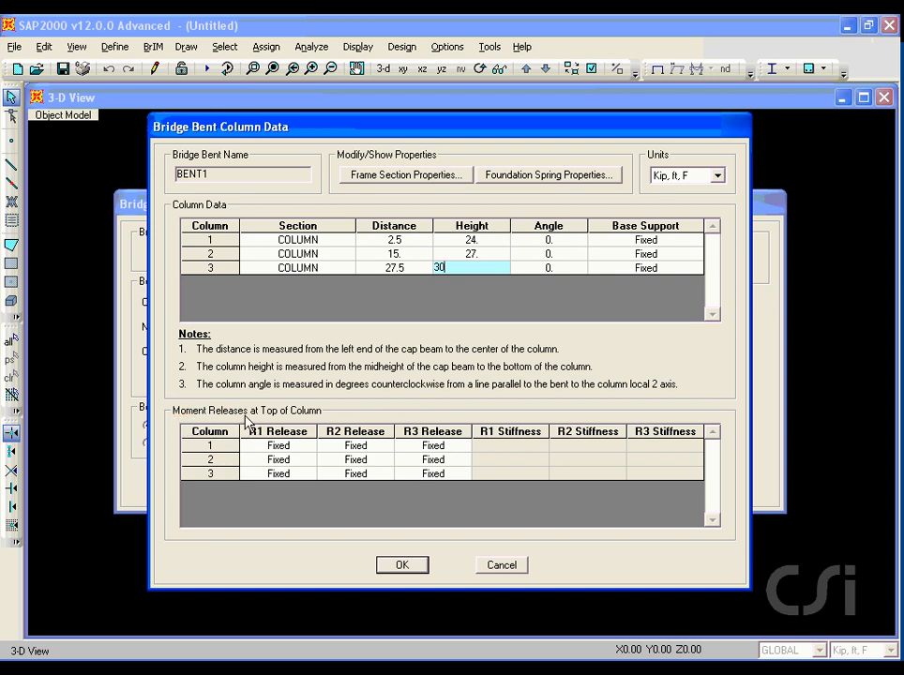
left_click(401, 565)
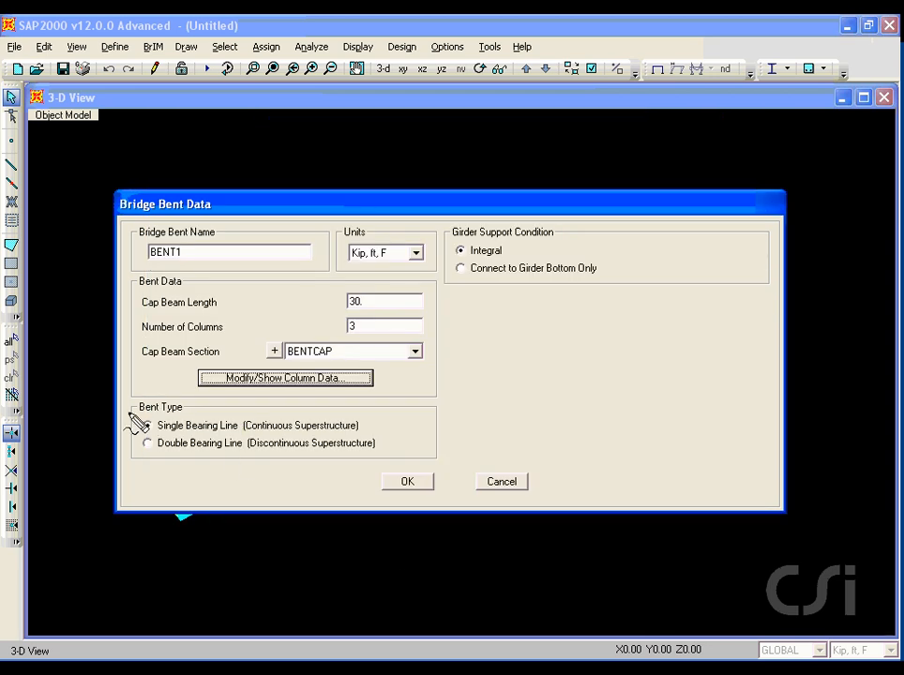
Step: Set the bent type to Single Bearing Line (Continuous Superstructure) and accept the bent data
left_click_drag(130, 416, 190, 425)
left_click(147, 444)
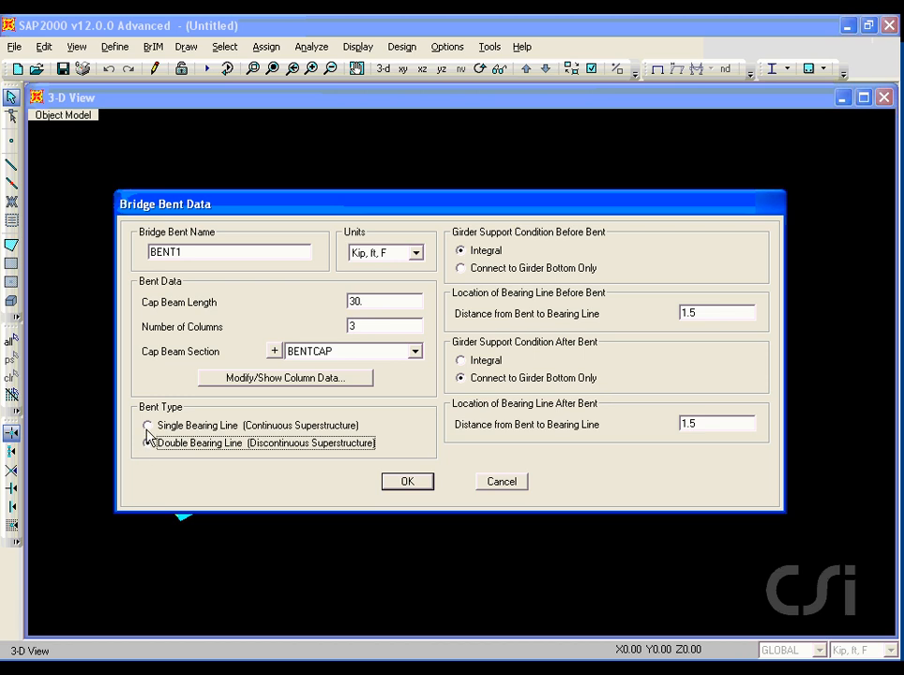
left_click(147, 426)
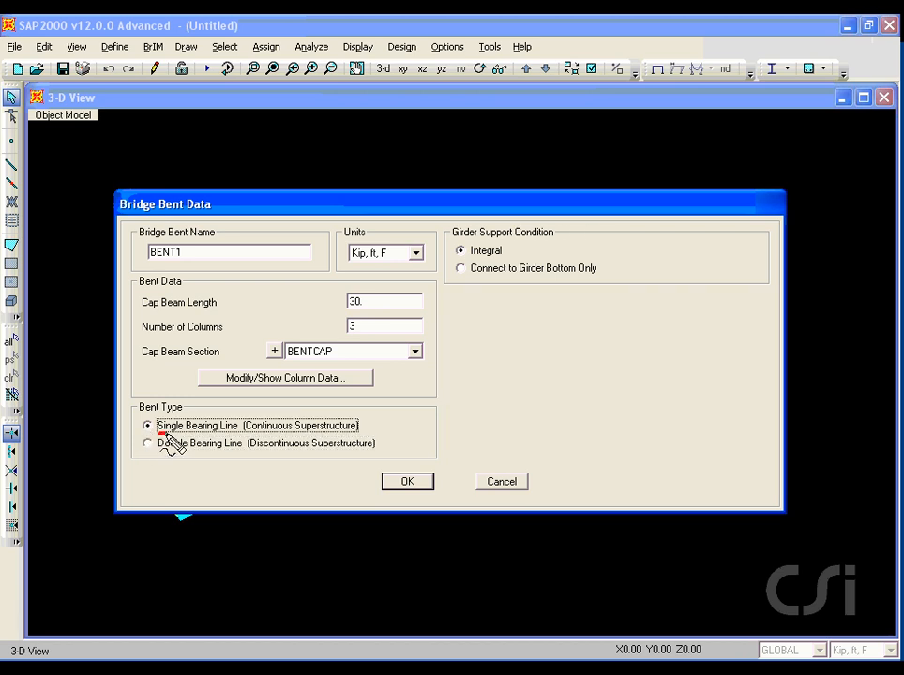
left_click_drag(166, 434, 225, 435)
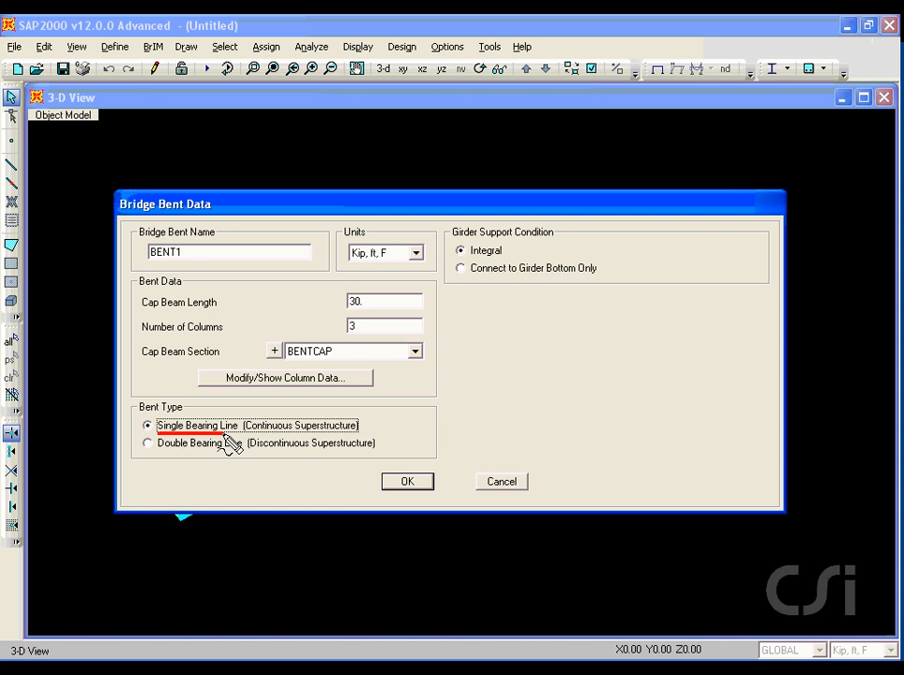
key("Escape")
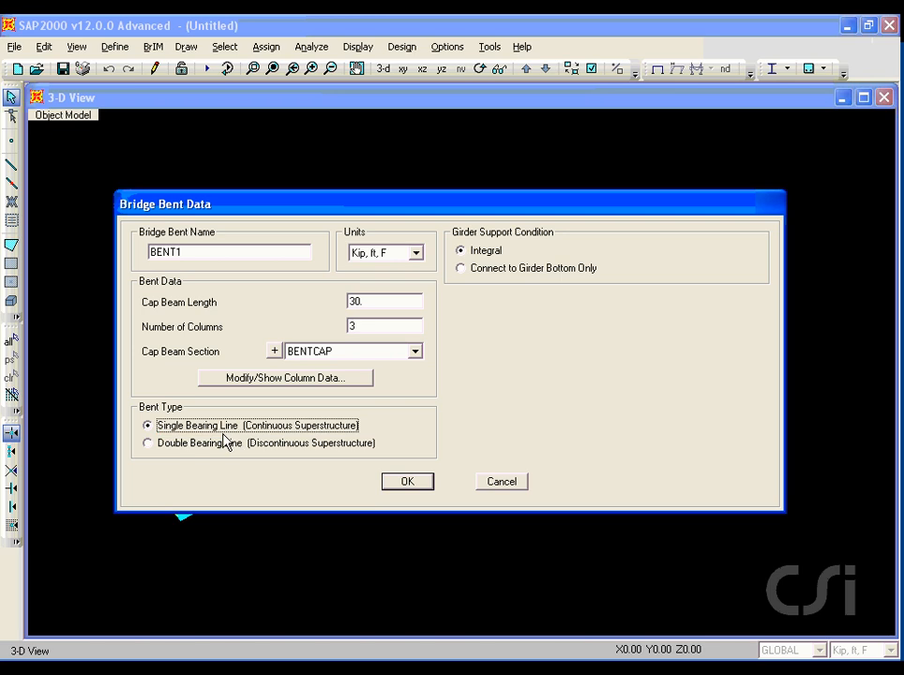
left_click(403, 482)
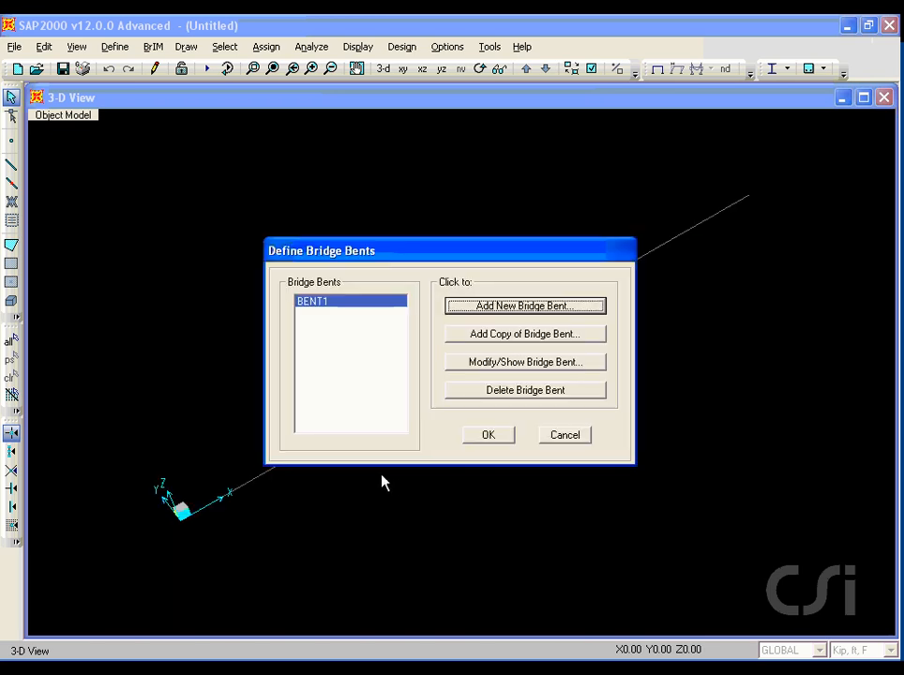
Step: Accept the bent and add a parametric variation with a Parabola End Point and Initial Slope segment at 90 ft, with a 5 ft dimension change
left_click(475, 439)
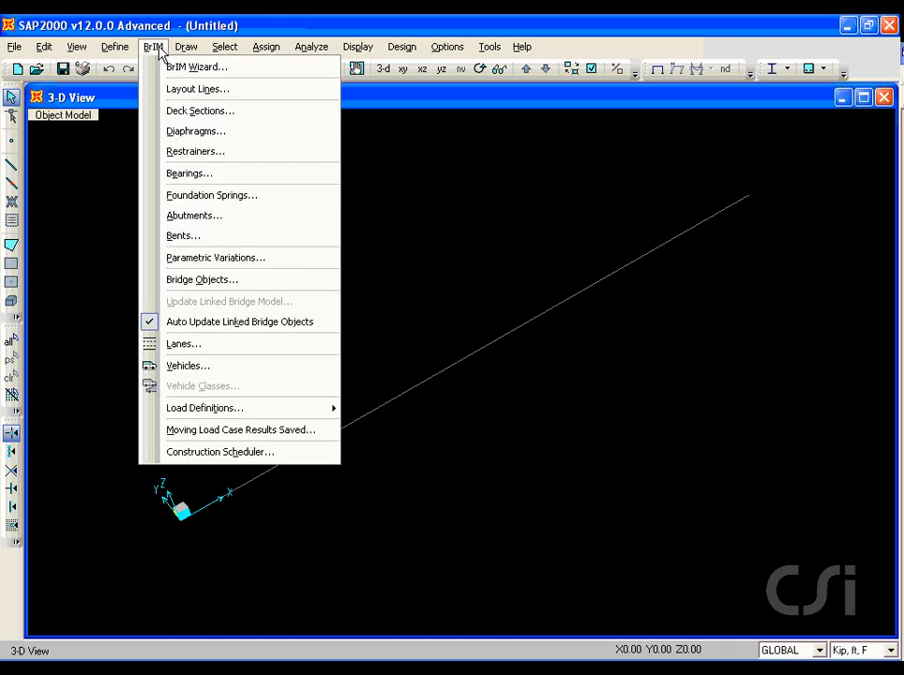
left_click(277, 263)
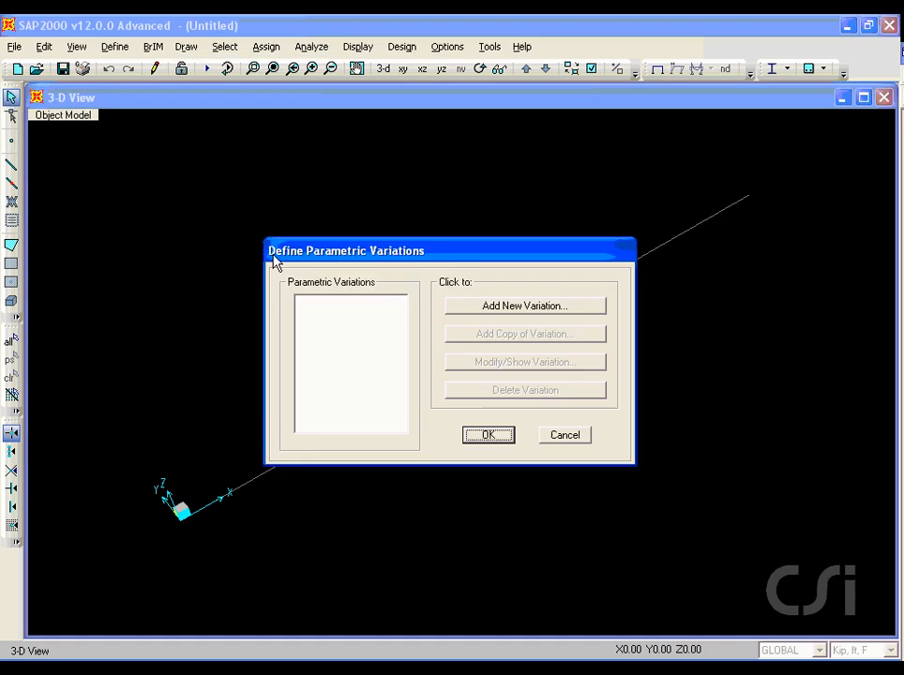
left_click(478, 313)
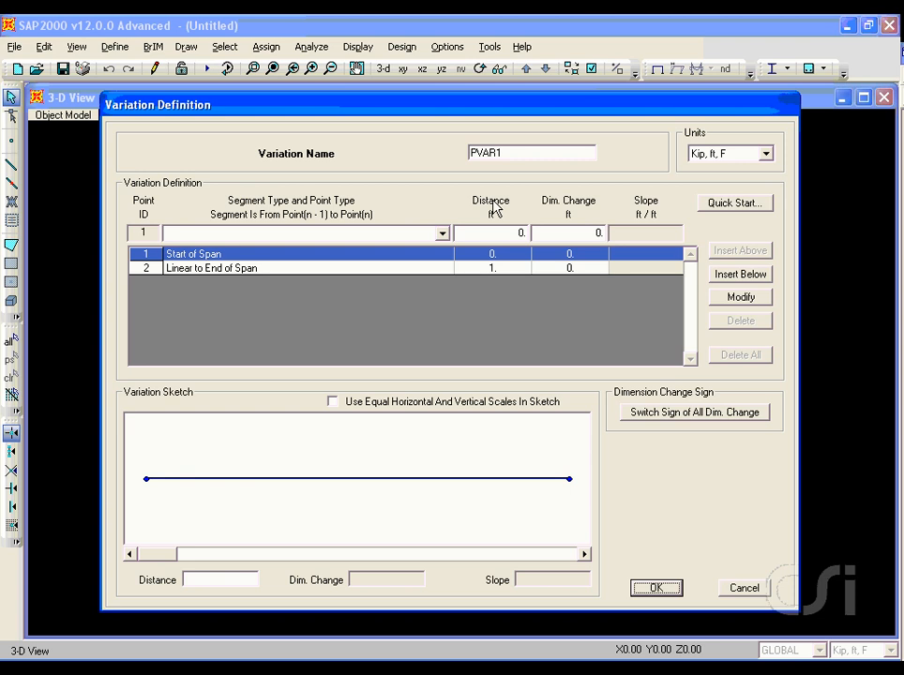
left_click(443, 233)
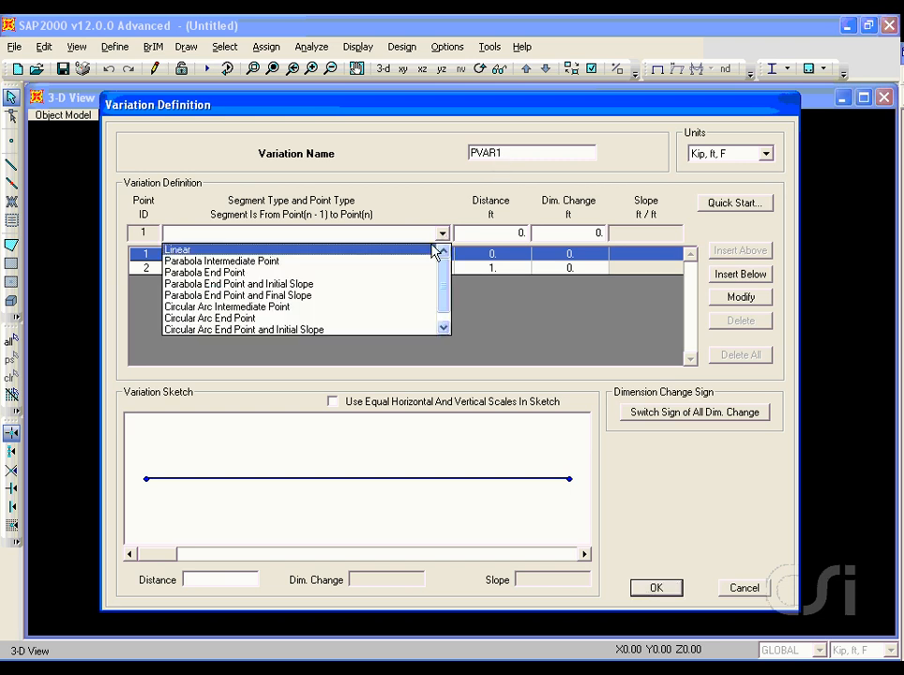
left_click(323, 285)
double_click(521, 232)
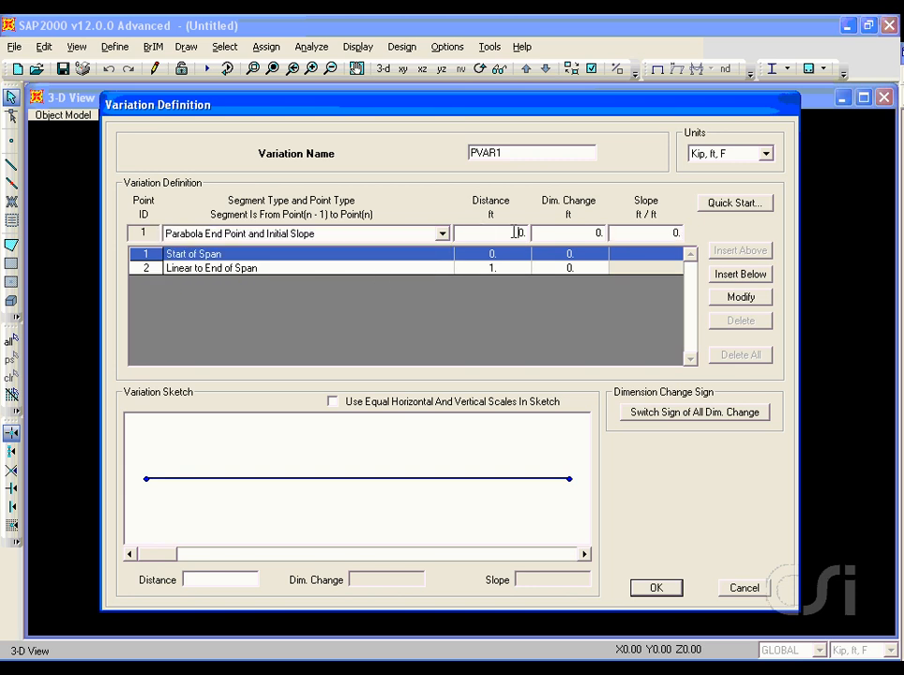
type("0")
double_click(577, 232)
type("5")
left_click(732, 276)
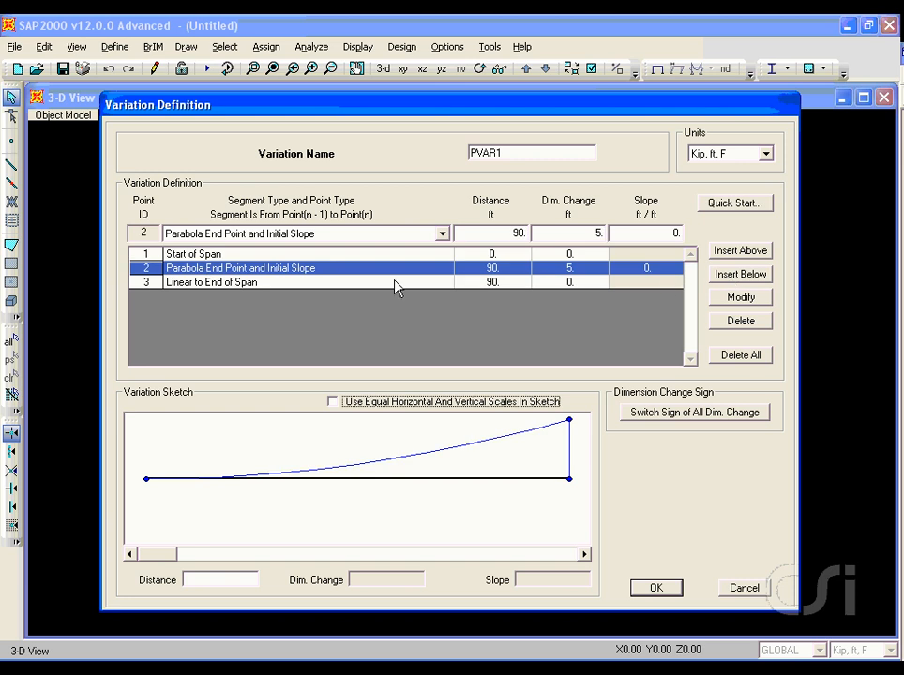
Step: Set the variation's end-of-span point to distance 100 ft and dimension change 5 ft, and accept the variation
left_click(375, 282)
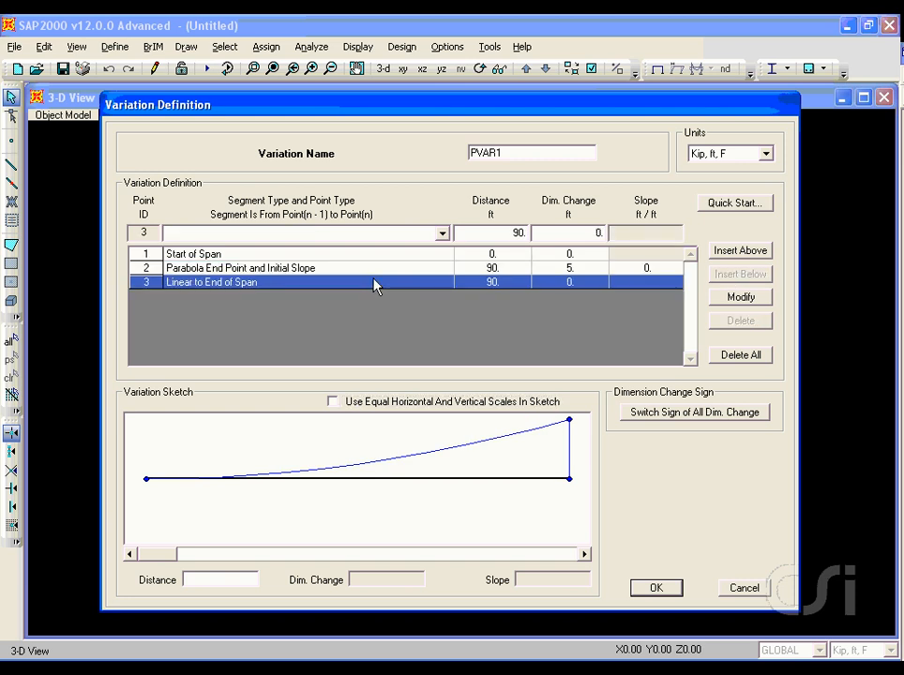
left_click_drag(503, 232, 534, 231)
type("100")
left_click_drag(597, 233, 612, 239)
type("5")
left_click(731, 300)
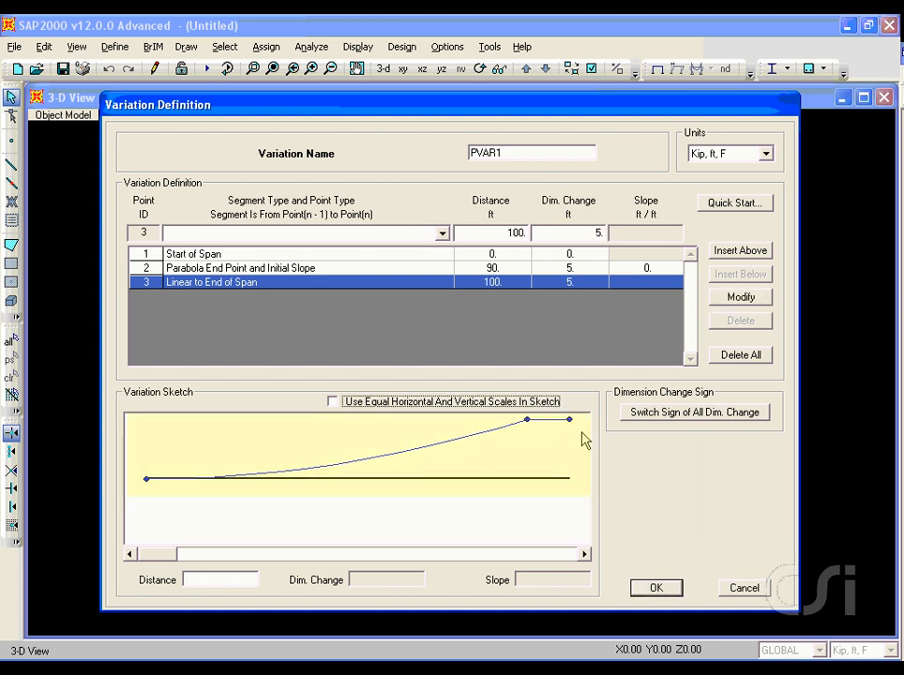
left_click(653, 588)
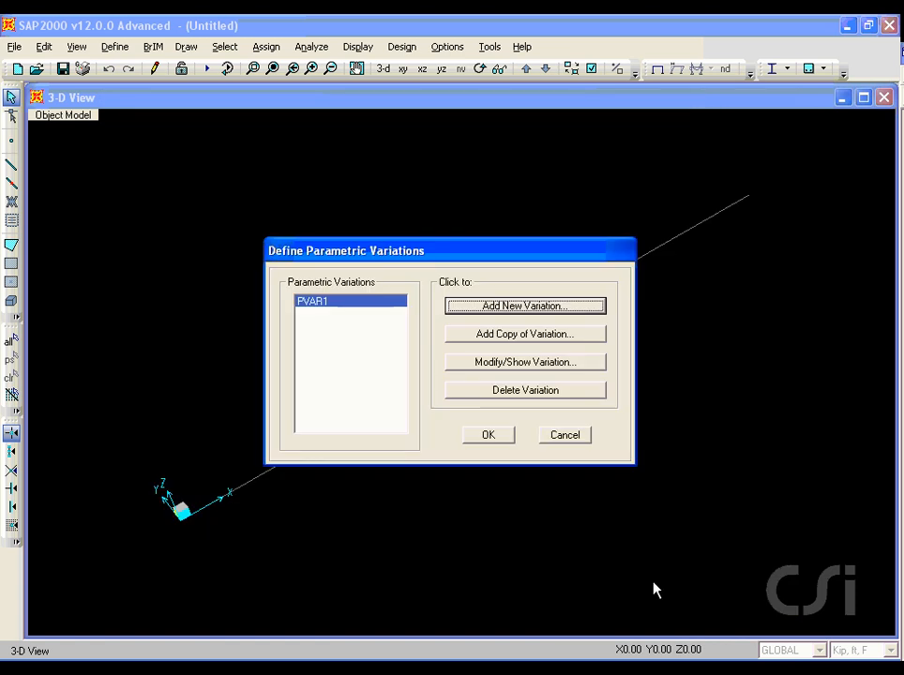
Step: Add a second parametric variation and set the dimension change at its start of span to 5 ft
left_click(513, 313)
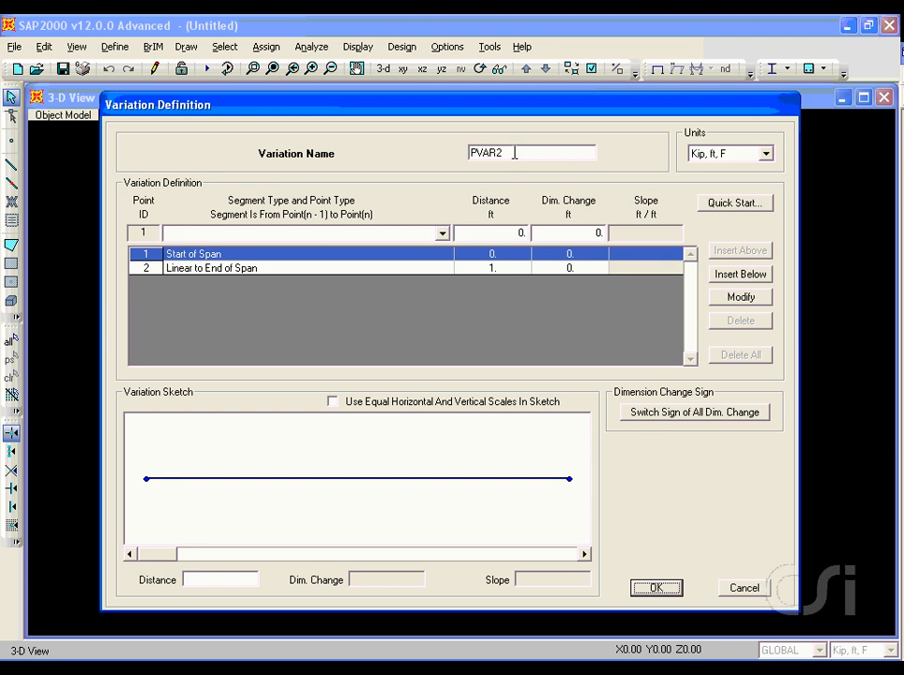
left_click(476, 234)
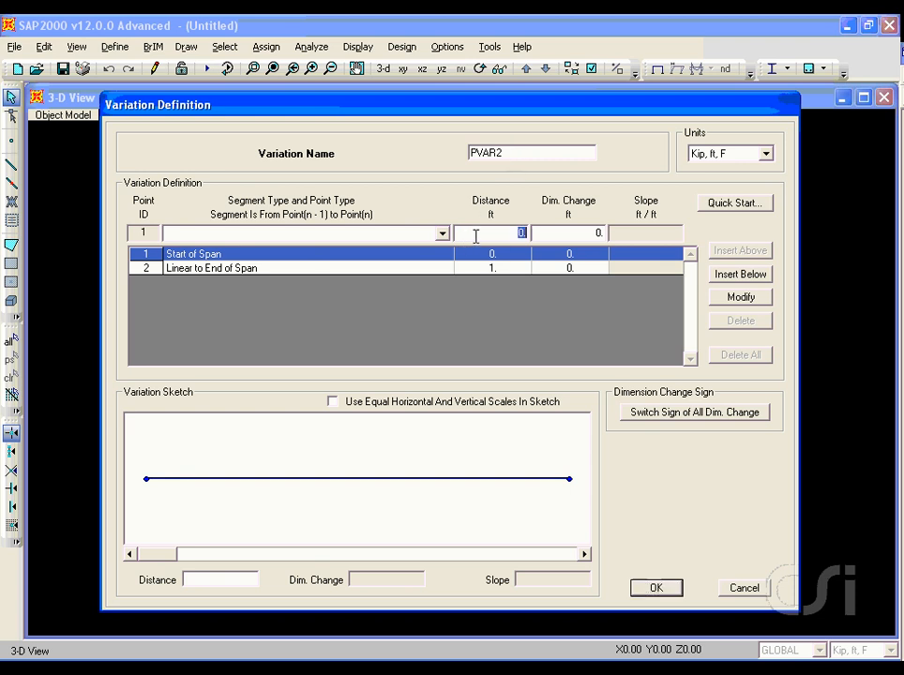
left_click(486, 233)
left_click(545, 233)
type("5")
left_click(737, 298)
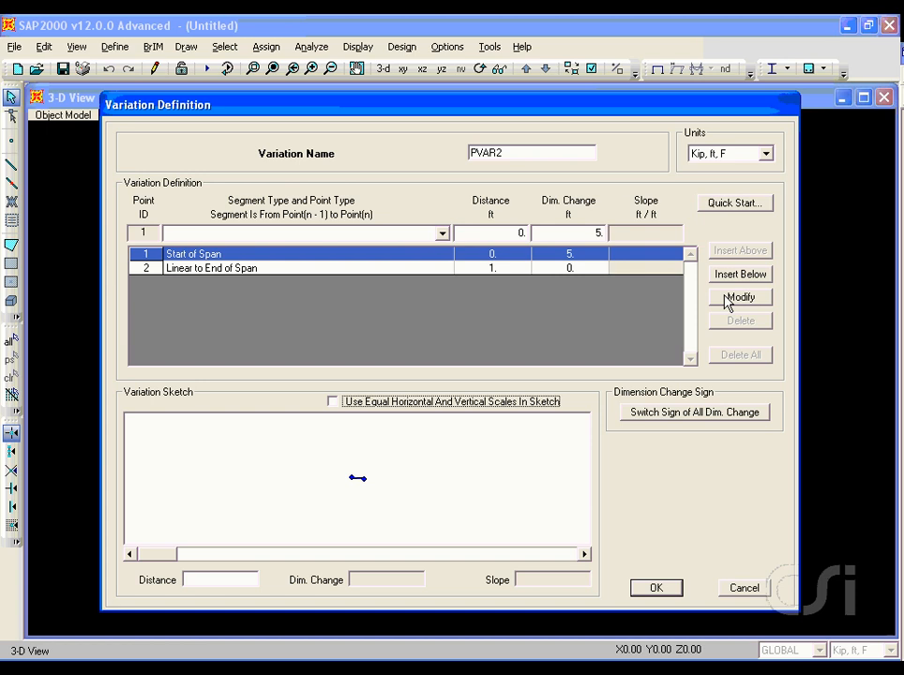
Step: Insert a Linear segment ending at 10 ft with a 5 ft dimension change below the start of span
left_click(441, 233)
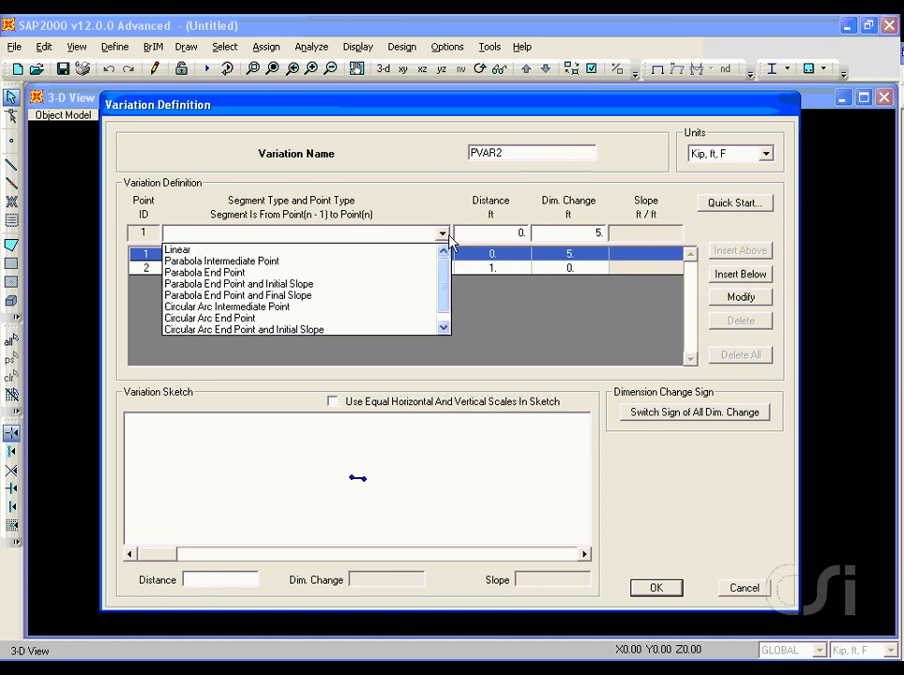
left_click(262, 249)
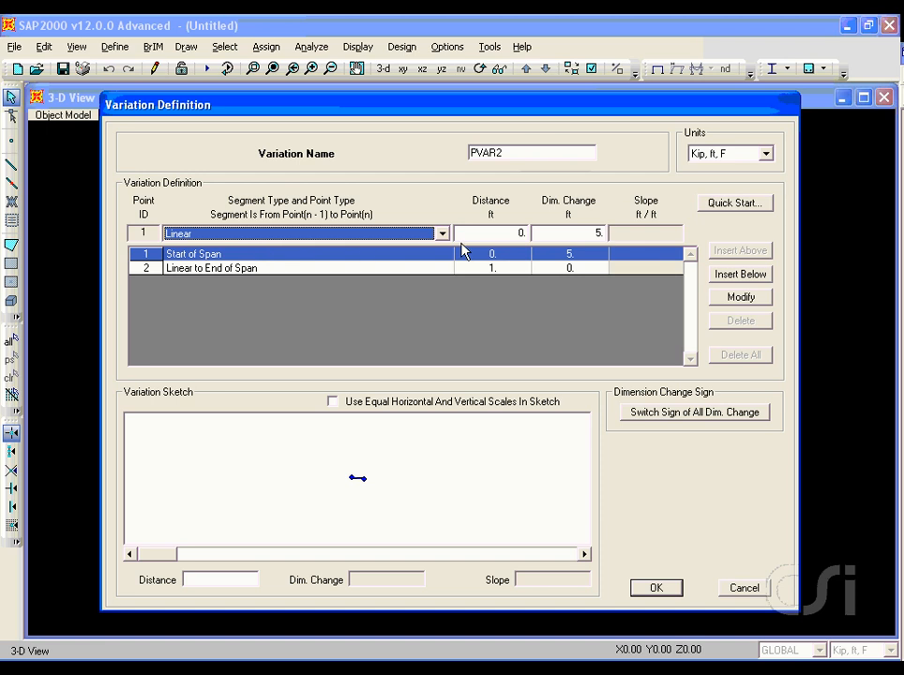
left_click(507, 234)
double_click(519, 233)
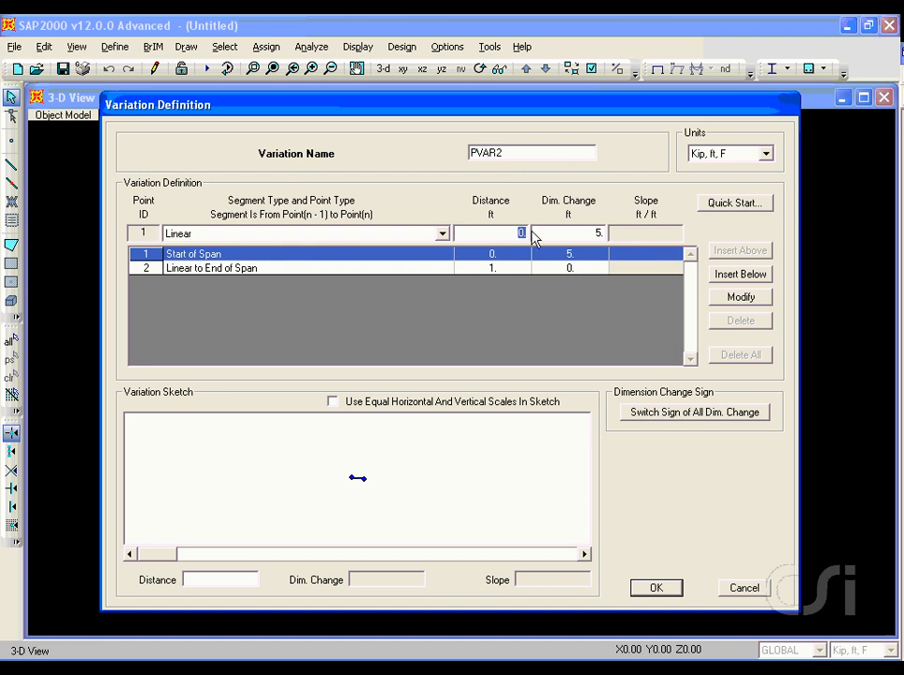
type("10")
left_click(725, 274)
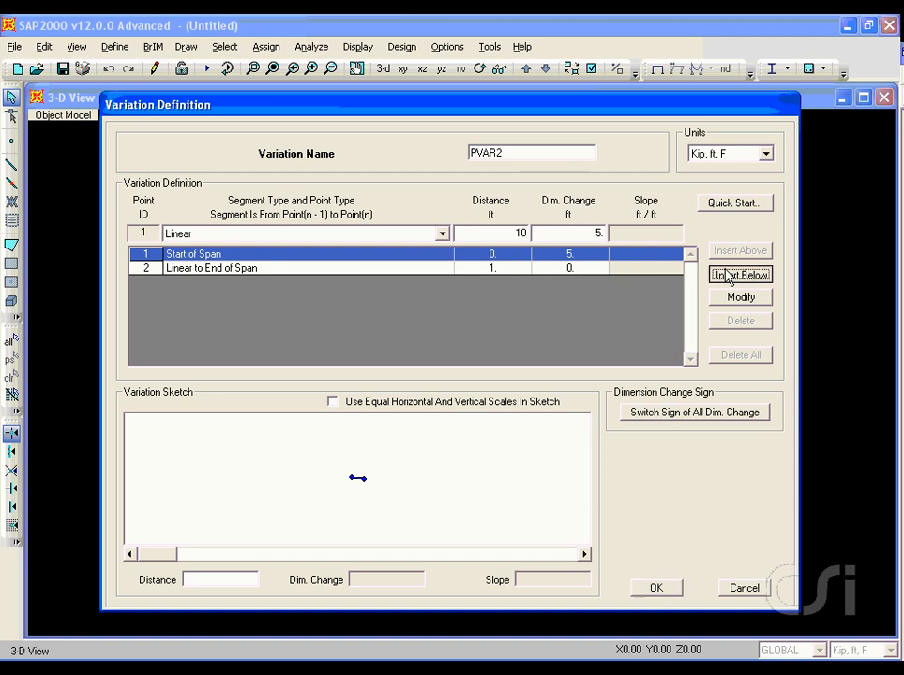
Step: Insert a Parabola End Point and Final Slope segment at 100 ft with zero dimension change, and accept the parametric variations
left_click(442, 236)
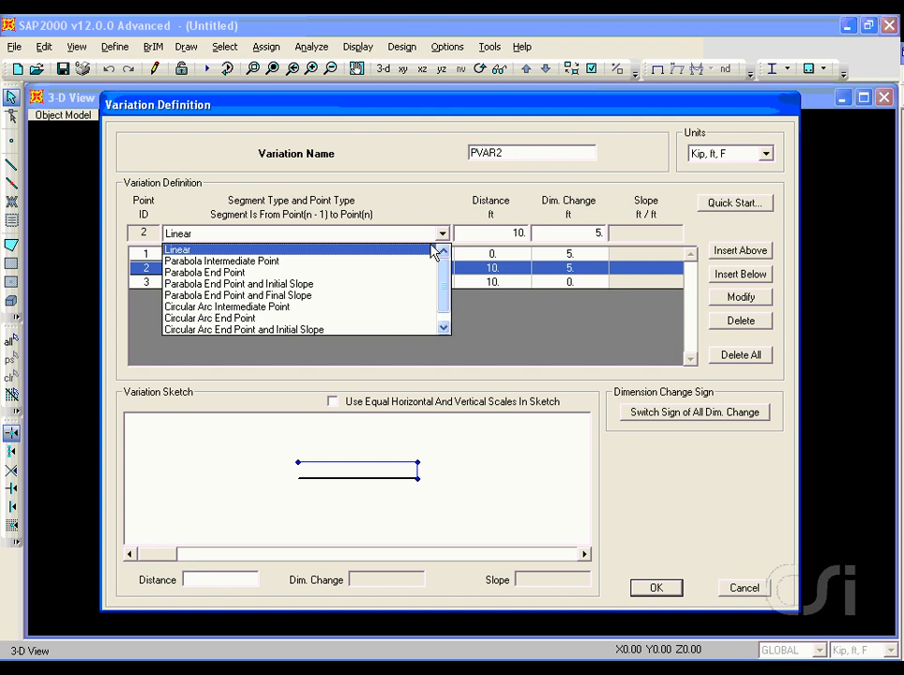
left_click(310, 297)
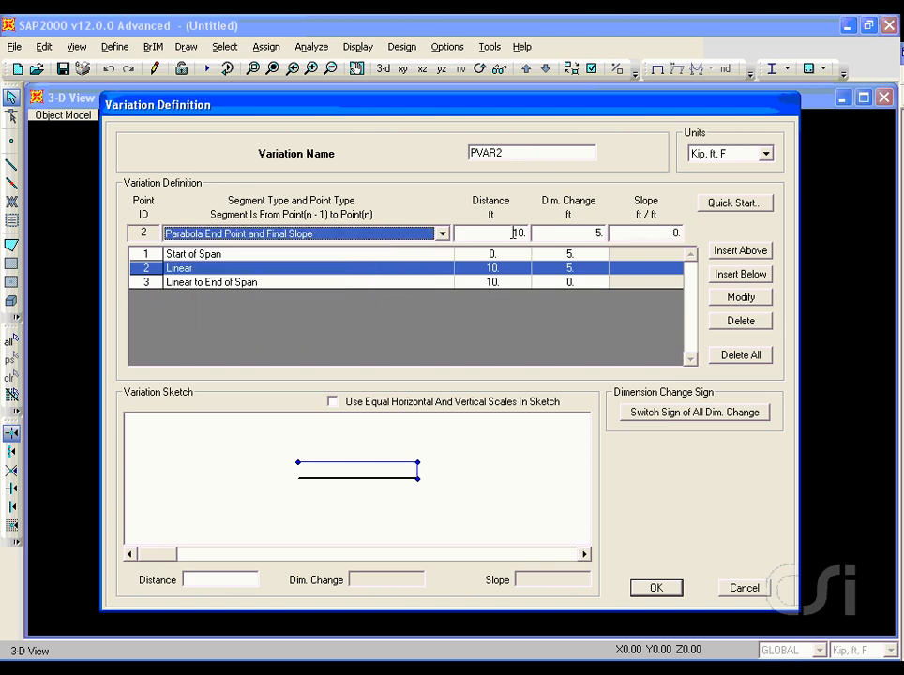
left_click_drag(514, 233, 531, 235)
type("10")
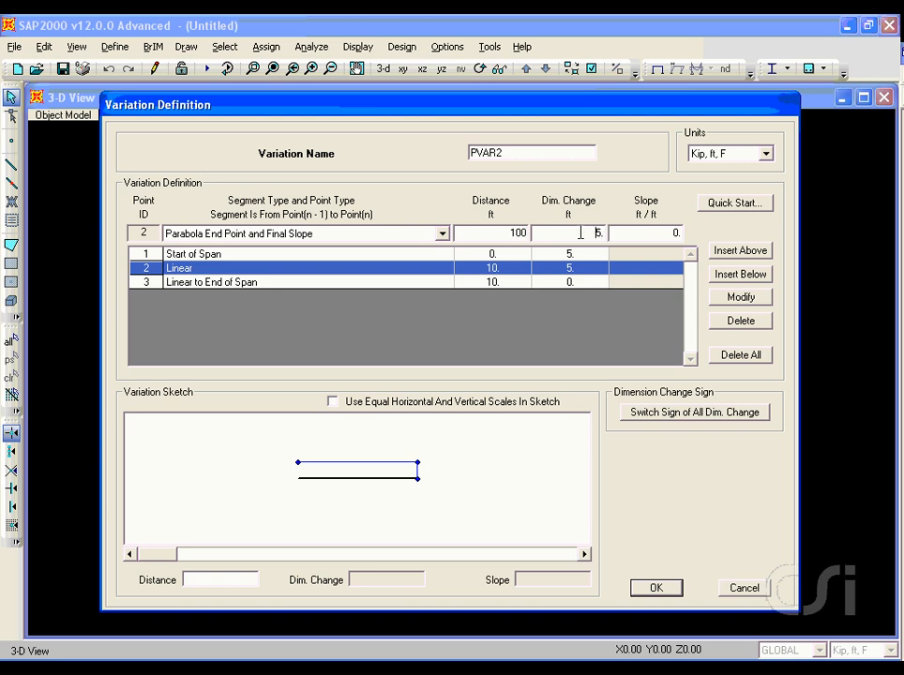
left_click_drag(581, 232, 610, 240)
type("0")
left_click(720, 274)
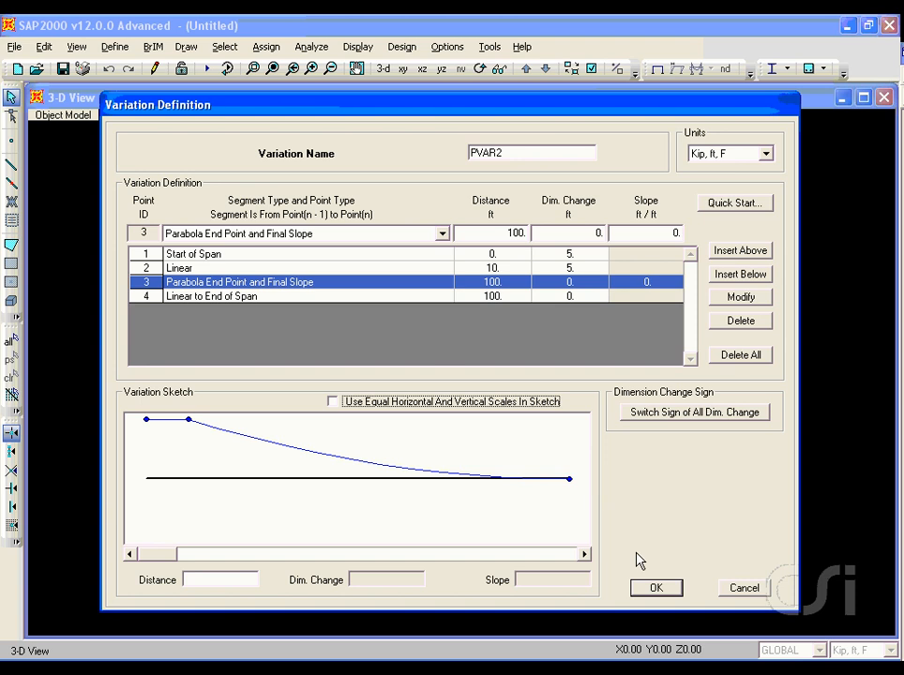
left_click(657, 588)
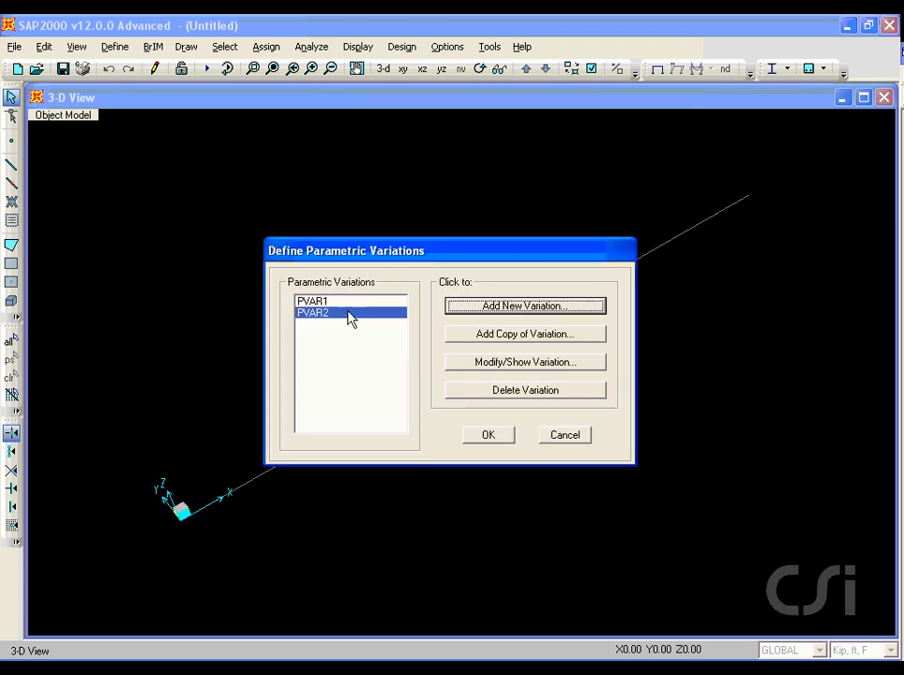
left_click(489, 437)
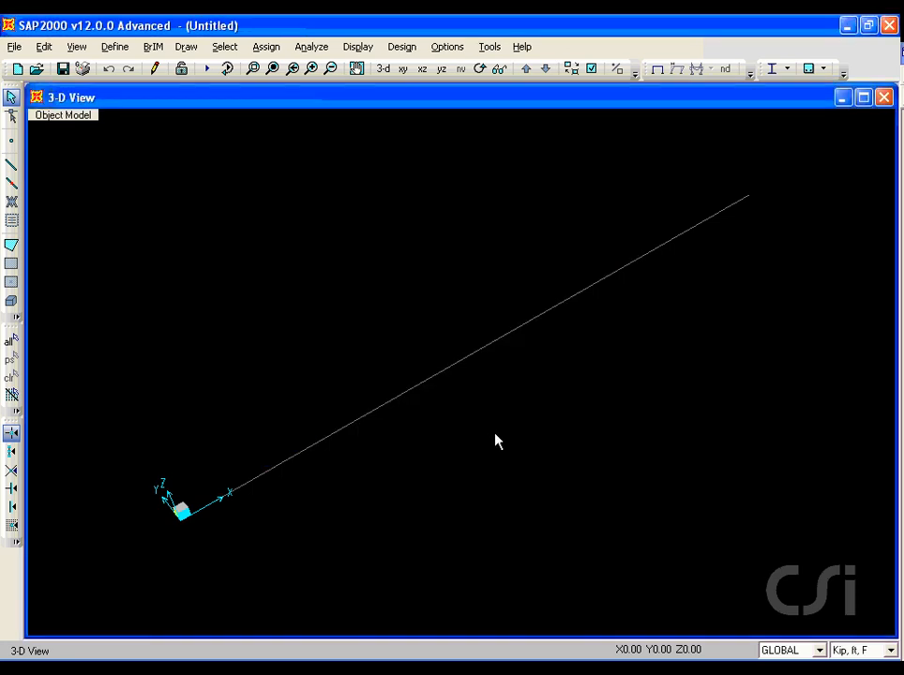
Step: Add a new bridge object and set its start abutment station to 10 ft
left_click(153, 46)
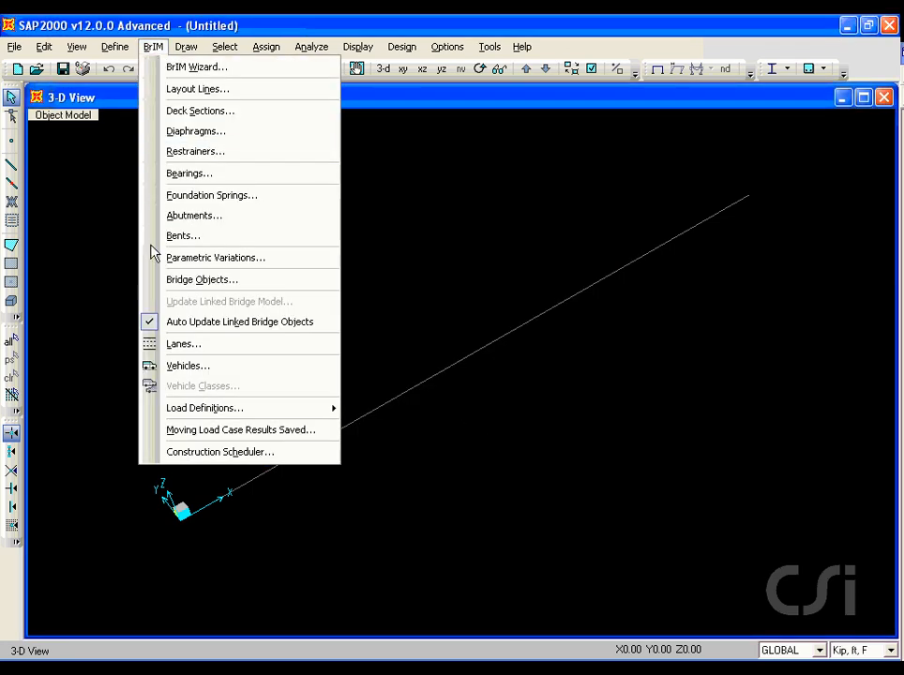
left_click(266, 280)
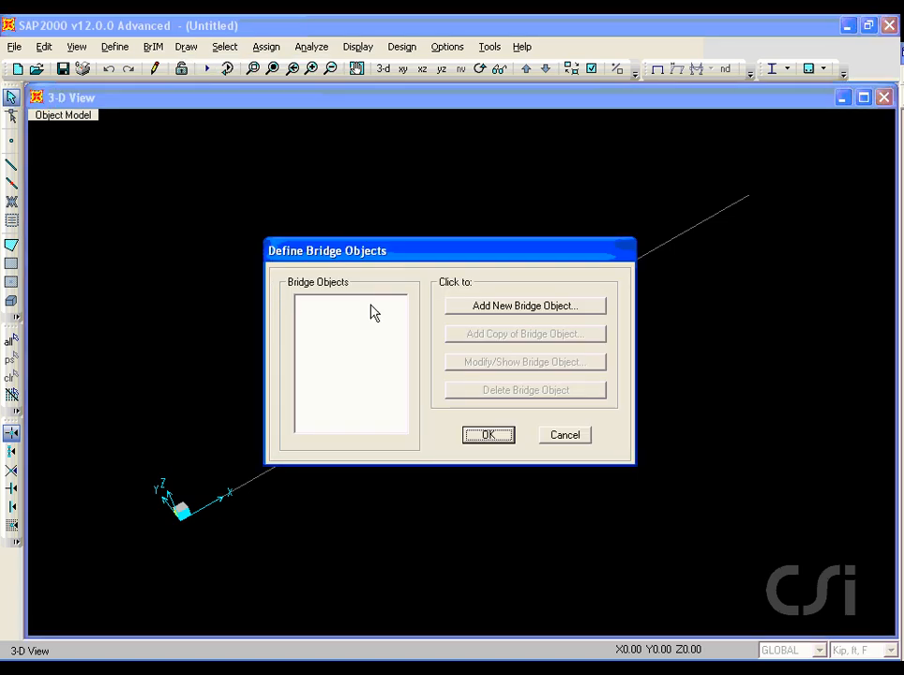
left_click(475, 310)
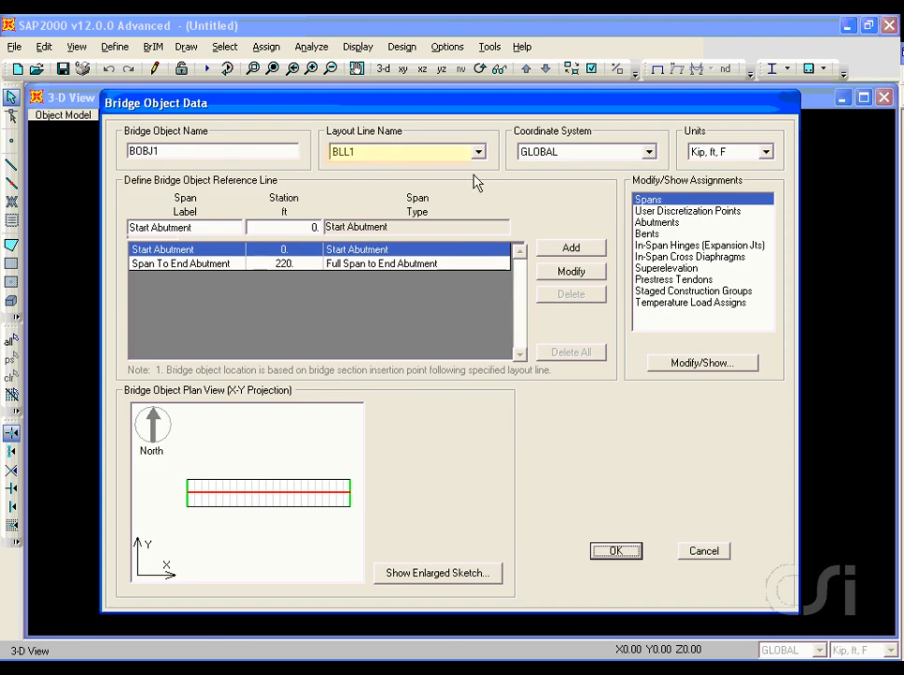
left_click_drag(632, 188, 706, 186)
key("Escape")
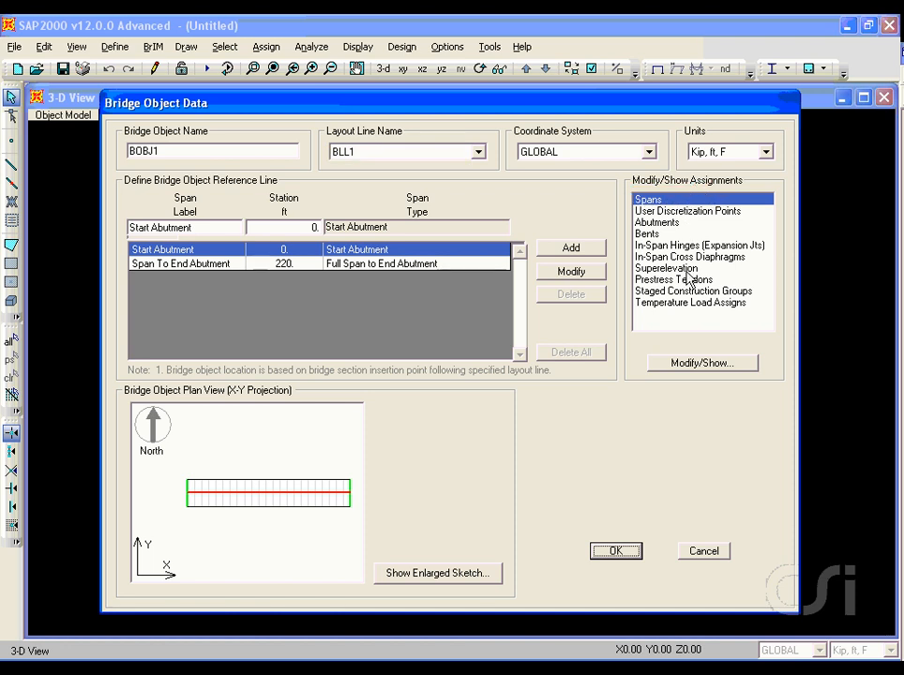
left_click(671, 201)
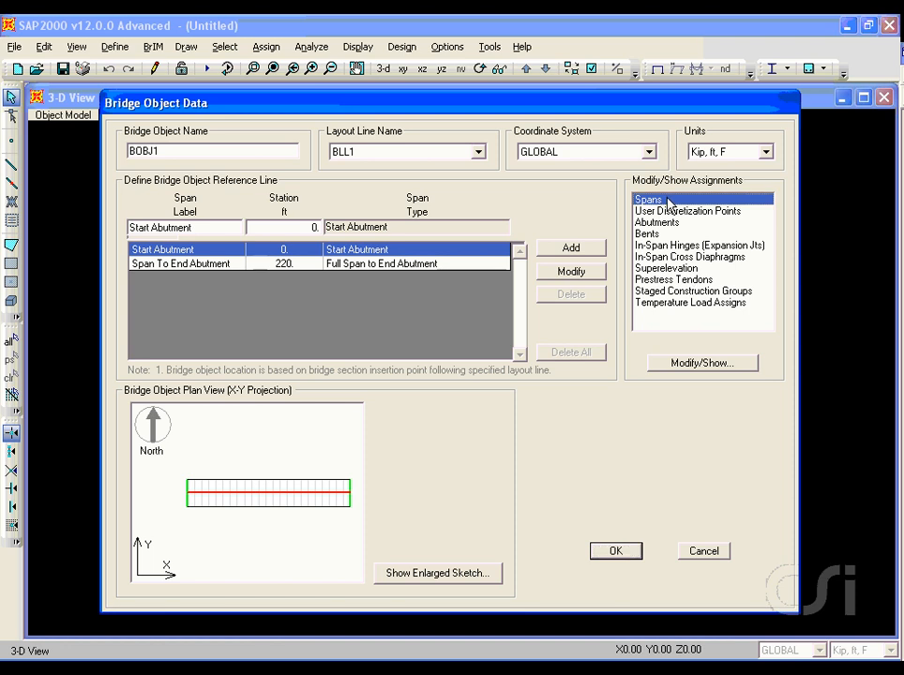
double_click(316, 227)
type("10")
left_click(555, 271)
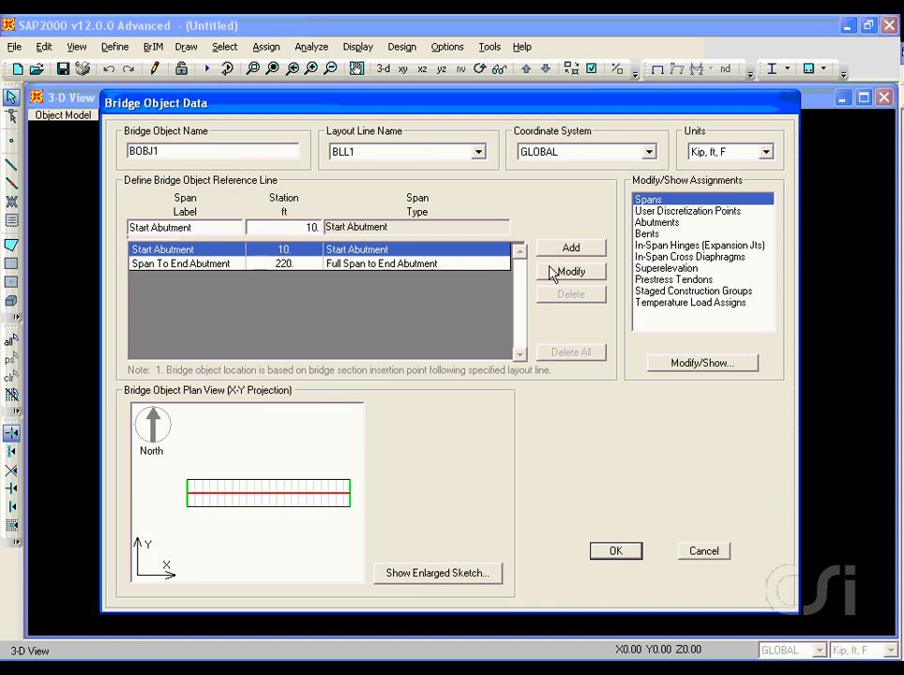
Step: Add a span labelled Span1 ending at station 110 ft to the bridge object's reference line
double_click(234, 226)
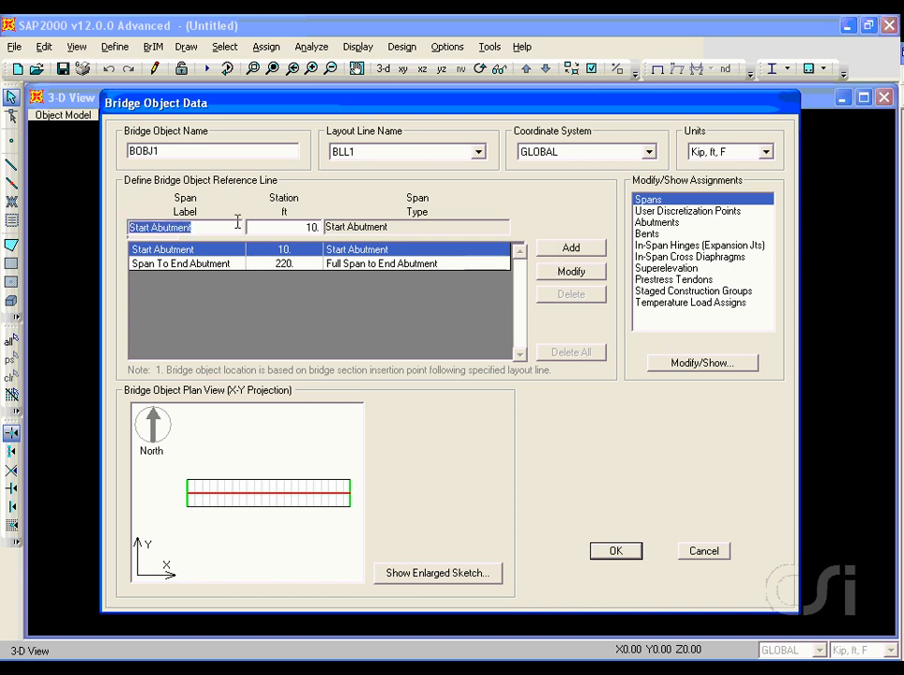
type("Span1")
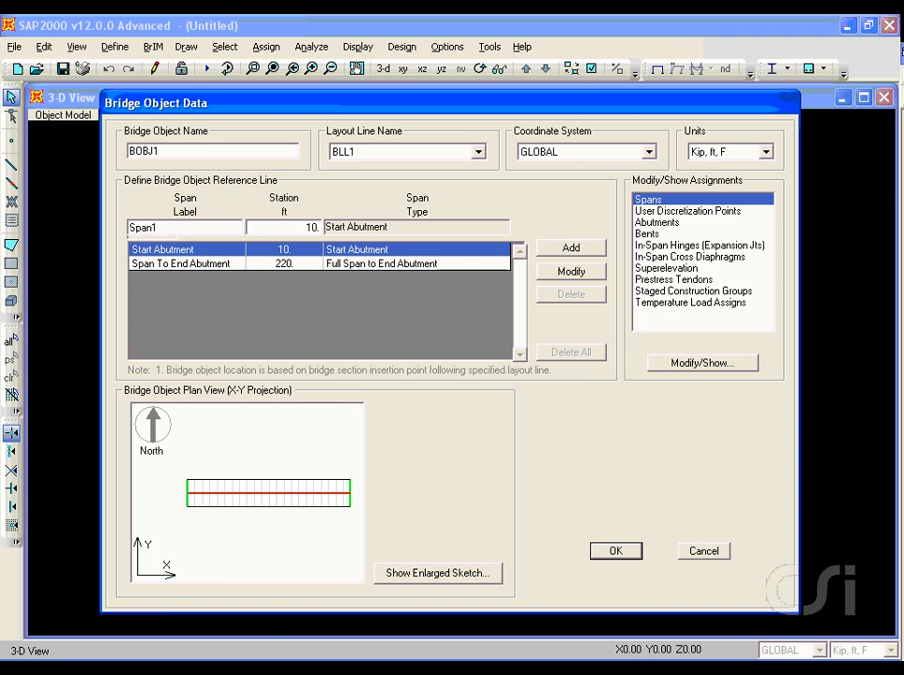
double_click(313, 227)
type("110")
left_click(550, 254)
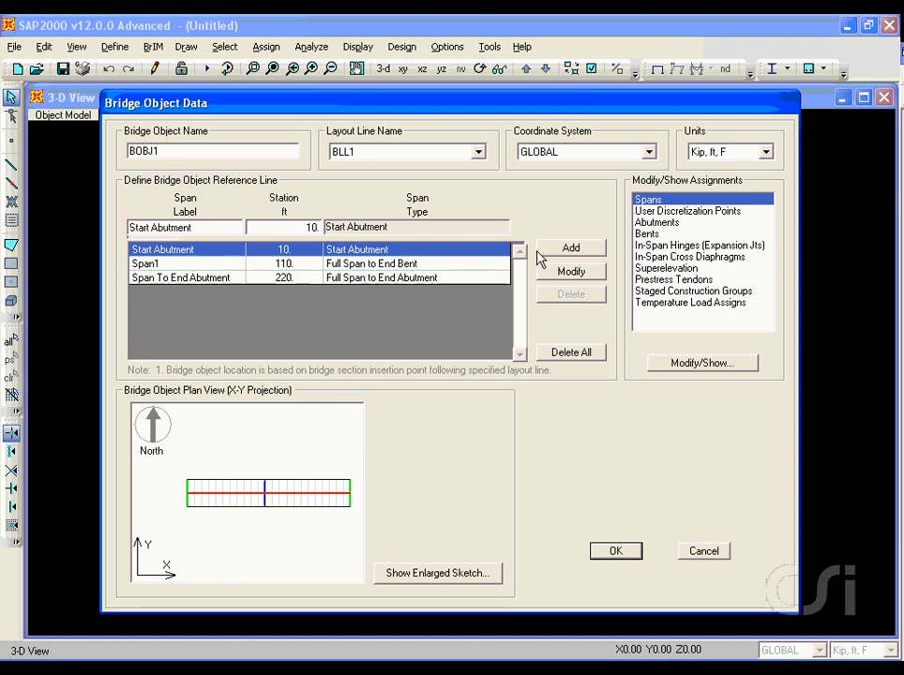
Step: Set the station of the span to the end abutment to 210 ft
left_click(319, 278)
left_click(319, 227)
double_click(319, 227)
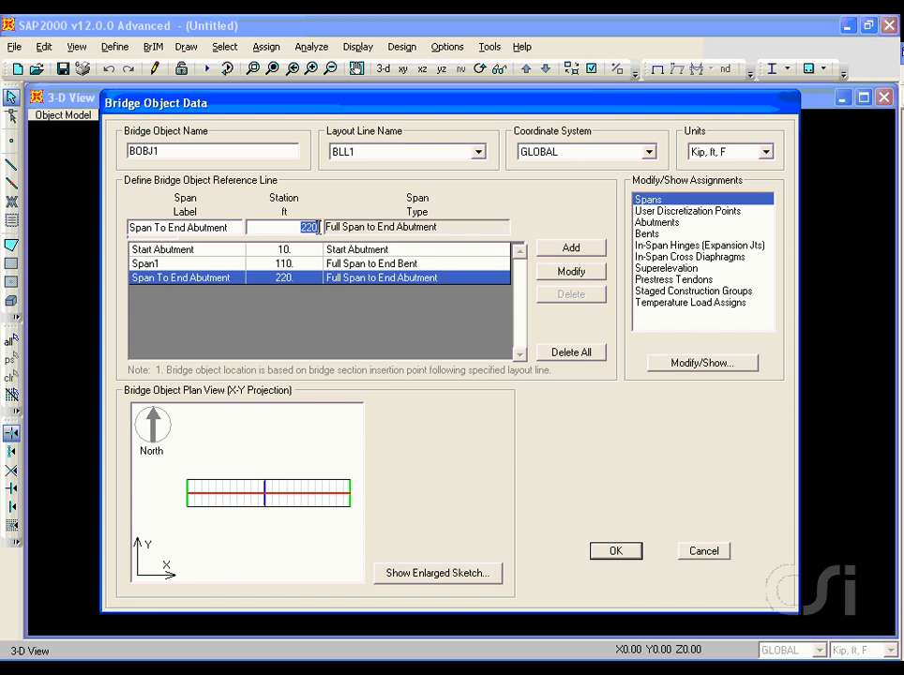
type("210")
left_click(572, 271)
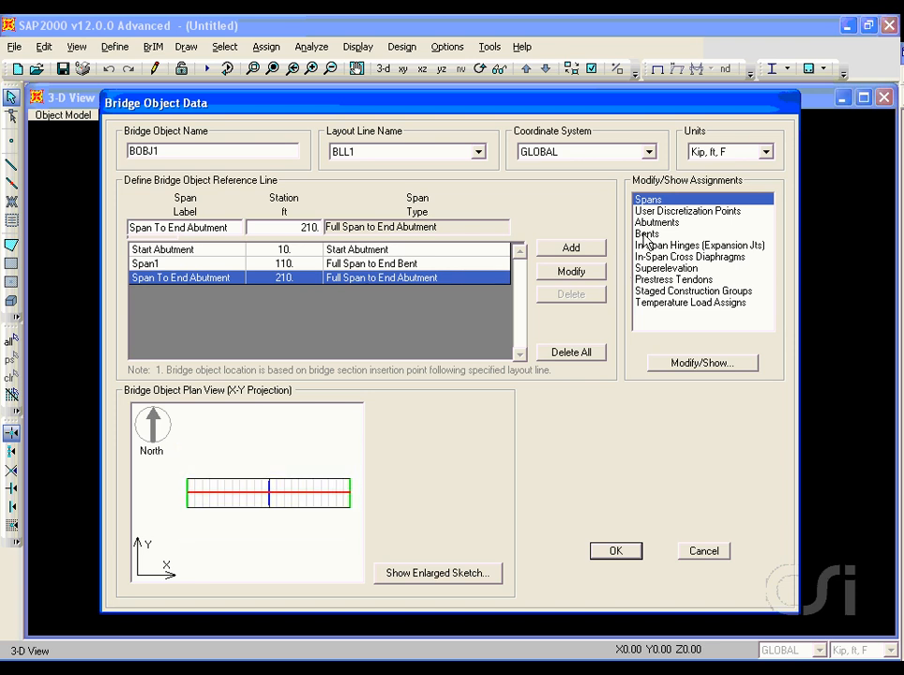
Step: In the bridge object's abutment assignments, set the start abutment direction to Default-15 and its diaphragm property to BDIA1
left_click(668, 223)
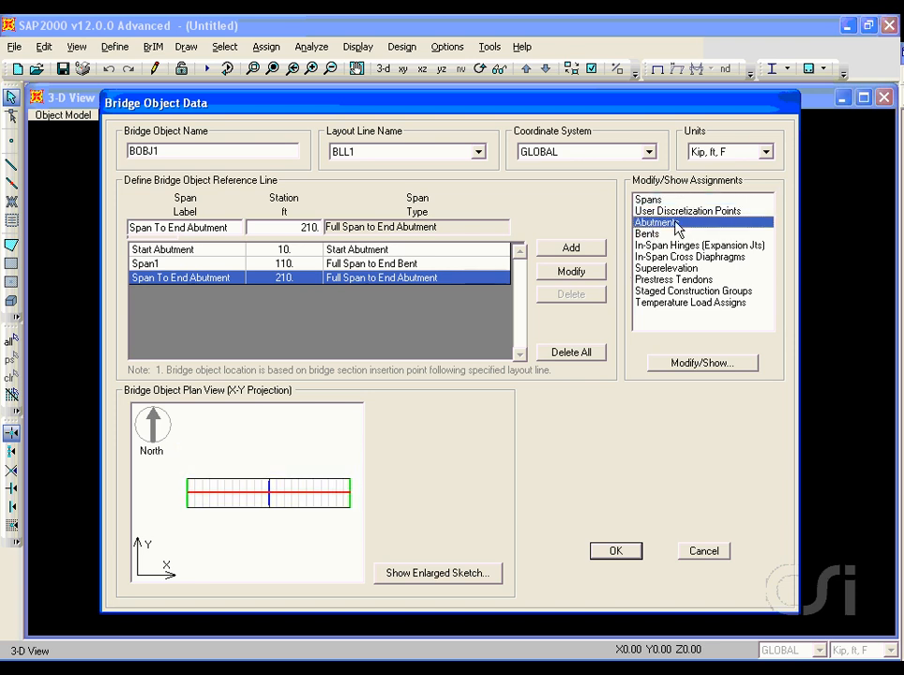
left_click(705, 364)
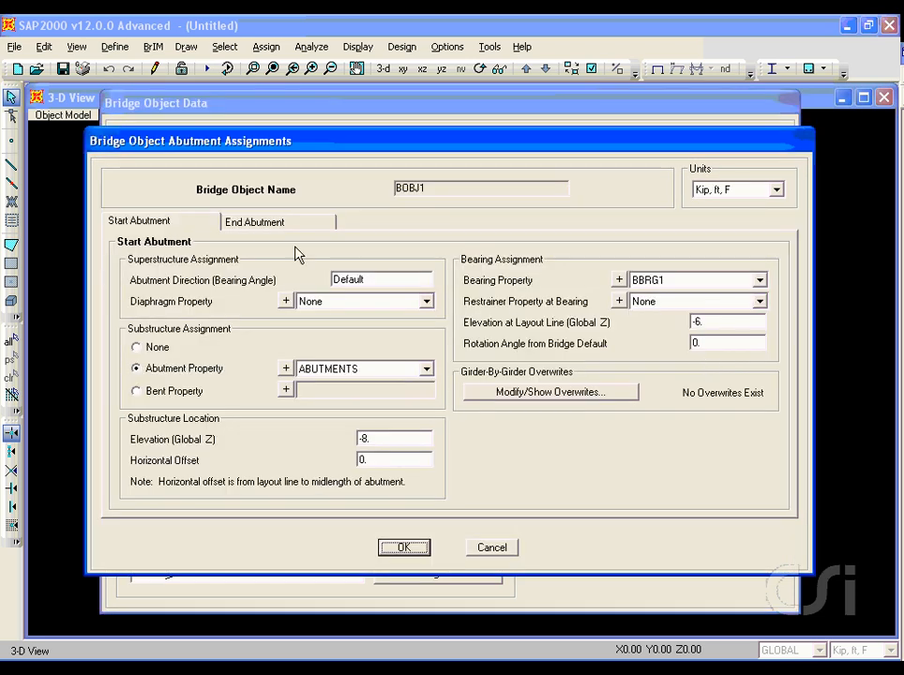
key("ctrl+shift+d")
left_click_drag(107, 226, 167, 227)
key("Escape")
left_click(371, 281)
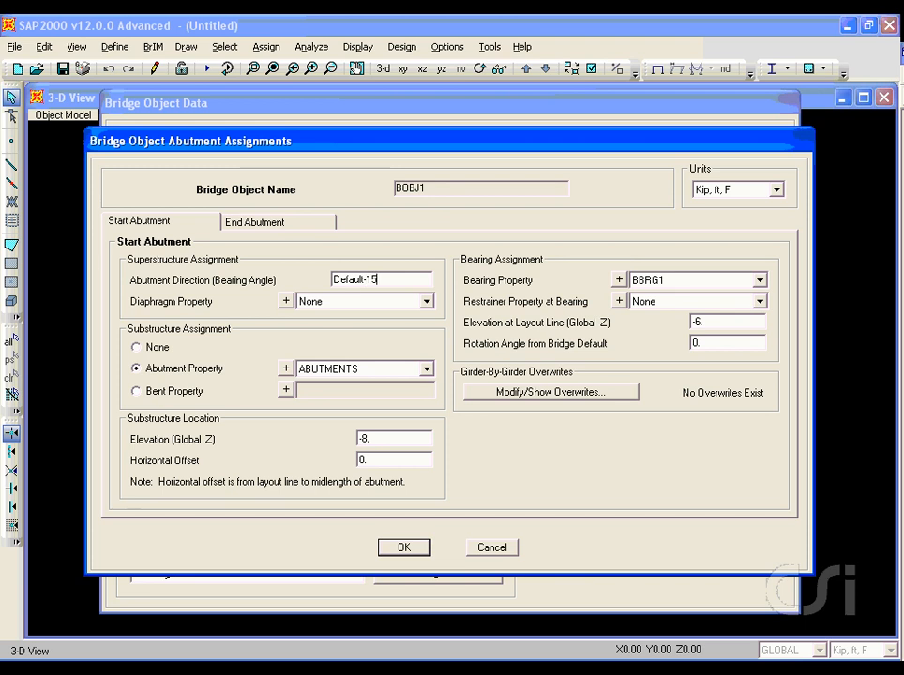
left_click(426, 301)
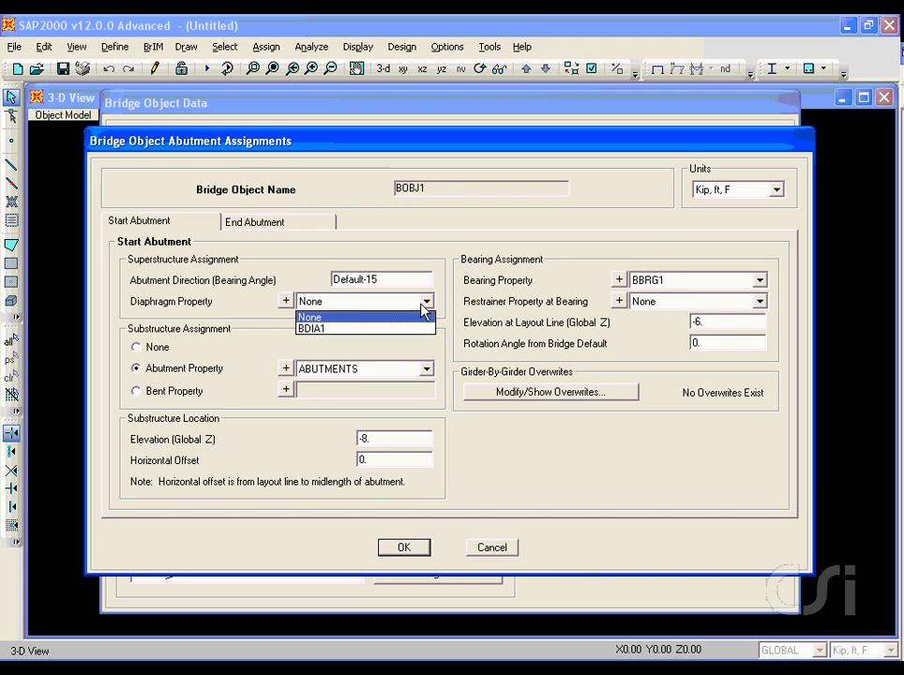
left_click(344, 331)
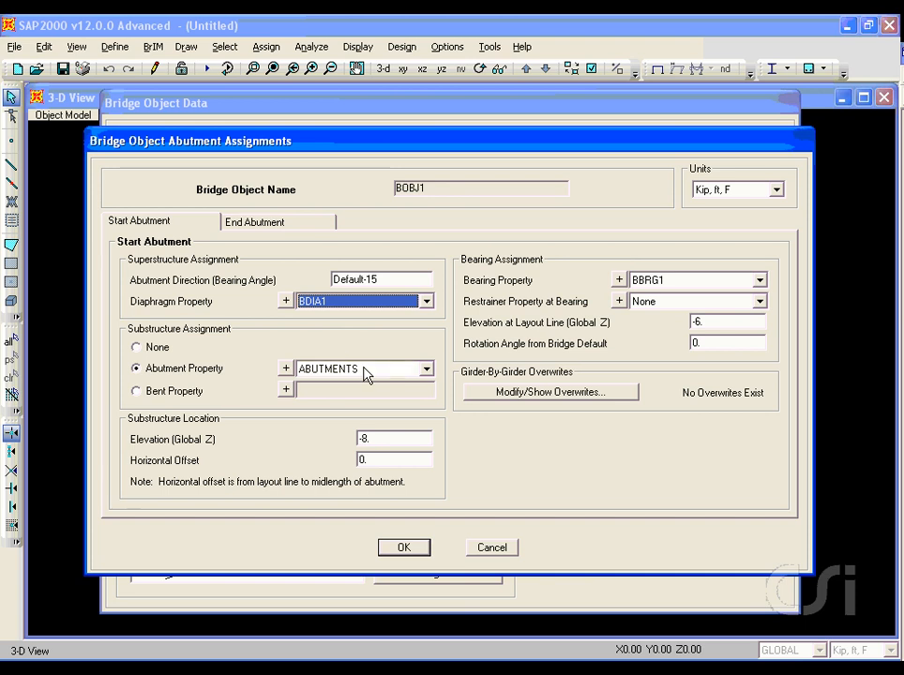
Step: Set the start abutment's substructure elevation to -6 ft and its bearing elevation at the layout line to -5.5 ft
double_click(381, 435)
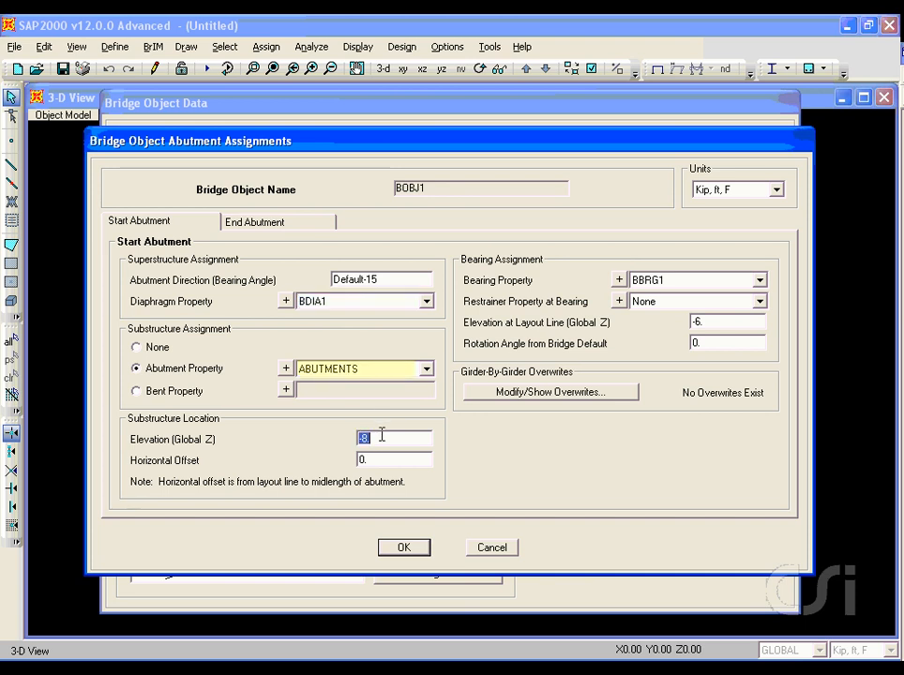
type("-")
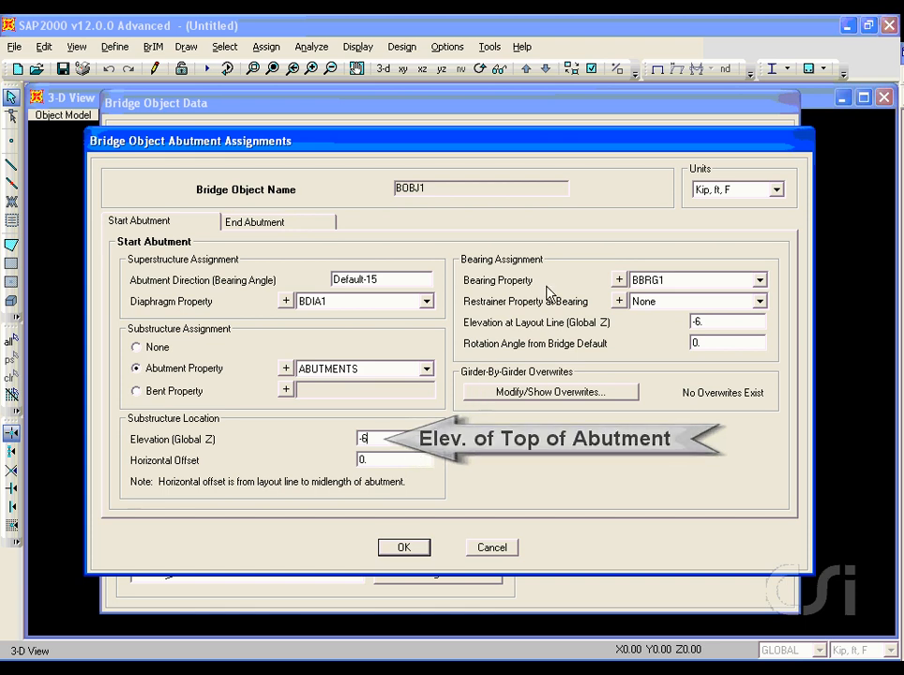
double_click(715, 321)
type("-")
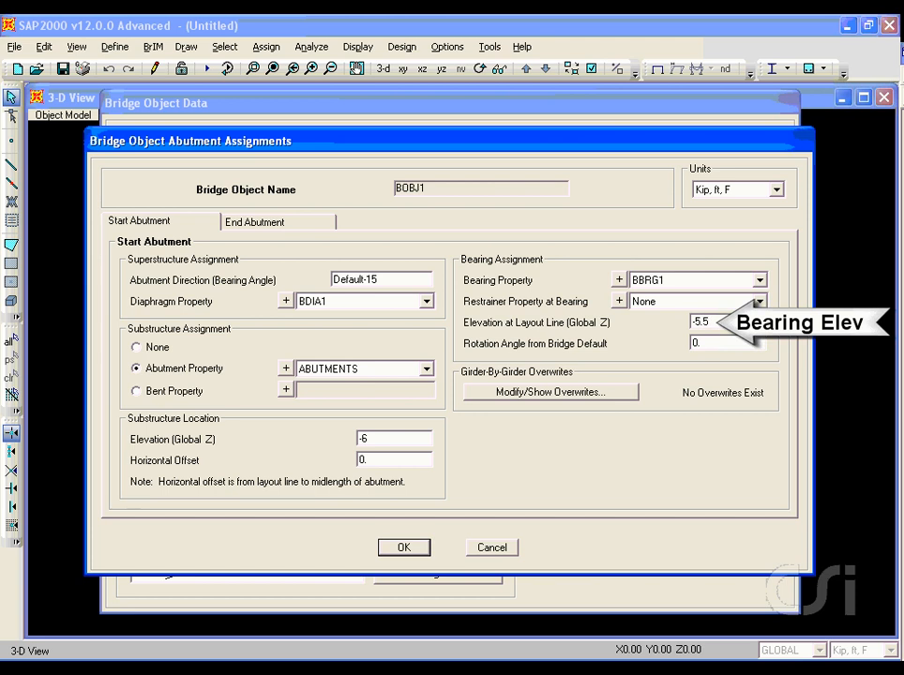
Step: Set the end abutment's direction to Default-15 and assign it the BDIA1 diaphragm property
left_click(289, 230)
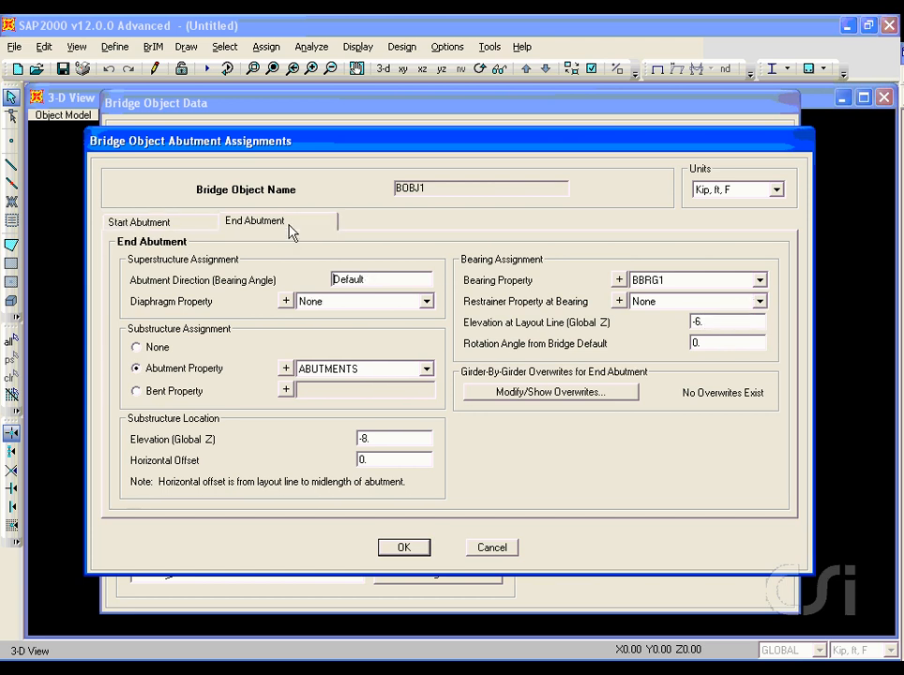
left_click_drag(219, 234, 282, 231)
left_click(394, 302)
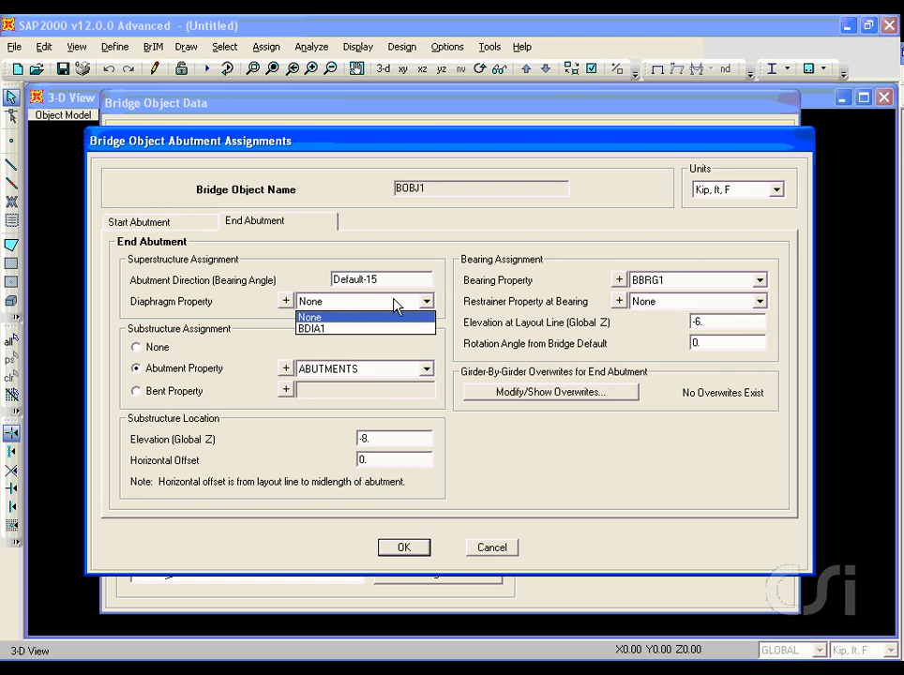
left_click(324, 329)
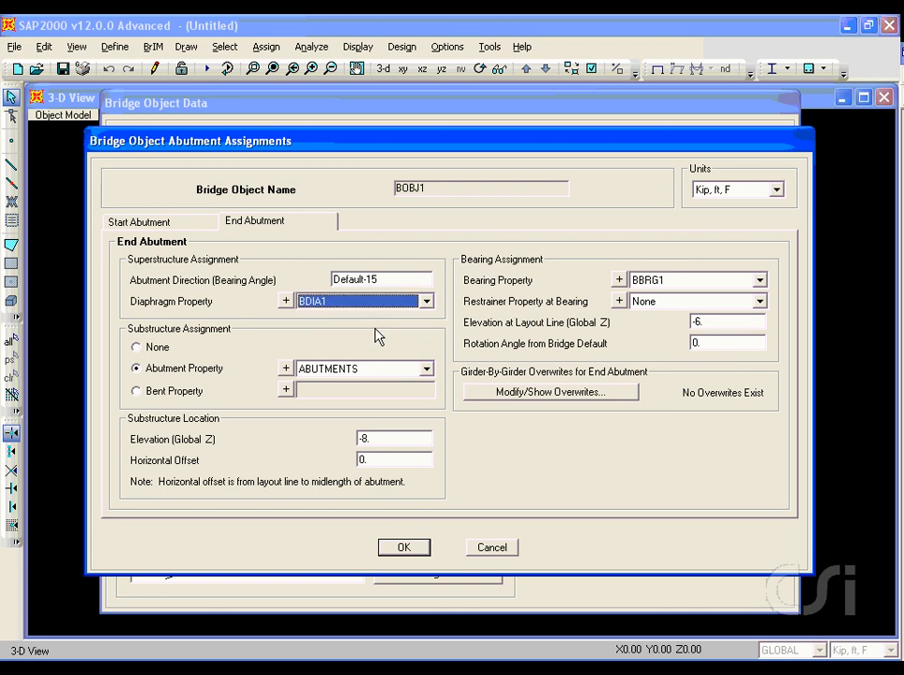
Step: Set the end abutment's substructure elevation to -6 ft, replace its bearing elevation at the layout line, and accept the abutment assignments
double_click(375, 439)
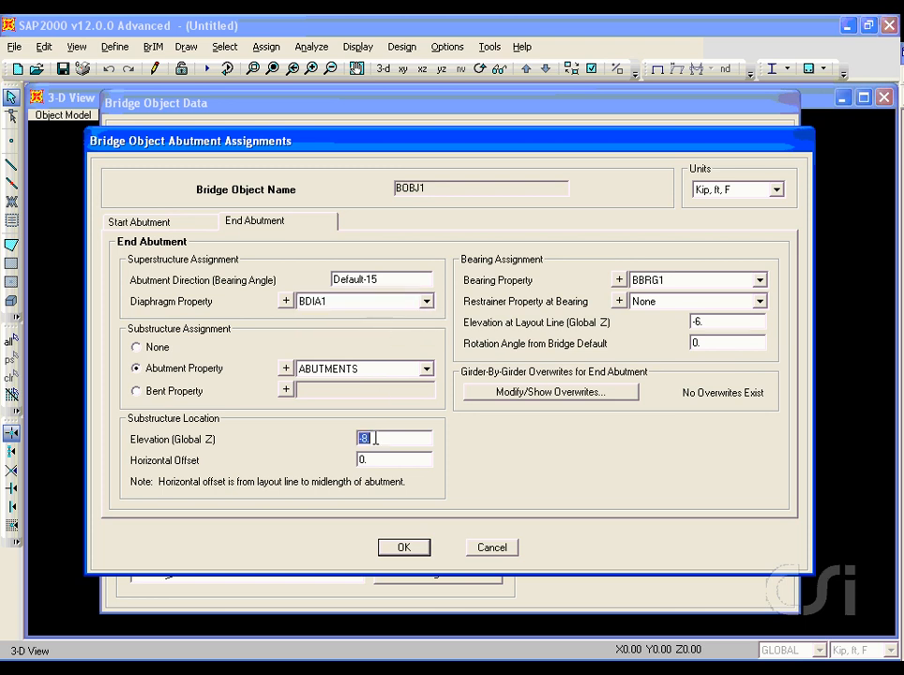
type("-6")
double_click(699, 320)
type("-")
left_click(407, 549)
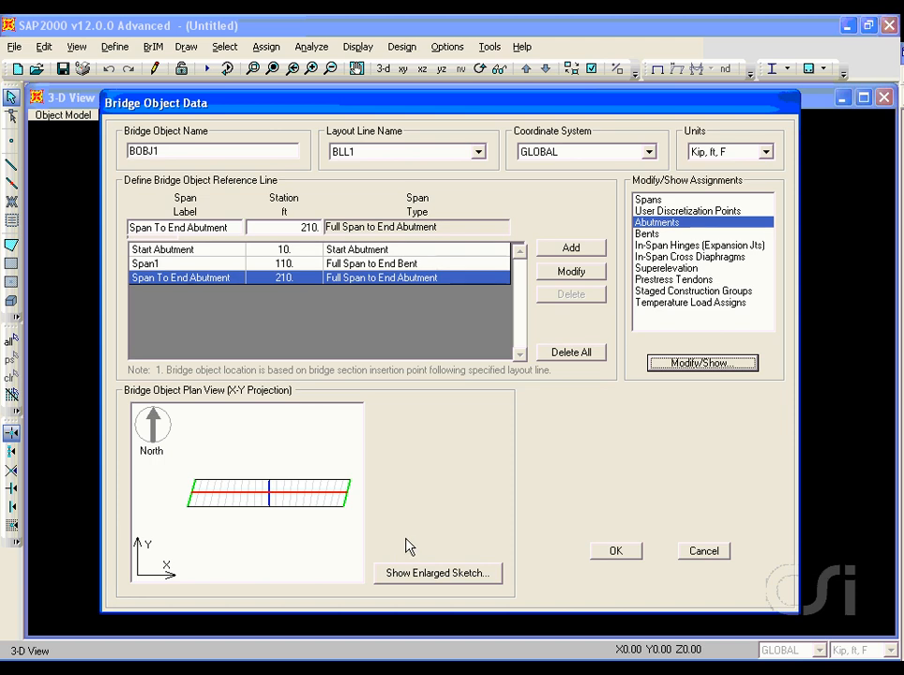
mouse_move(364, 463)
left_mouse_down()
mouse_move(333, 504)
mouse_move(374, 495)
mouse_move(349, 479)
left_mouse_up()
mouse_move(231, 480)
left_mouse_down()
mouse_move(182, 476)
mouse_move(211, 529)
mouse_move(239, 480)
left_mouse_up()
key("Escape")
Step: In the bridge object's bent assignments, set the Span1 bent direction to Default-15 and the bent location elevation to 0
left_click(649, 234)
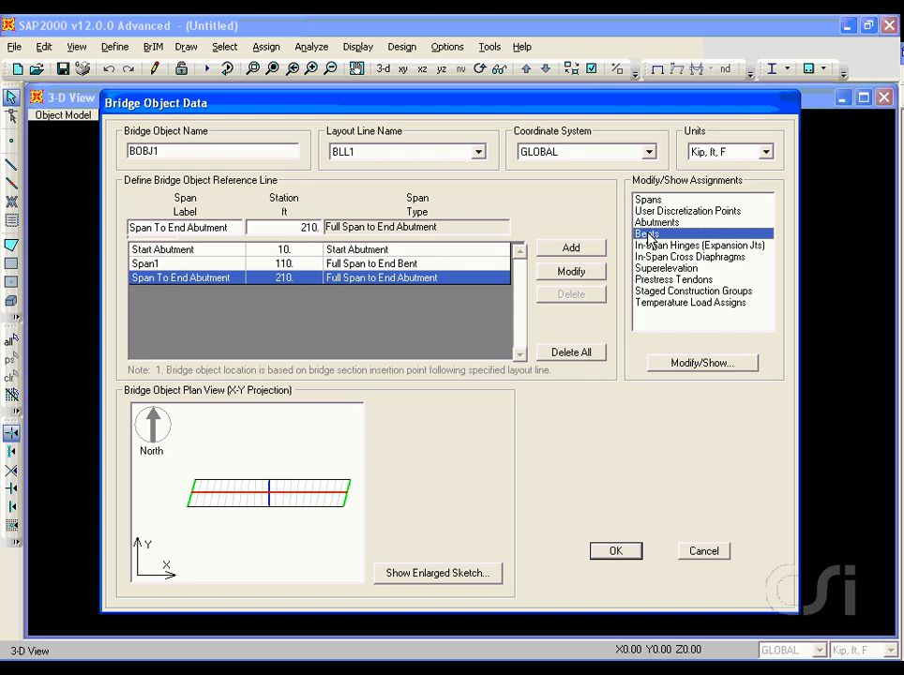
left_click(673, 364)
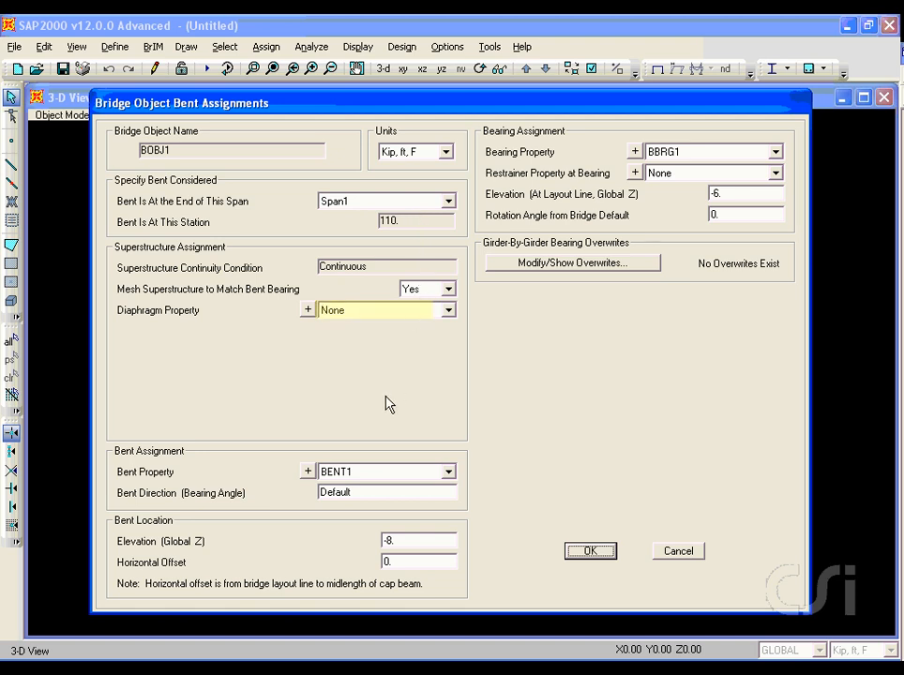
left_click(360, 491)
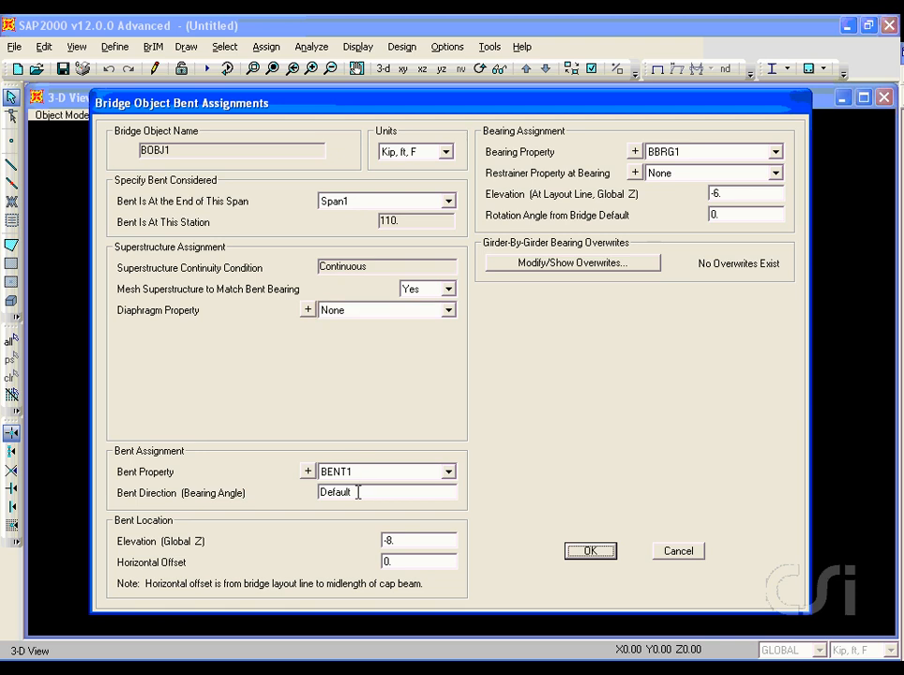
left_click(426, 542)
type("0")
Step: Assign the FIXED bearing property to the bent with a bearing elevation of 0, and accept the bent assignments
left_click(674, 152)
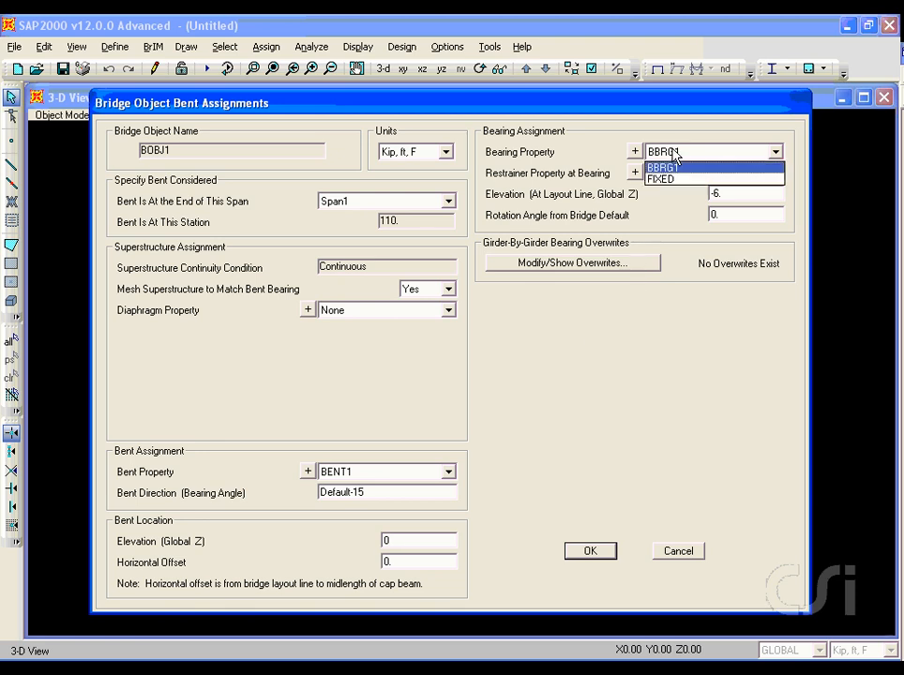
left_click(663, 178)
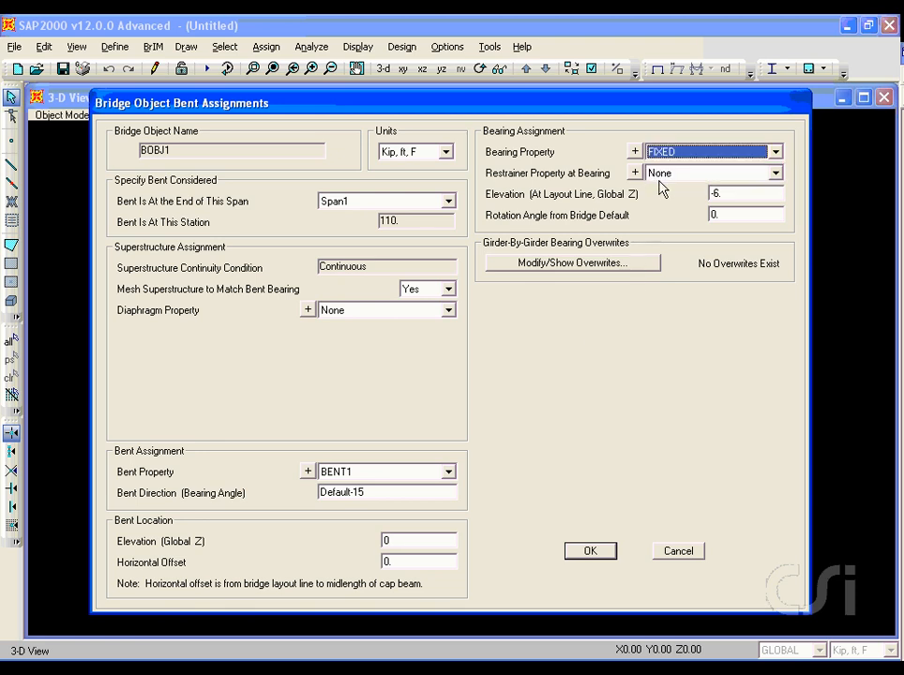
double_click(723, 192)
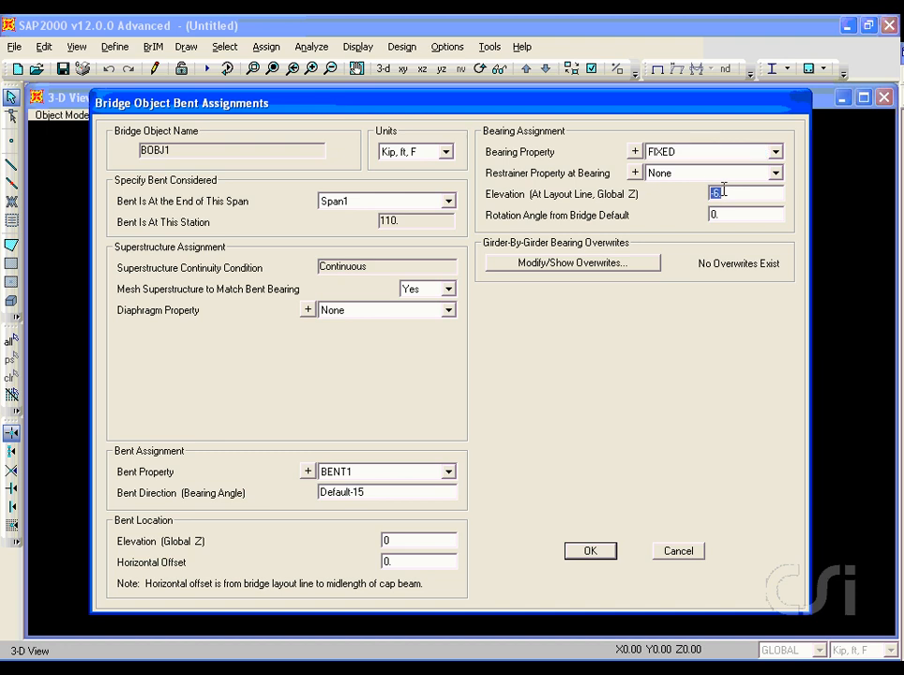
type("0")
left_click(587, 551)
left_click(591, 555)
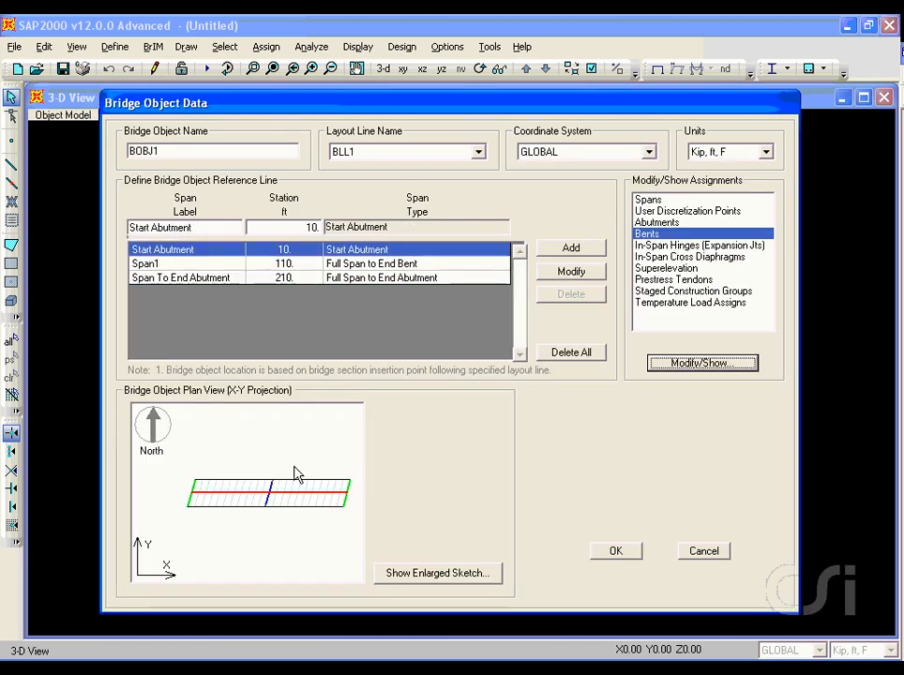
Step: Accept the data of bridge object BOBJ1 and finish defining bridge objects
mouse_move(282, 466)
left_mouse_down()
mouse_move(255, 505)
mouse_move(298, 481)
mouse_move(293, 474)
left_mouse_up()
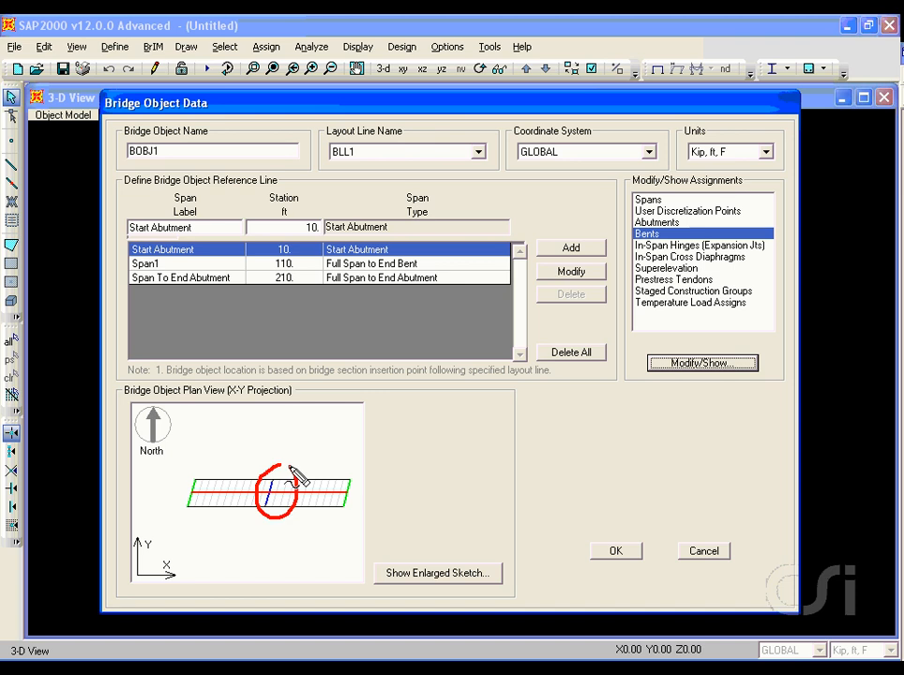
key("Escape")
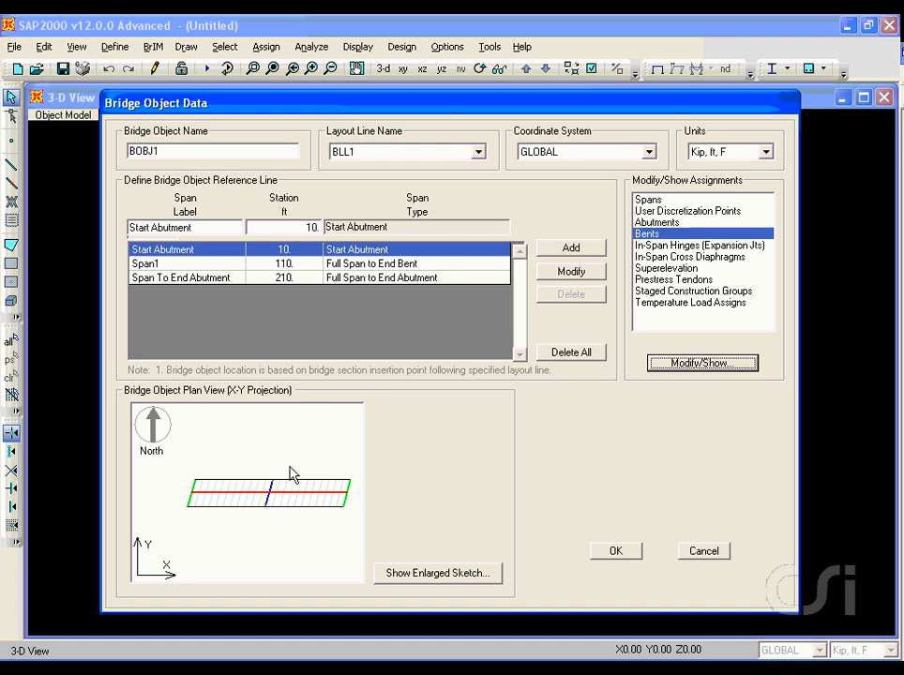
left_click(619, 551)
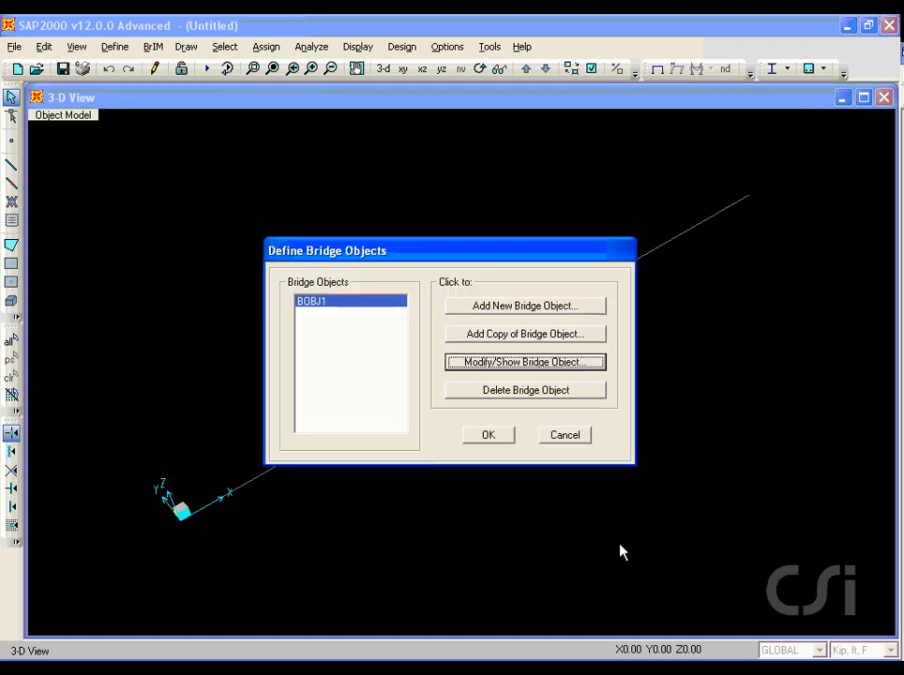
left_click(489, 437)
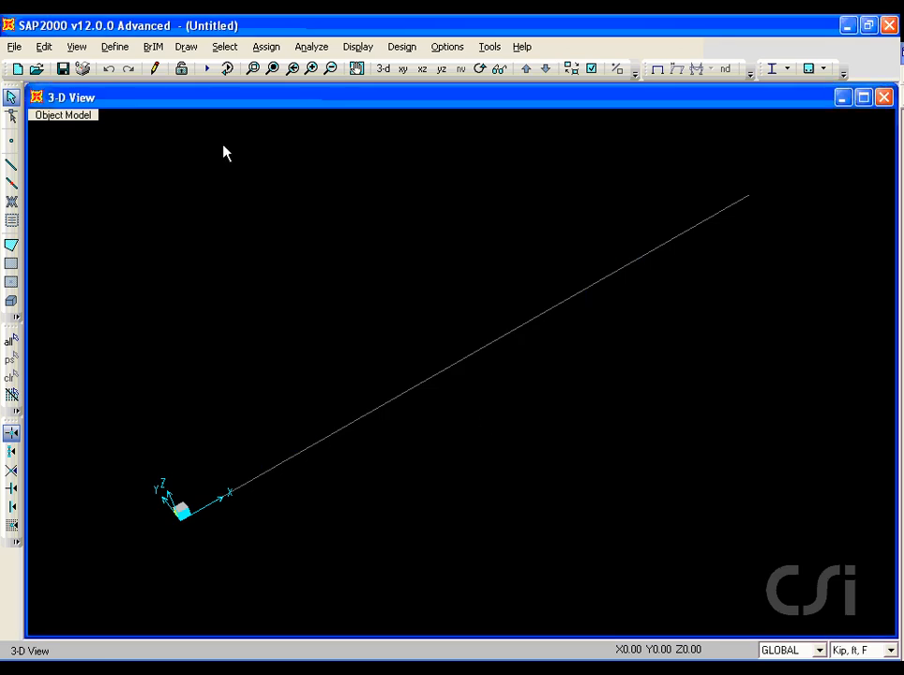
Step: Update the linked bridge model of BOBJ1 as an area object model
left_click(154, 47)
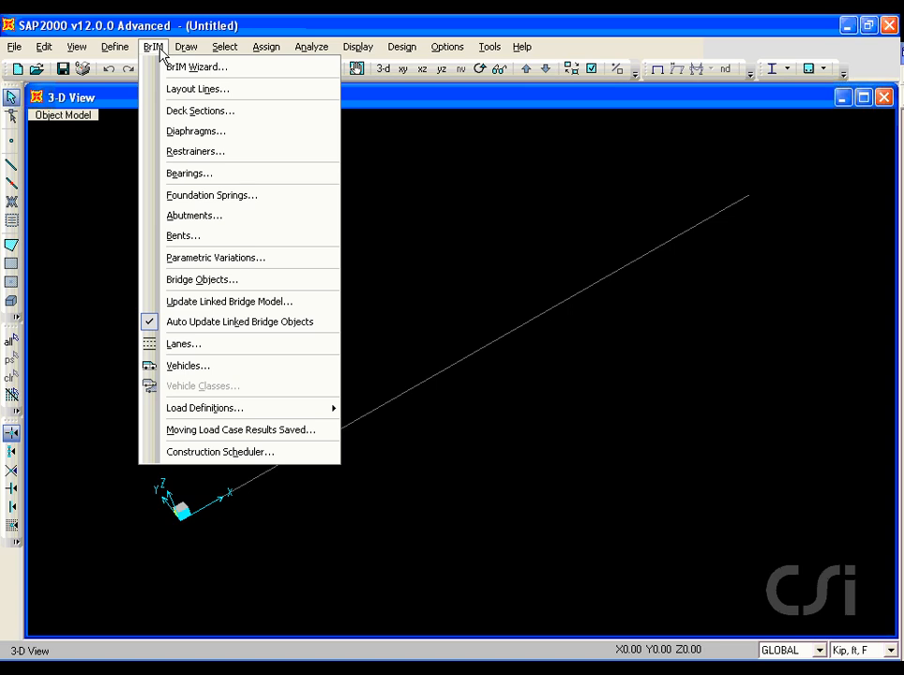
left_click(236, 302)
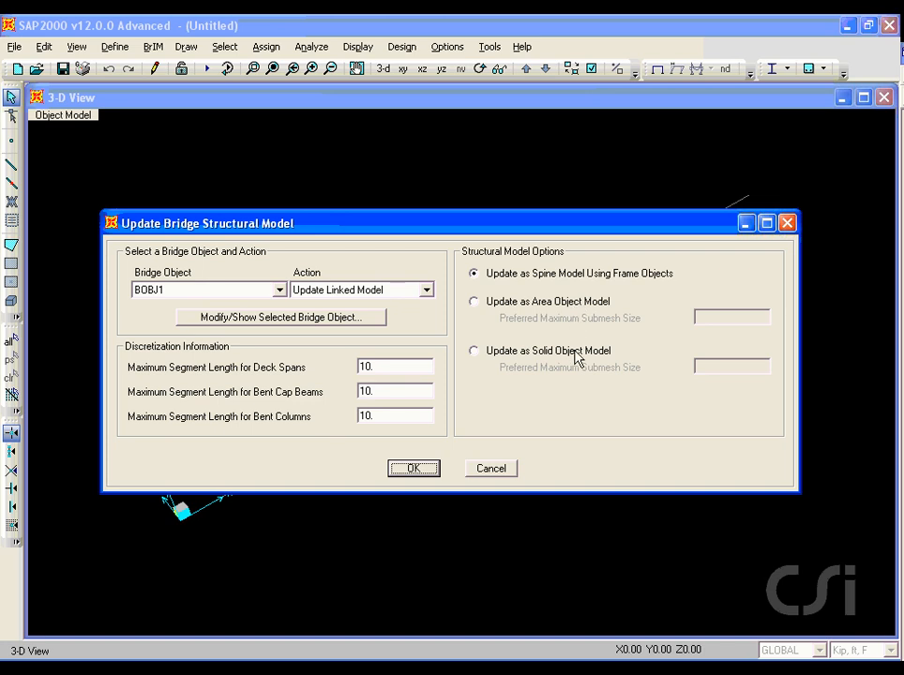
left_click(477, 304)
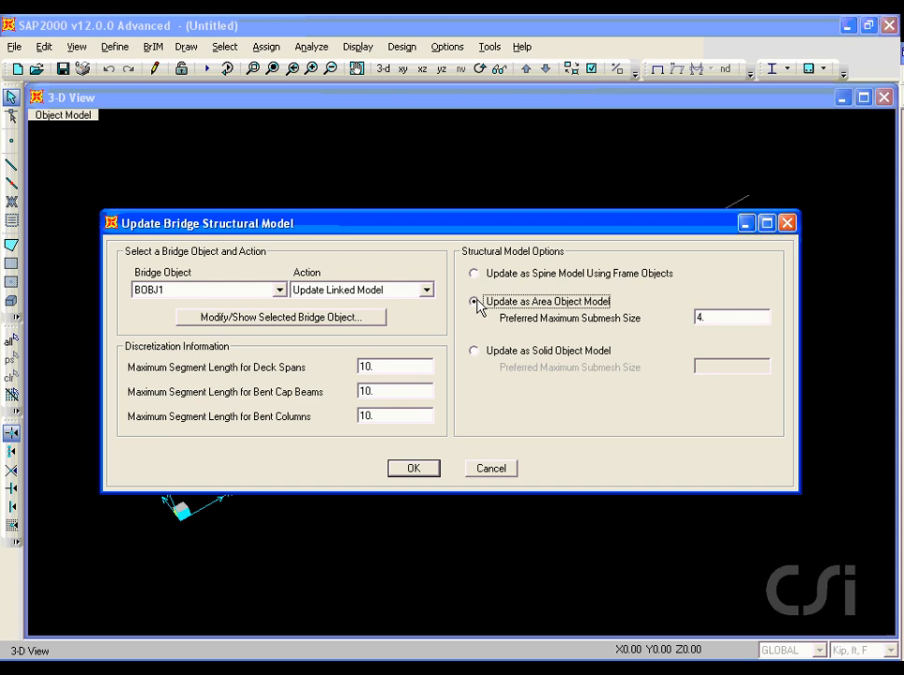
left_click_drag(486, 313, 563, 312)
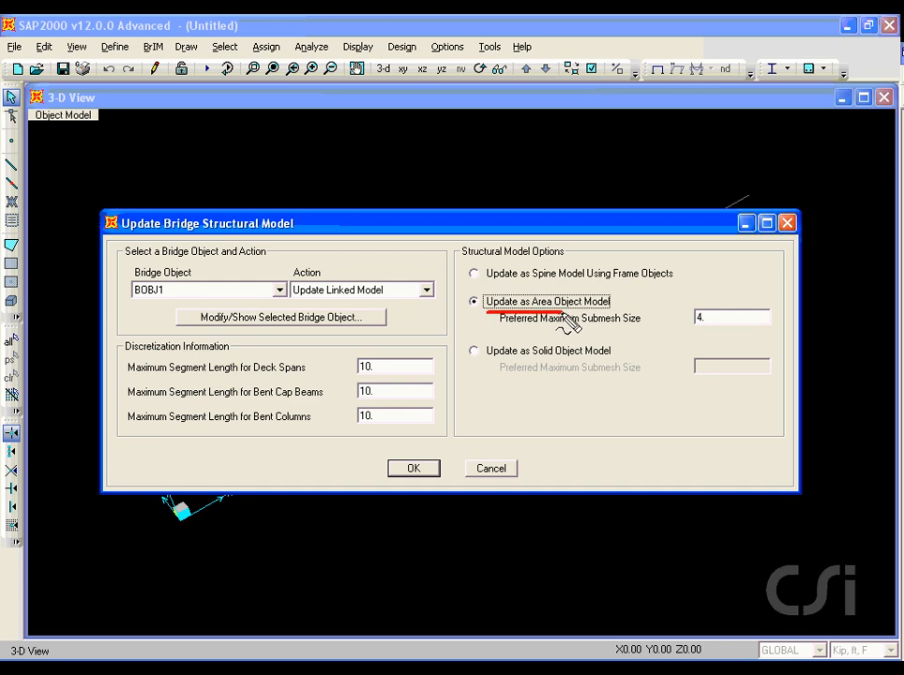
key("Escape")
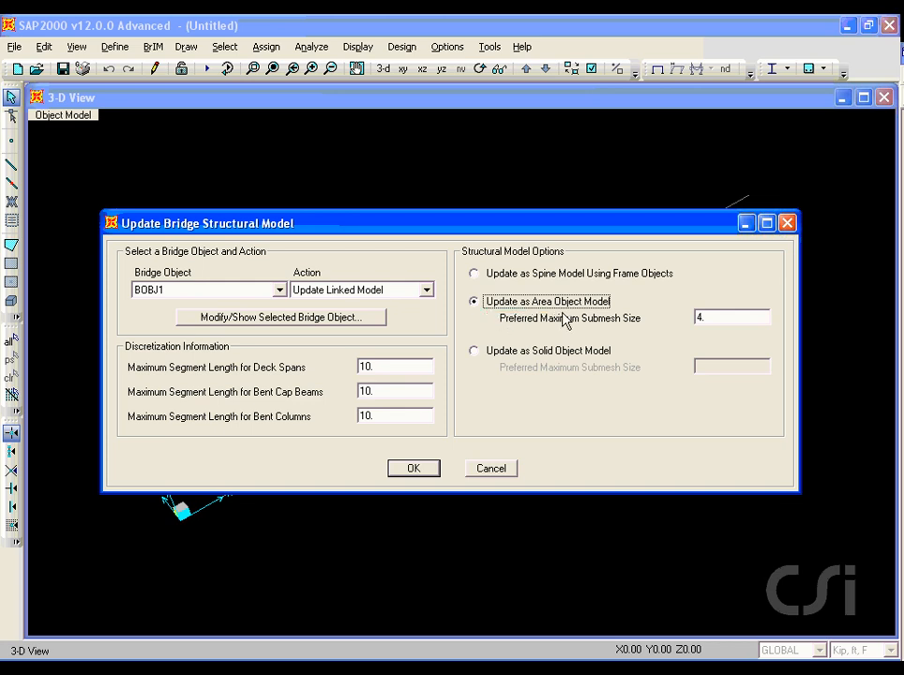
left_click(415, 469)
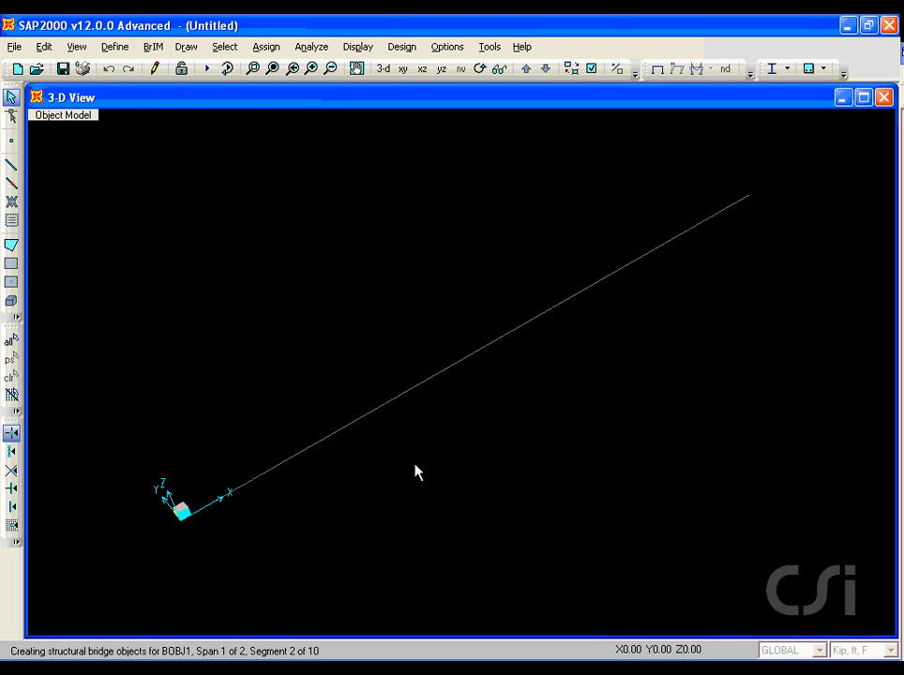
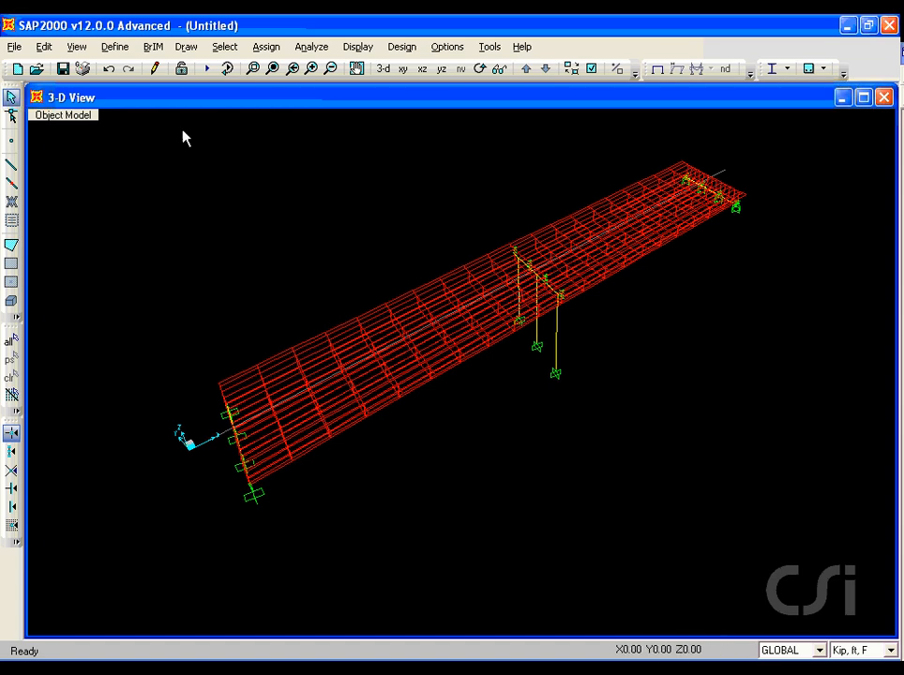
Step: In bridge object BOBJ1's span assignments, apply the PVAR1 section variation to the total depth of Span1
left_click(153, 47)
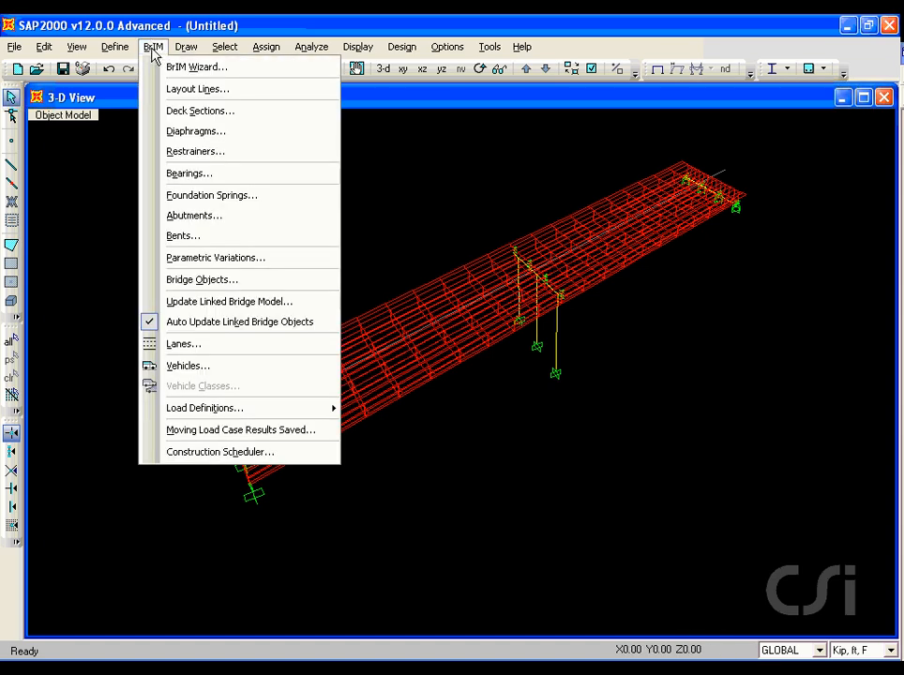
left_click(266, 283)
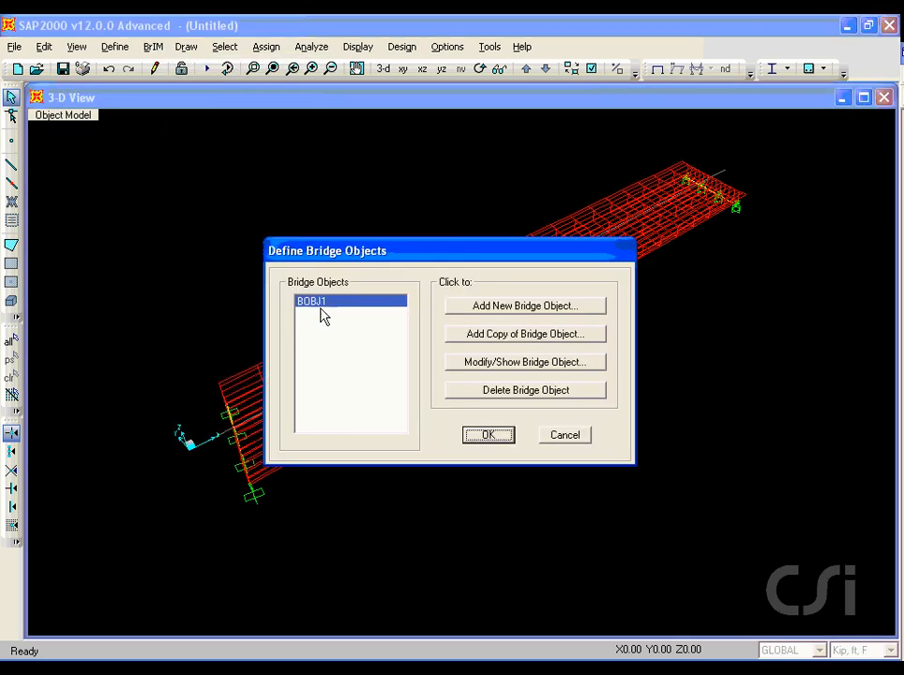
left_click(476, 371)
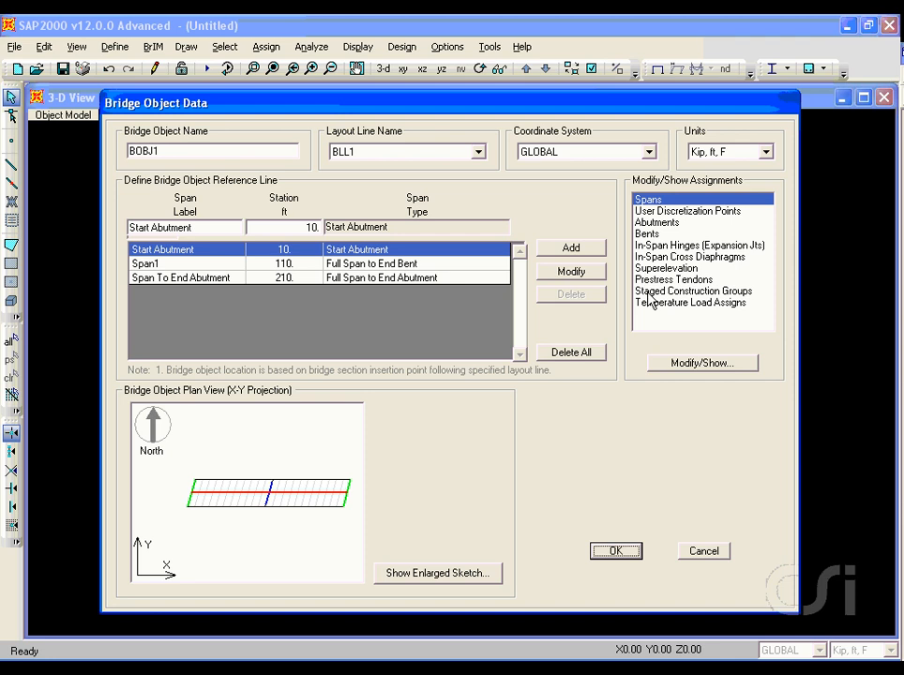
left_click(684, 365)
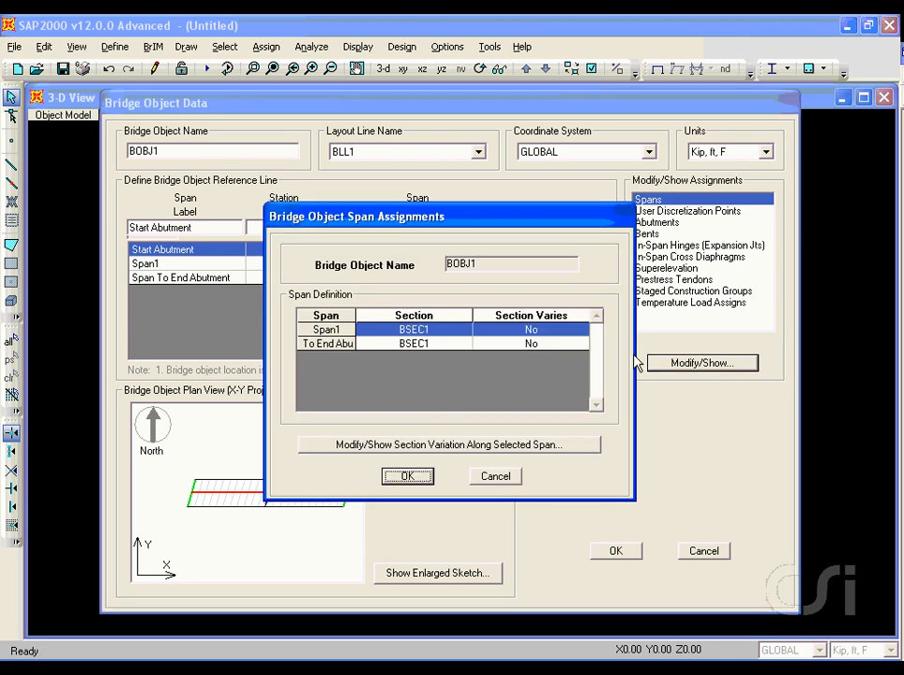
double_click(555, 331)
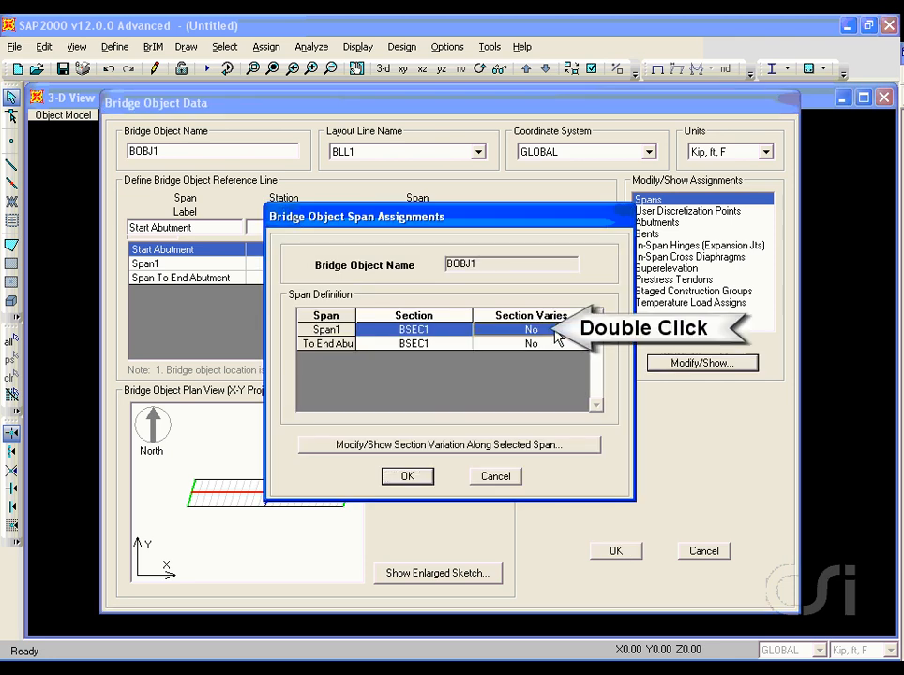
double_click(552, 334)
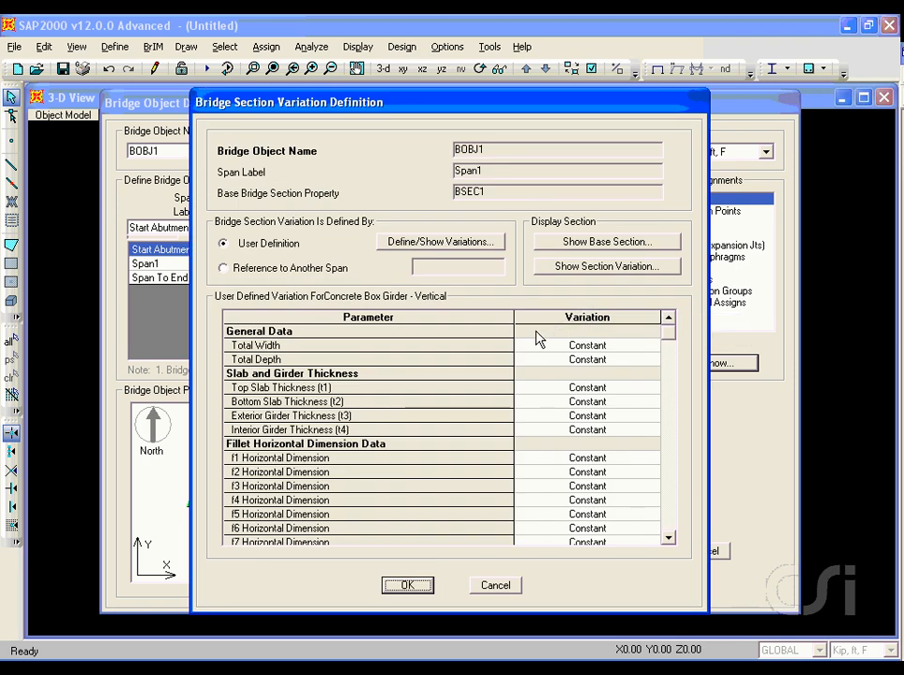
left_click(596, 366)
left_click(599, 366)
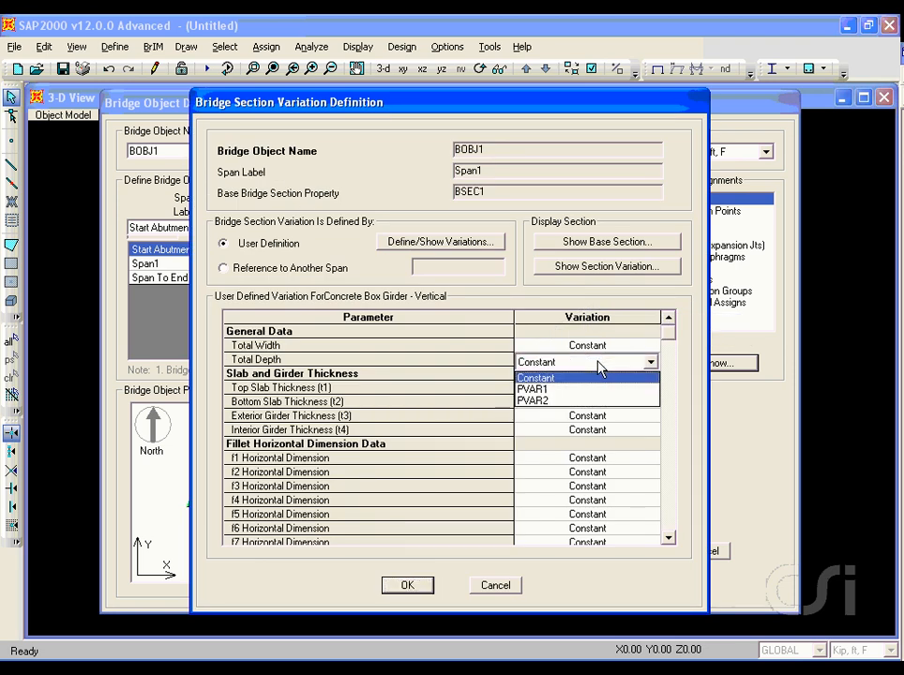
left_click(563, 389)
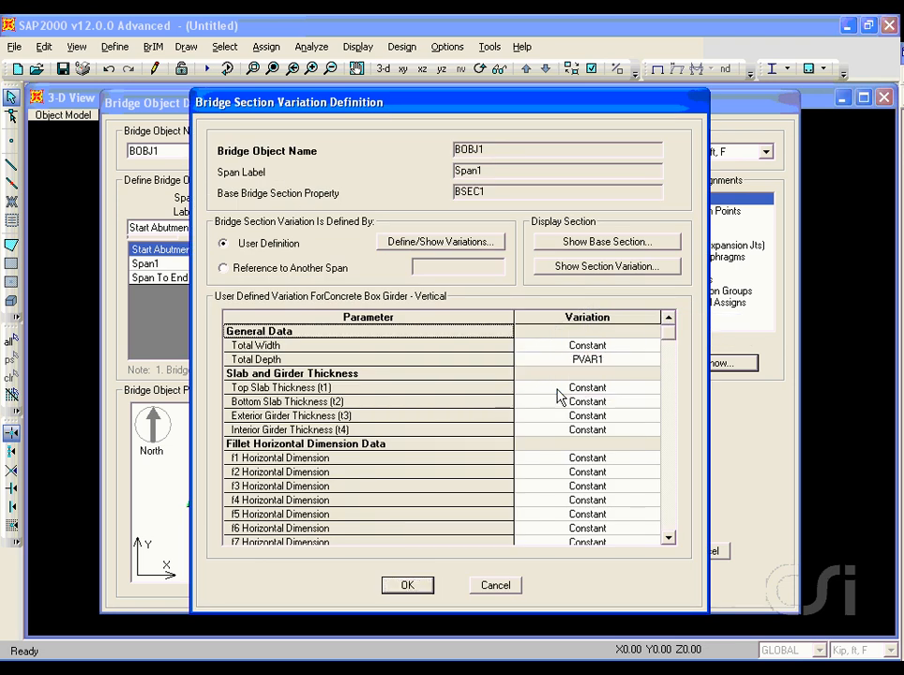
left_click(408, 586)
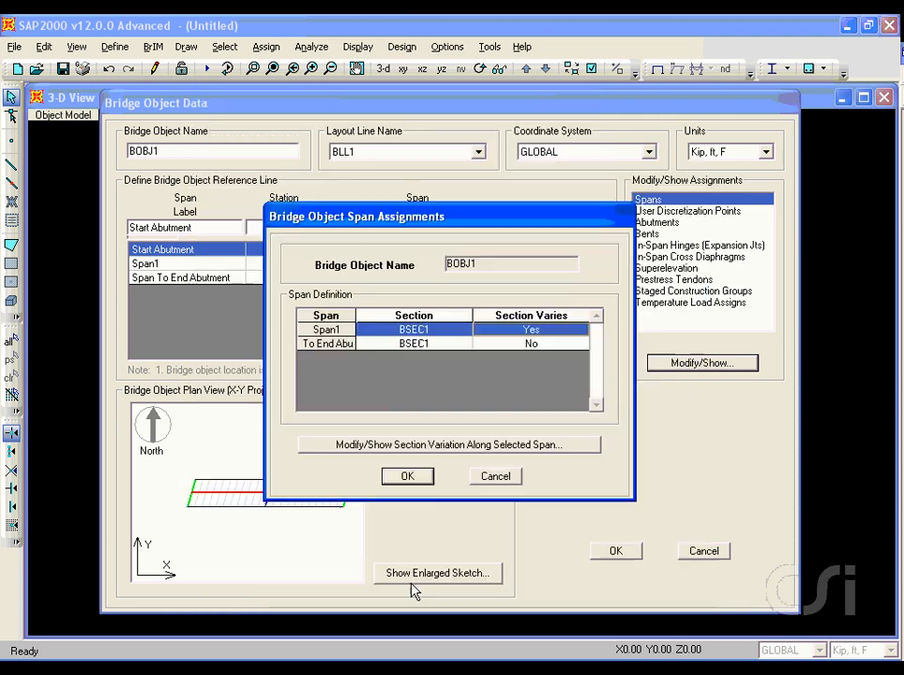
Step: Apply the PVAR2 variation to the total depth of Span To End Abutment, and accept the span assignments and bridge object data
left_click(537, 345)
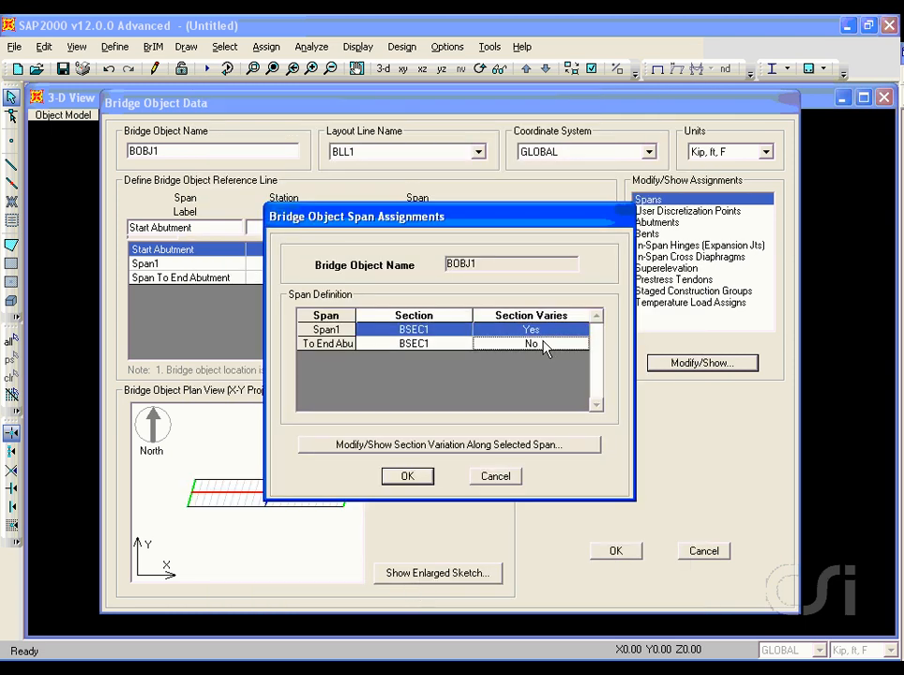
left_click(543, 347)
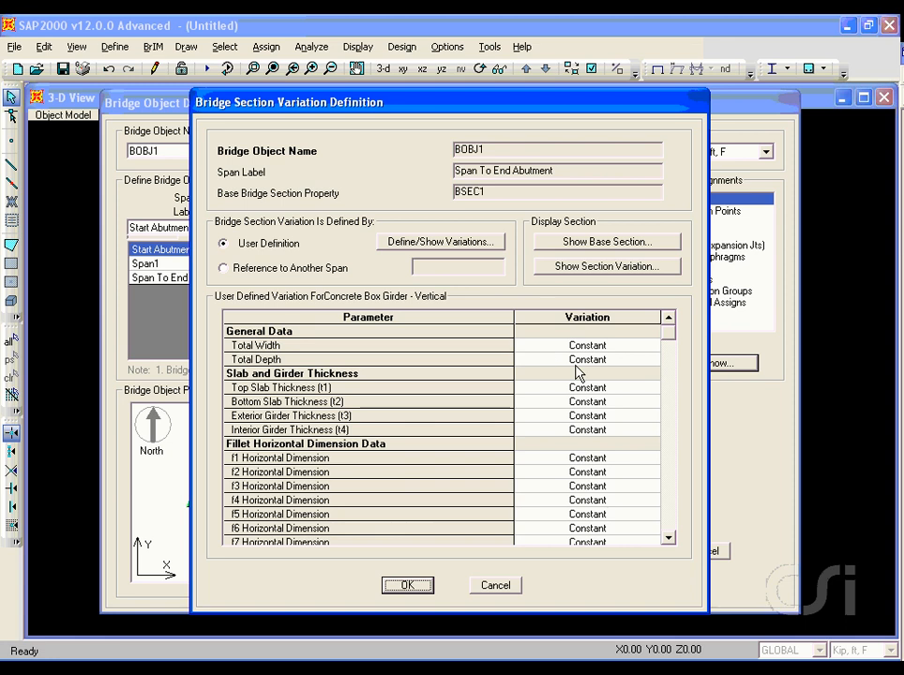
left_click(582, 365)
left_click(583, 365)
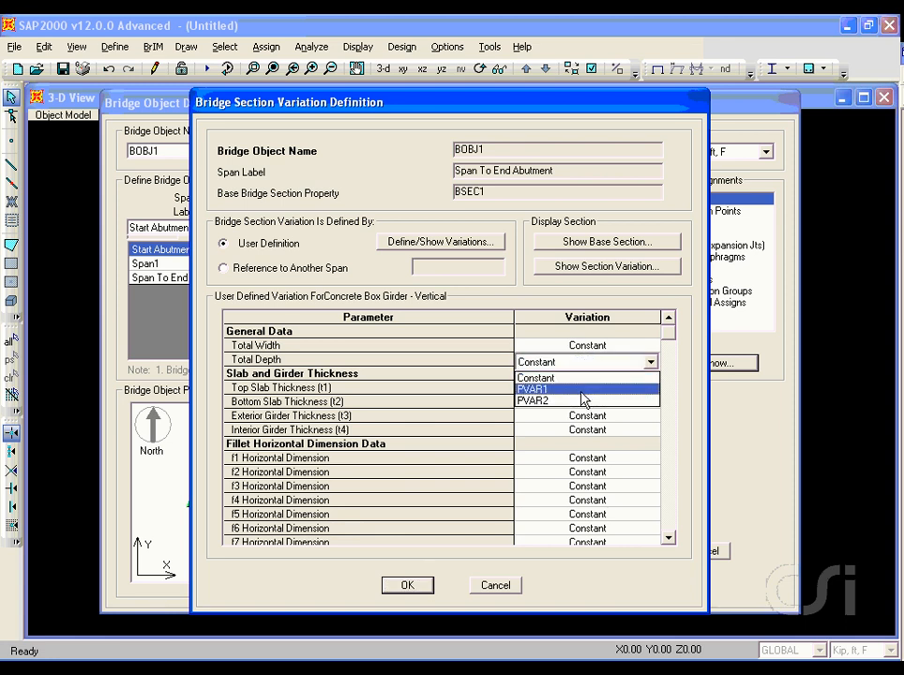
left_click(536, 402)
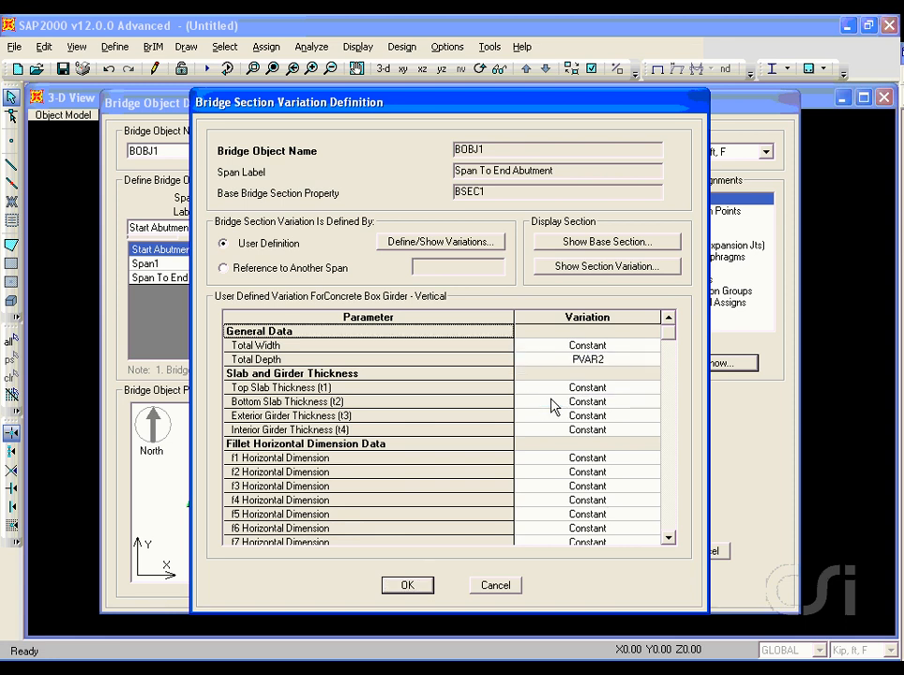
left_click(407, 585)
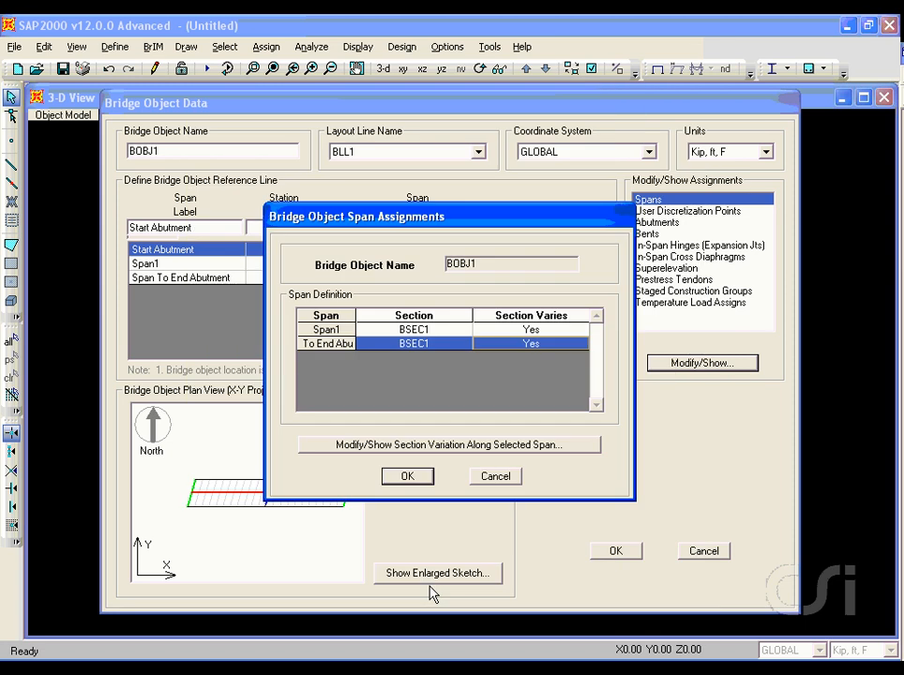
left_click(418, 476)
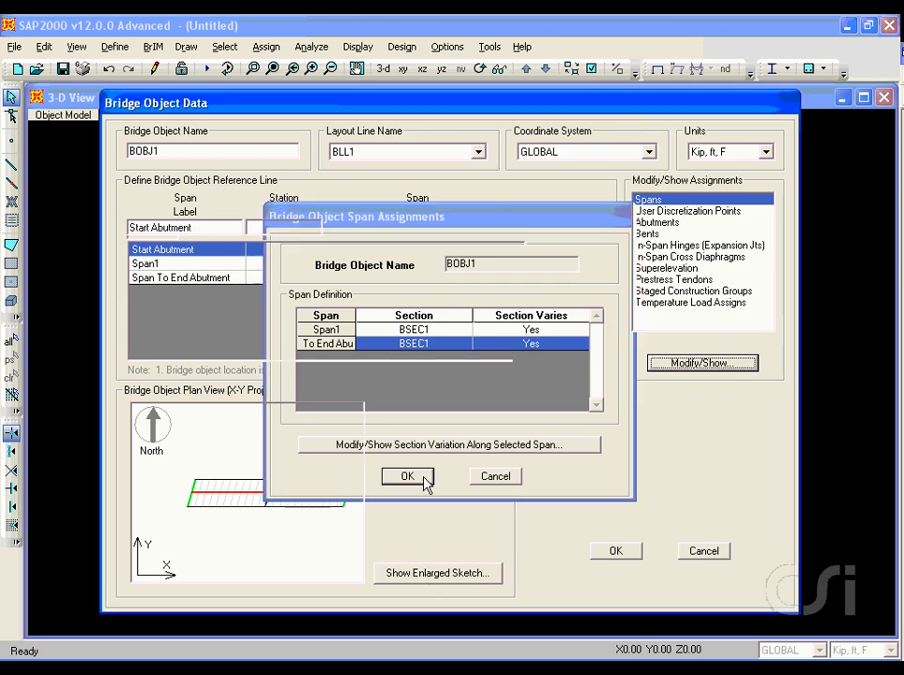
left_click(603, 552)
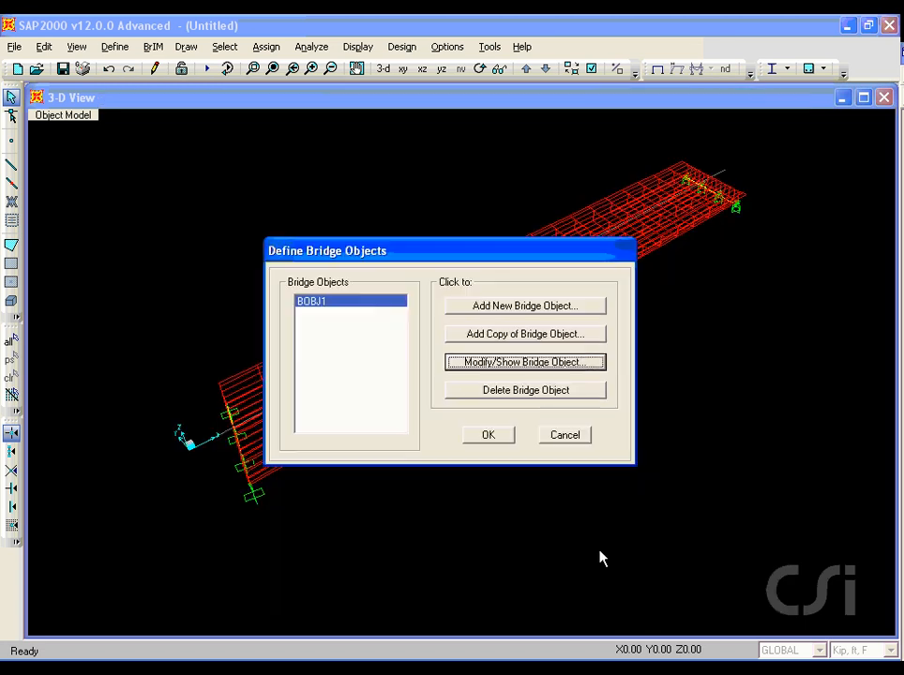
Step: Accept the bridge object definition and inspect the bridge model in xz elevation, finishing in the default 3D view
left_click(504, 442)
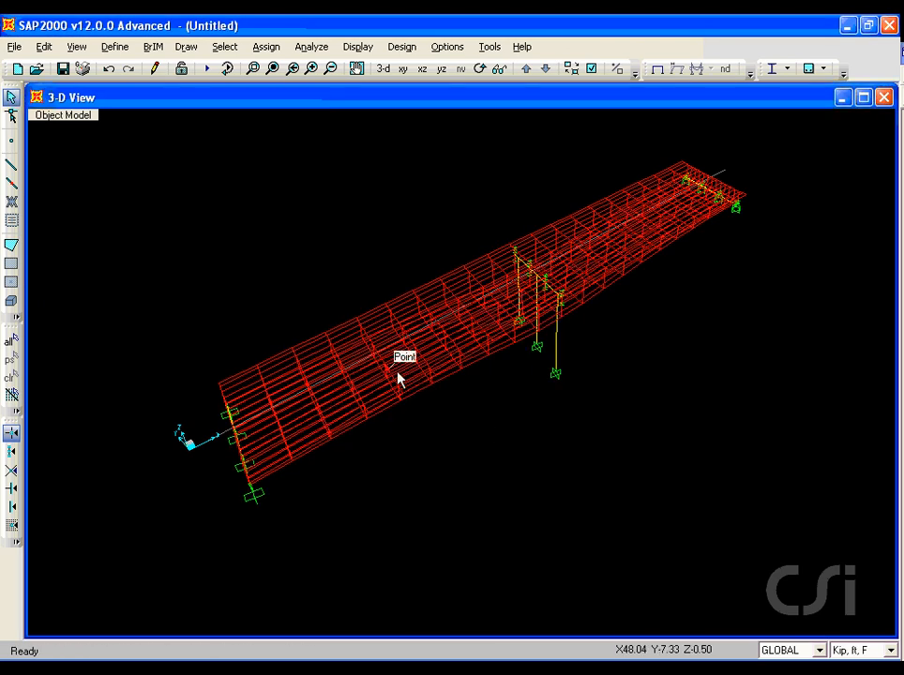
left_click(76, 47)
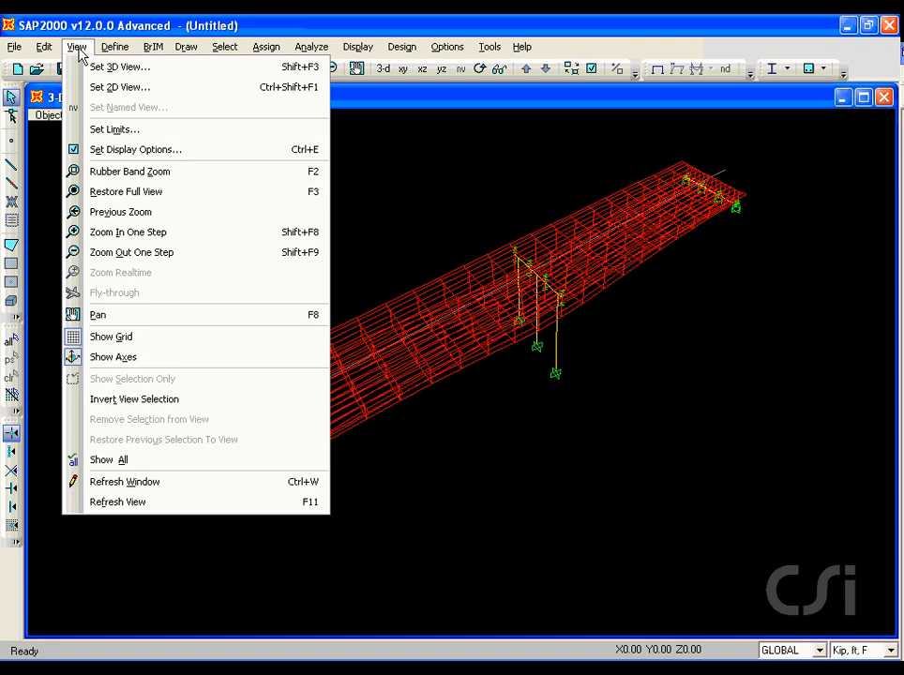
left_click(122, 67)
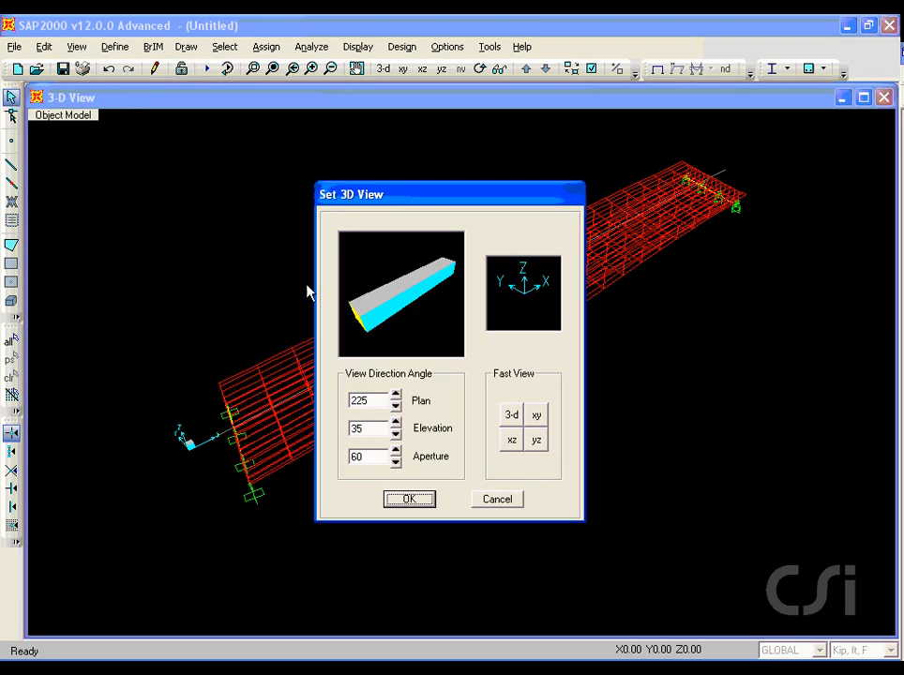
left_click(514, 443)
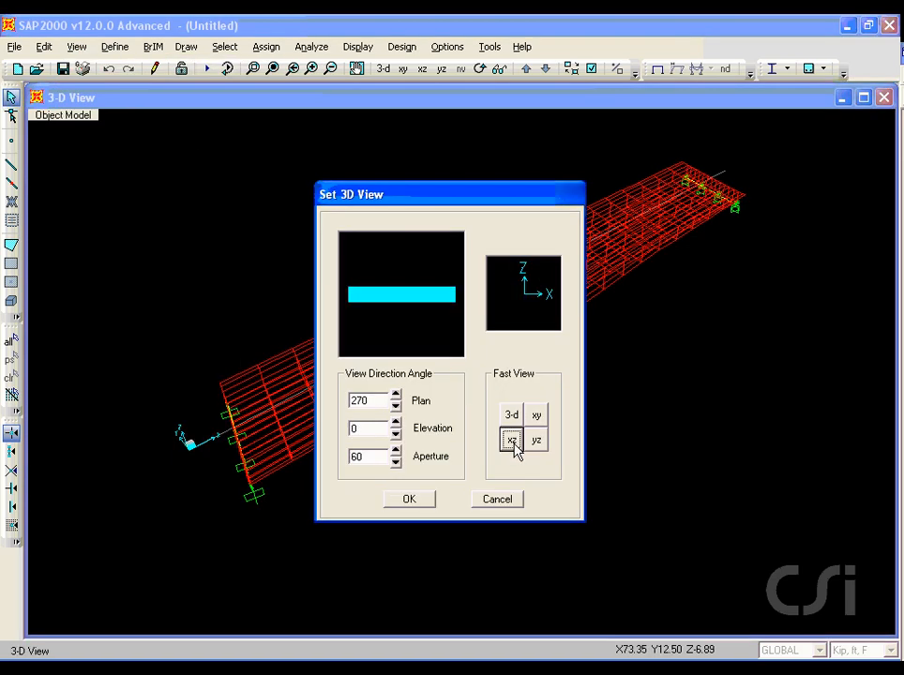
left_click(413, 502)
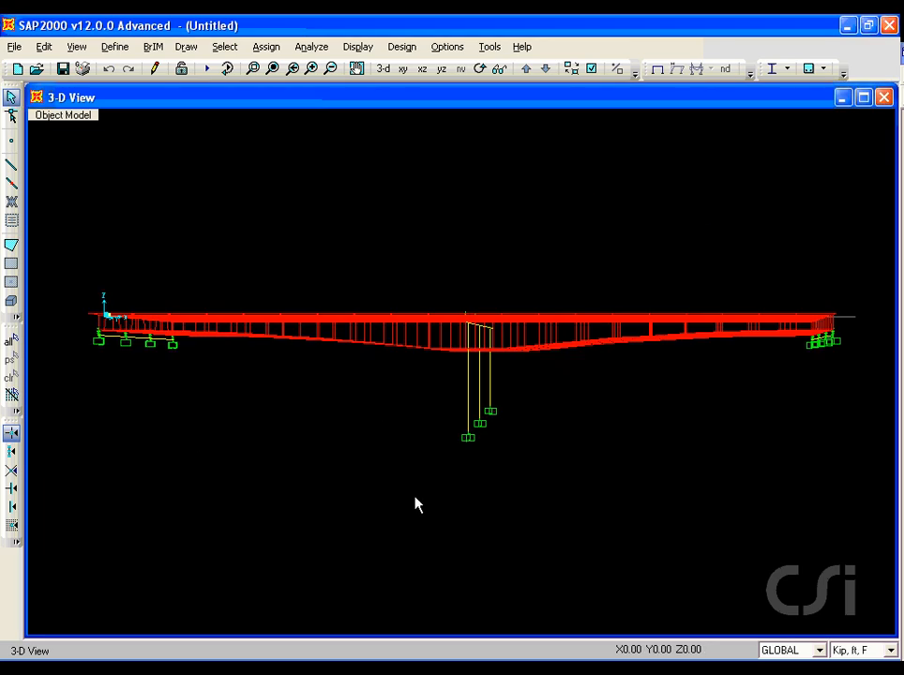
left_click(387, 75)
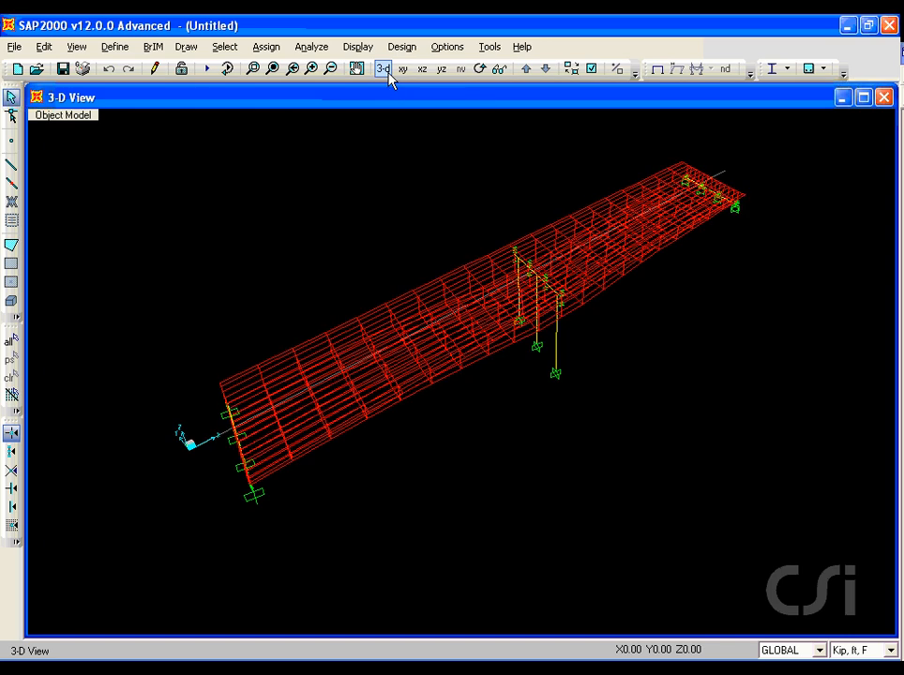
Step: Add a load pattern named PRESTRESS of type PRESTRESS with a self-weight multiplier of 0
left_click(126, 53)
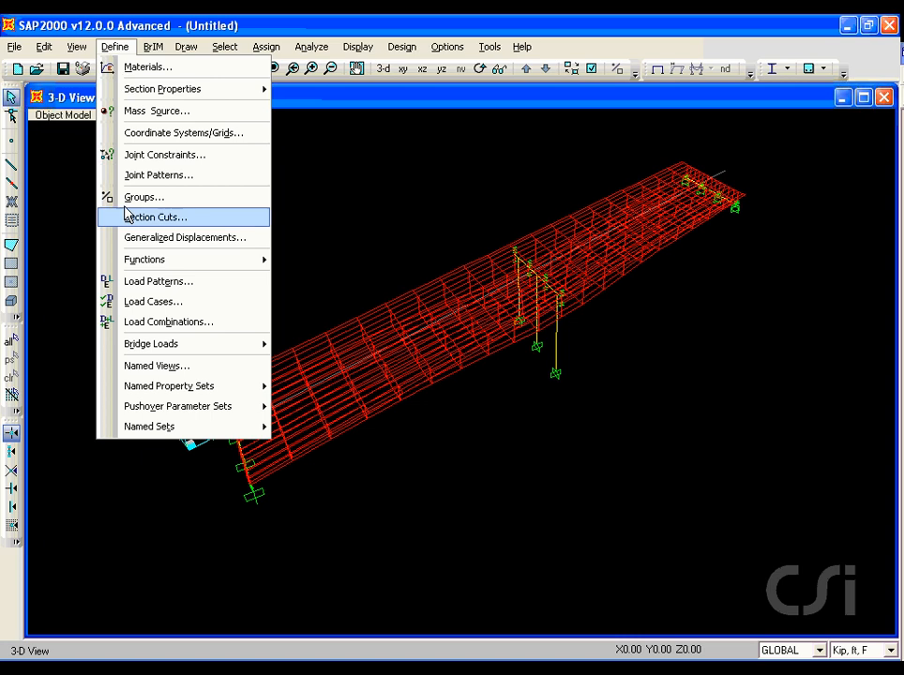
left_click(184, 290)
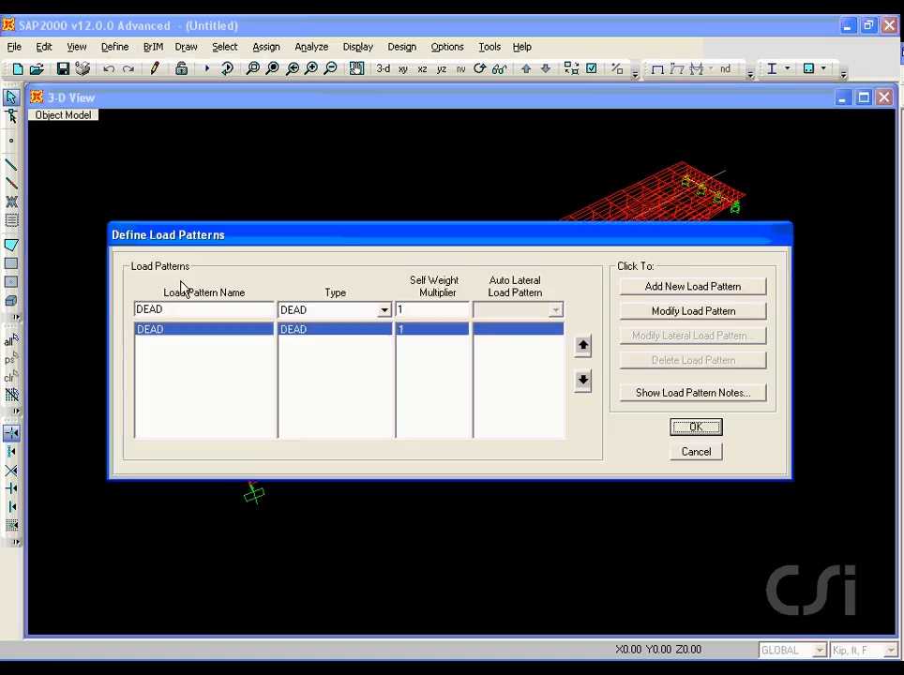
double_click(174, 310)
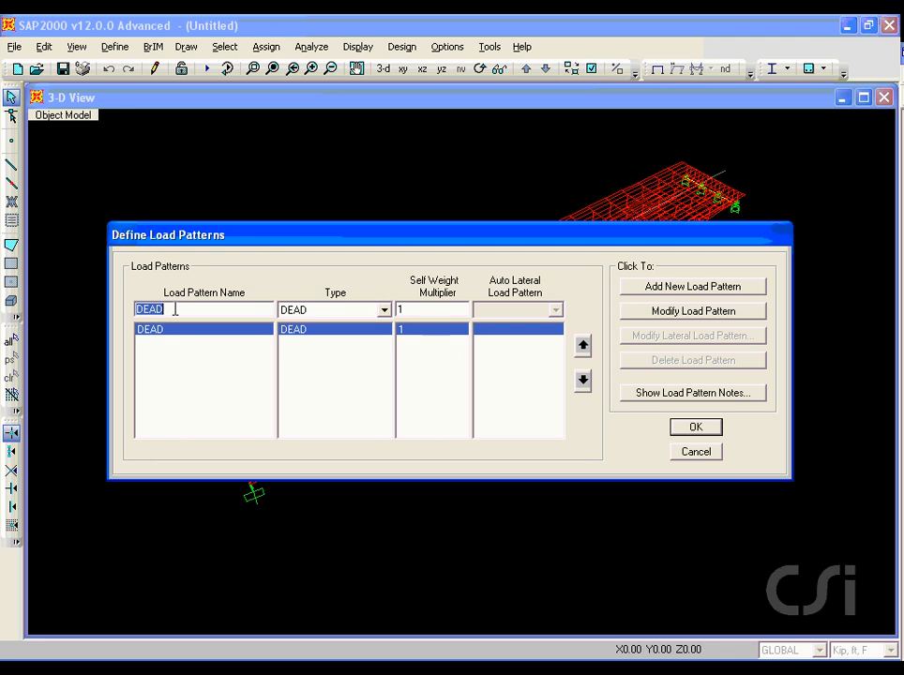
type("PRESTRESS")
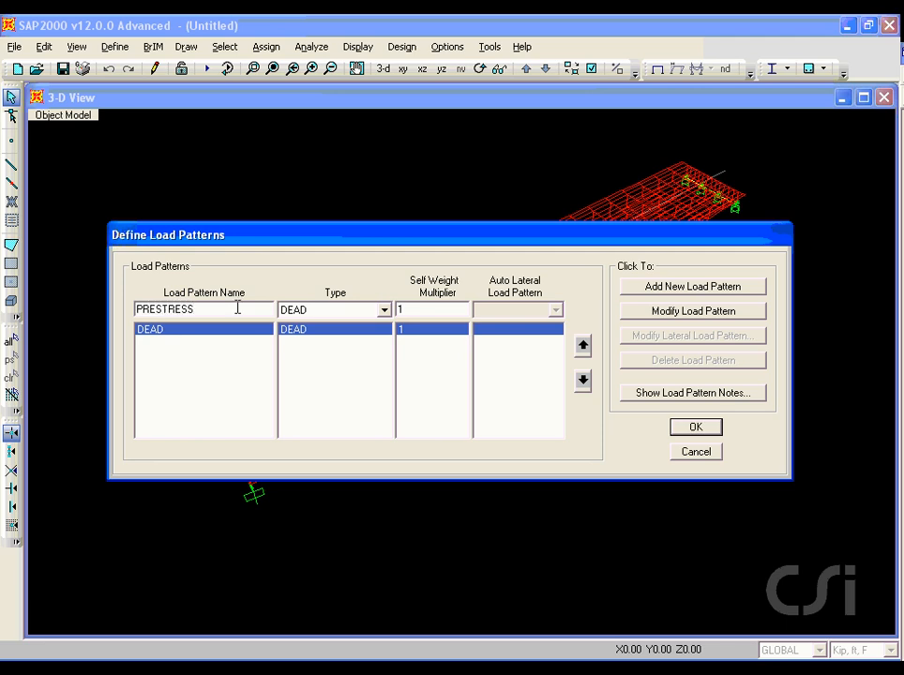
left_click(313, 313)
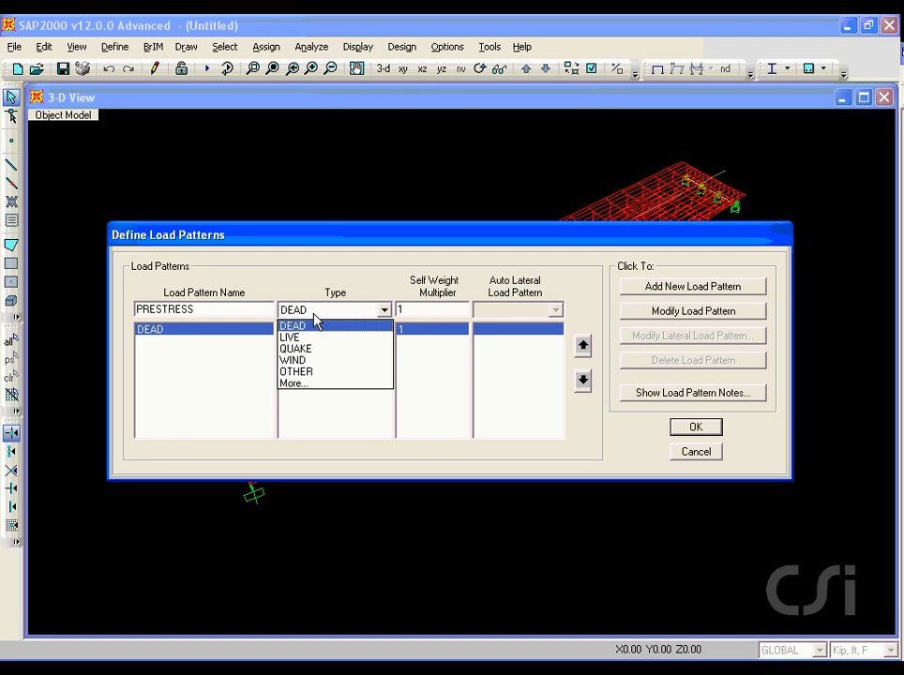
left_click(296, 385)
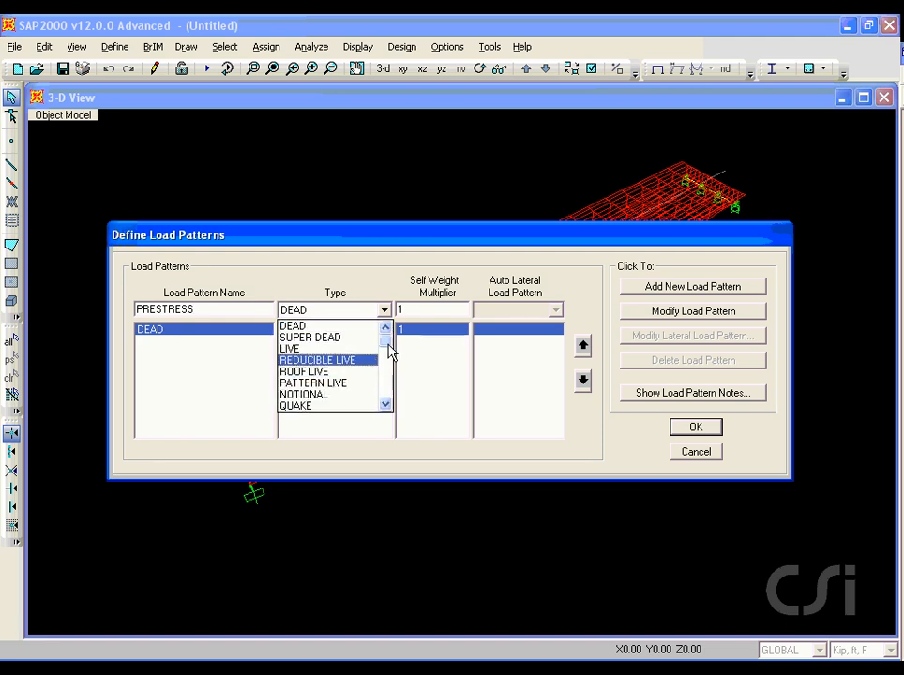
left_click_drag(389, 344, 381, 391)
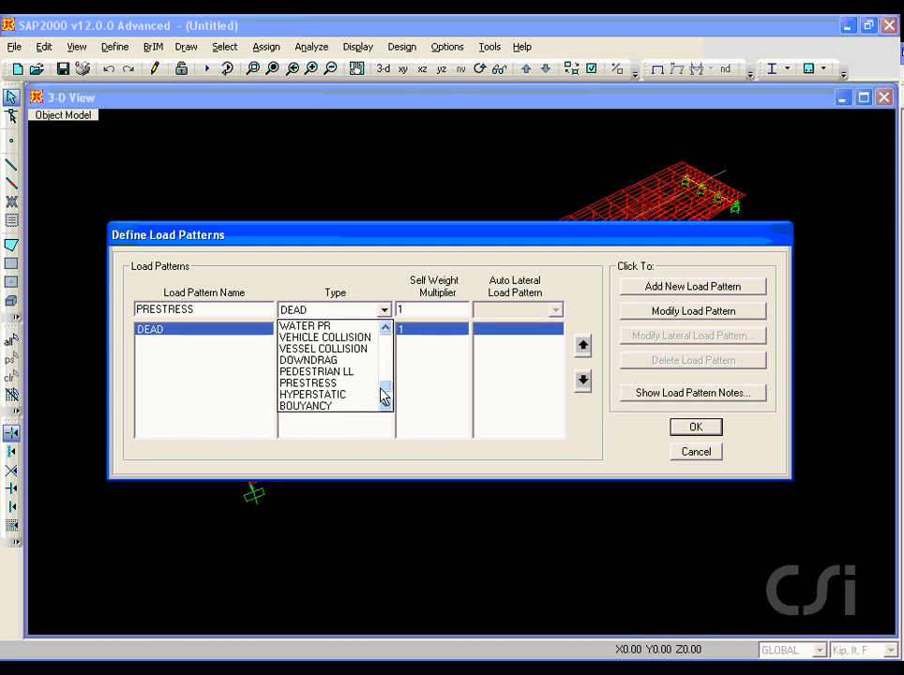
left_click(314, 383)
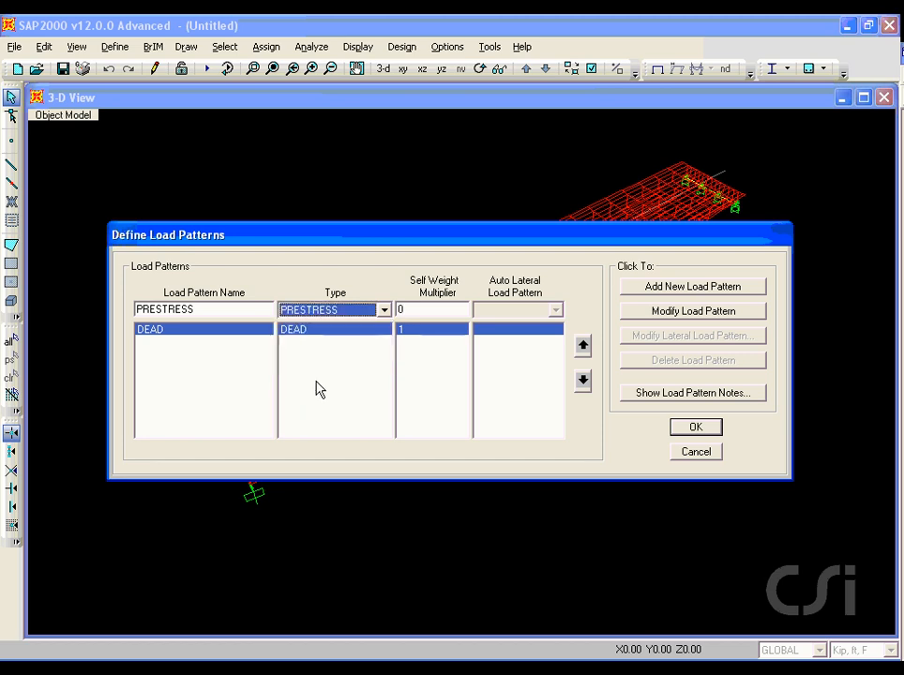
left_click(670, 287)
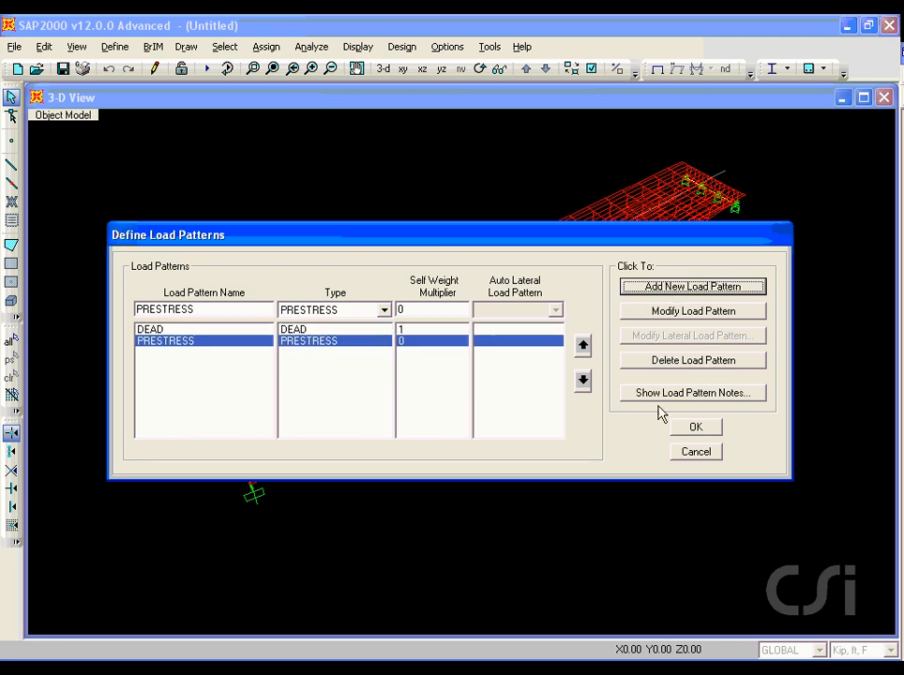
left_click(695, 429)
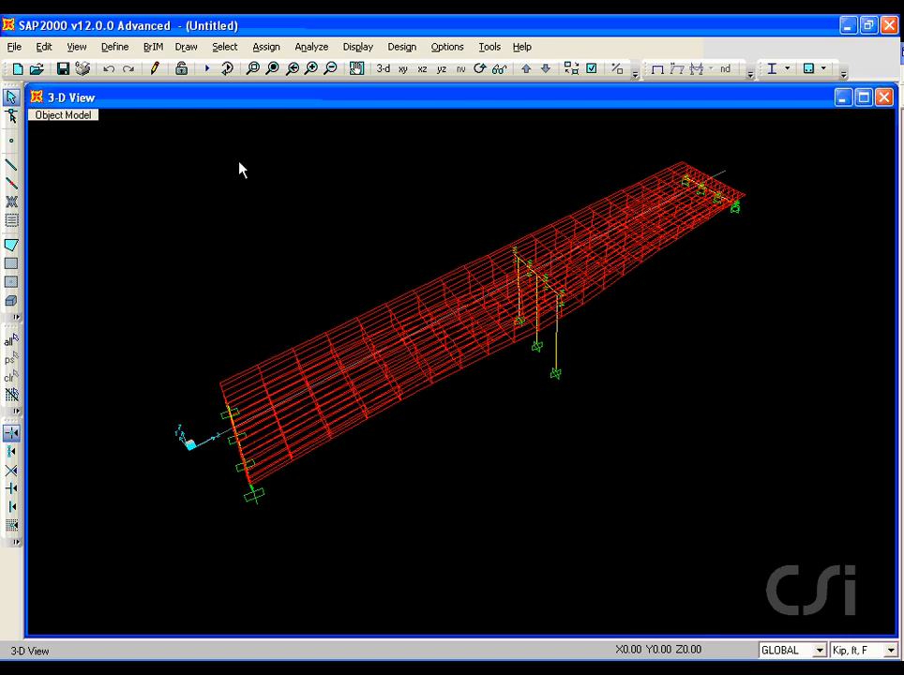
Step: Add a new prestress tendon to bridge object BOBJ1 and assign it to the PRESTRESS load pattern
left_click(154, 47)
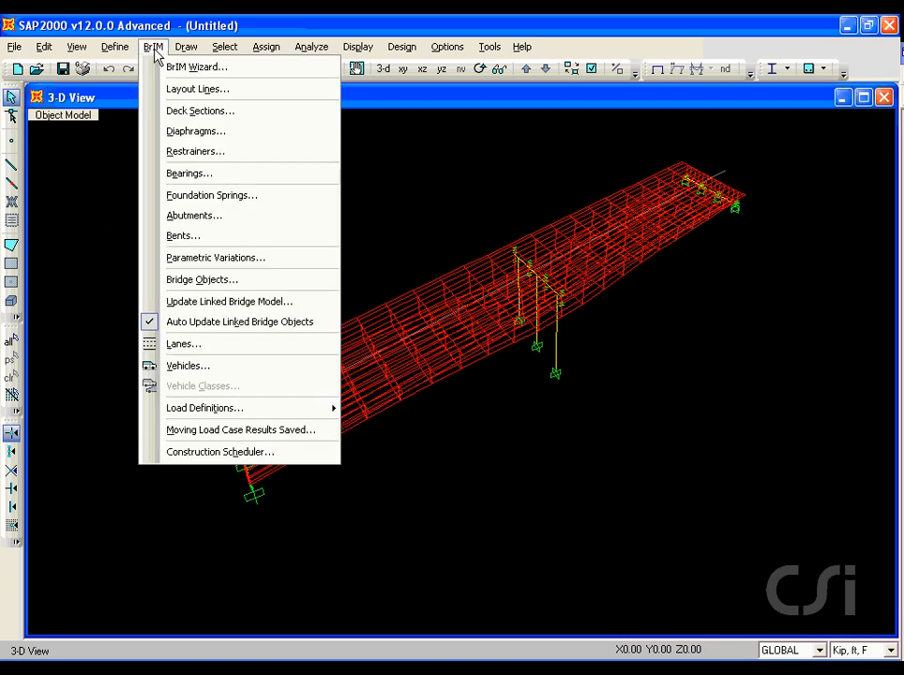
left_click(247, 281)
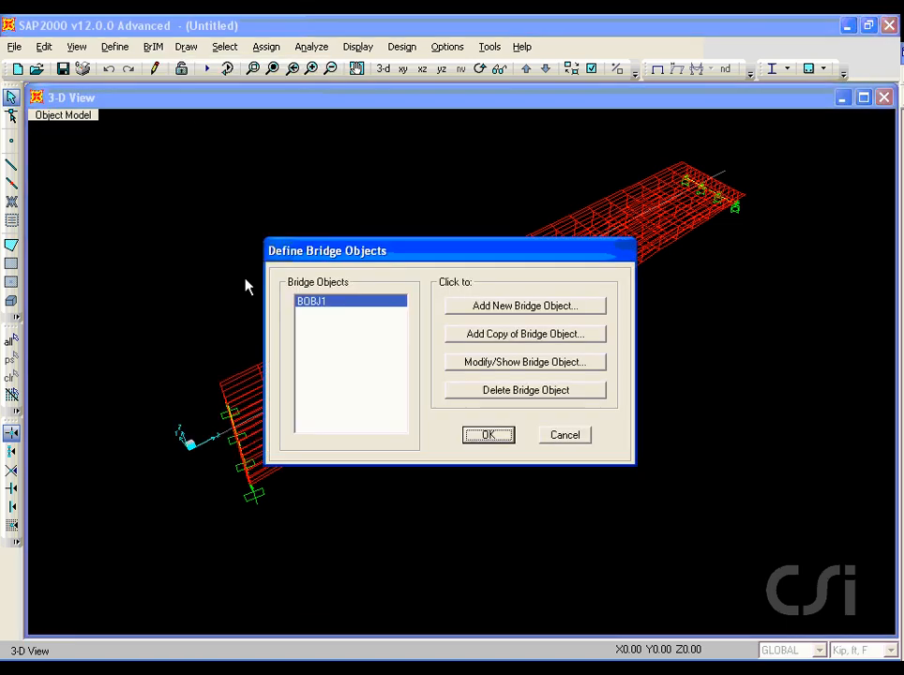
left_click(488, 366)
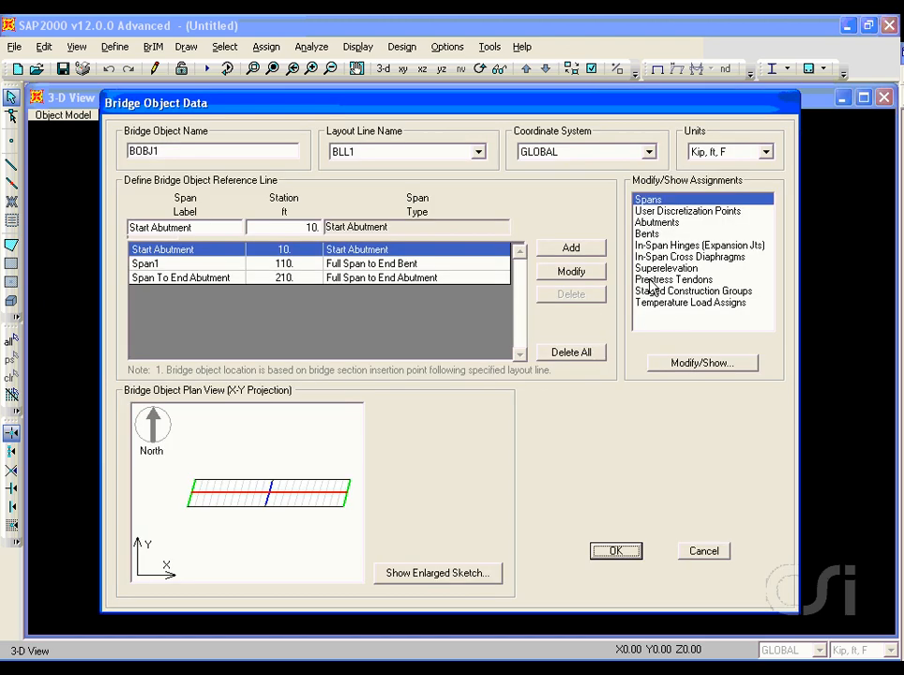
left_click(682, 280)
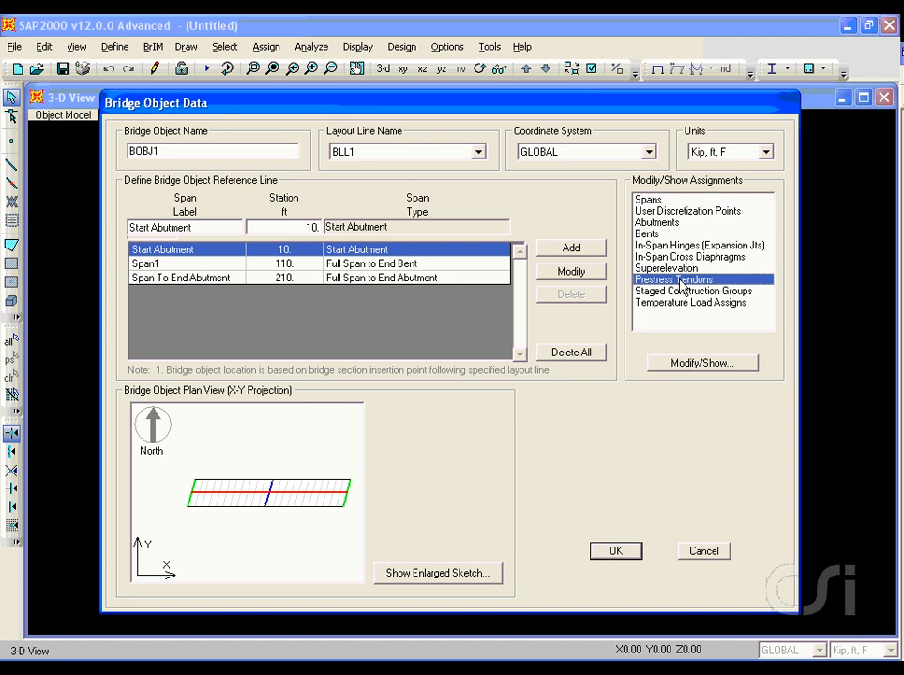
left_click(684, 368)
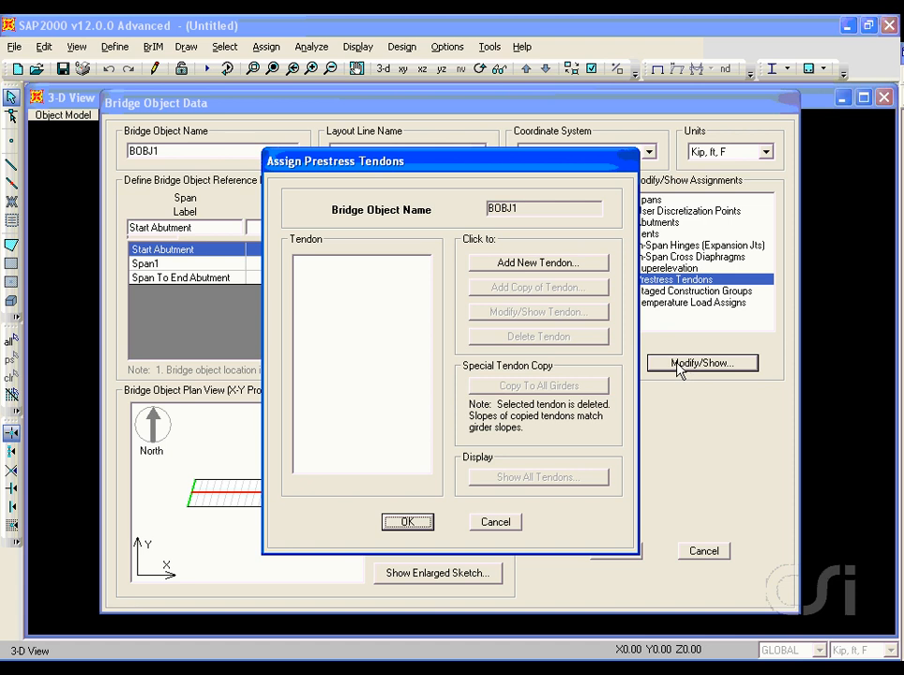
left_click(540, 266)
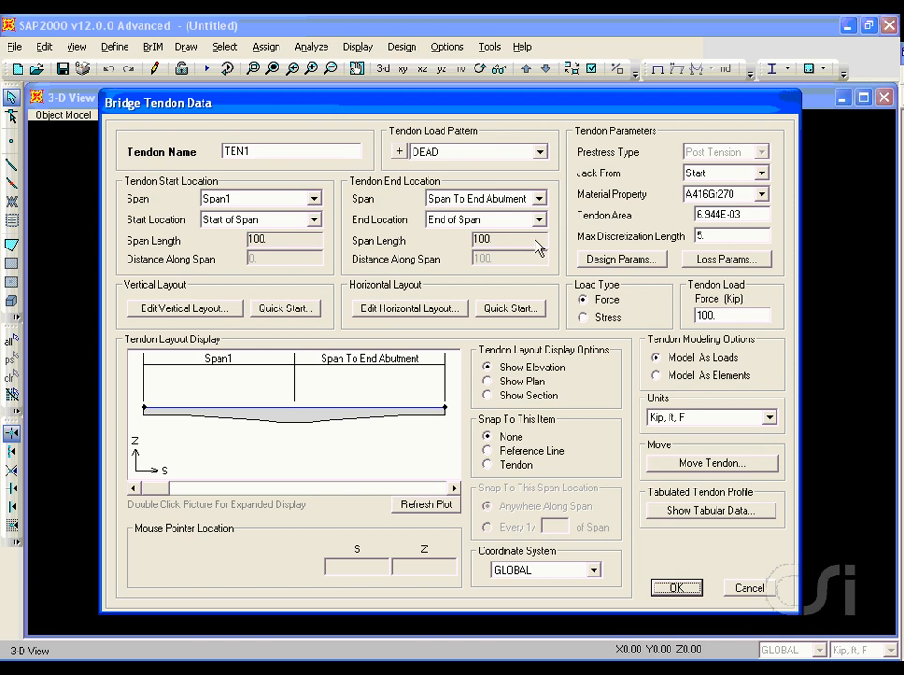
left_click(538, 153)
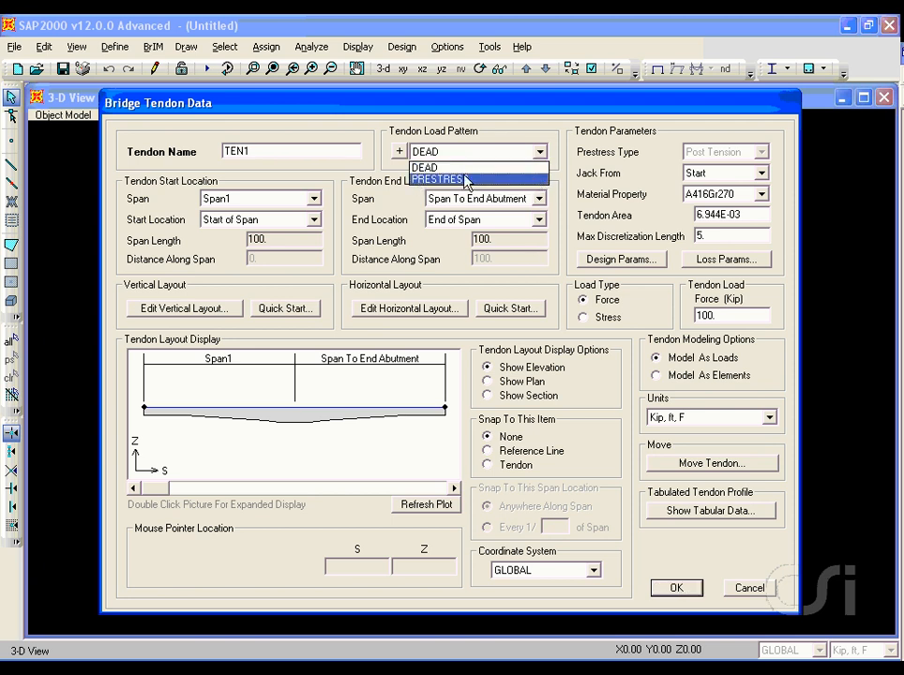
left_click(422, 179)
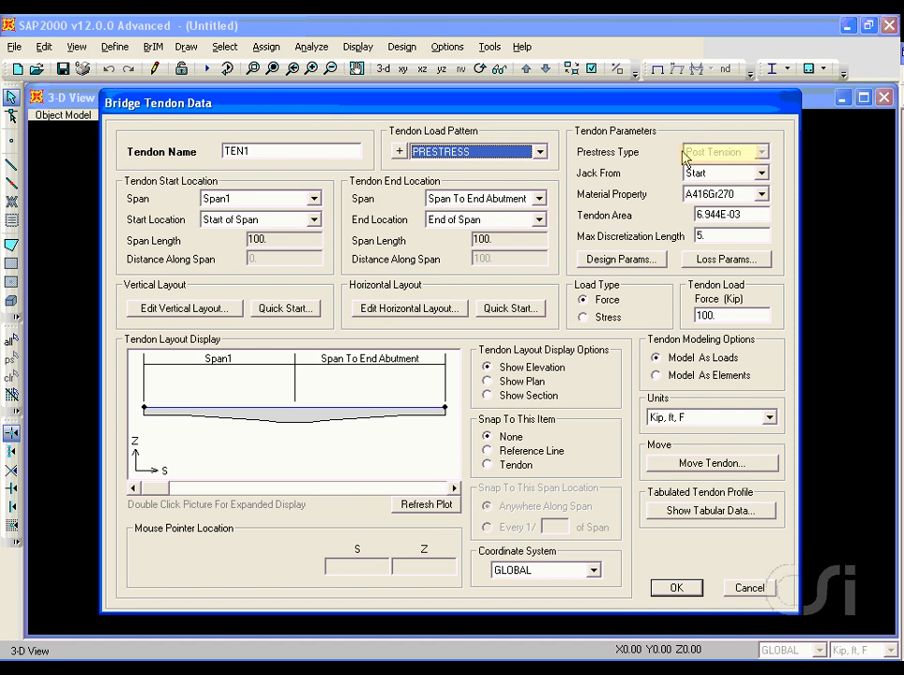
Step: Set the tendon area to 10in2 and the tendon force to 500 kip
left_click(718, 216)
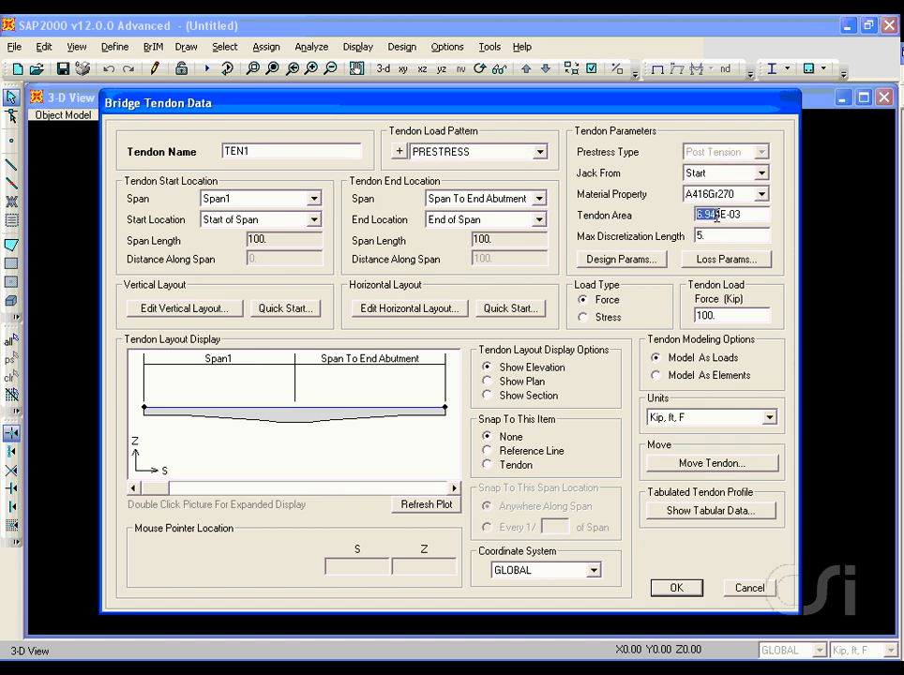
left_click_drag(735, 214, 748, 214)
type("10in2")
double_click(720, 314)
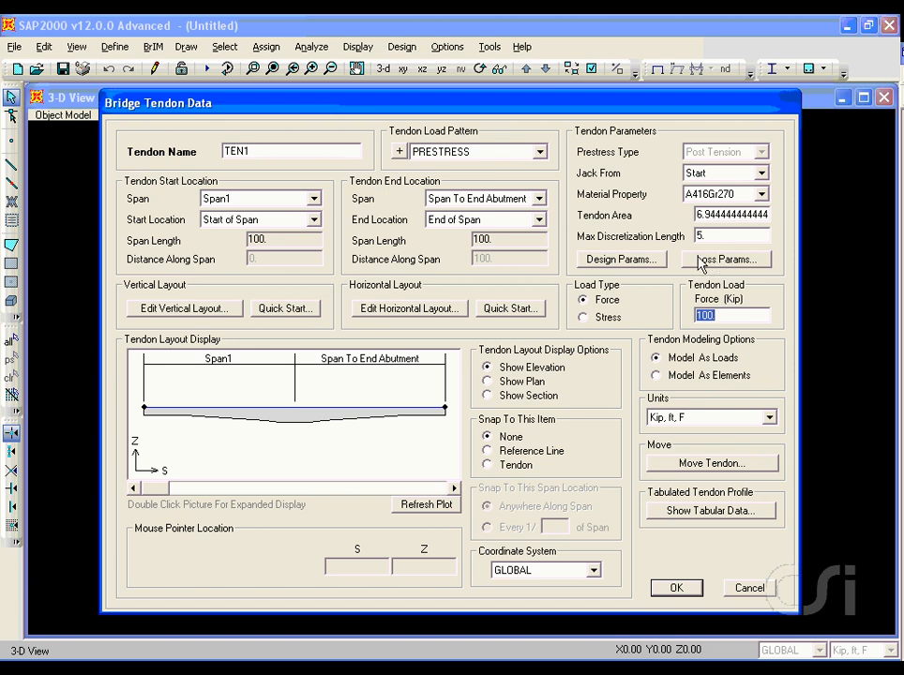
type("5")
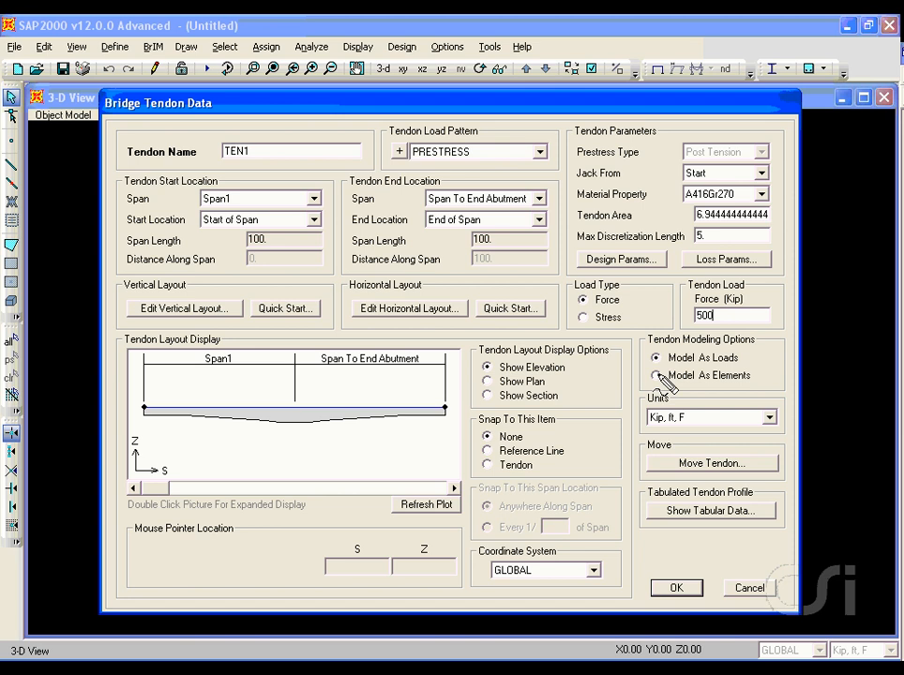
left_click_drag(651, 360, 736, 362)
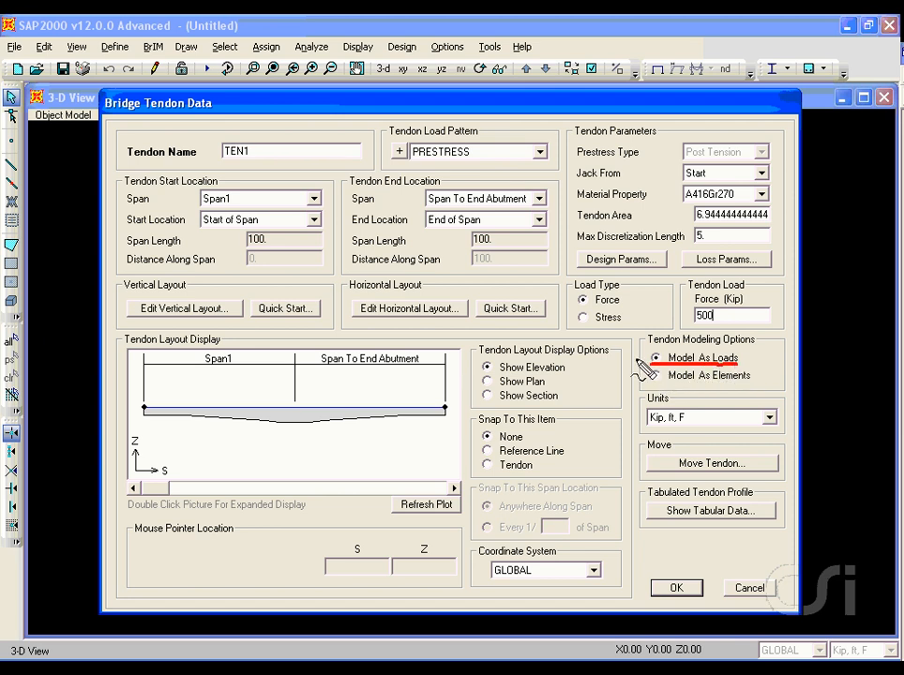
key("Escape")
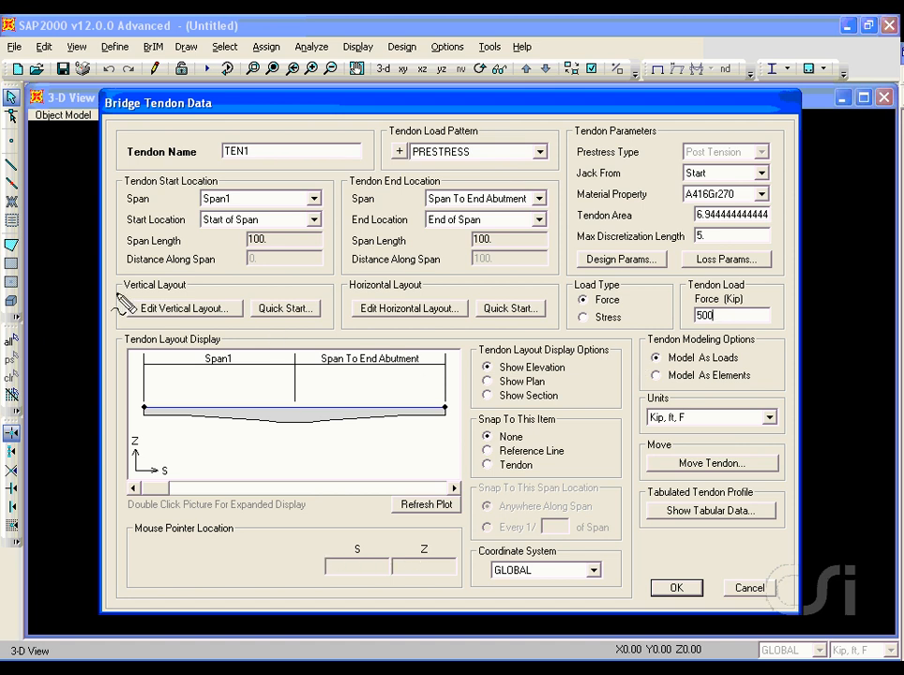
left_click_drag(116, 294, 193, 294)
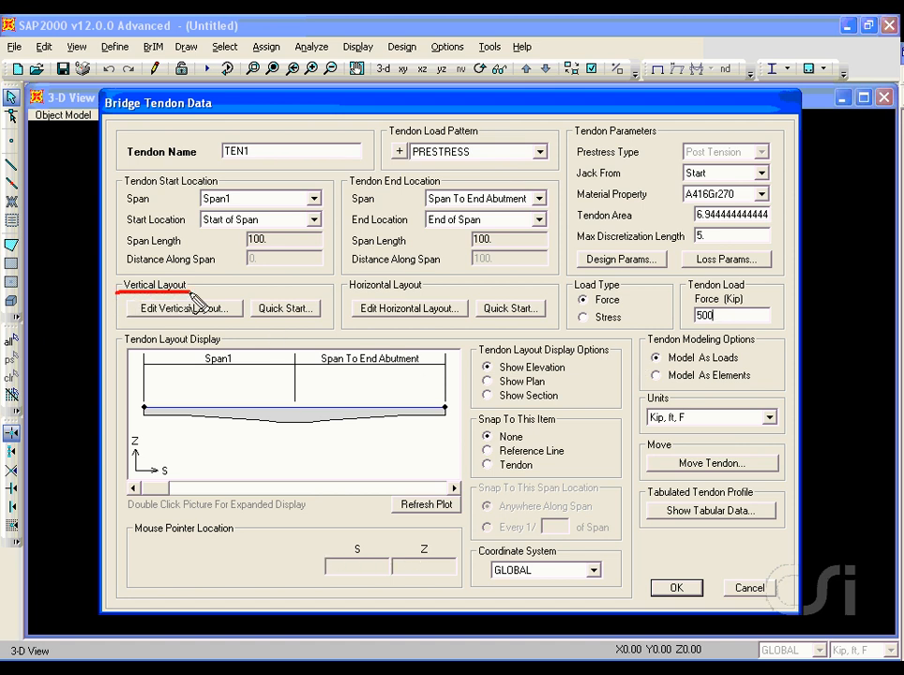
key("Escape")
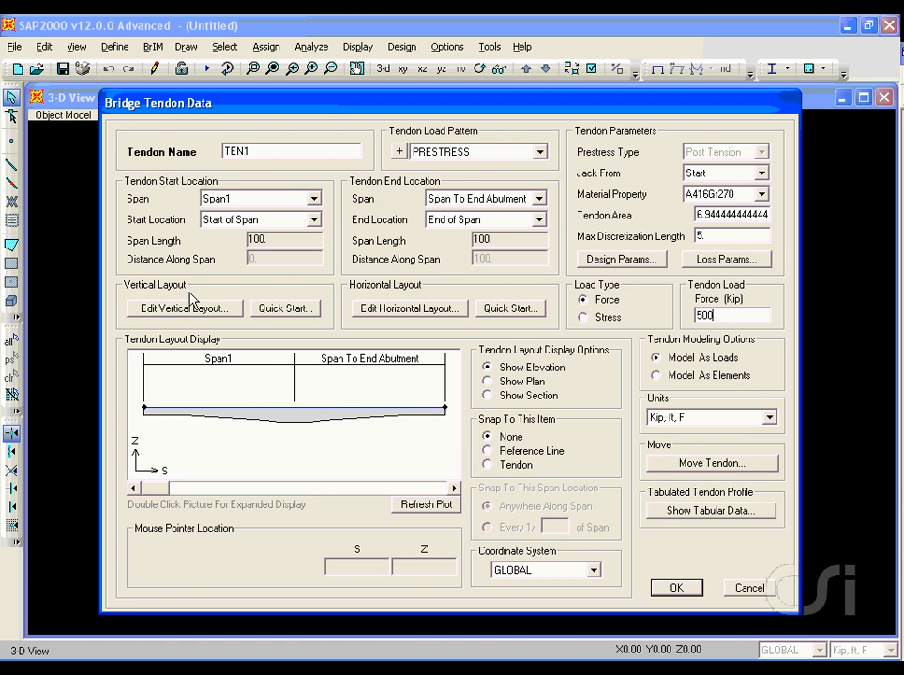
Step: Give the tendon the Parabolic Tendon 1 quick-start vertical layout, refresh its calculated results and finish the layout
left_click(285, 309)
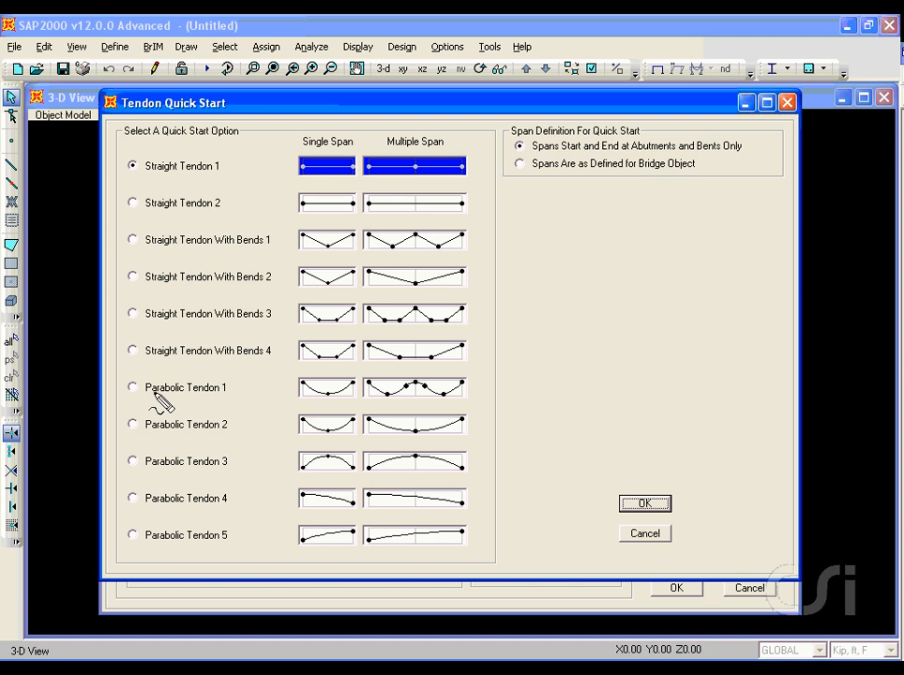
left_click_drag(145, 399, 221, 397)
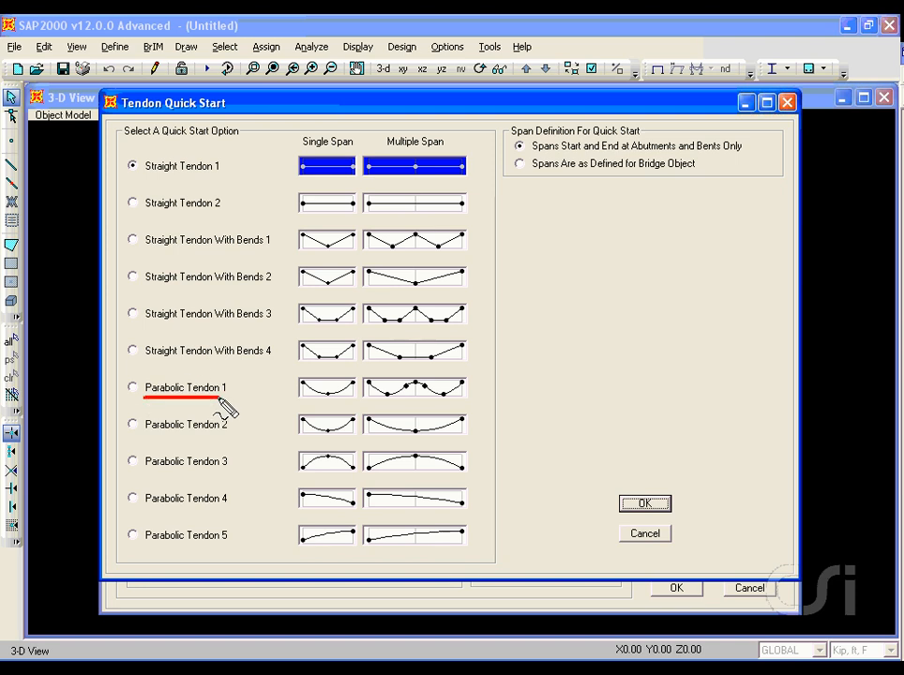
key("Escape")
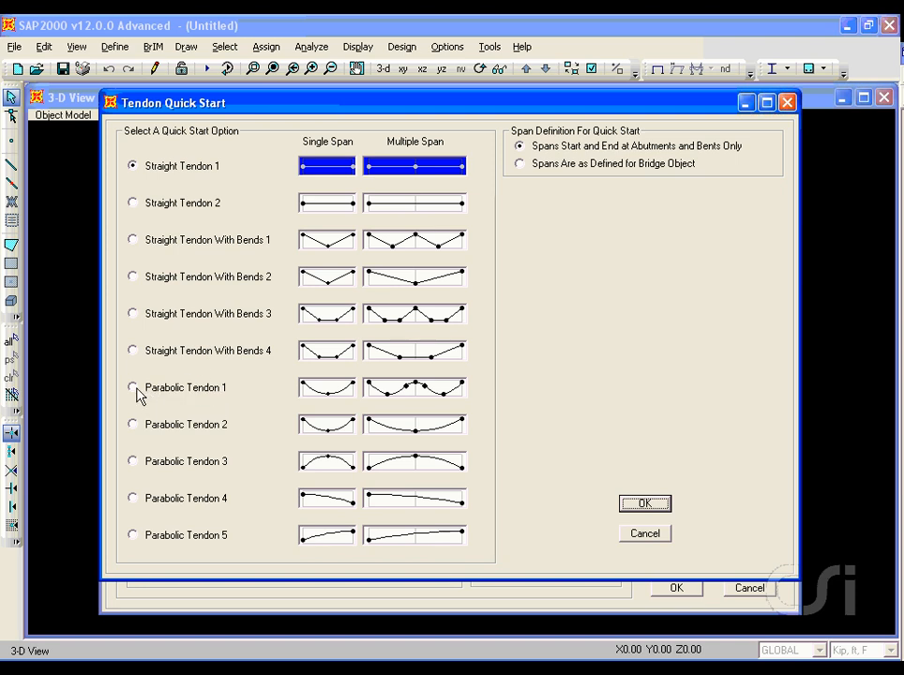
left_click(135, 393)
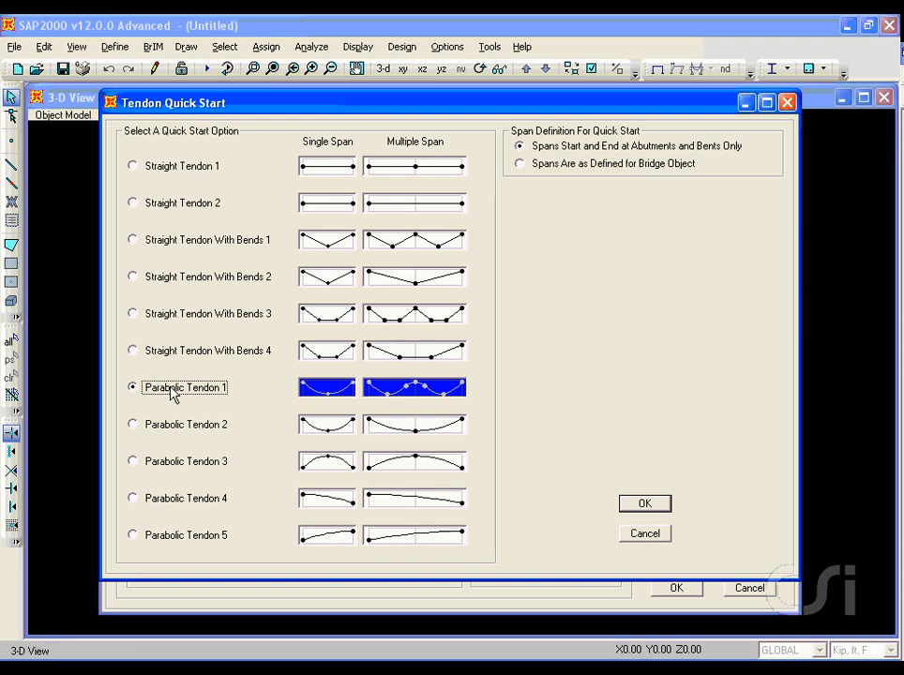
left_click(633, 505)
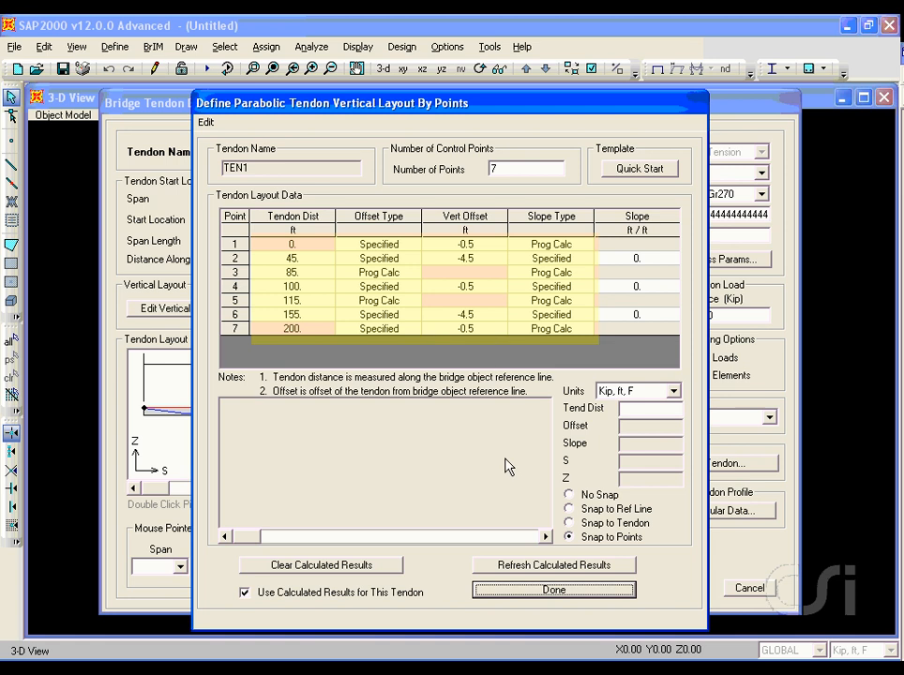
left_click(579, 567)
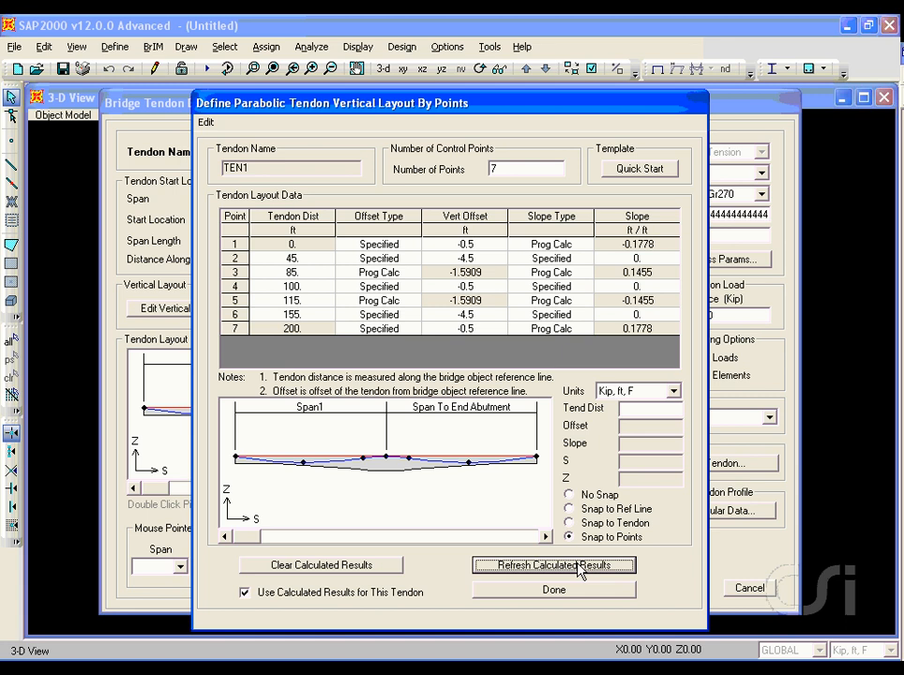
left_click(554, 591)
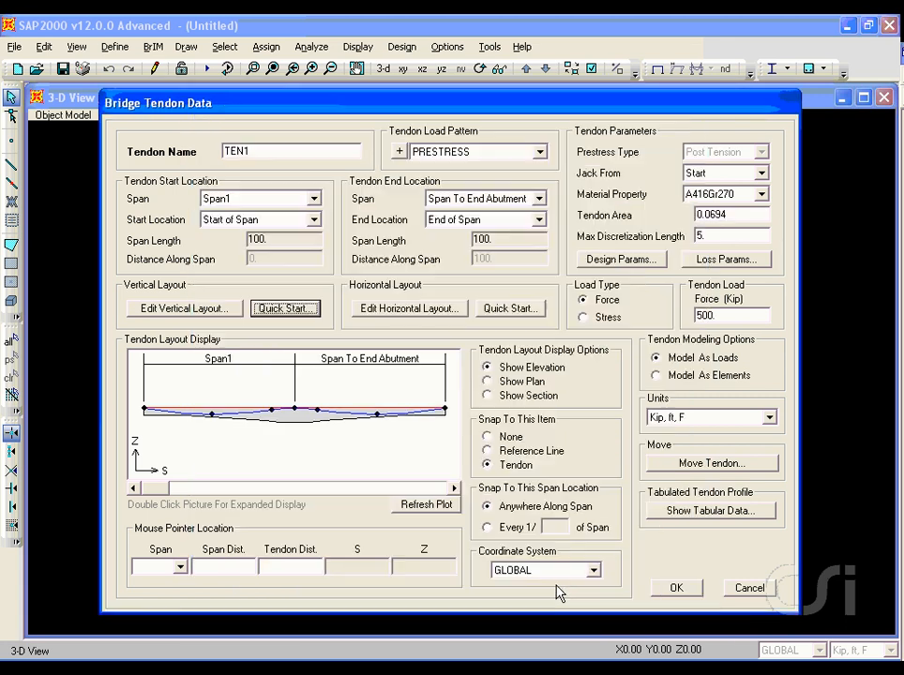
Step: Accept the tendon definition and copy tendon TEN1 to all girders of the bridge object
left_click(668, 589)
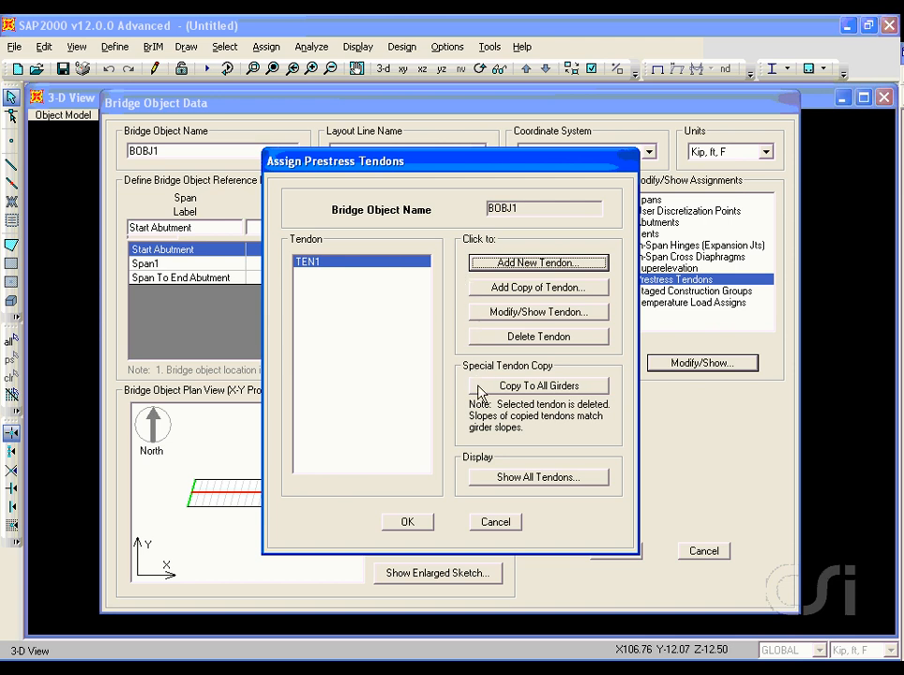
left_click_drag(479, 394, 572, 395)
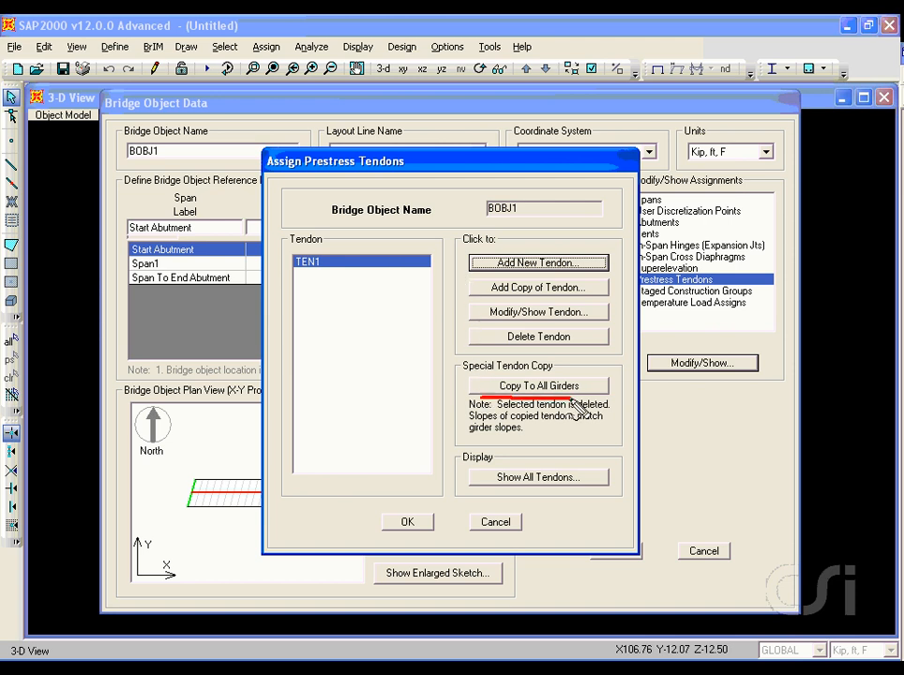
left_click(516, 387)
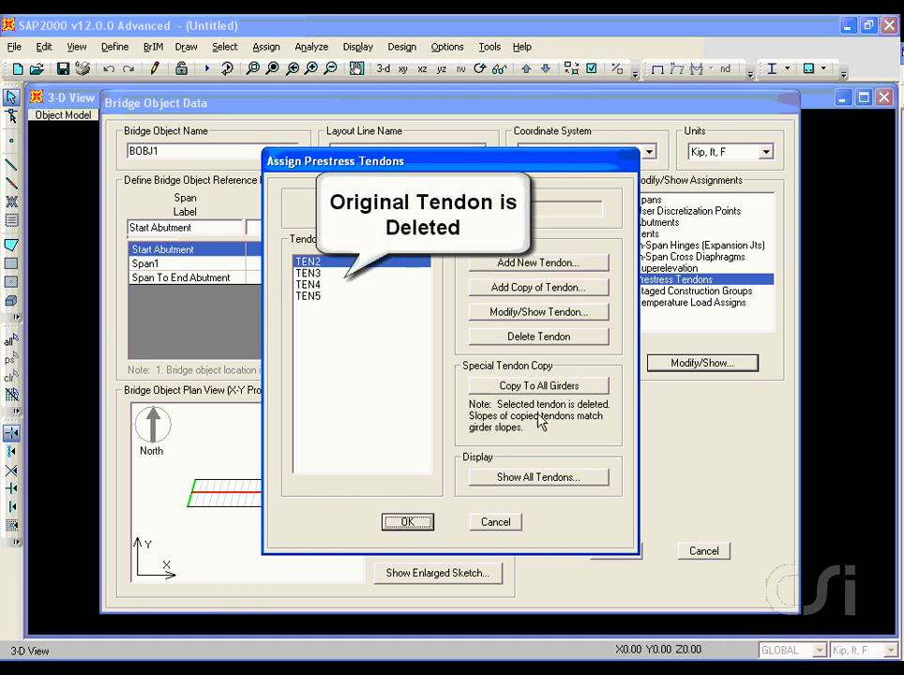
Step: Display all tendons and examine their position in the cross section at successive stations along both spans
left_click(549, 478)
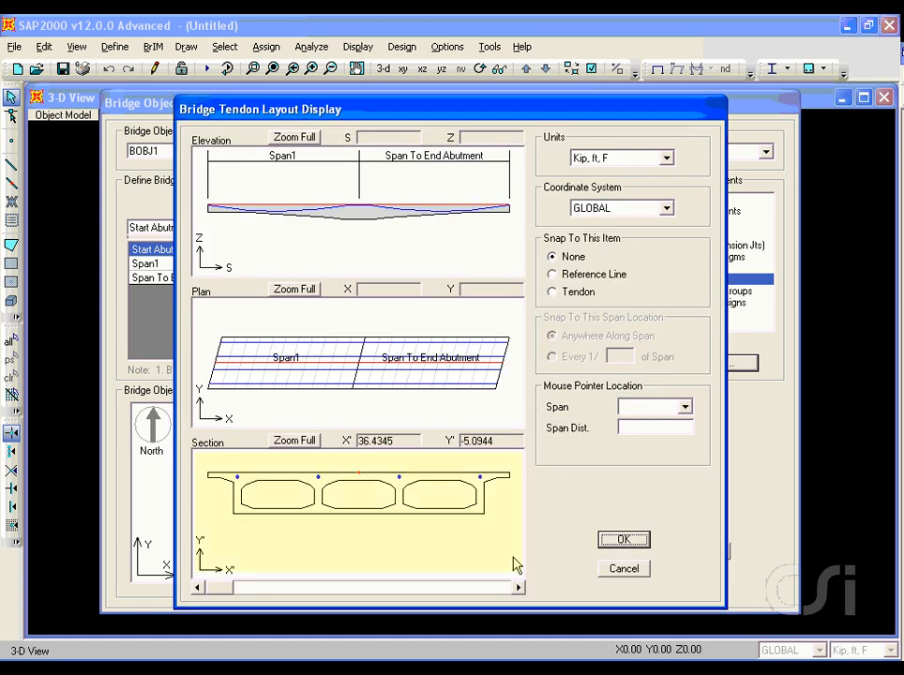
left_click(517, 589)
left_click(516, 589)
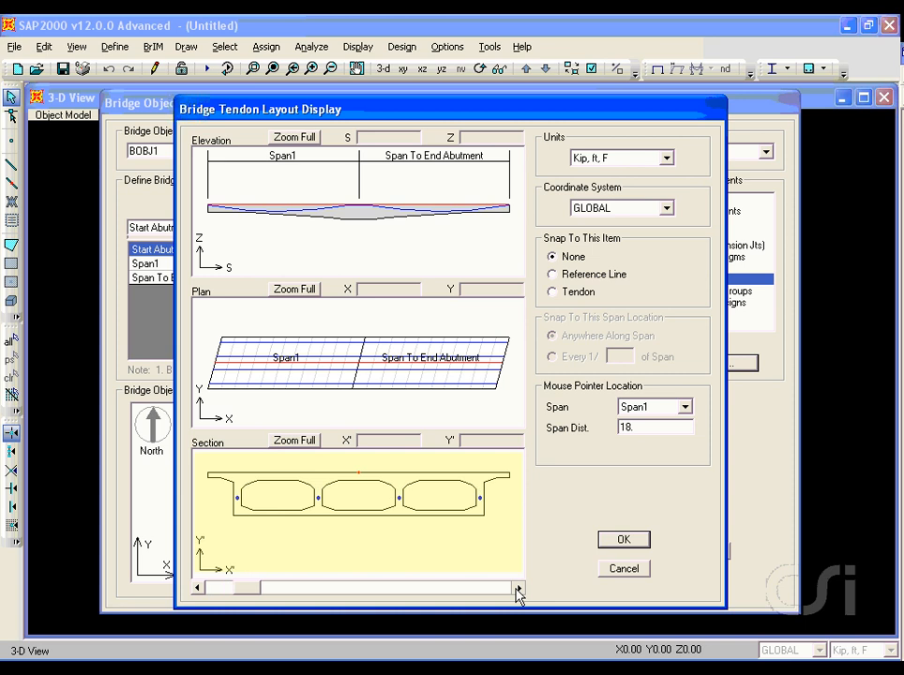
left_click(516, 589)
left_click(516, 590)
left_click(516, 589)
left_click(517, 589)
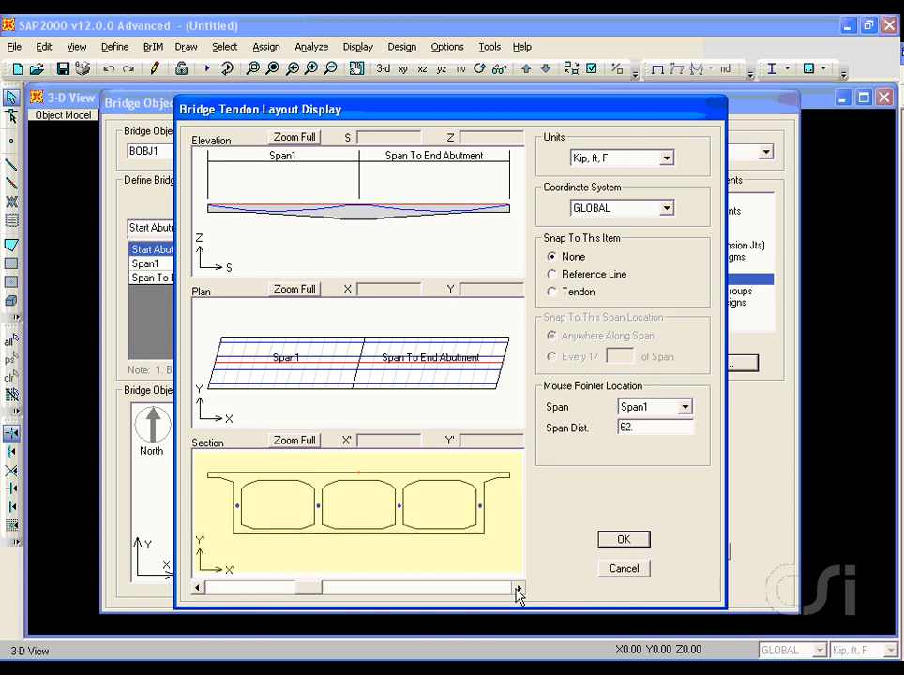
left_click(517, 589)
left_click(517, 589)
left_click(517, 589)
left_click(517, 589)
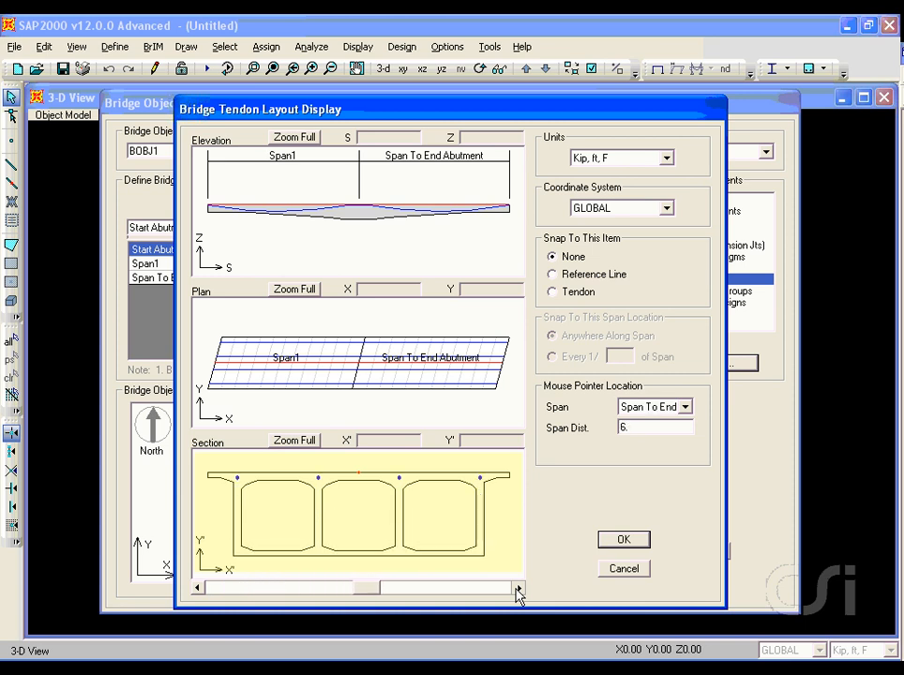
left_click(517, 589)
left_click(517, 589)
left_click(516, 589)
left_click(517, 589)
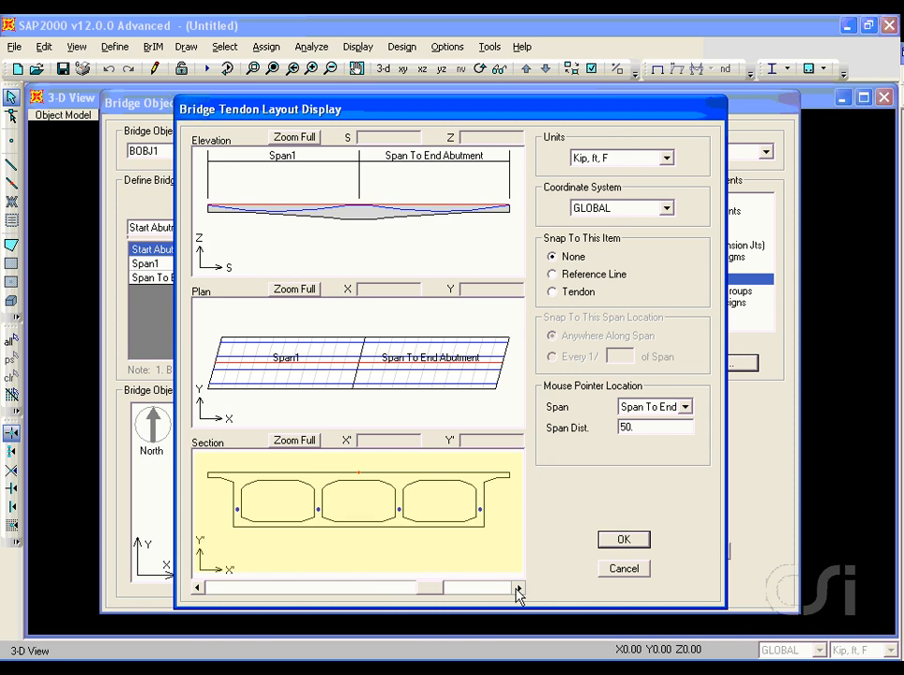
left_click(517, 589)
left_click(517, 589)
left_click(517, 589)
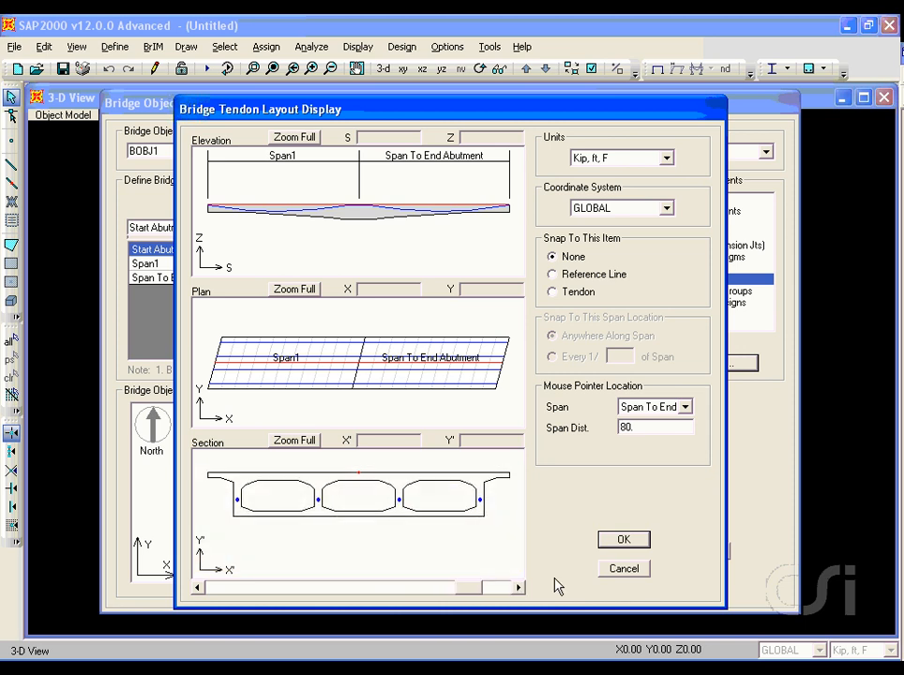
left_click(623, 540)
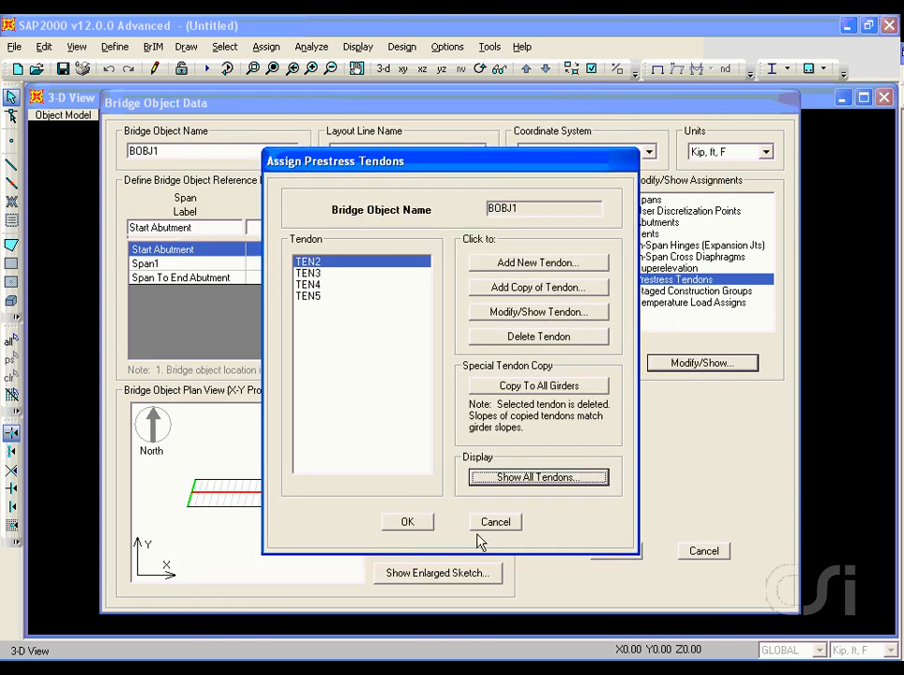
Step: Accept the prestress tendon assignments and the BOBJ1 bridge object definition
left_click(407, 522)
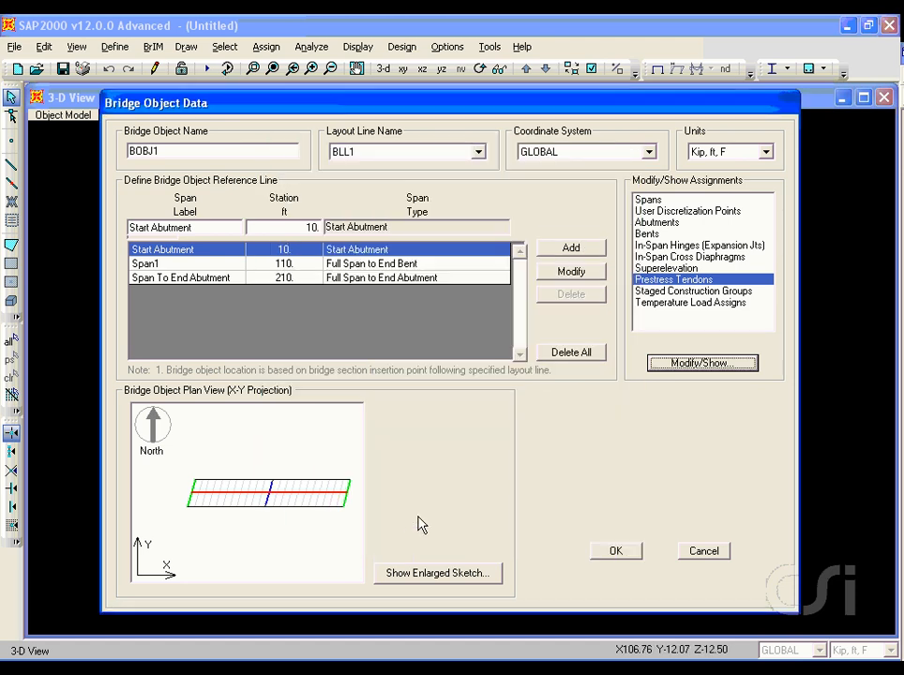
left_click(611, 552)
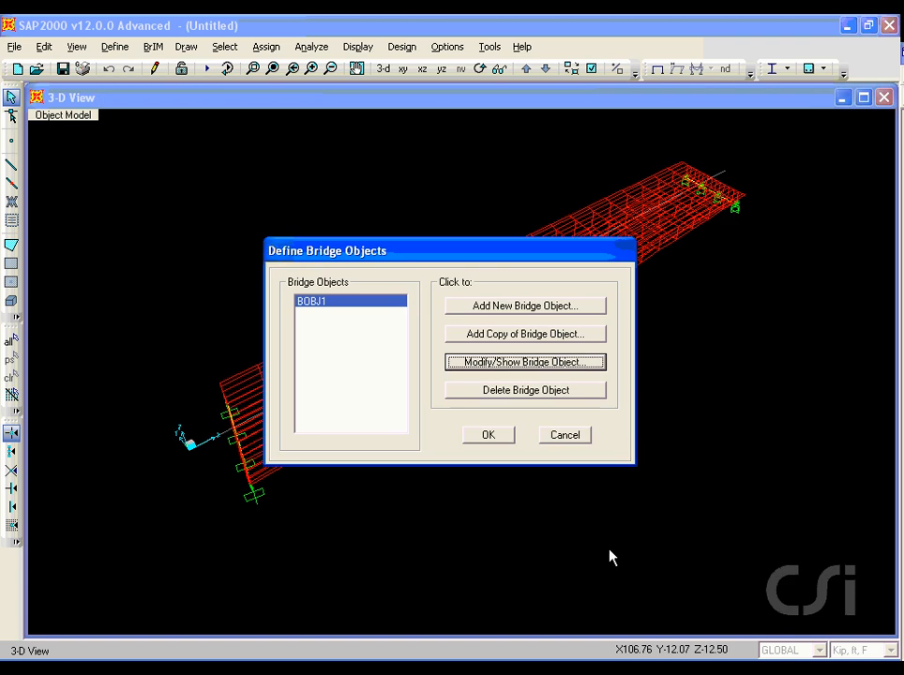
left_click(481, 437)
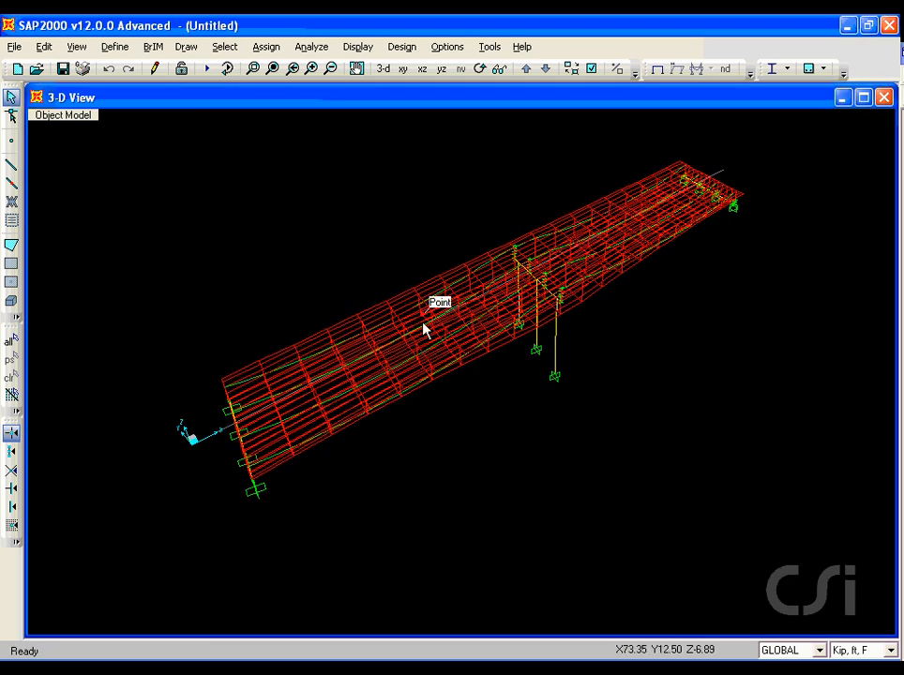
Step: Temporarily hide the area objects in the 3D view to examine the tendon profiles, and restore the areas
left_click(592, 69)
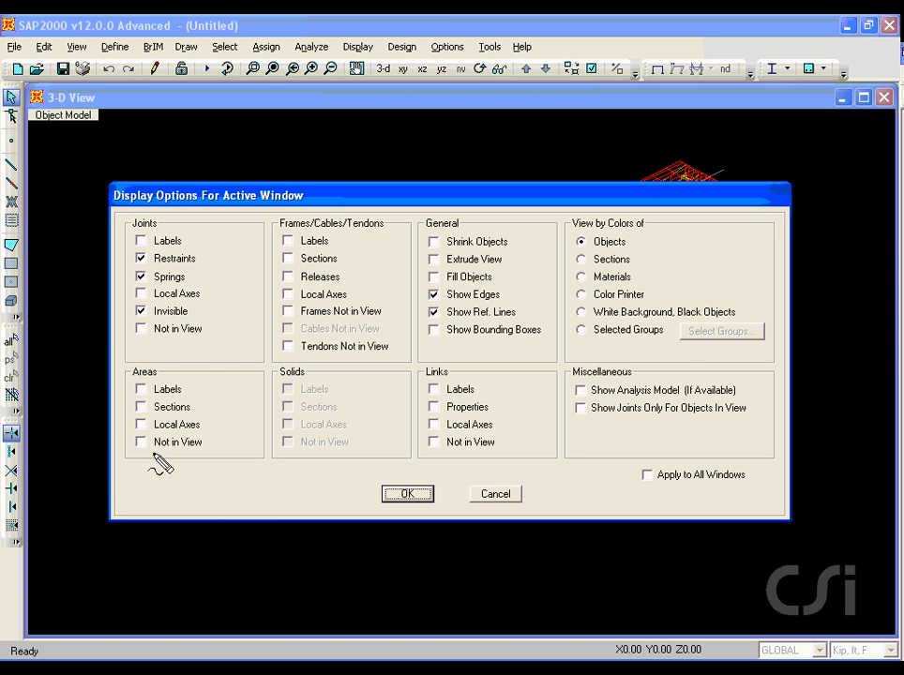
left_click_drag(152, 456, 201, 451)
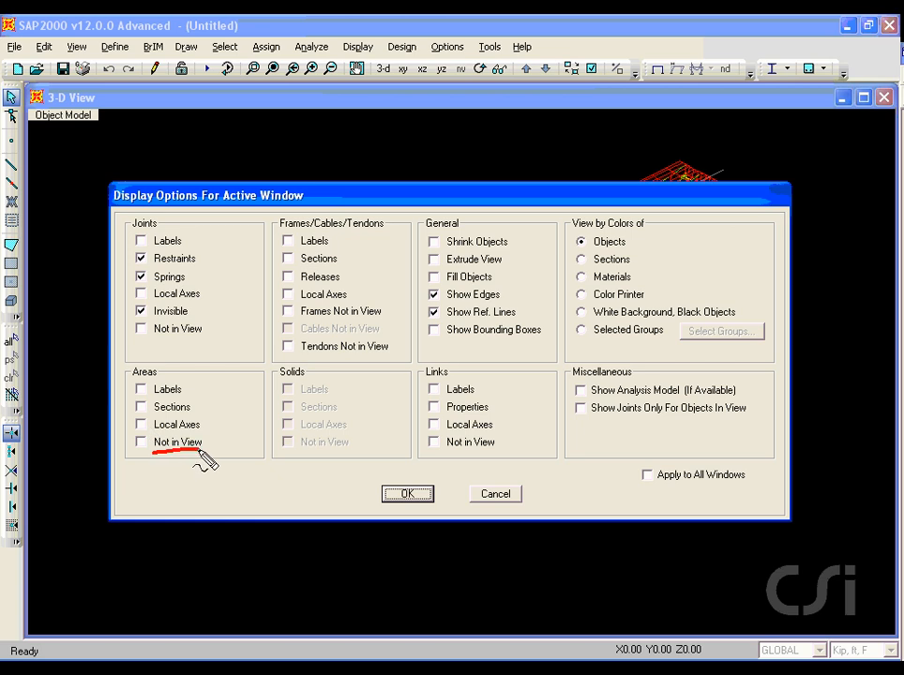
left_click(142, 444)
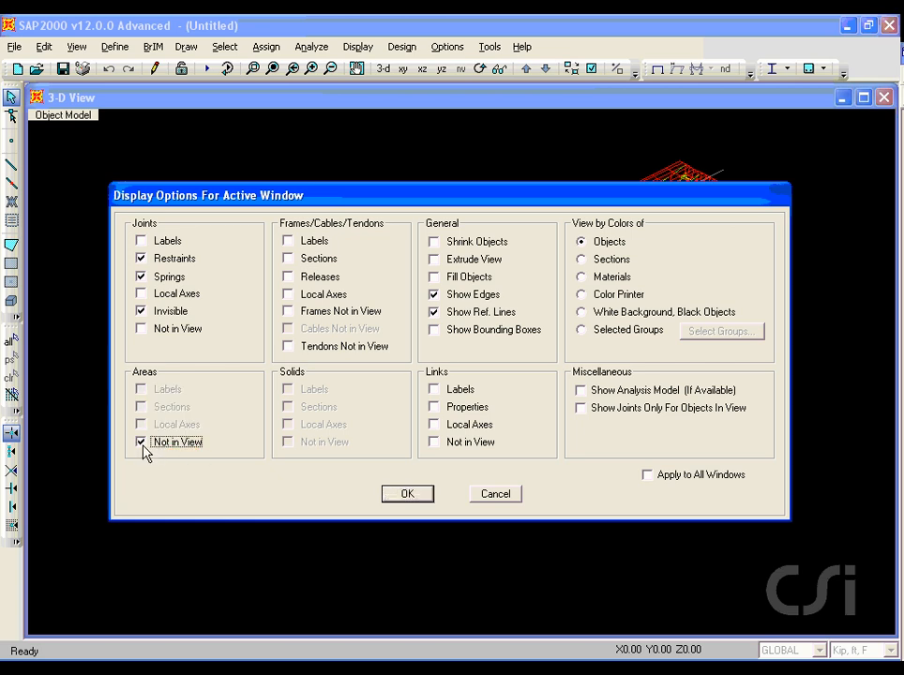
left_click(406, 493)
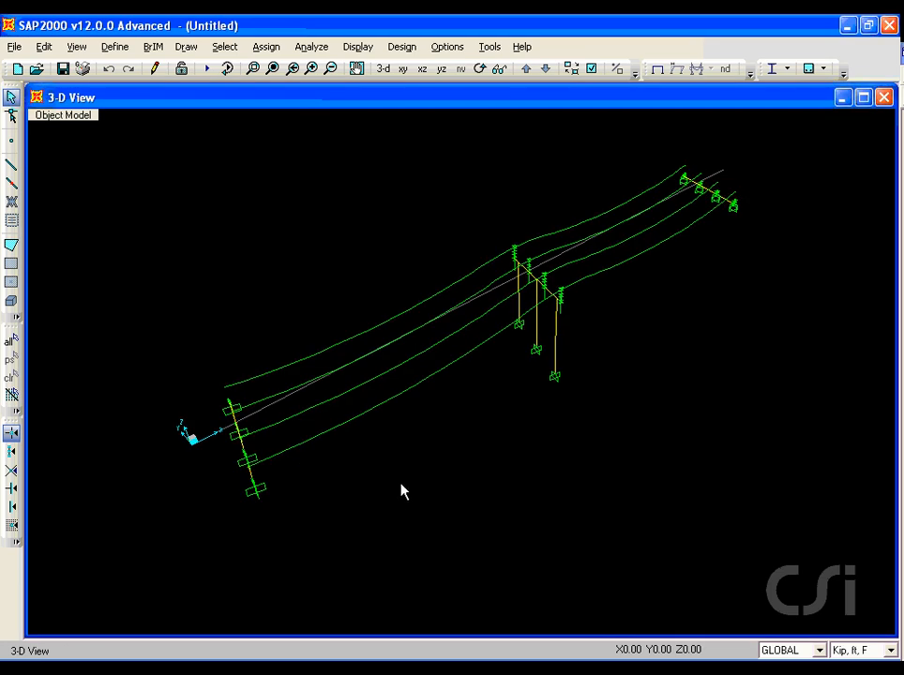
left_click(591, 70)
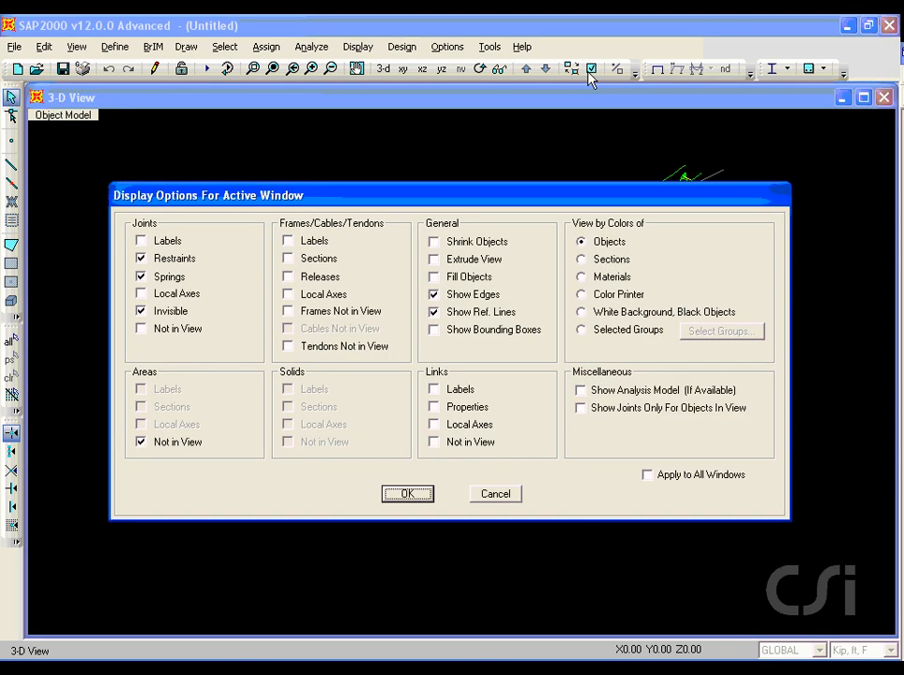
left_click(166, 440)
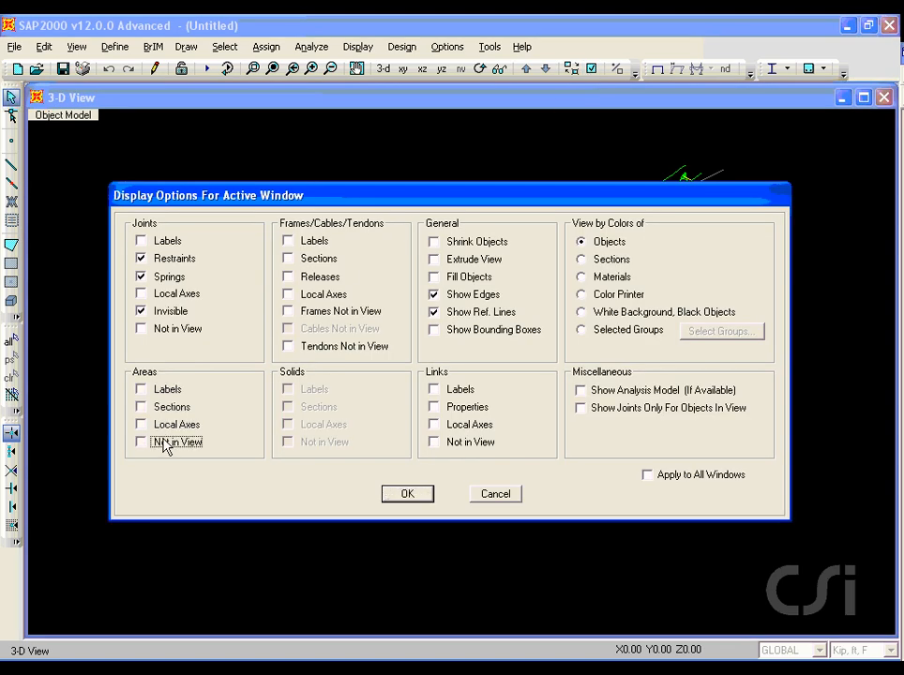
left_click(409, 494)
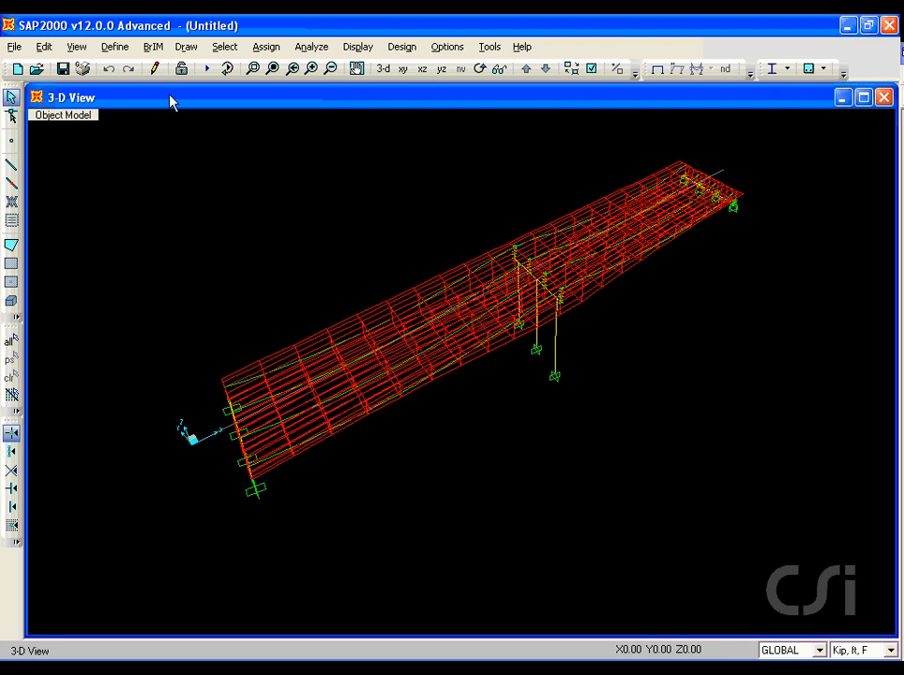
Step: Create a lane from layout line BLL1 and add its first point at station 0, centerline offset -9 ft and width 14 ft
left_click(153, 47)
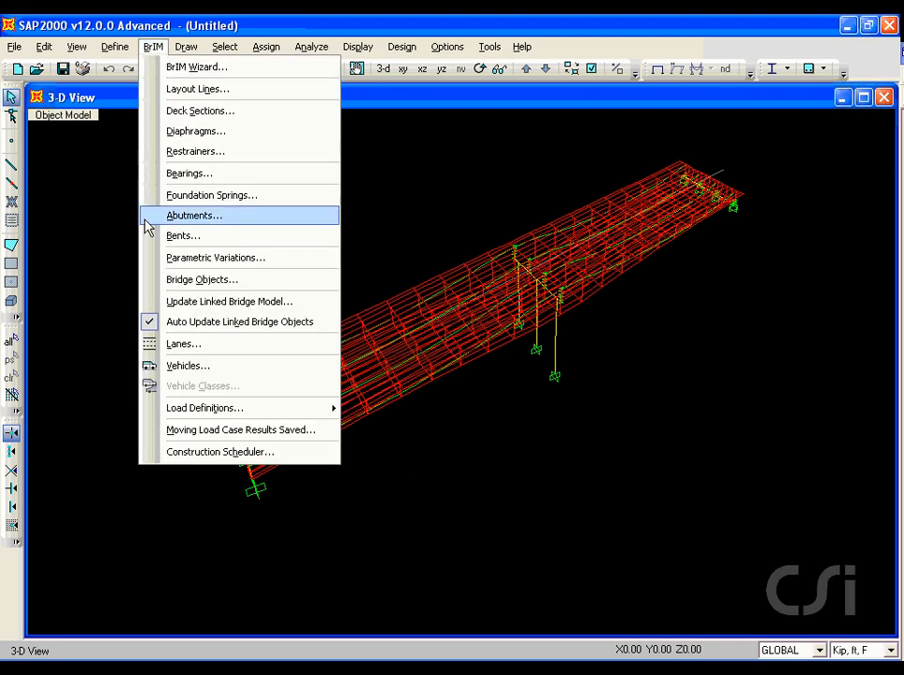
left_click(235, 351)
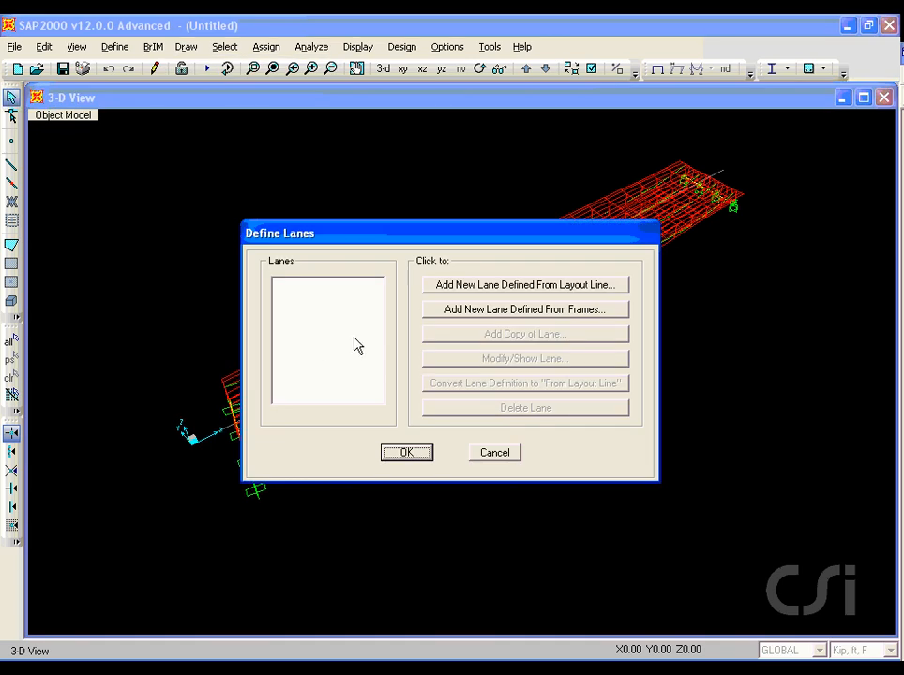
key("ctrl+shift+d")
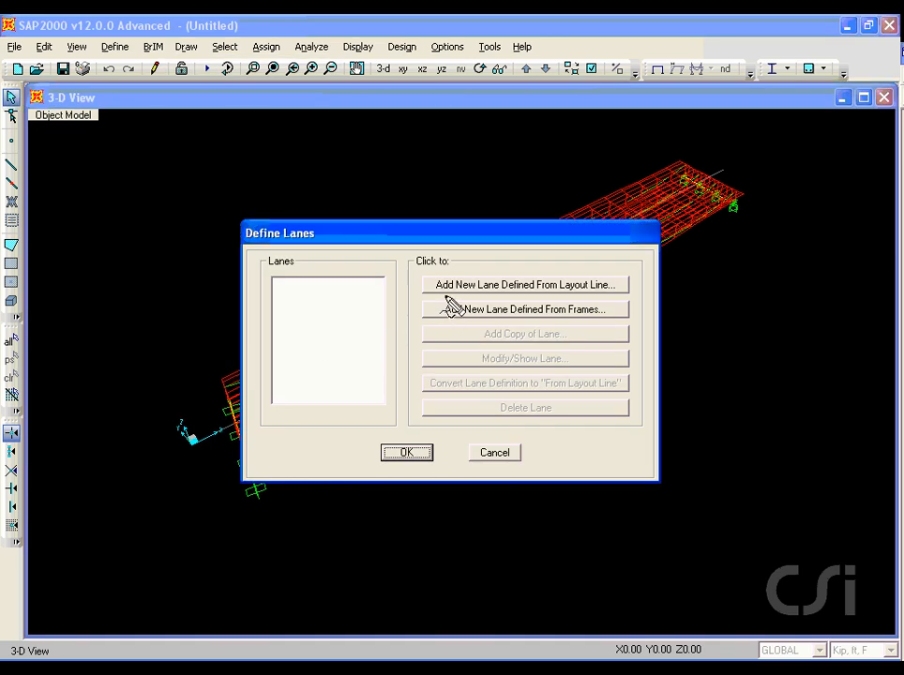
left_click_drag(443, 295, 547, 296)
key("Escape")
left_click(541, 291)
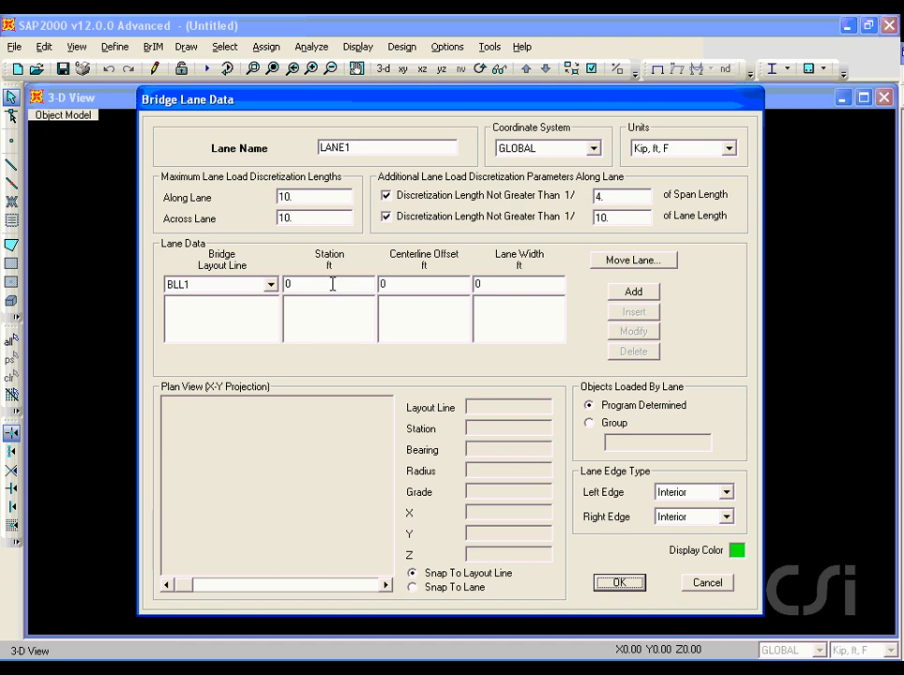
left_click(395, 285)
left_click(504, 286)
left_click(622, 294)
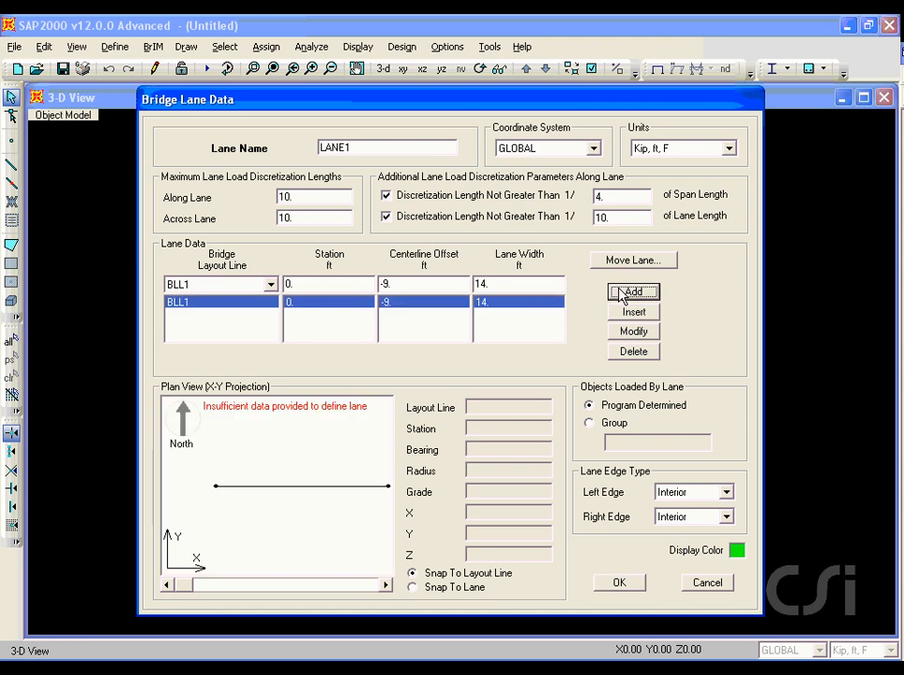
Step: Add a second lane point at station 220 ft with the same offset and width
left_click(339, 285)
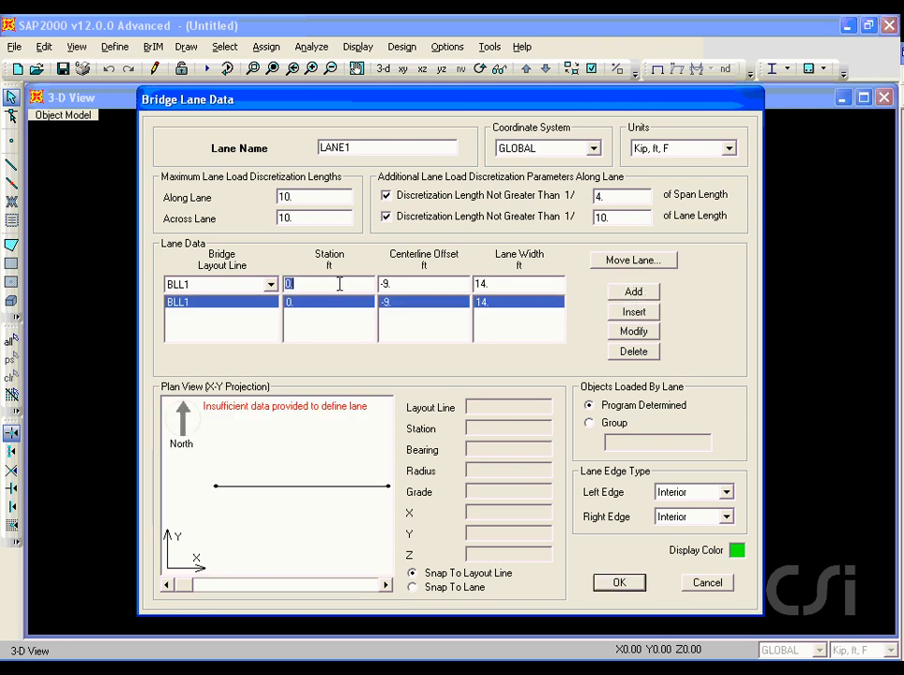
type("220")
left_click(632, 295)
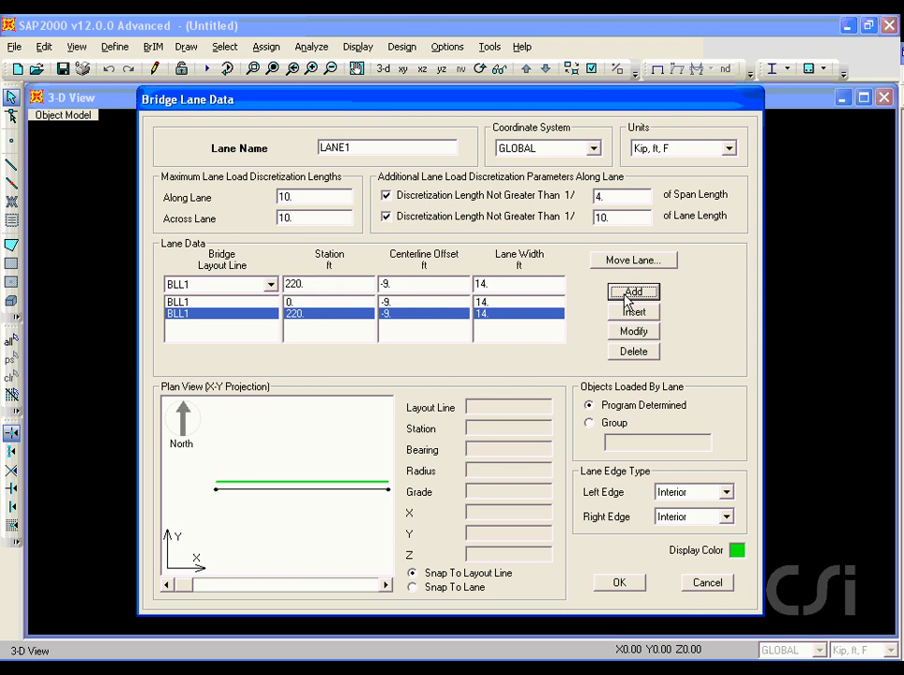
Step: Set the display color of LANE1 to bright red and accept the lane data
left_click(737, 553)
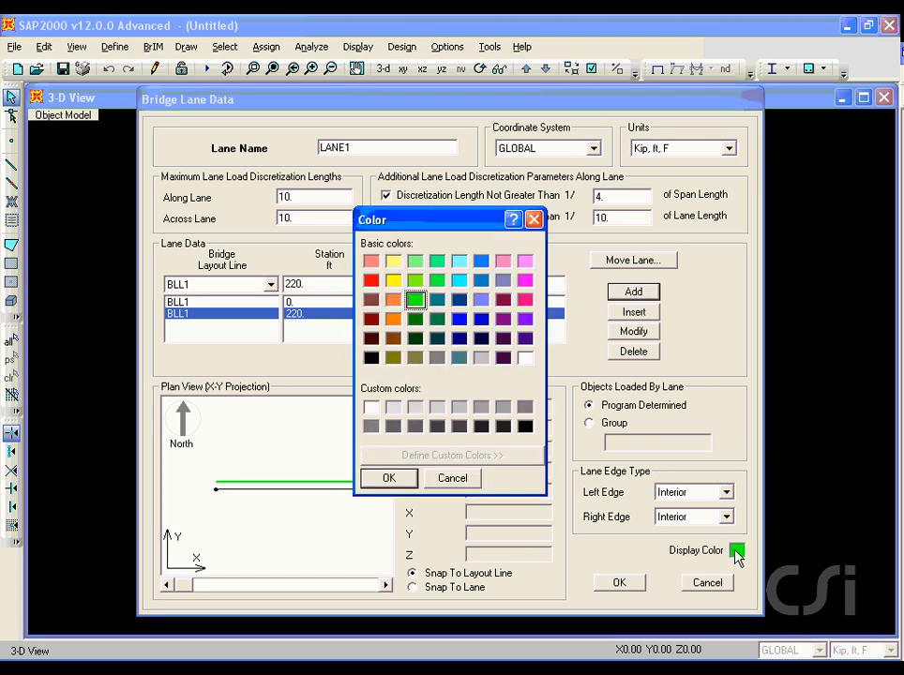
left_click(372, 281)
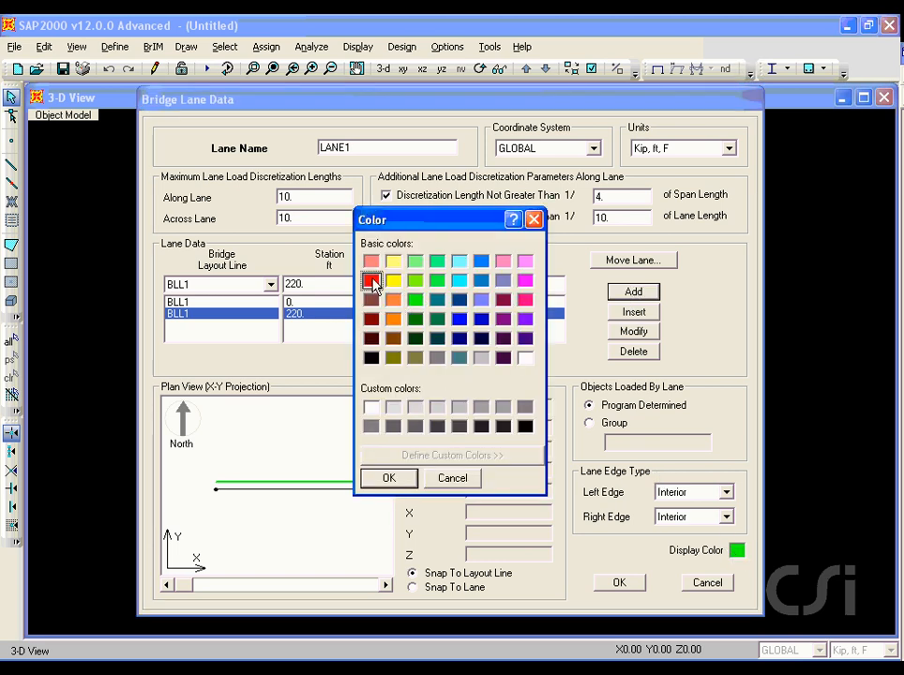
left_click(388, 479)
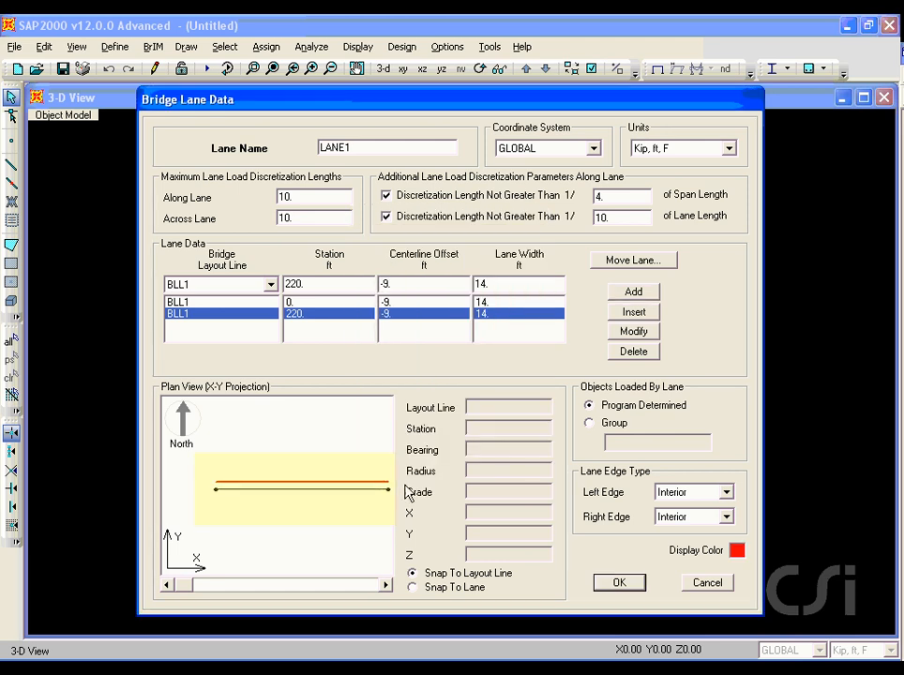
left_click(608, 584)
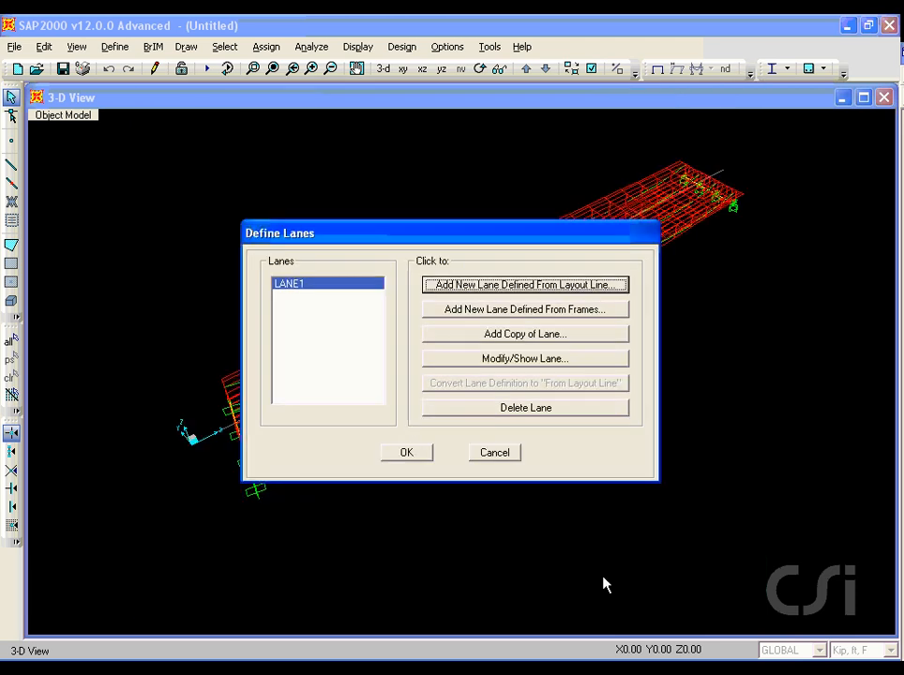
Step: Create another lane from layout line BLL1 and add its first point at station 0, centerline offset 9 ft and width 14 ft
left_click(477, 289)
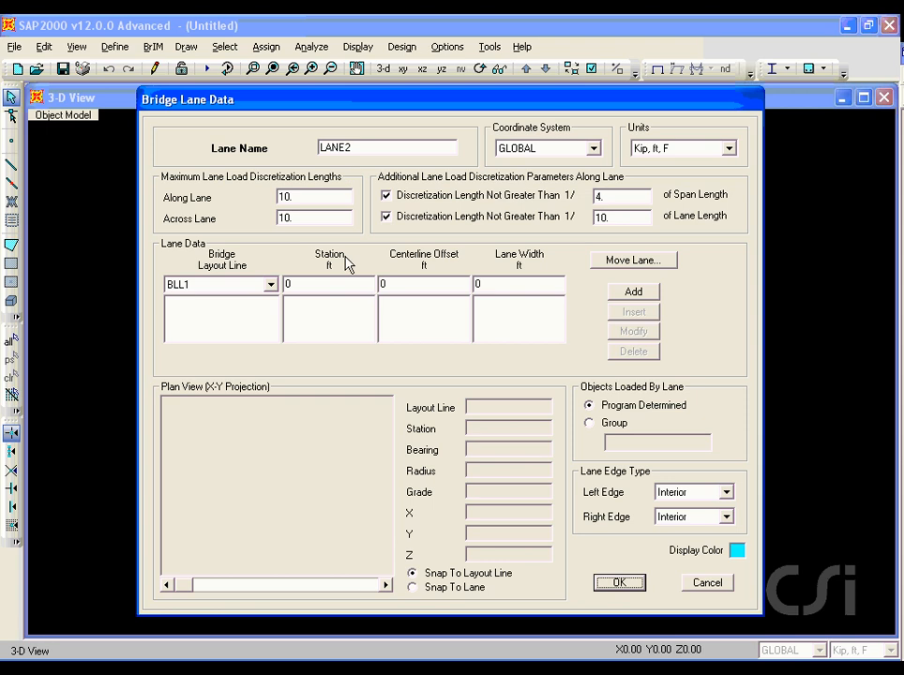
left_click(396, 285)
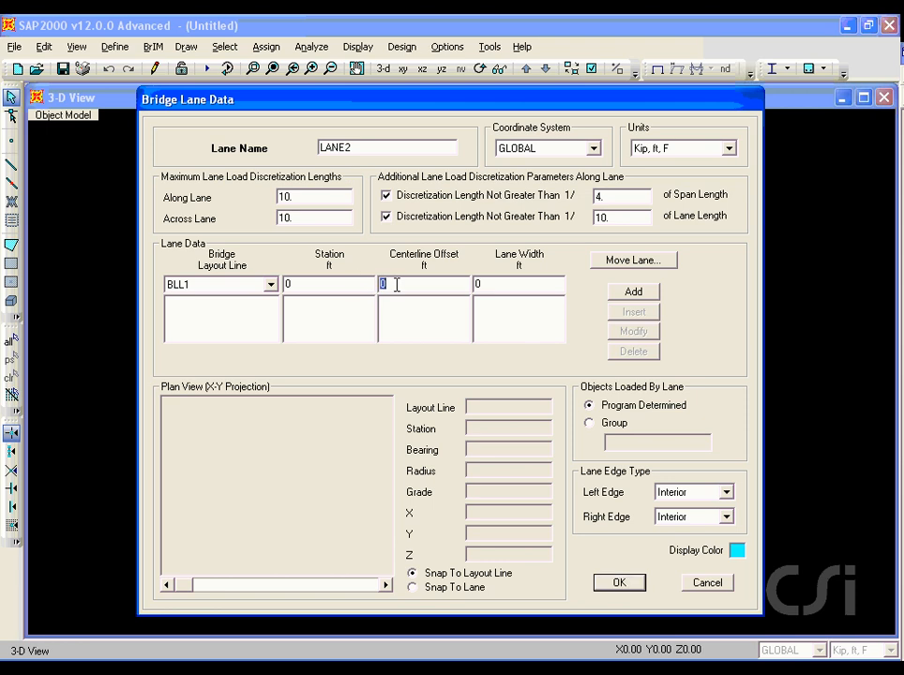
type("9")
left_click(485, 284)
type("14")
left_click(633, 293)
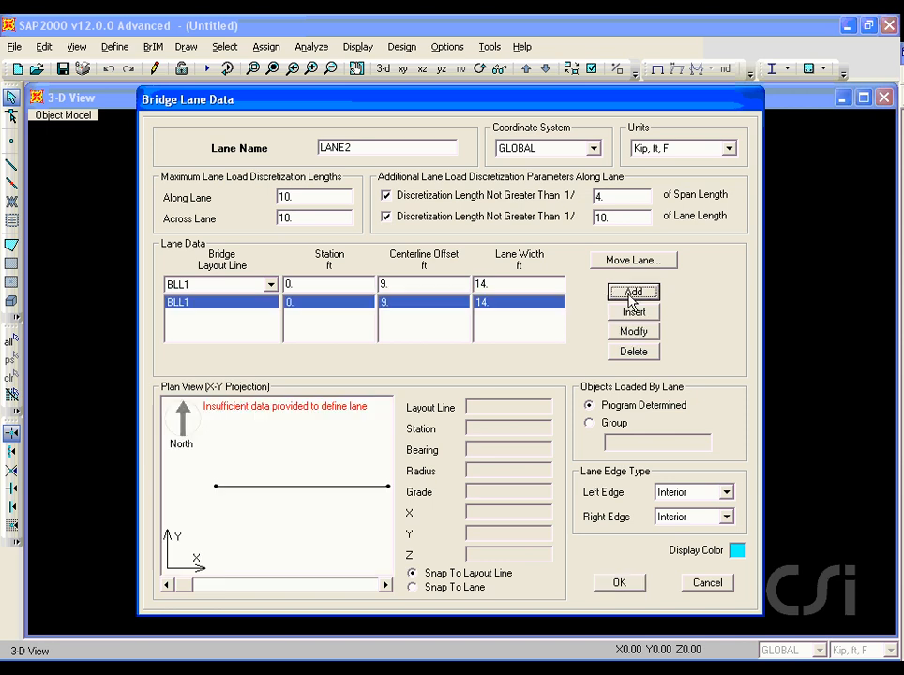
Step: Add the end point of LANE2 at station 220 ft, keeping the 9 ft offset and 14 ft width
left_click(327, 284)
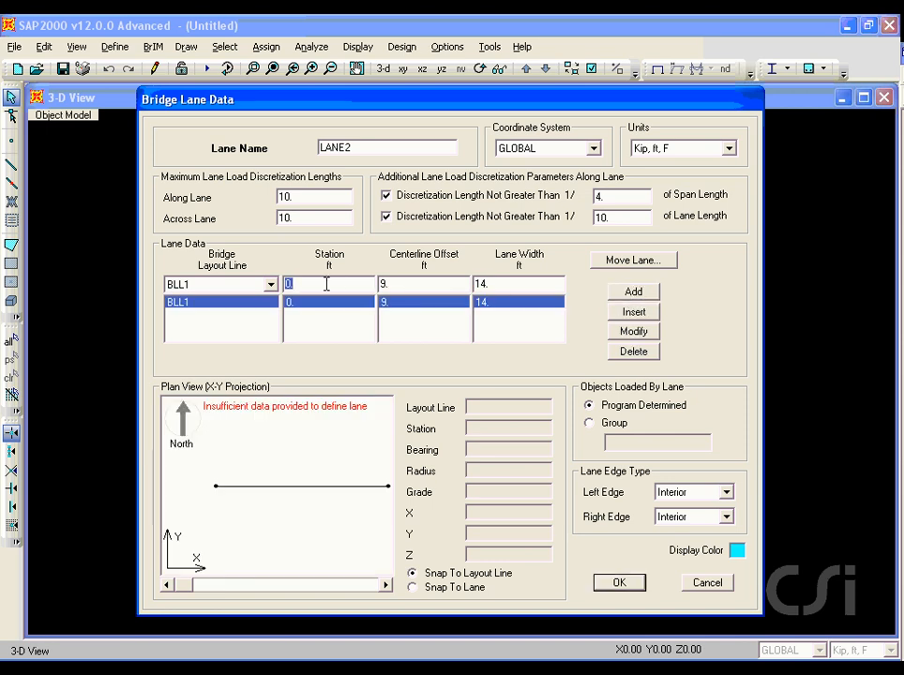
type("22")
left_click(633, 293)
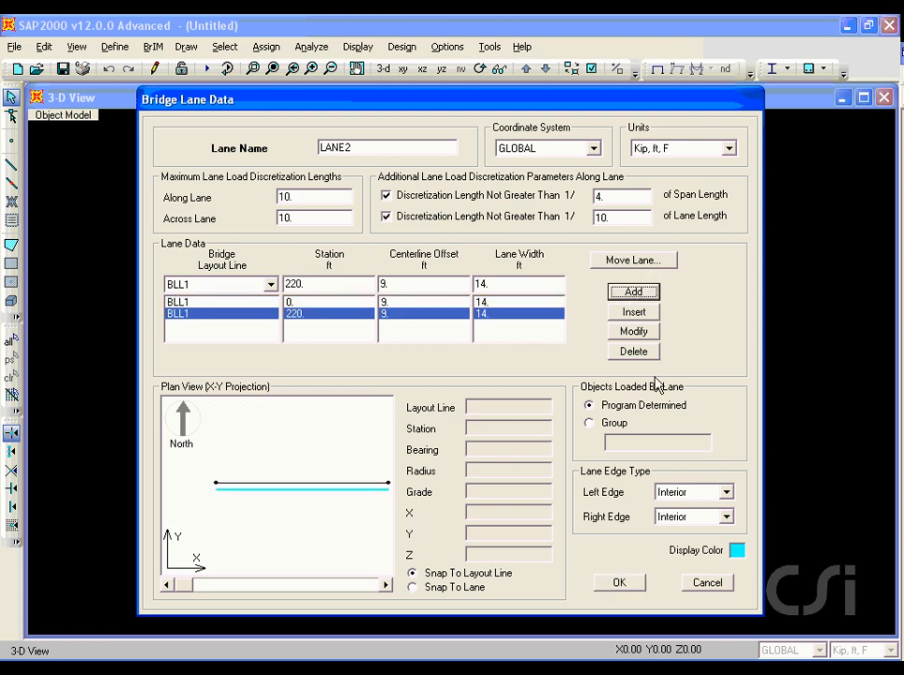
Step: Set the display color of LANE2 to orange and accept the lane definitions
left_click(740, 552)
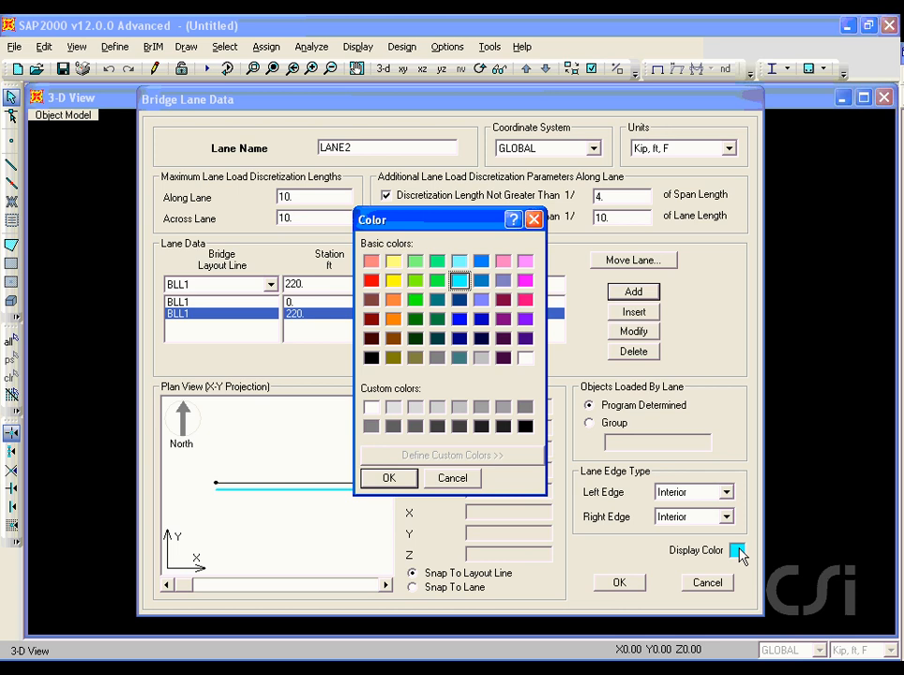
left_click(395, 302)
left_click(393, 318)
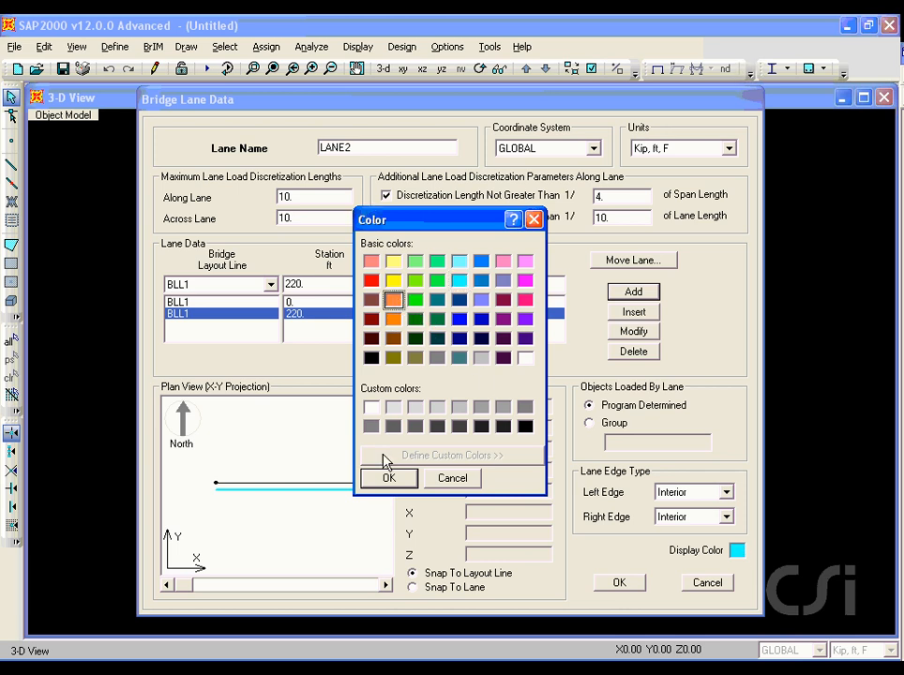
left_click(388, 477)
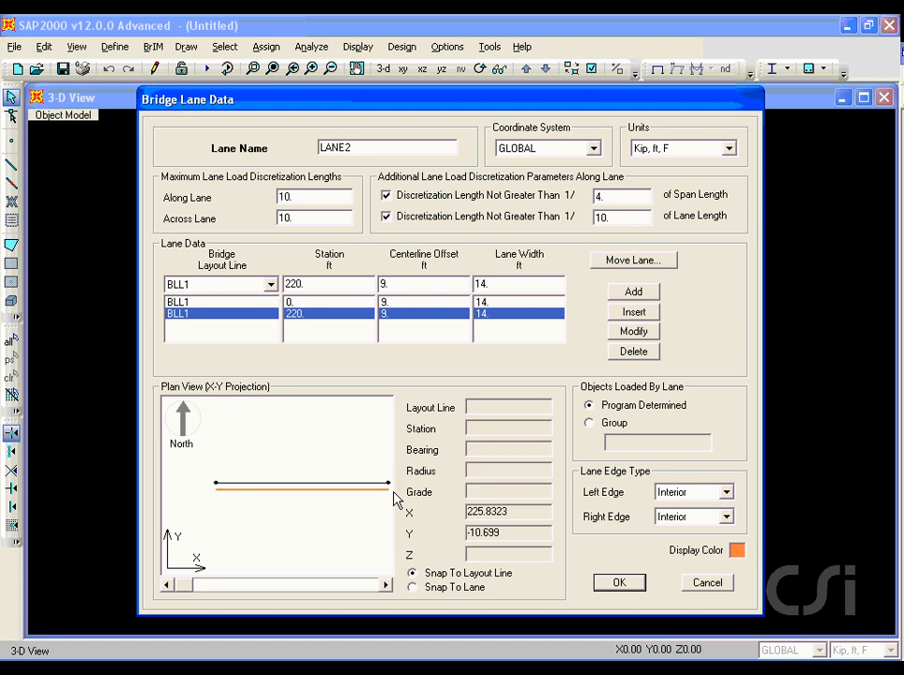
left_click(605, 585)
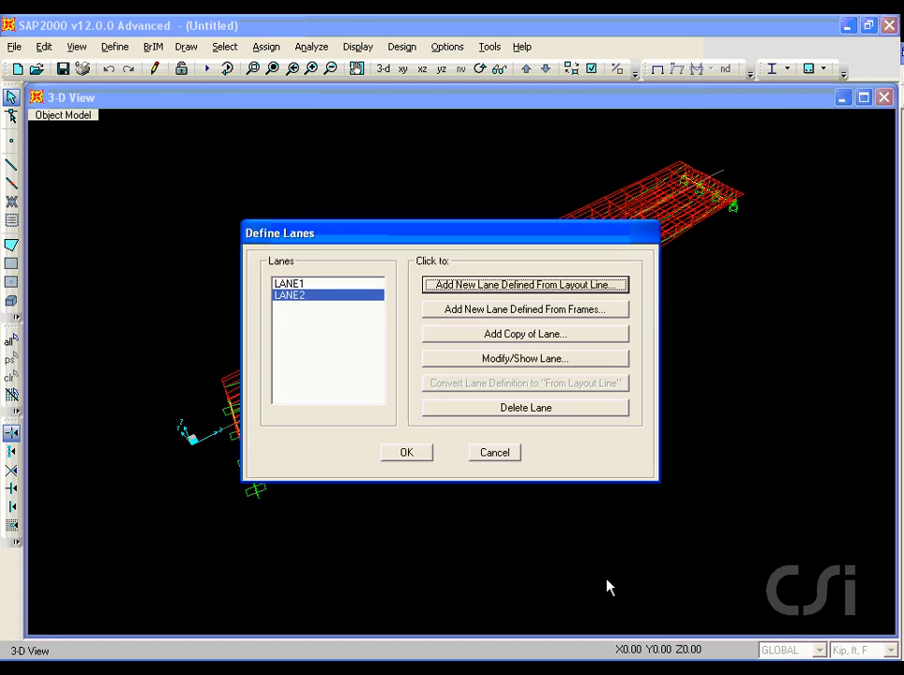
left_click(405, 457)
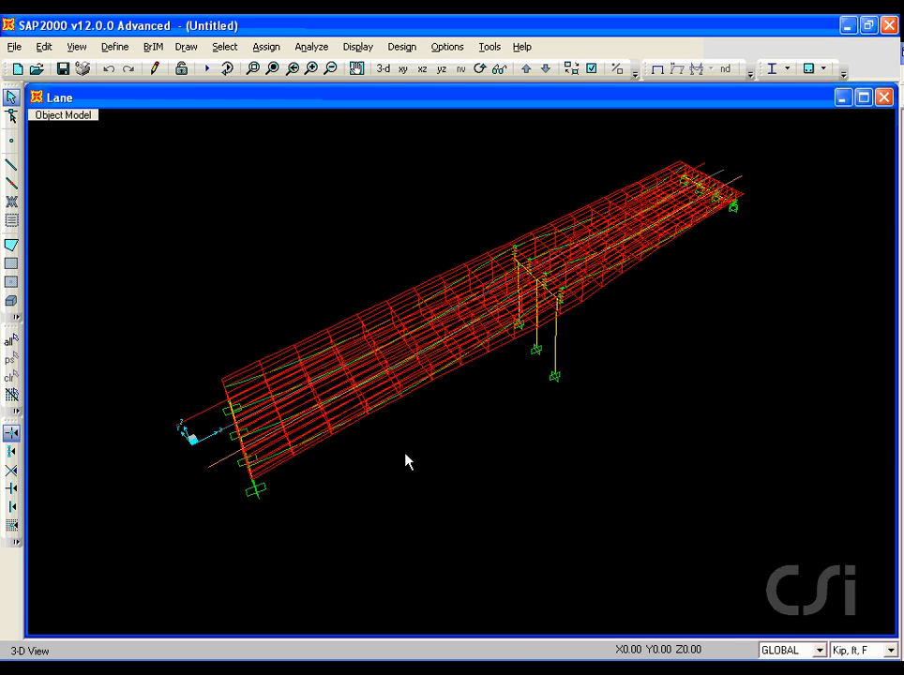
Step: Display both lanes in the 3D view with their full lane width to check their placement on the deck
left_click(357, 47)
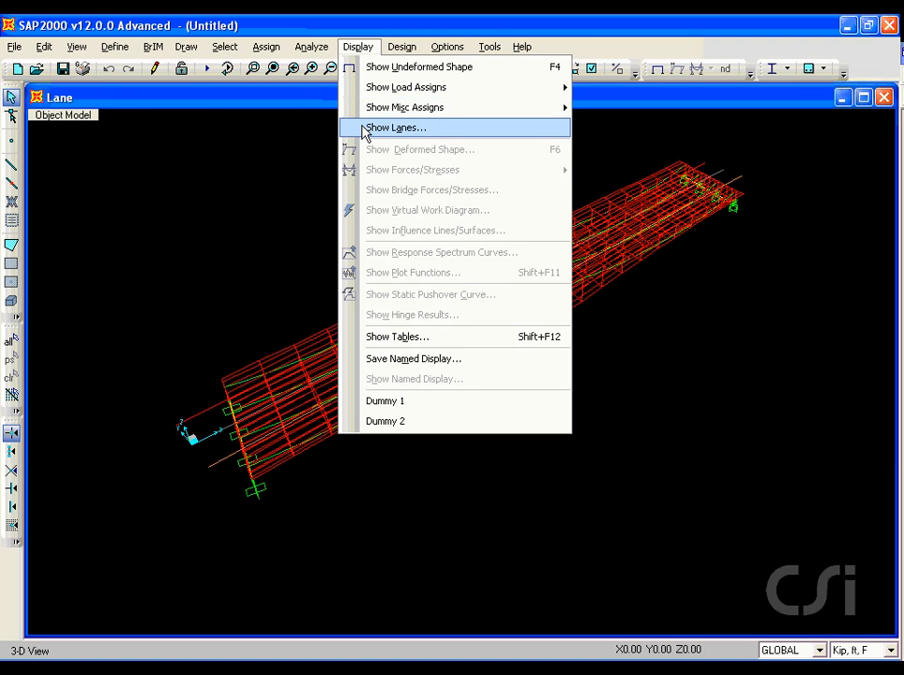
left_click(431, 132)
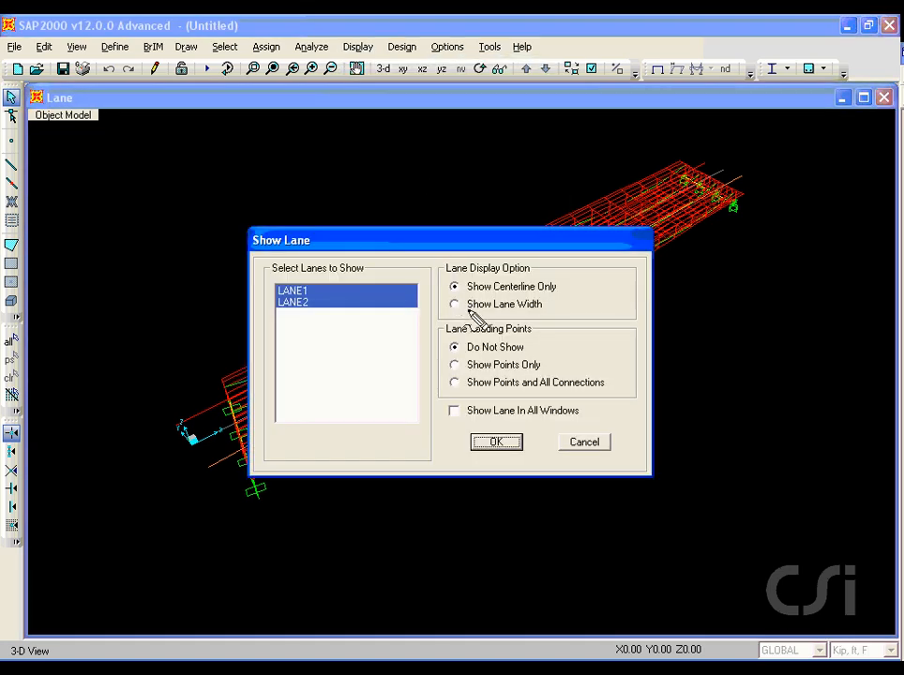
left_click_drag(468, 310, 541, 310)
key("Escape")
left_click(456, 305)
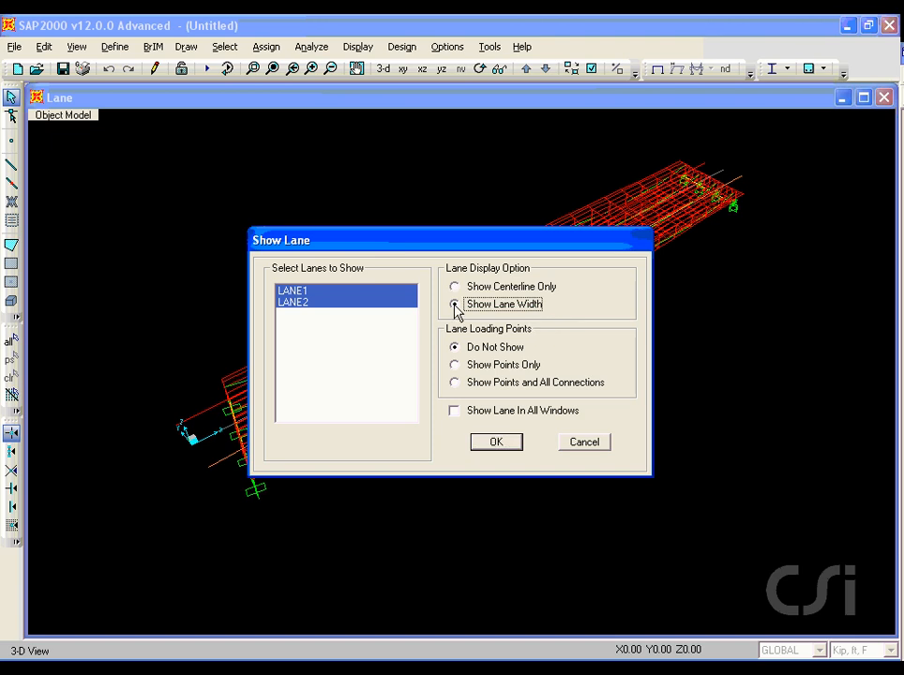
left_click(483, 441)
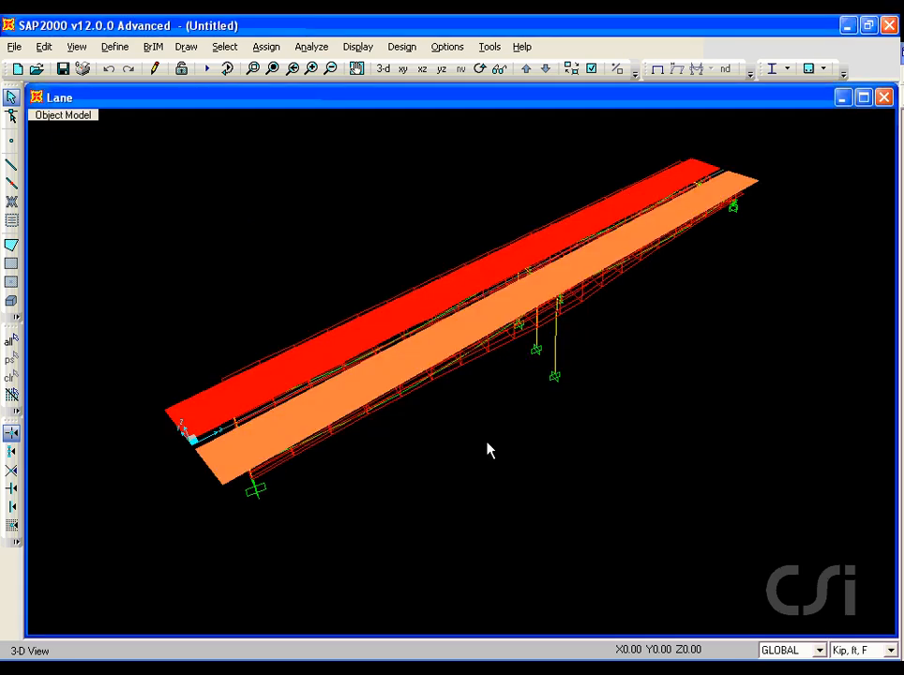
Step: Switch the display of both lanes back to centerlines only
left_click(360, 48)
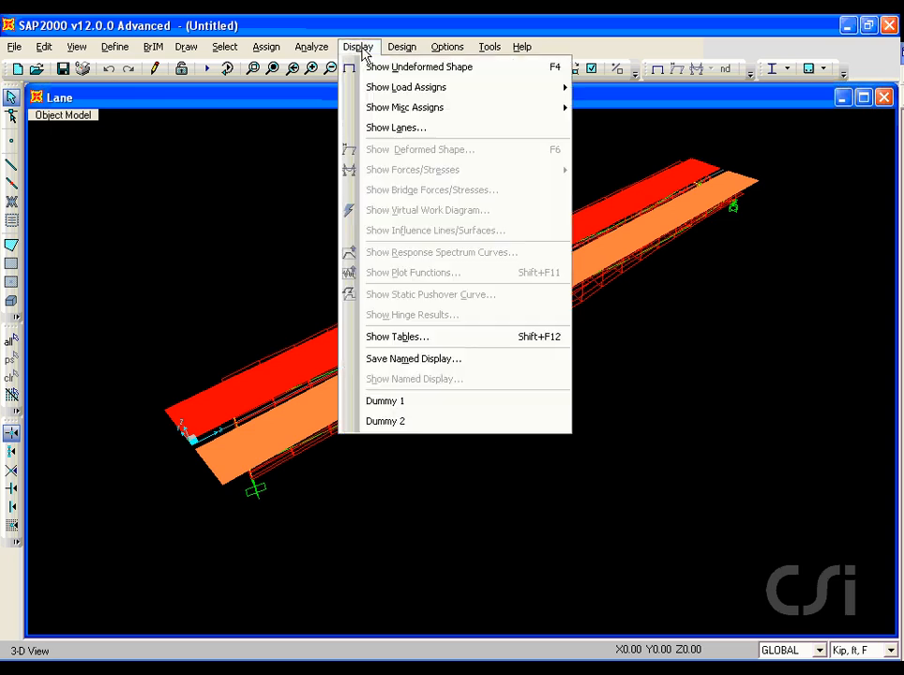
left_click(379, 134)
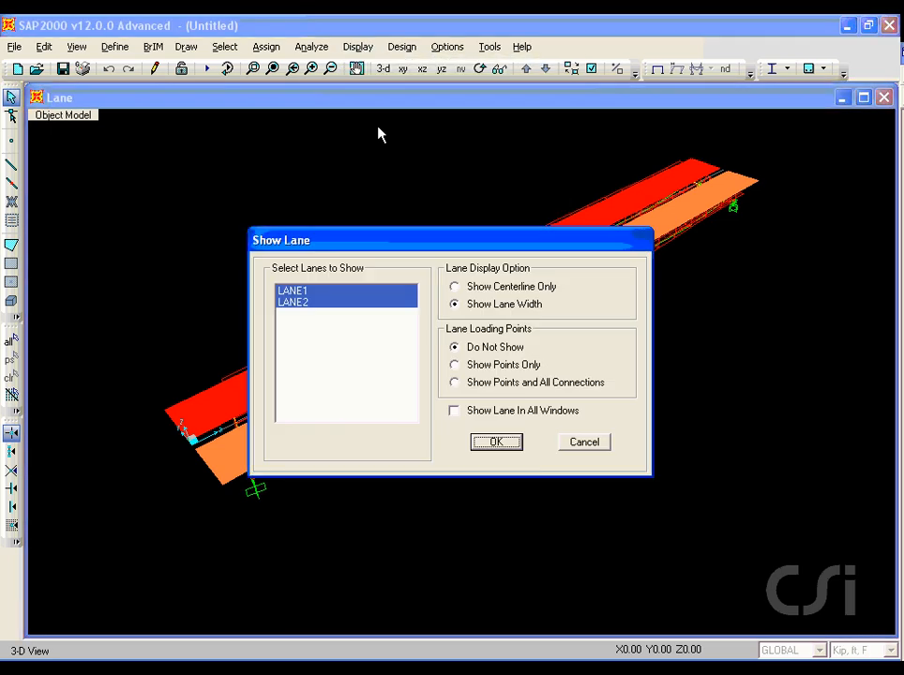
left_click(455, 287)
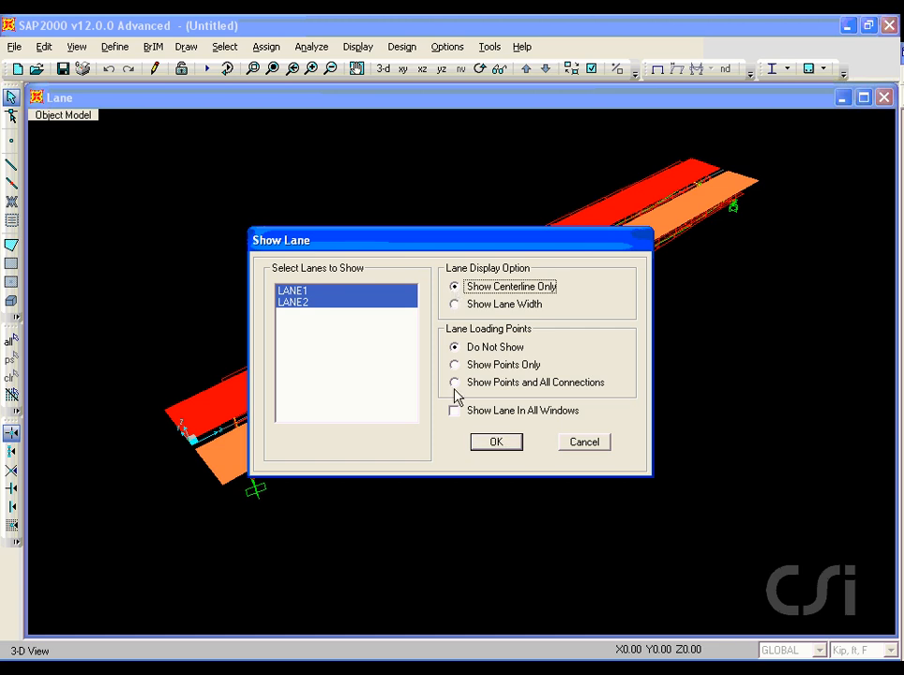
left_click(495, 443)
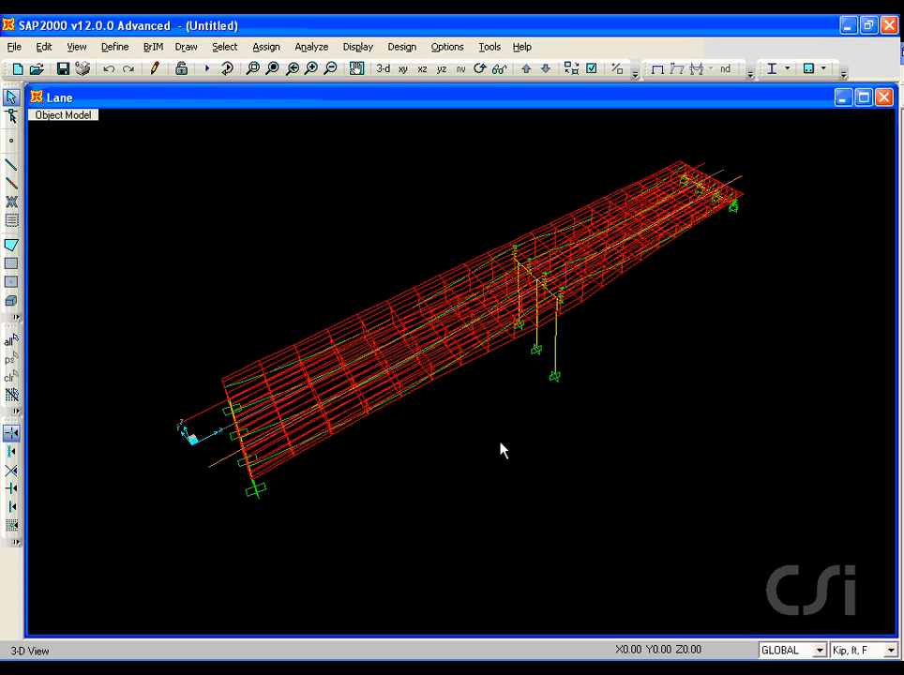
Step: Add a standard vehicle of type HSn-44 with scale factor 20 and accept the vehicle definitions
left_click(153, 46)
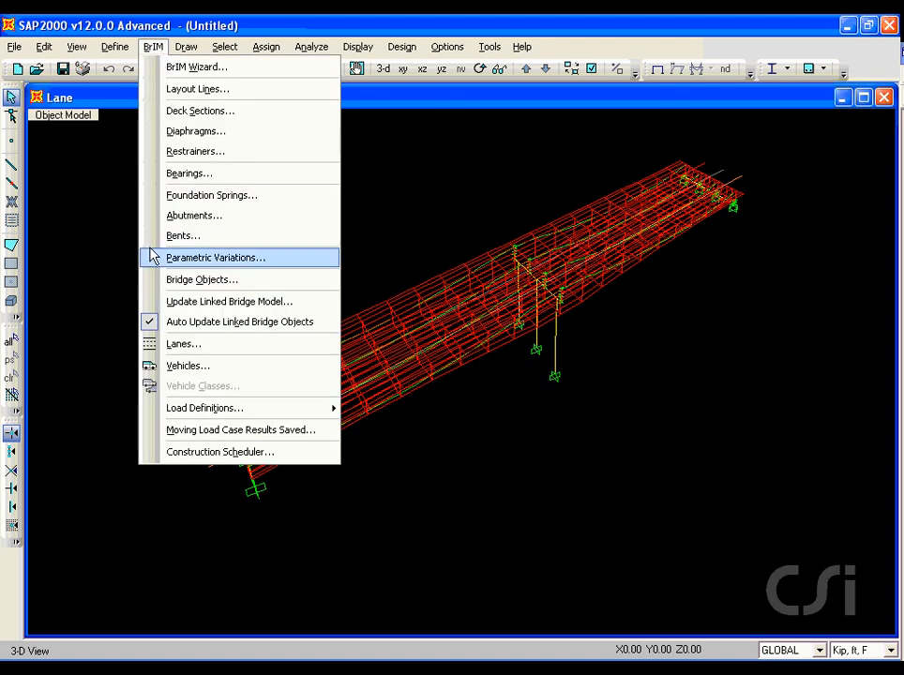
left_click(204, 373)
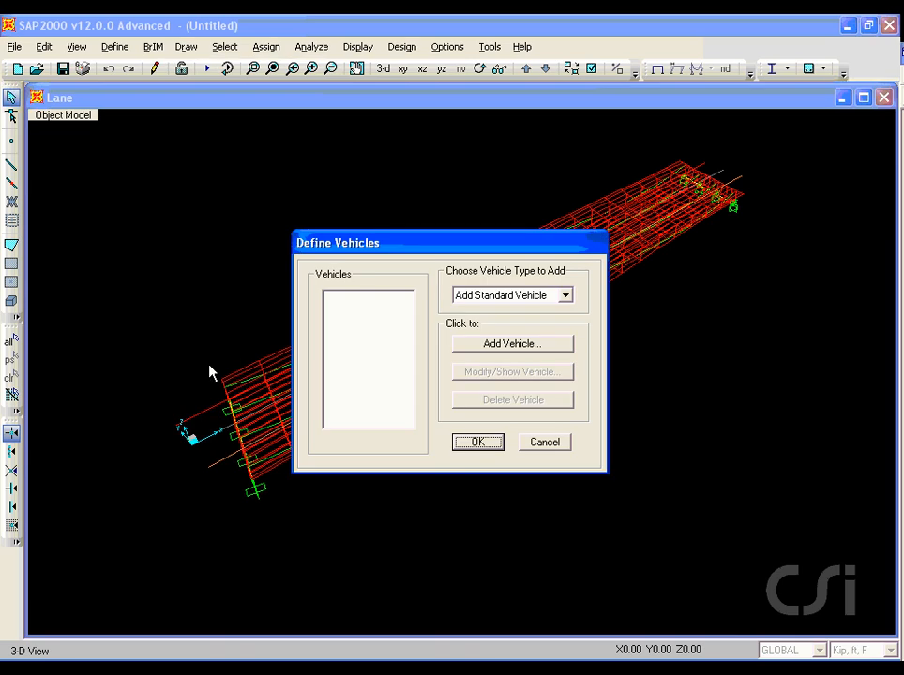
left_click(500, 346)
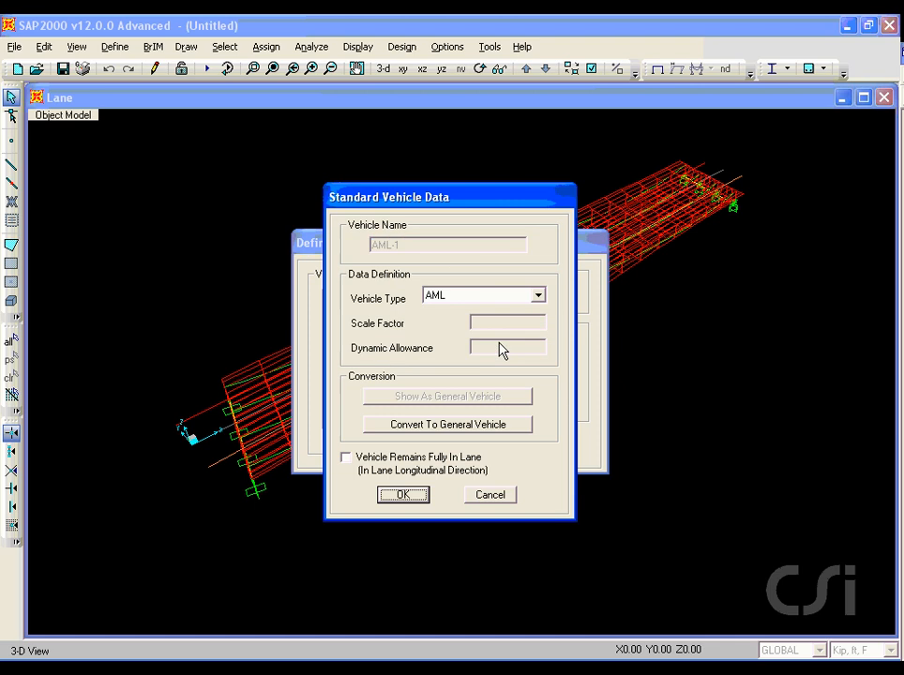
left_click(511, 298)
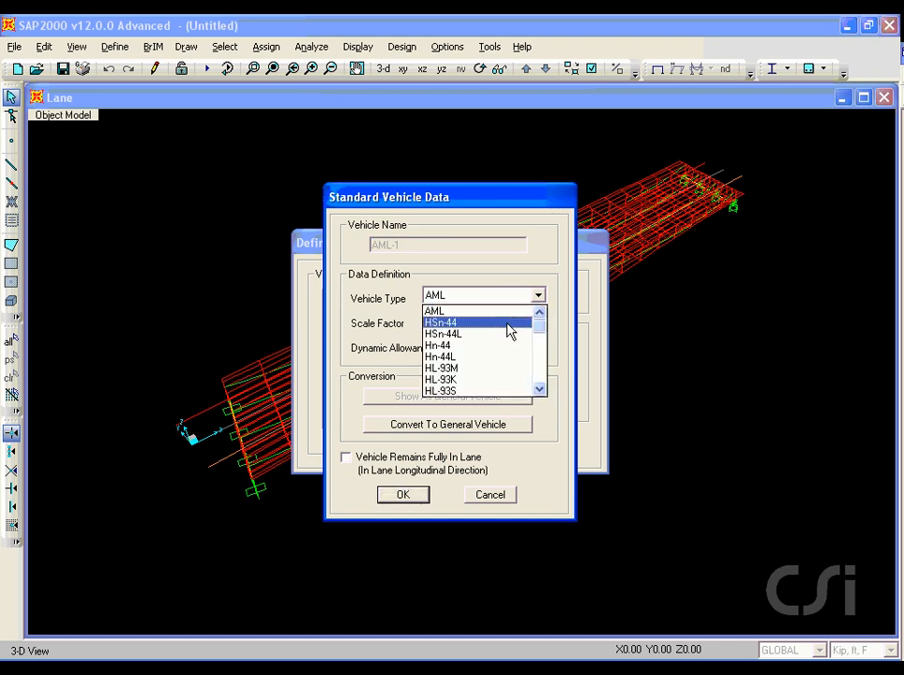
left_click(464, 323)
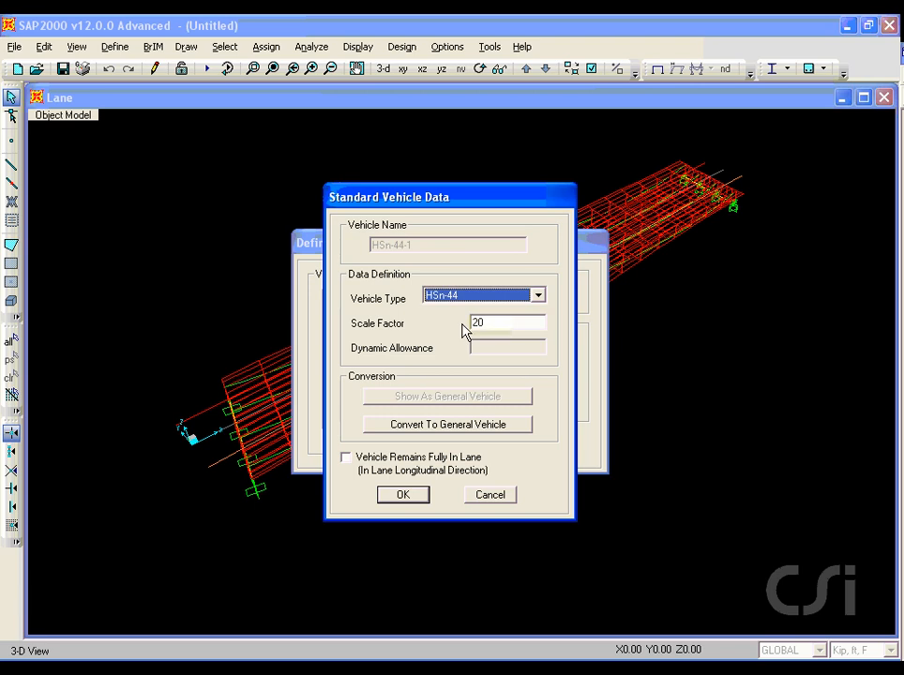
left_click(424, 496)
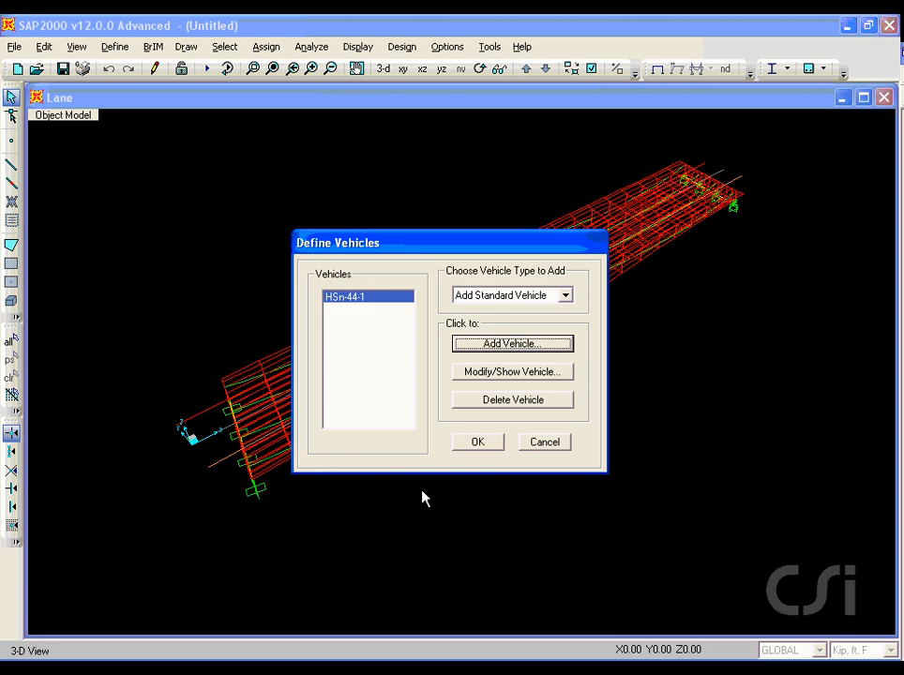
left_click(480, 443)
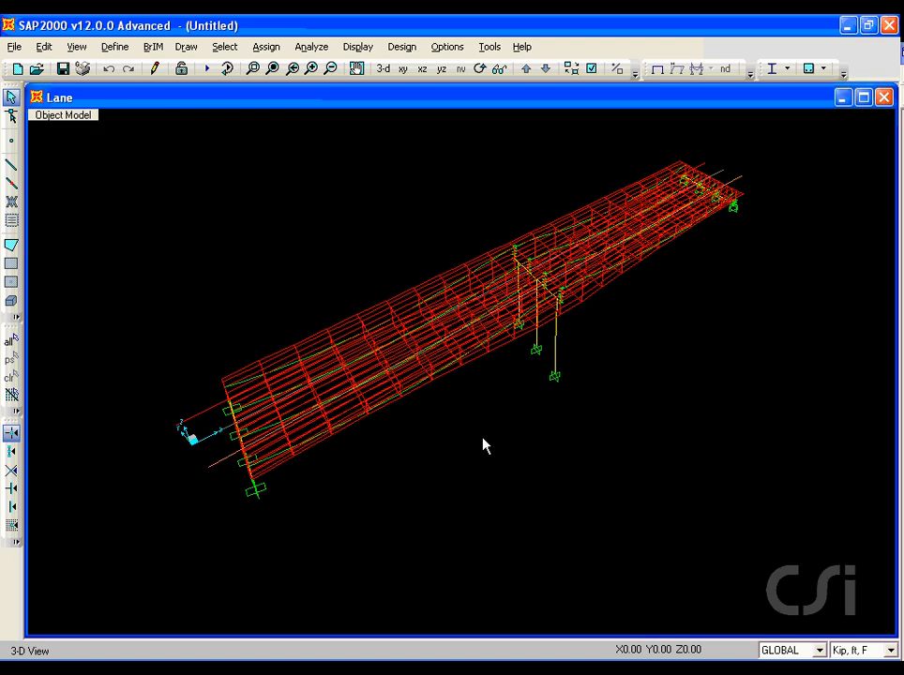
Step: Define a new vehicle class containing vehicle HSn-44-1 with scale factor 1, and accept the class definitions
left_click(154, 49)
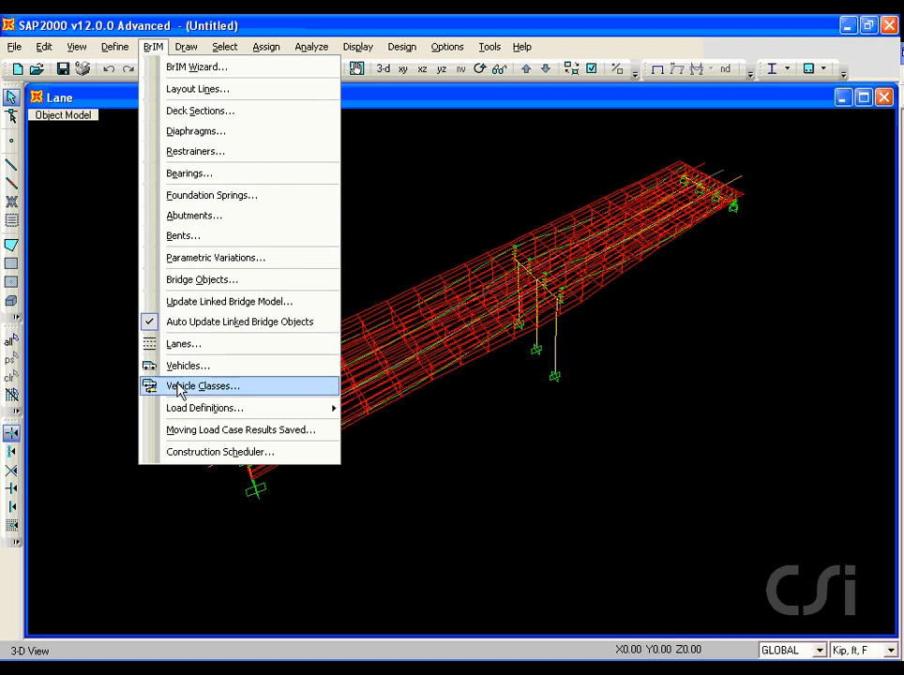
left_click(214, 394)
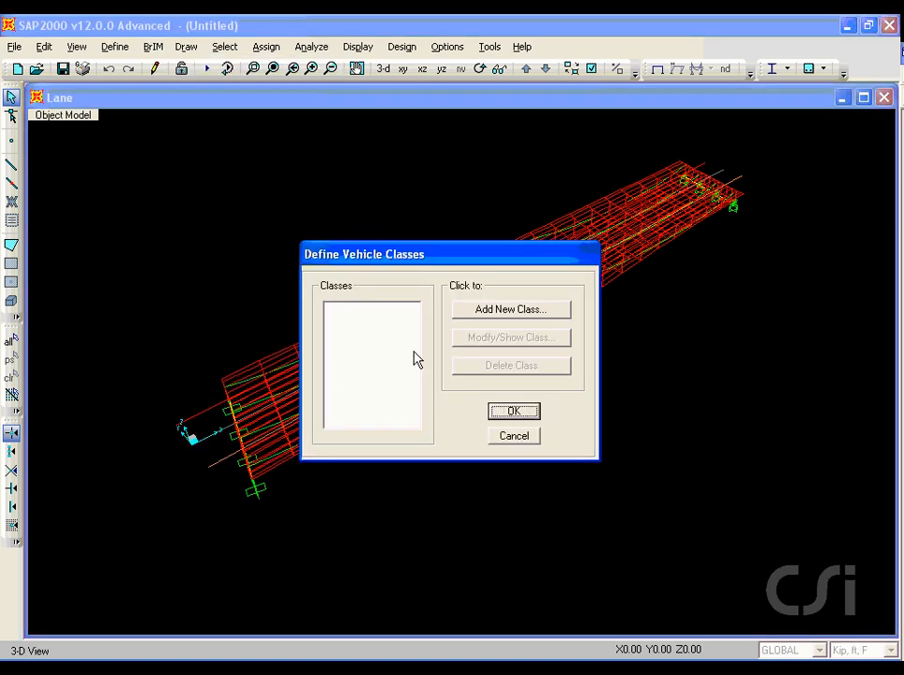
left_click(484, 314)
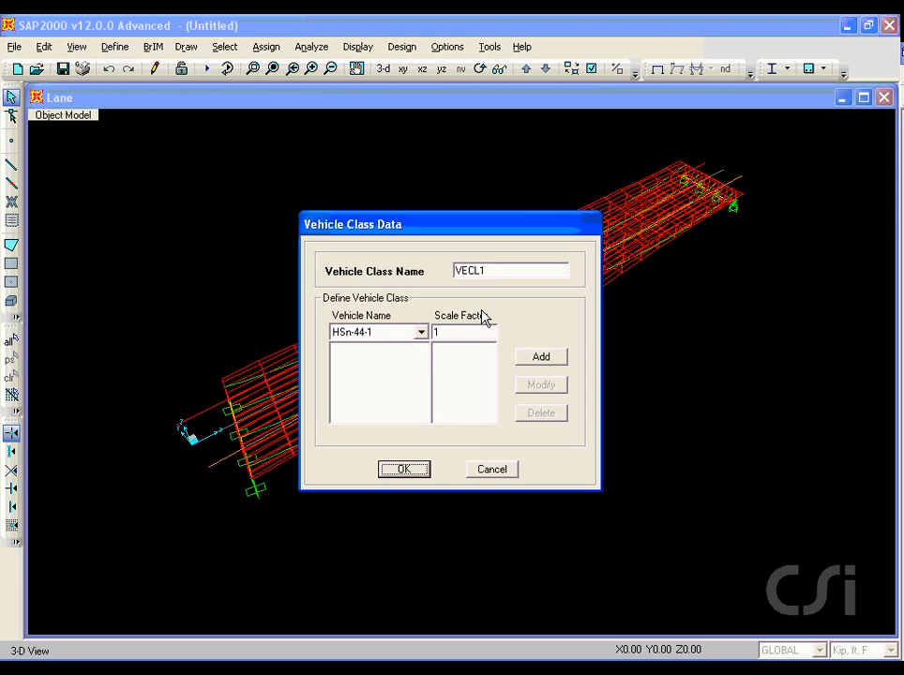
left_click(533, 359)
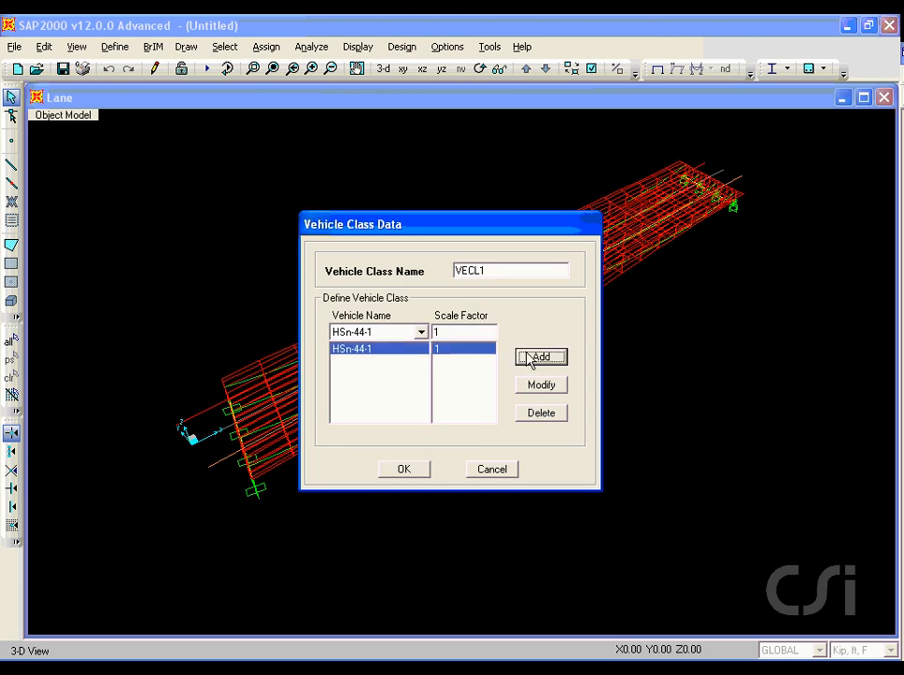
left_click(422, 471)
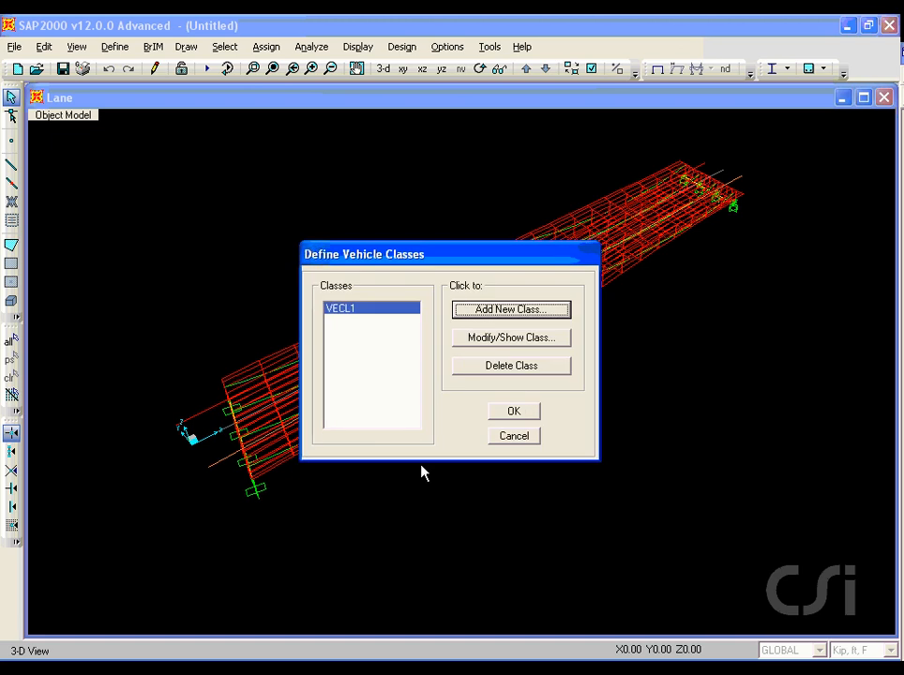
left_click(513, 412)
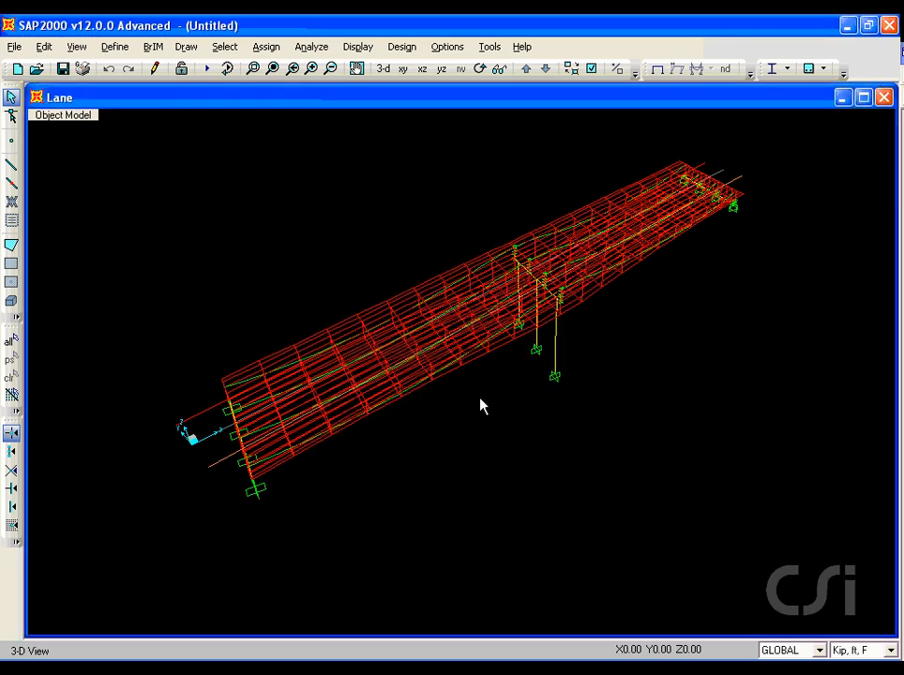
Step: Add a new load case named ML and set its type to Moving Load
left_click(115, 47)
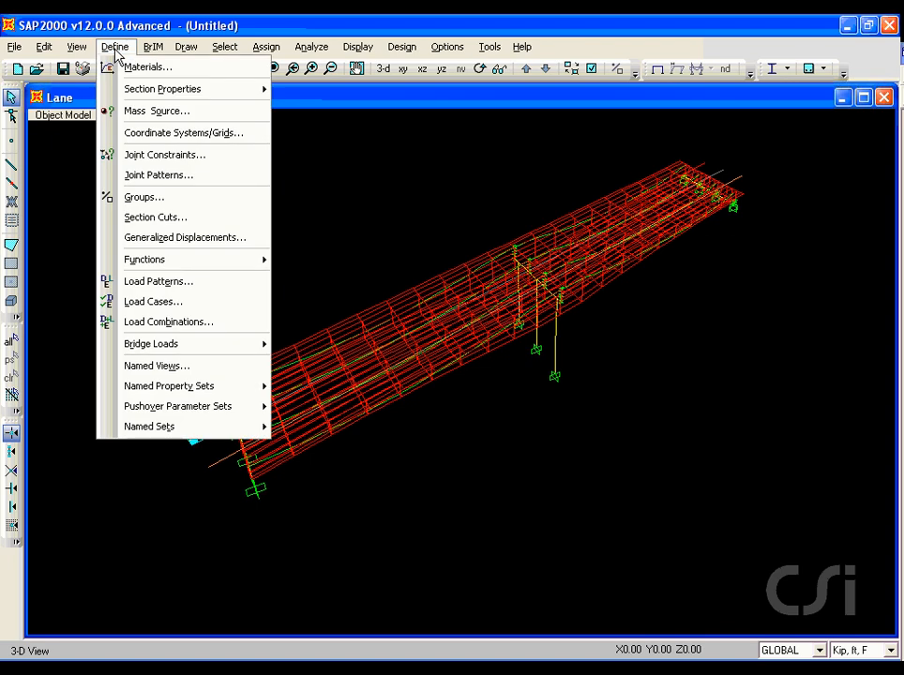
left_click(159, 302)
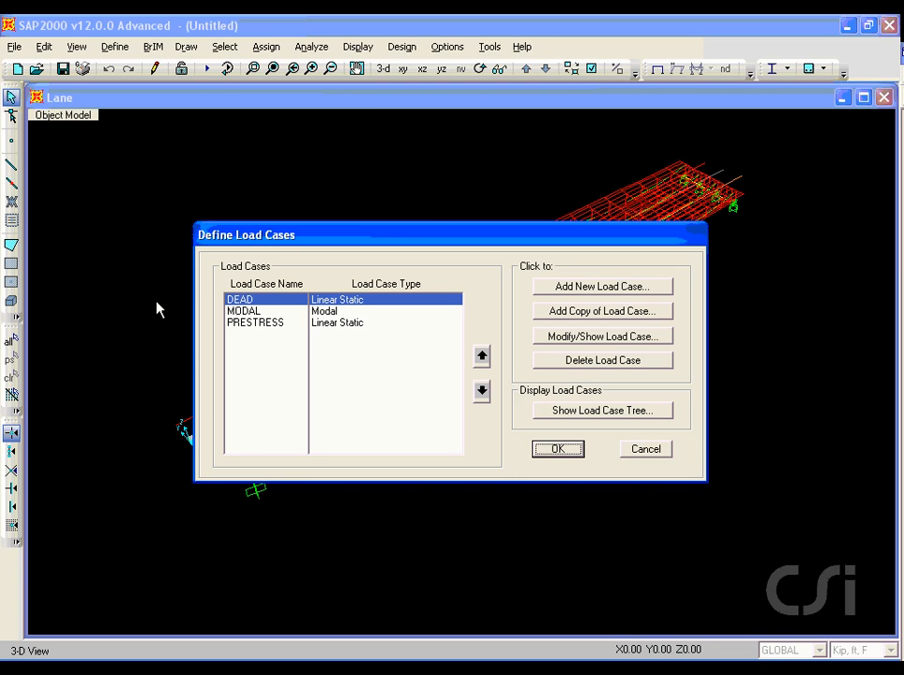
left_click(554, 287)
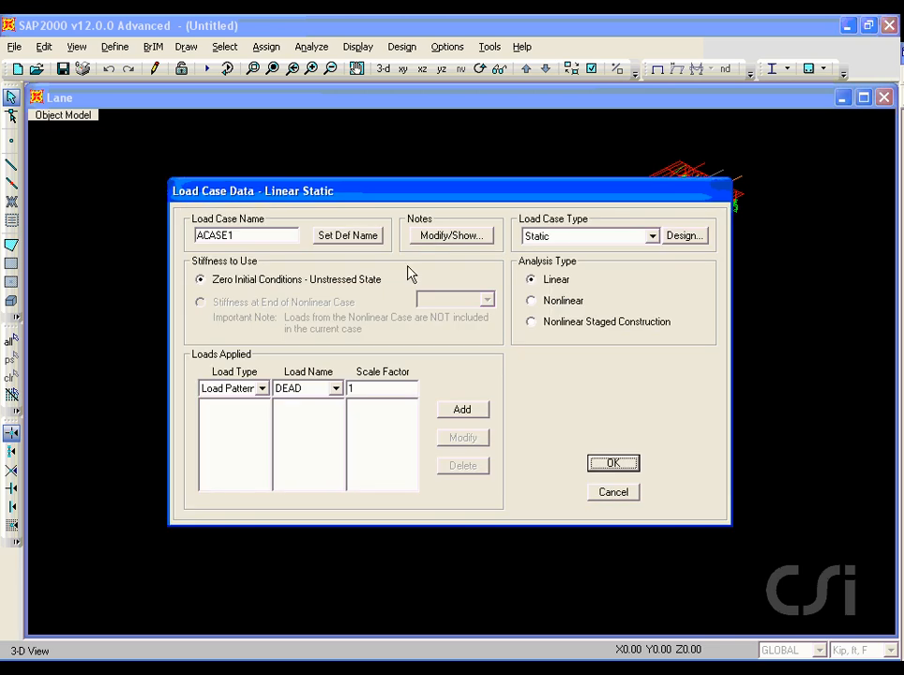
double_click(254, 236)
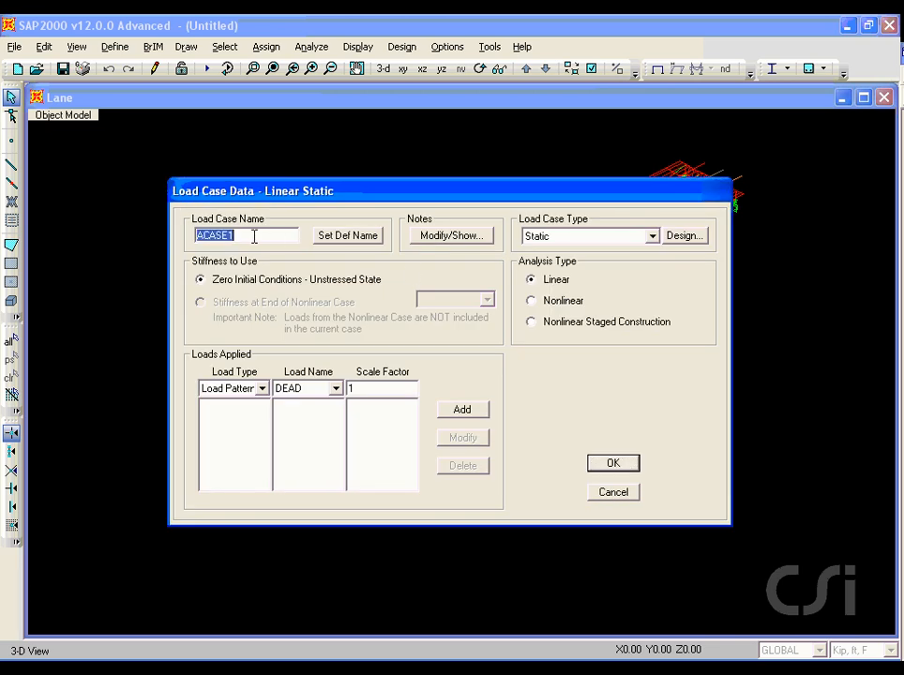
type("ML")
left_click(652, 237)
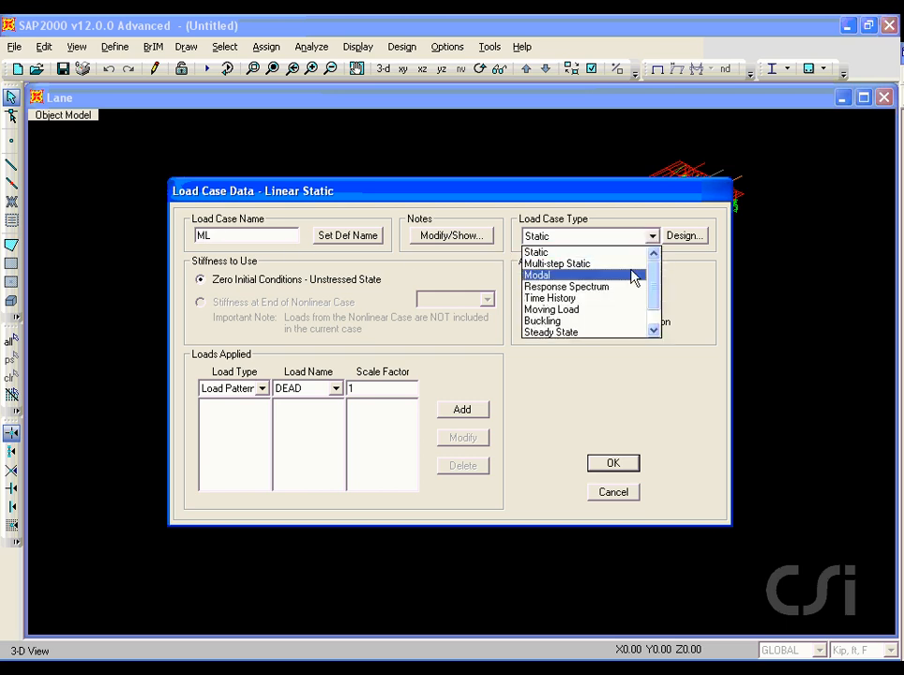
left_click(575, 310)
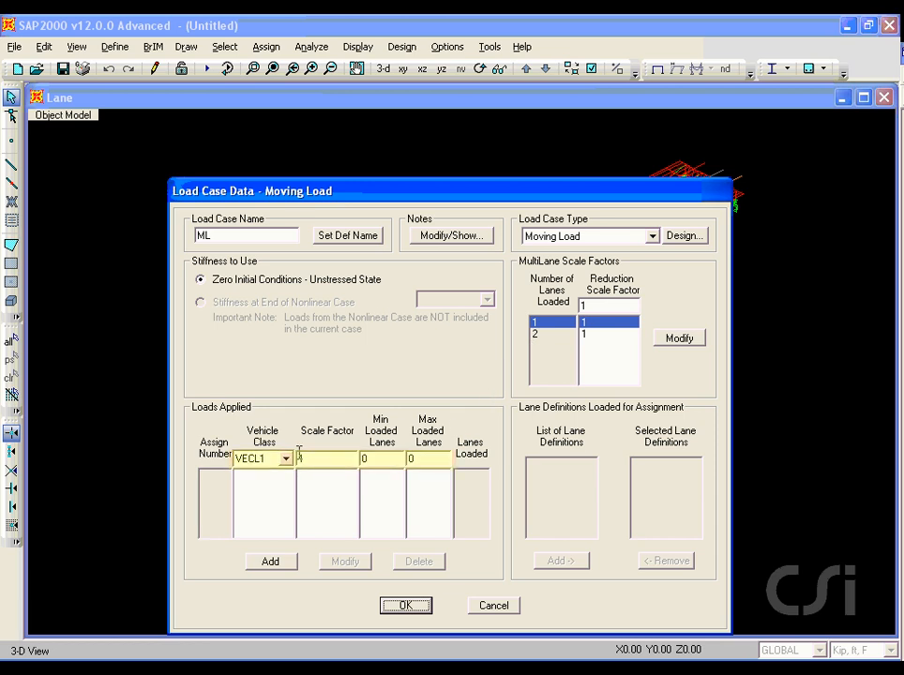
Step: Apply vehicle class VECL1 with scale factor 1 on all lanes in load case ML, and accept the load case definitions
left_click(289, 562)
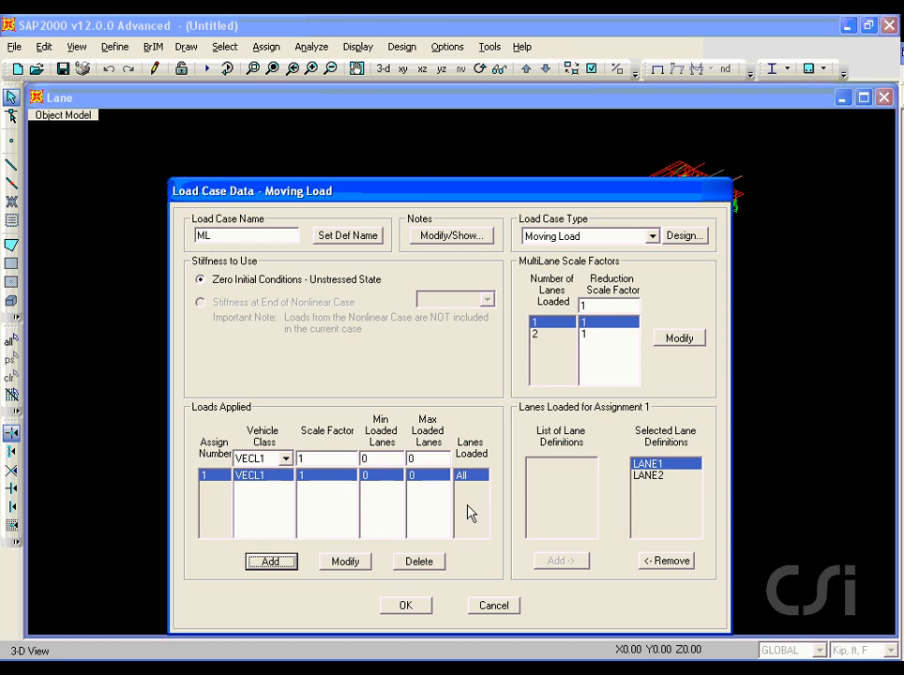
mouse_move(449, 488)
left_mouse_down()
mouse_move(485, 485)
mouse_move(499, 448)
mouse_move(470, 434)
mouse_move(452, 480)
left_mouse_up()
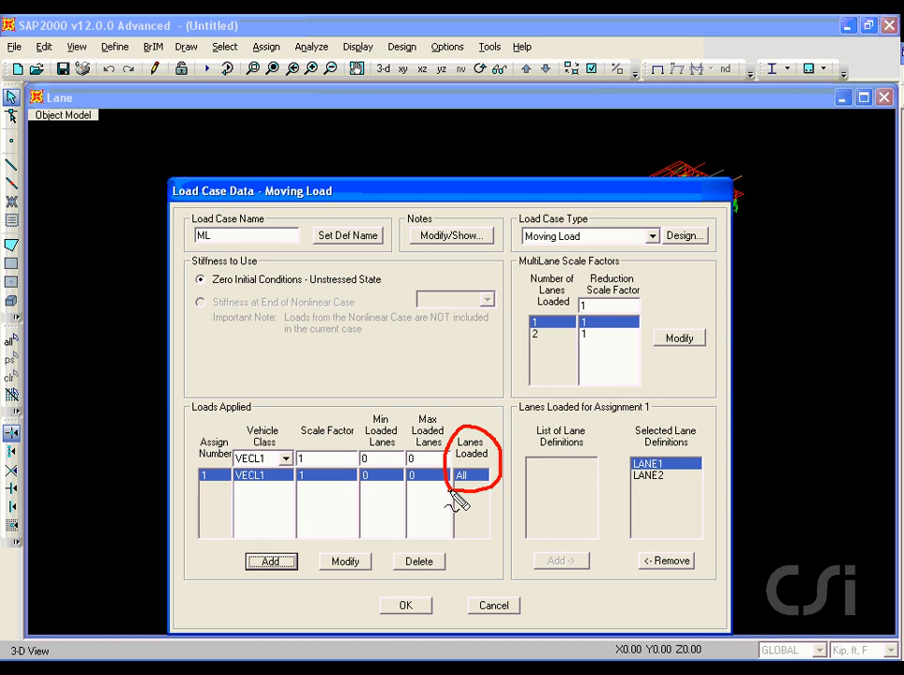
key("Escape")
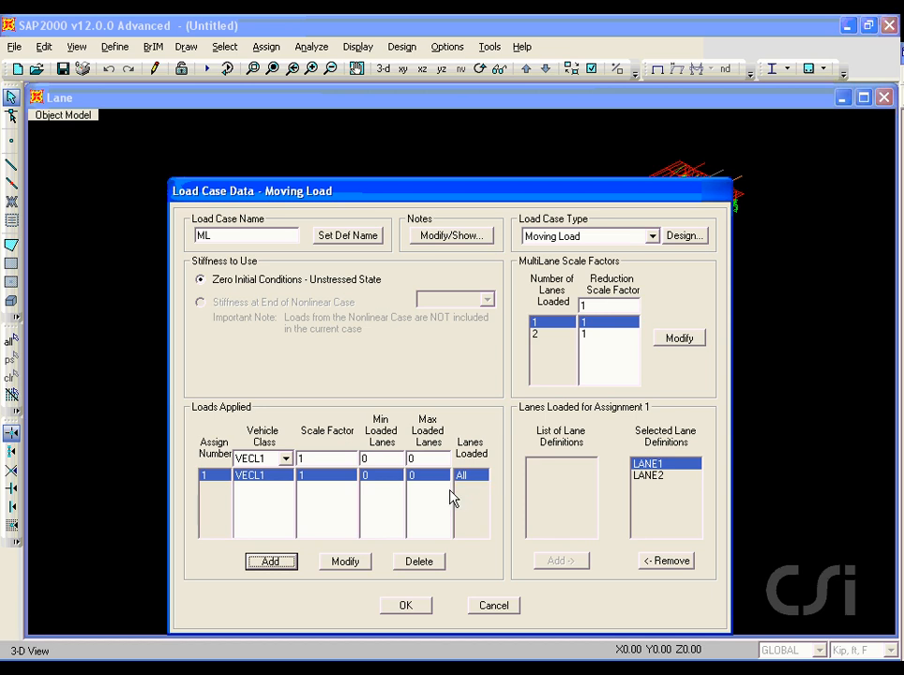
left_click(406, 606)
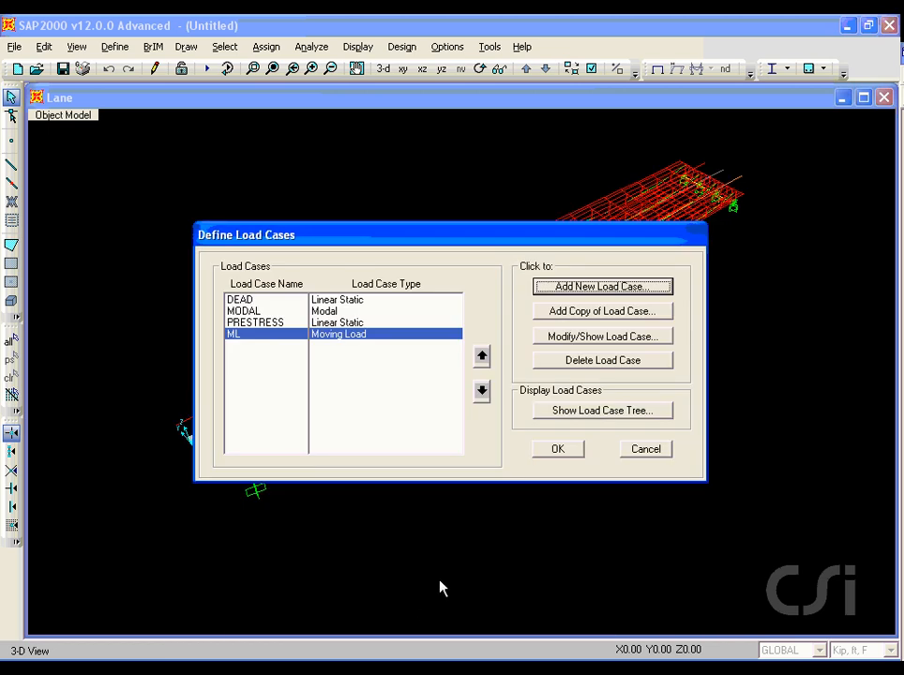
left_click(547, 454)
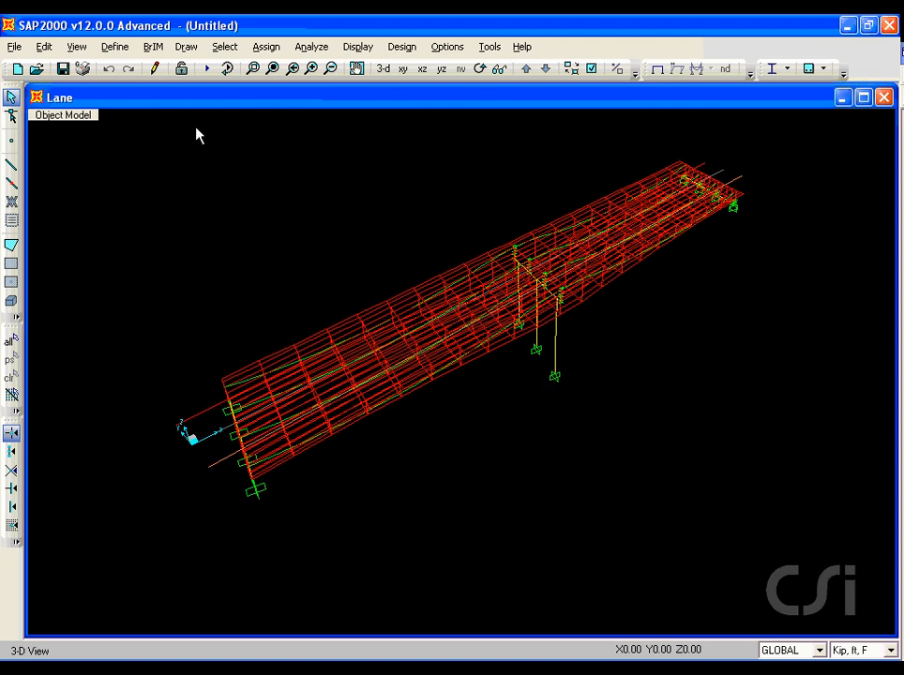
Step: Exclude section cuts from the saved moving load case results, keeping the exact calculation method, and accept the settings
left_click(152, 47)
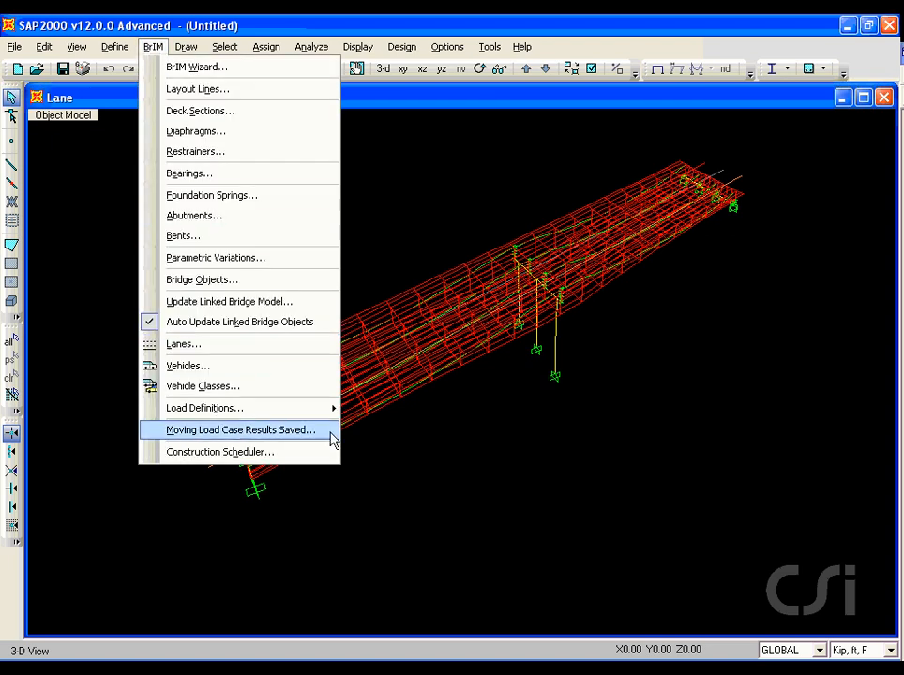
left_click(284, 432)
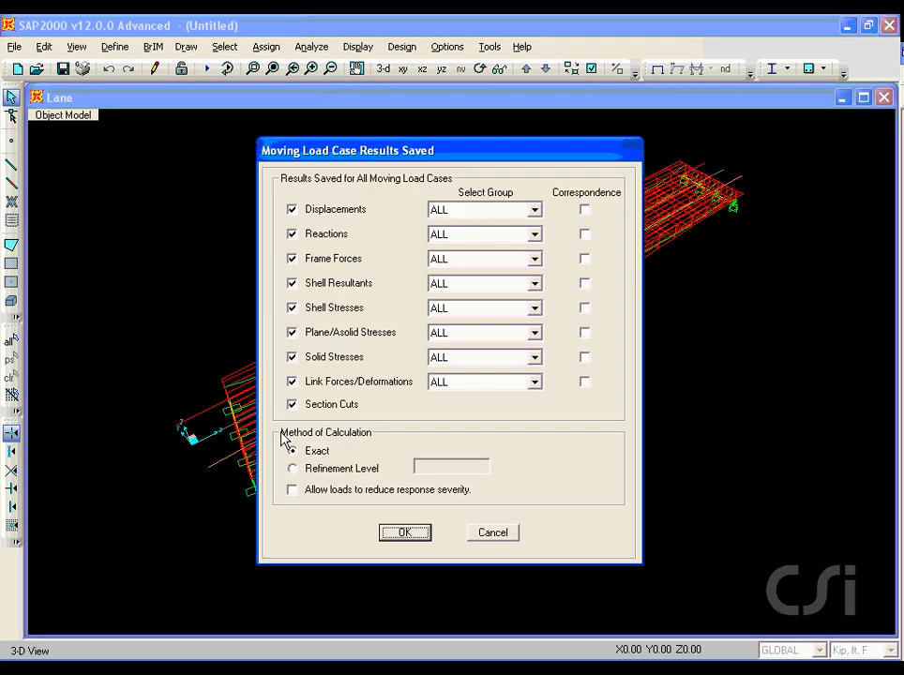
left_click(300, 409)
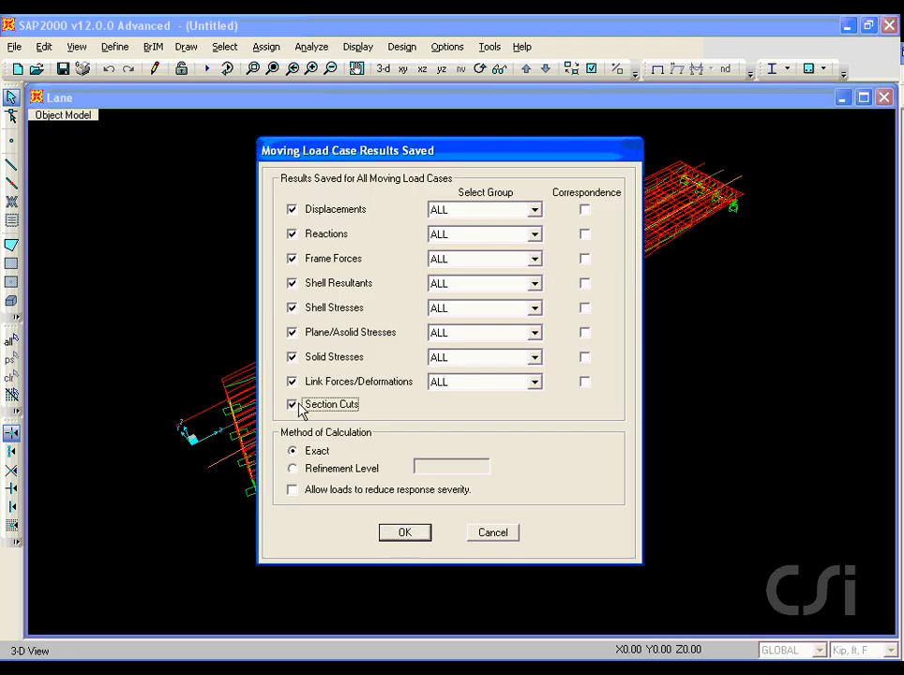
left_click_drag(303, 411, 344, 411)
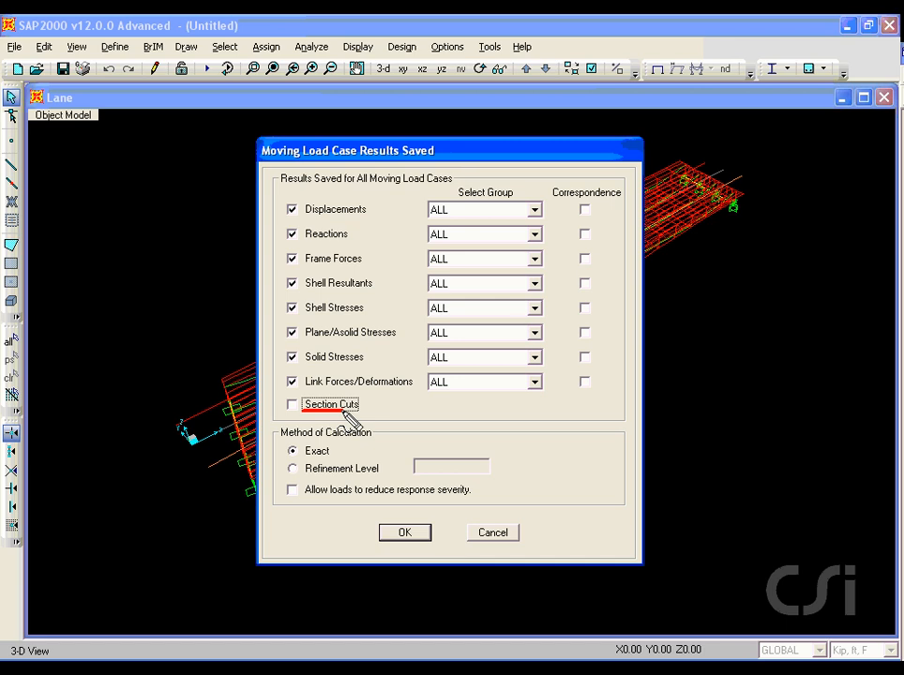
key("Escape")
left_click(405, 532)
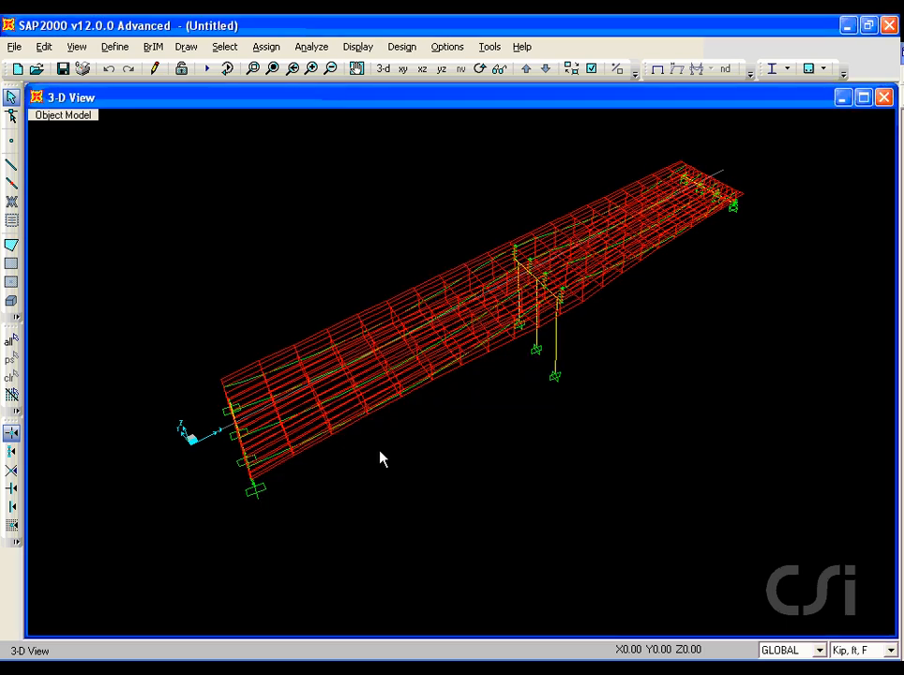
Step: Set the MODAL case to Do Not Run, run the analysis for the remaining load cases, and dismiss the completed analysis report
left_click(313, 47)
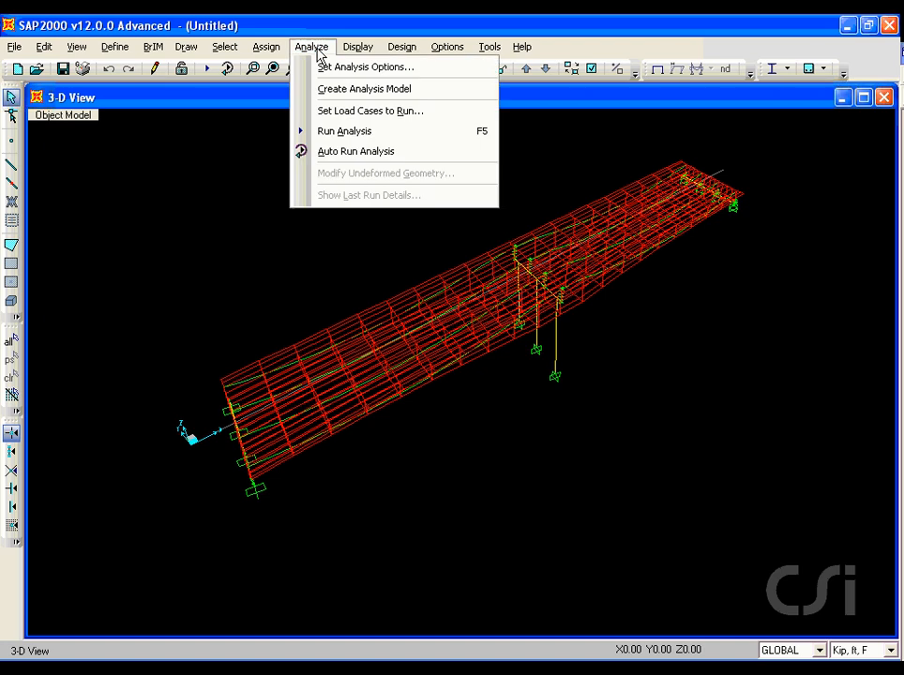
left_click(392, 133)
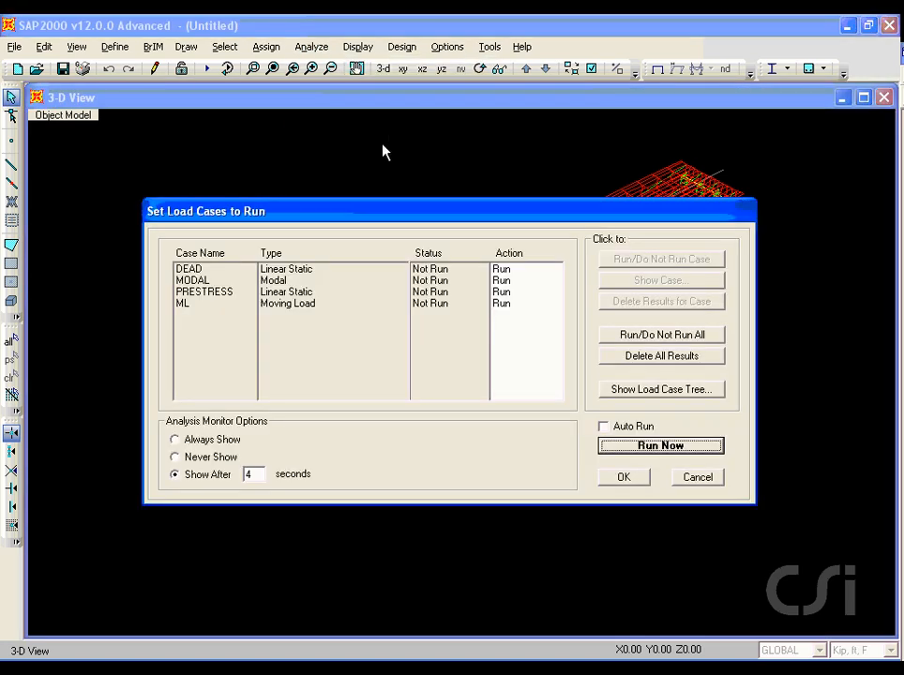
left_click(275, 282)
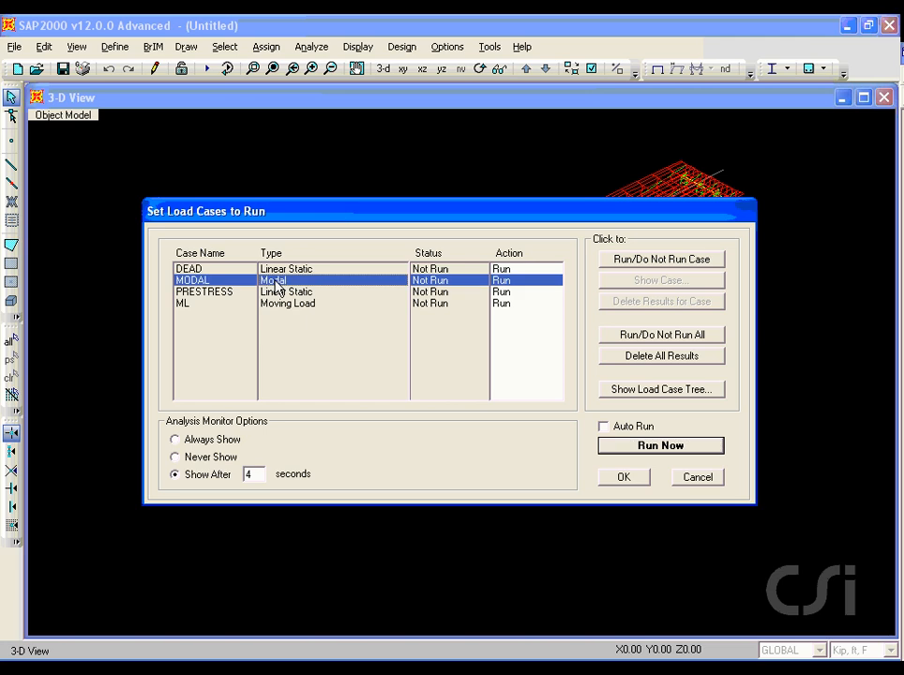
left_click(627, 266)
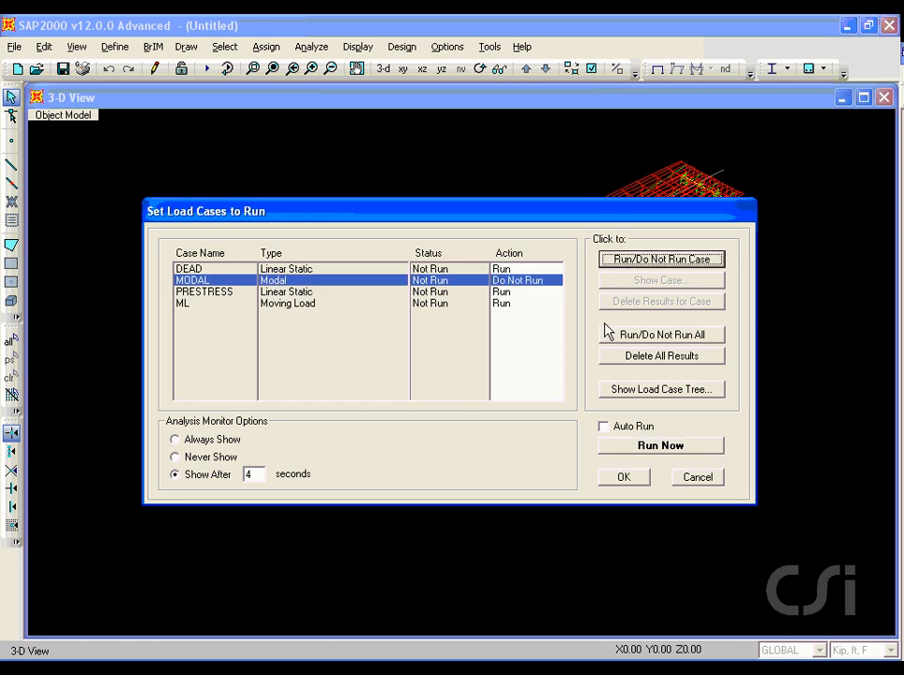
left_click(617, 450)
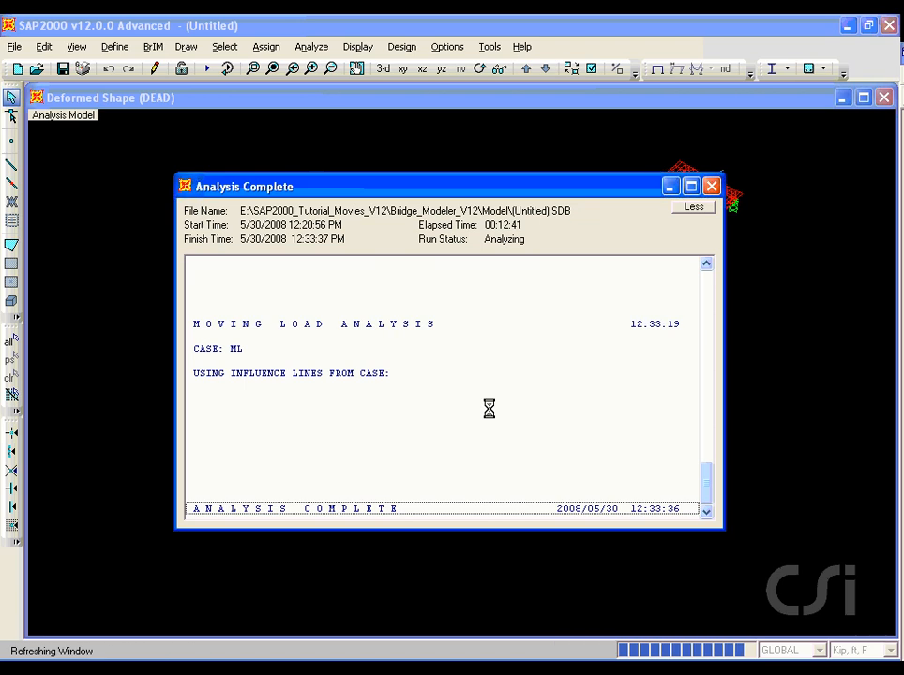
left_click(711, 186)
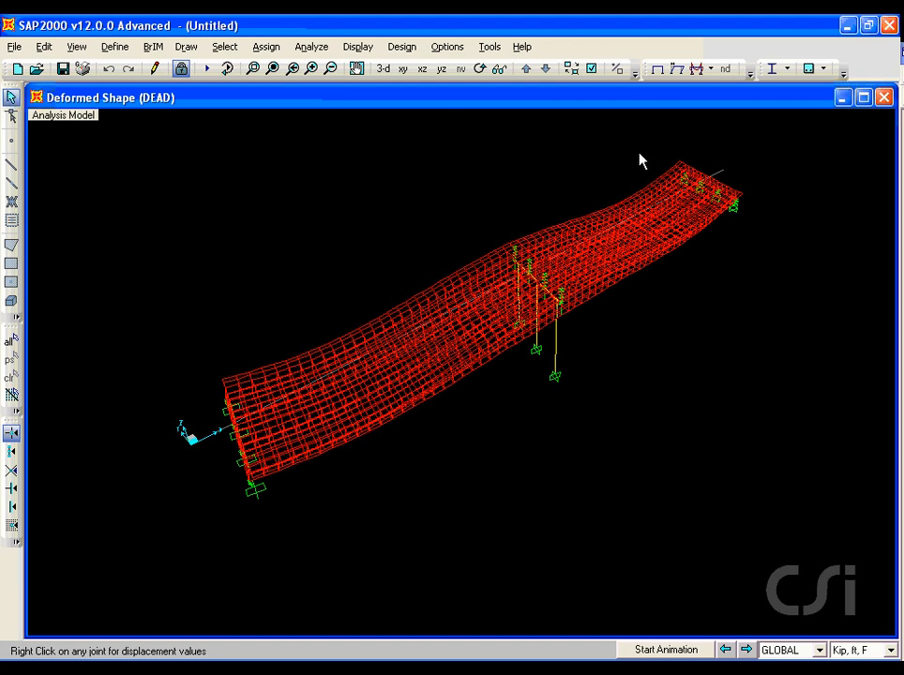
Step: Display the bridge's deformed shape for the PRESTRESS load case with automatic scaling
left_click(357, 47)
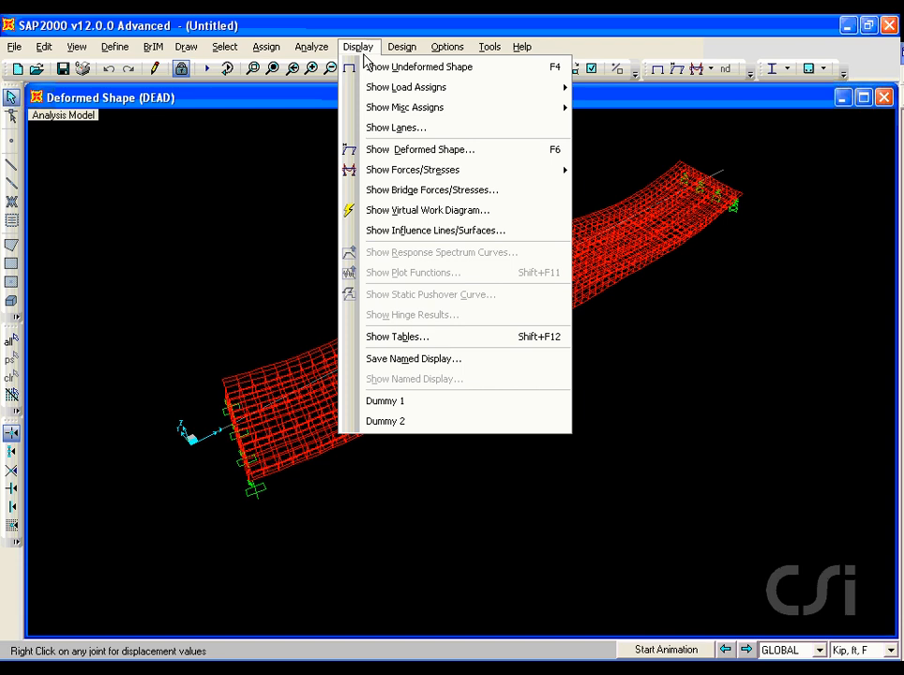
left_click(368, 151)
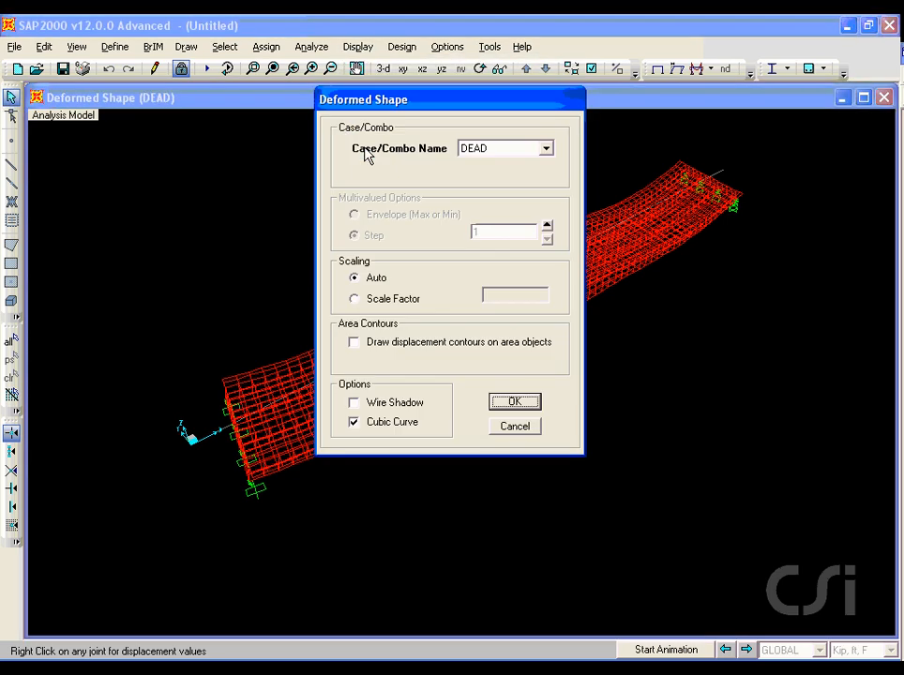
left_click(491, 151)
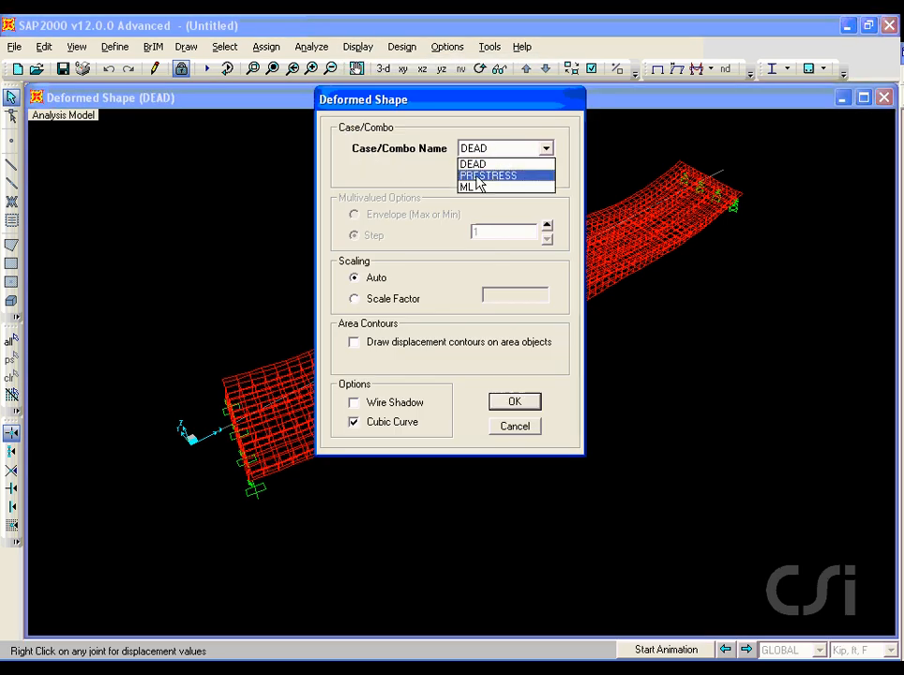
left_click(514, 176)
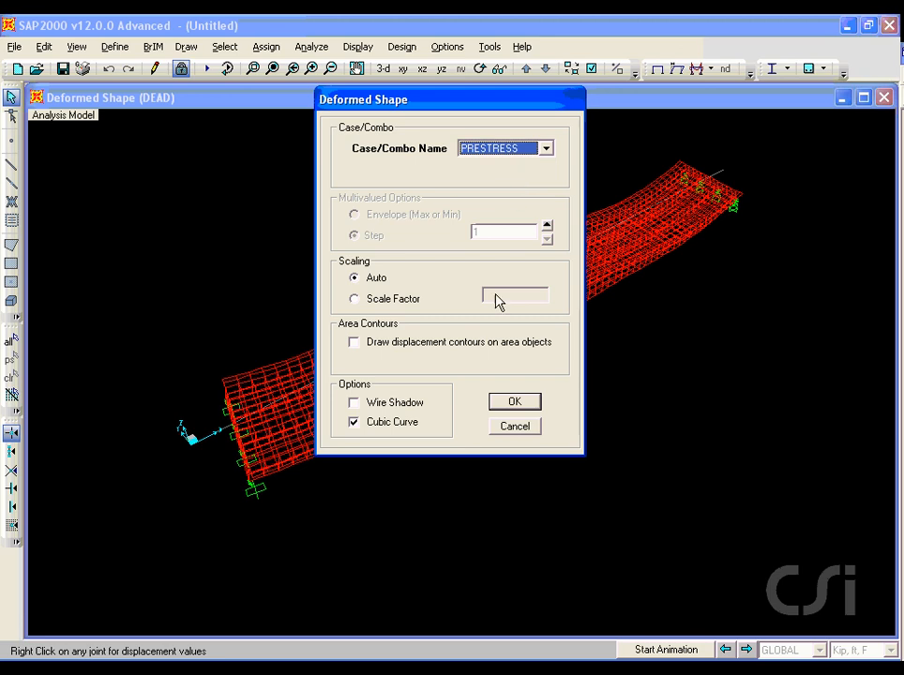
left_click(499, 404)
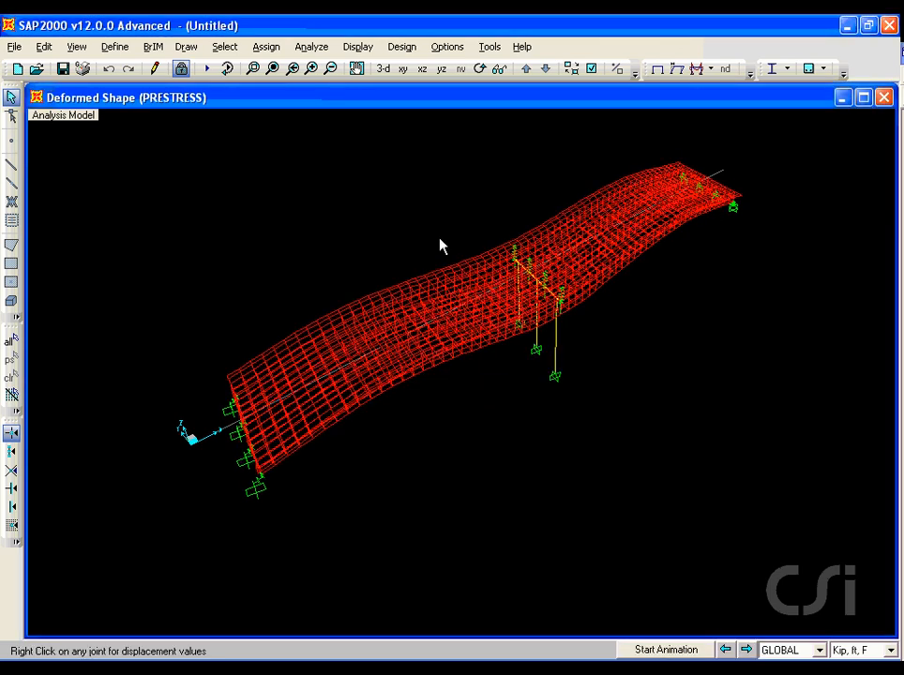
Step: Display the bridge's deformed shape for the ML moving load case with automatic scaling
left_click(358, 47)
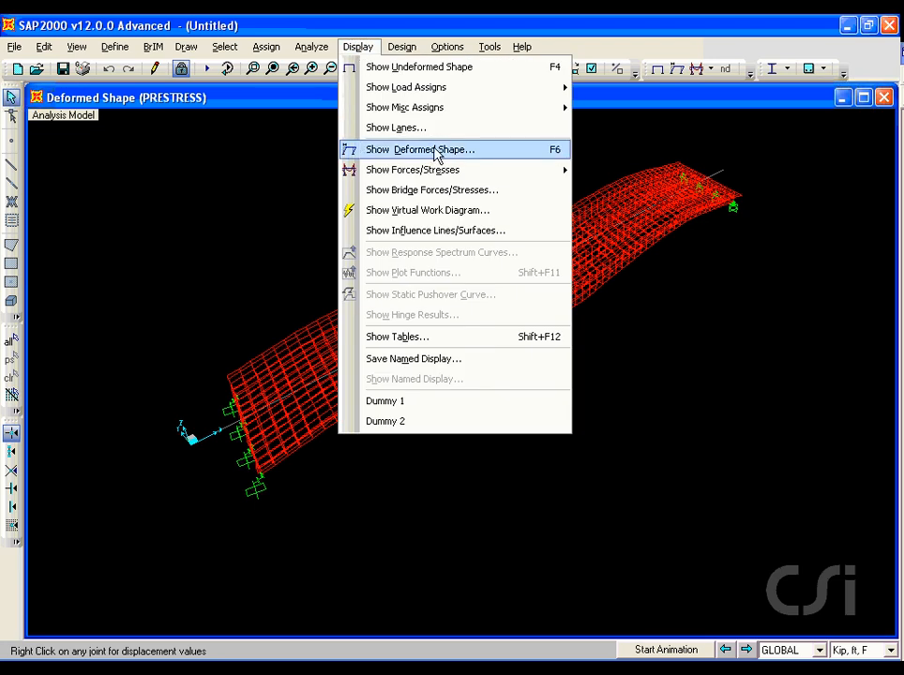
left_click(437, 152)
left_click(474, 148)
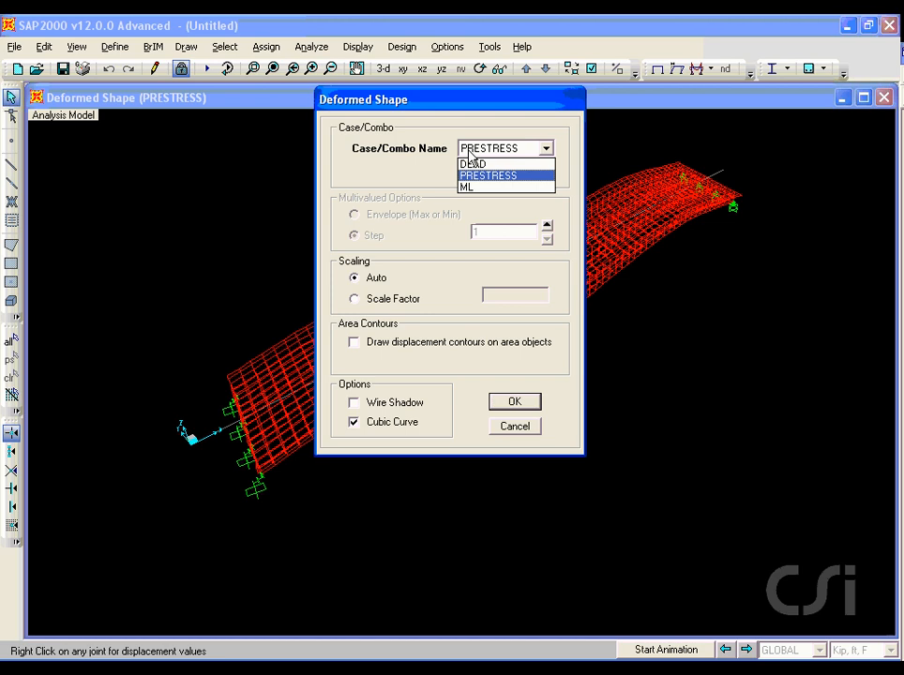
left_click(472, 190)
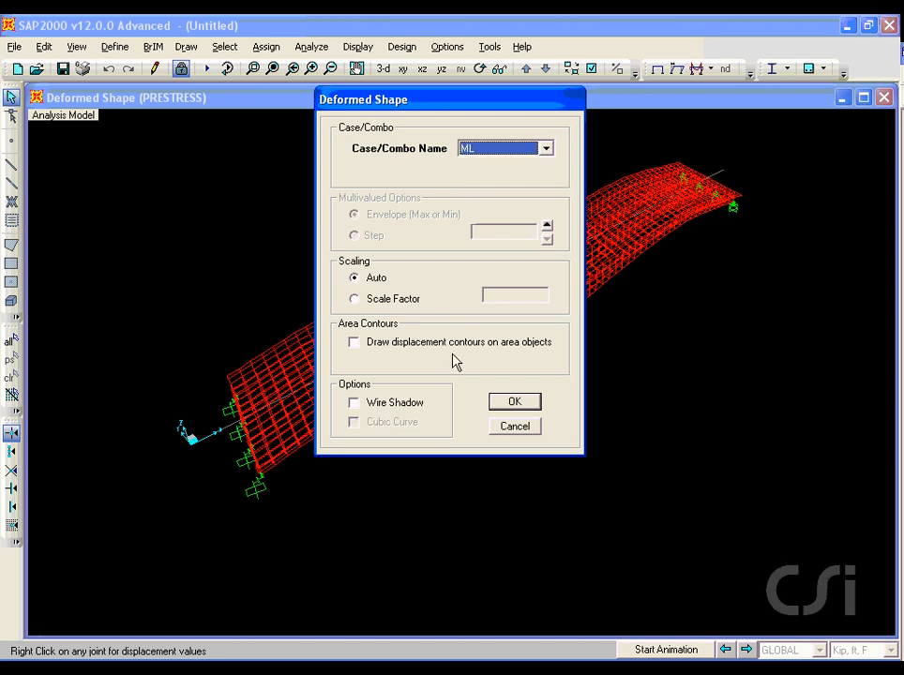
left_click(504, 402)
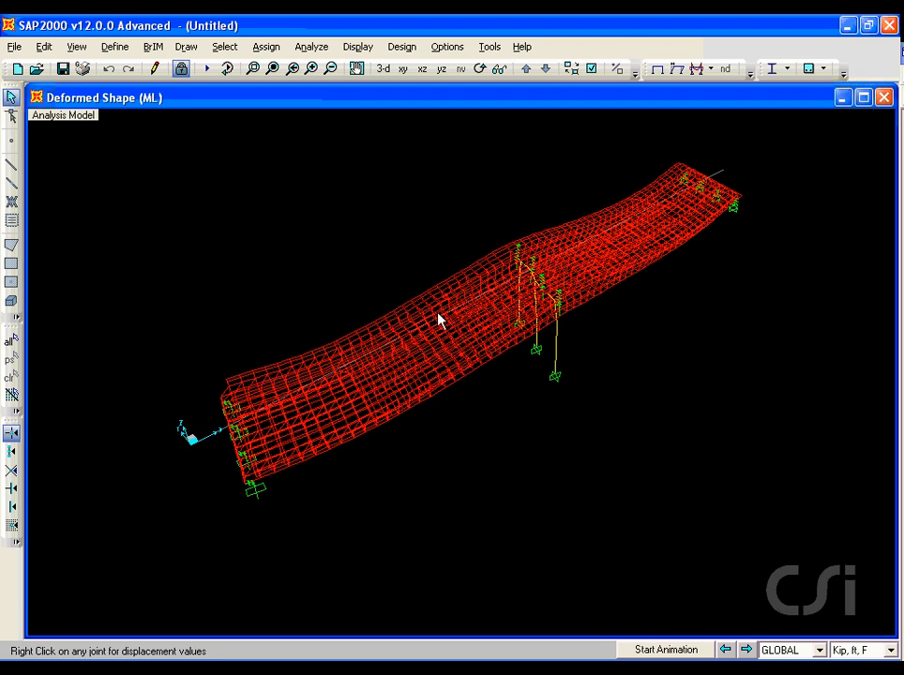
Step: Set up an influence surface plot for the ML case over all lanes, with frame elements and the axial force component
left_click(357, 49)
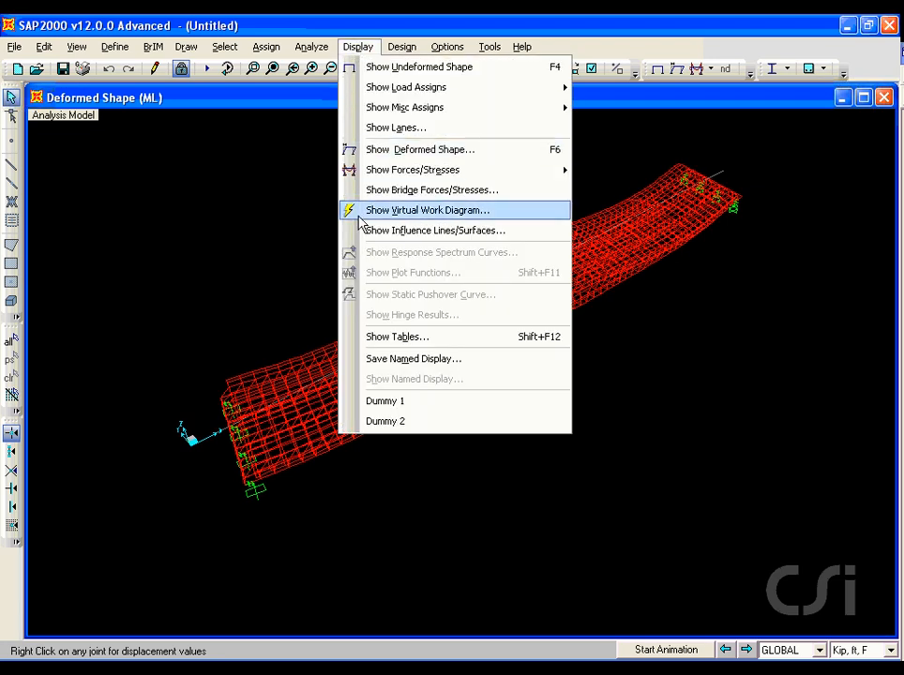
left_click(497, 233)
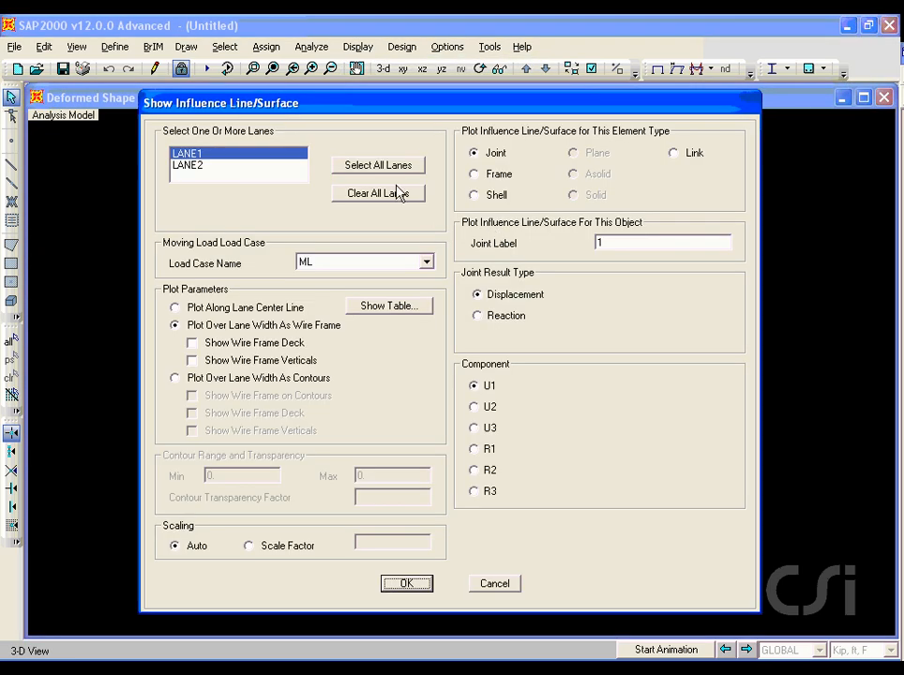
left_click(375, 165)
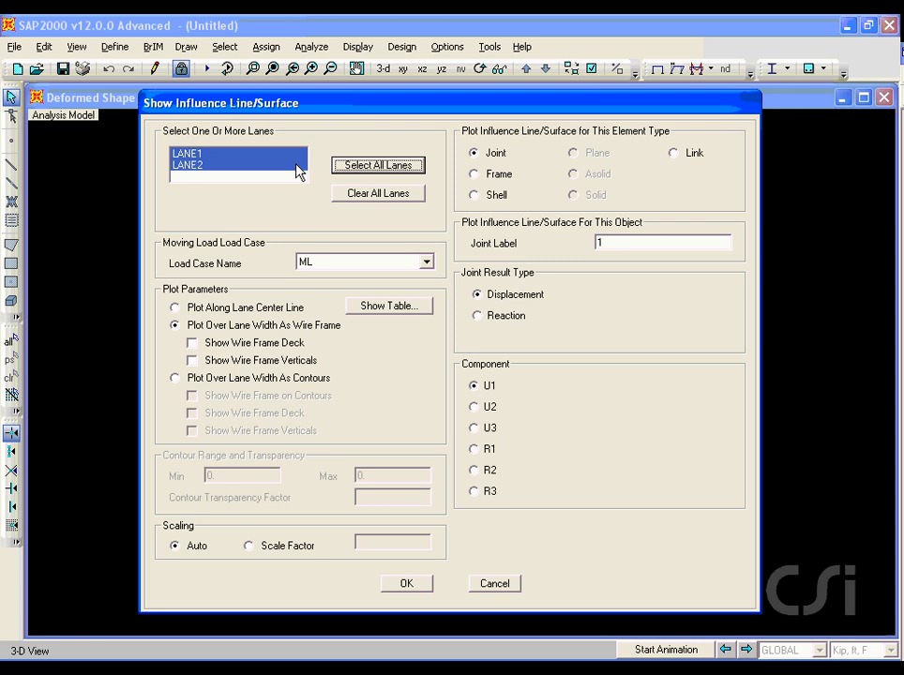
left_click(475, 176)
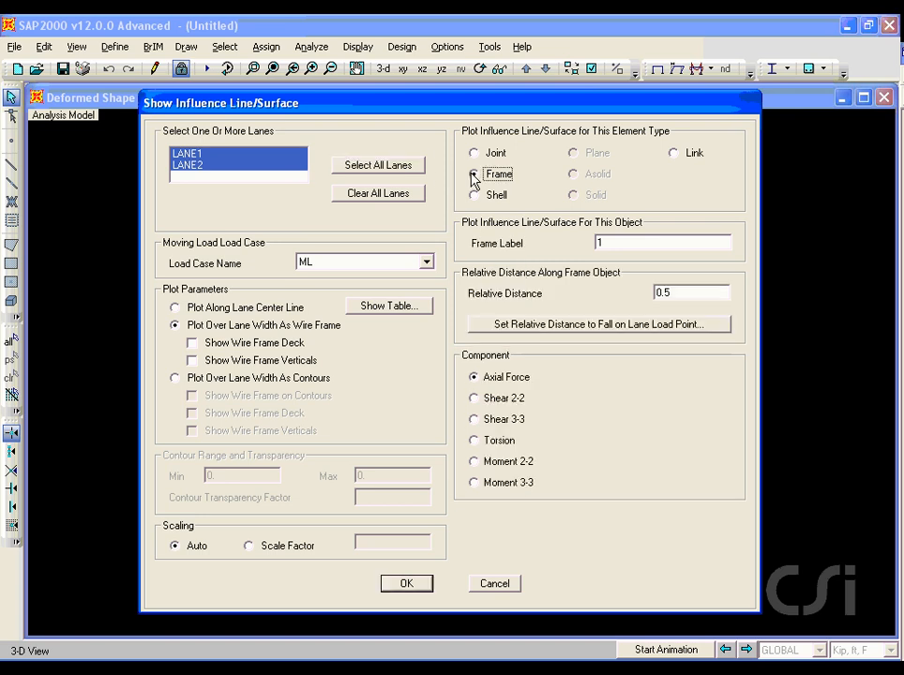
left_click_drag(475, 184, 510, 184)
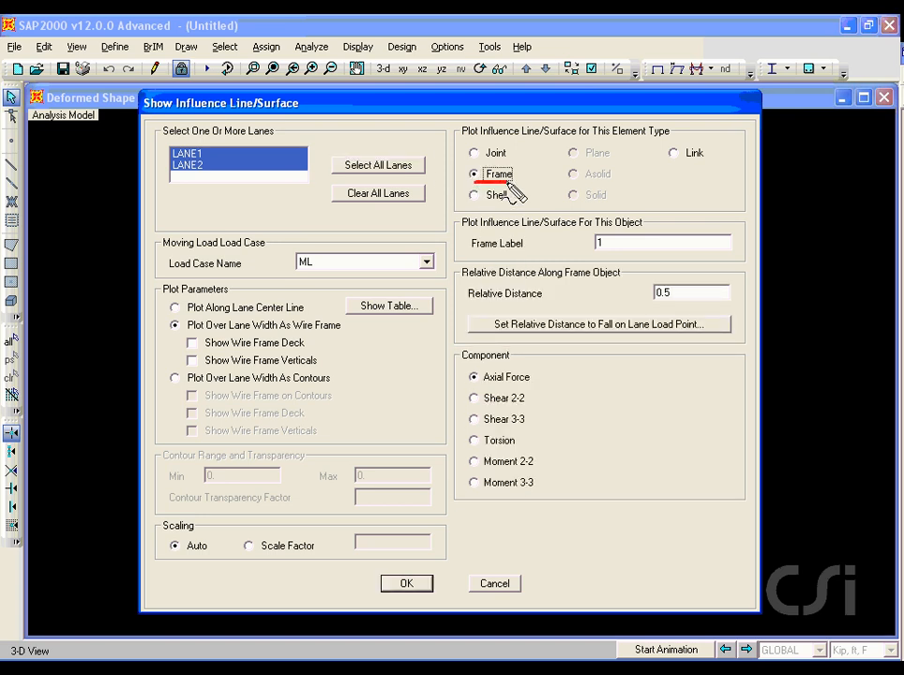
key("Escape")
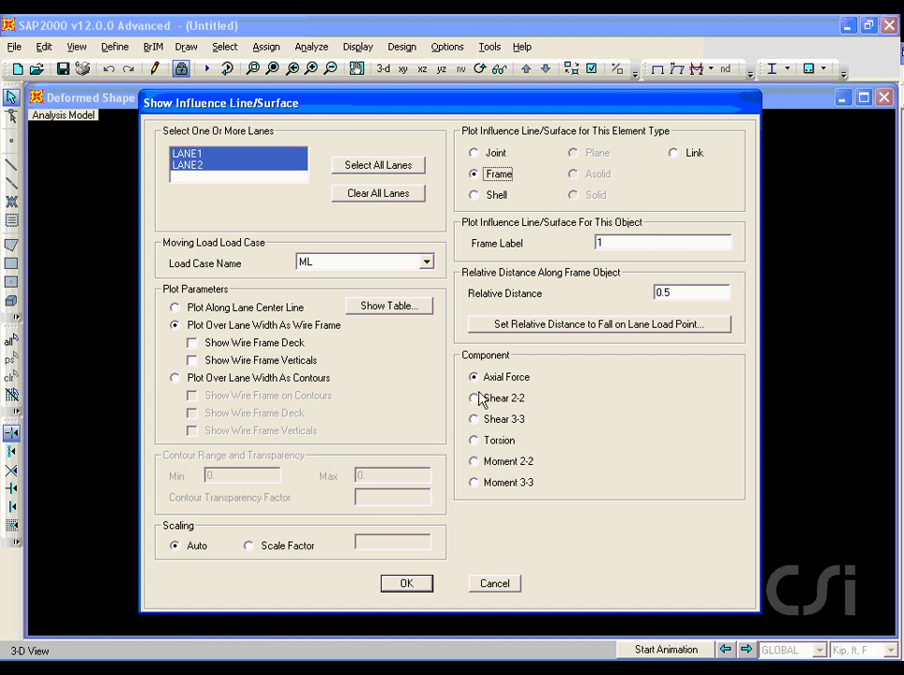
key("ctrl+shift+d")
left_click_drag(473, 384, 516, 383)
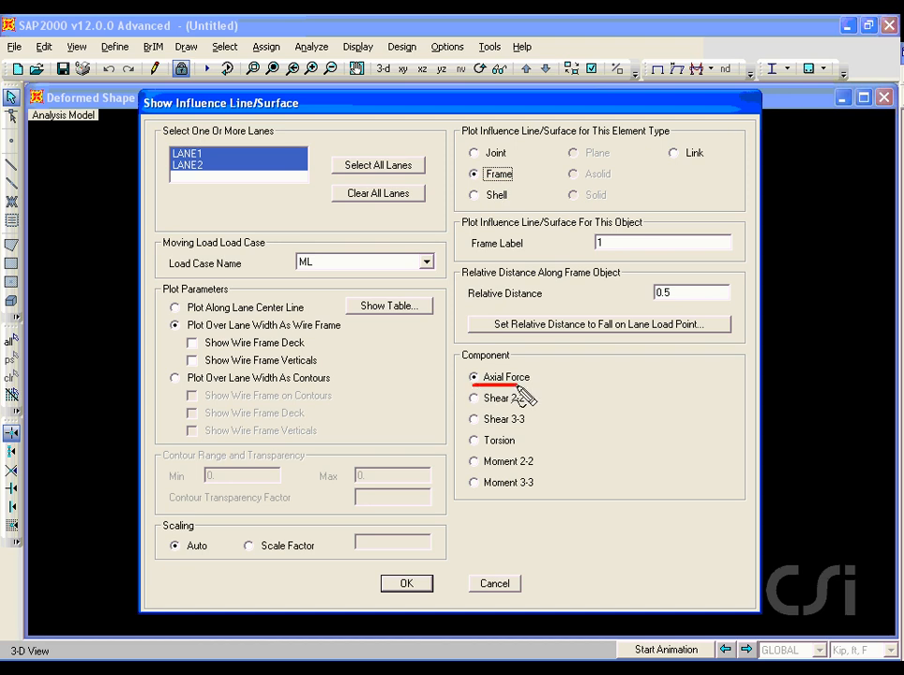
key("Escape")
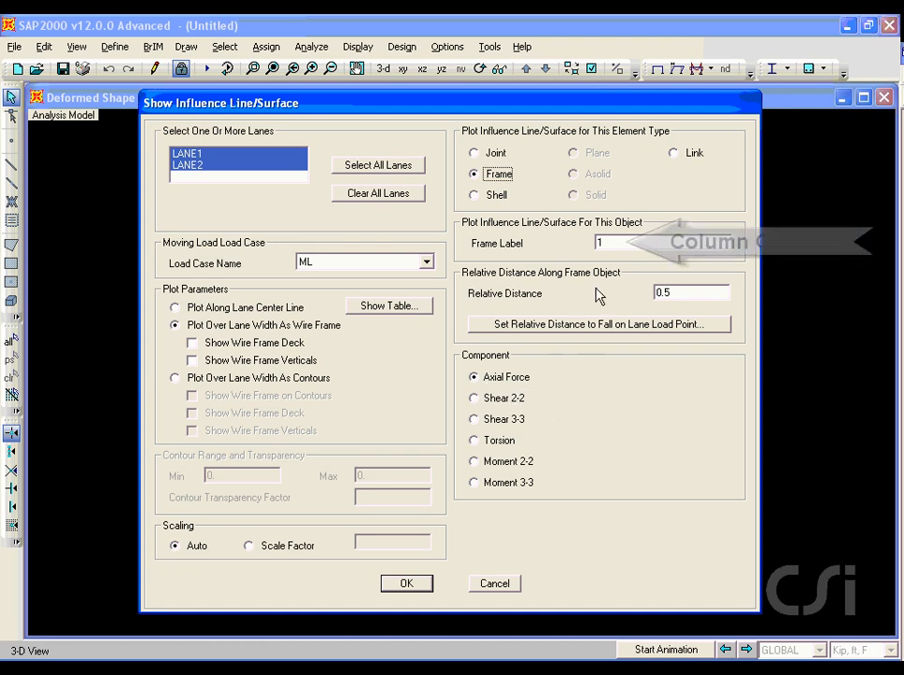
Step: Display the axial force influence surface for frame 12 as contours over the lane width, with the wire frame deck shown
left_click(614, 243)
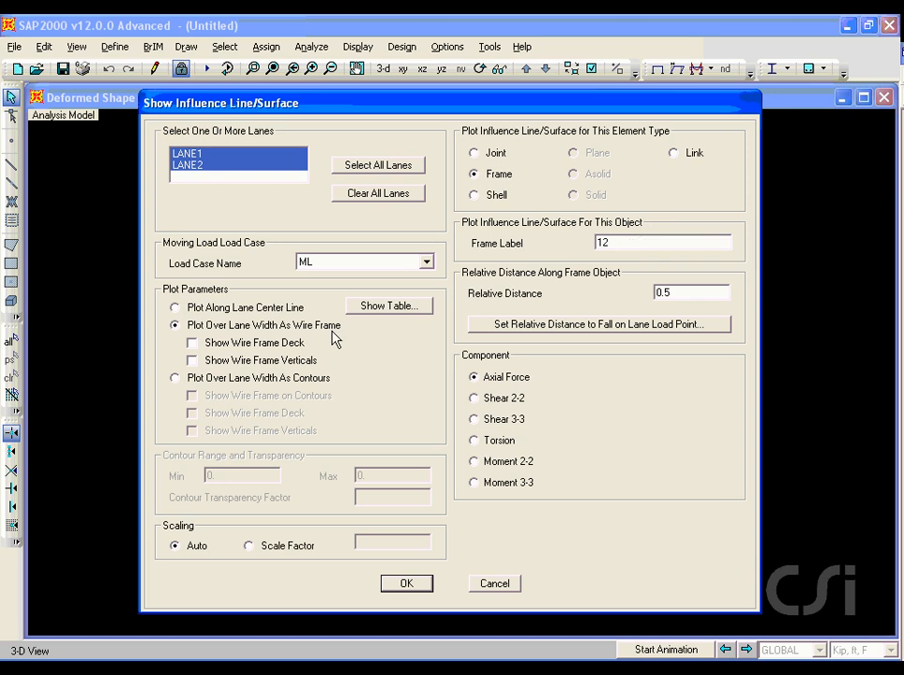
left_click(178, 379)
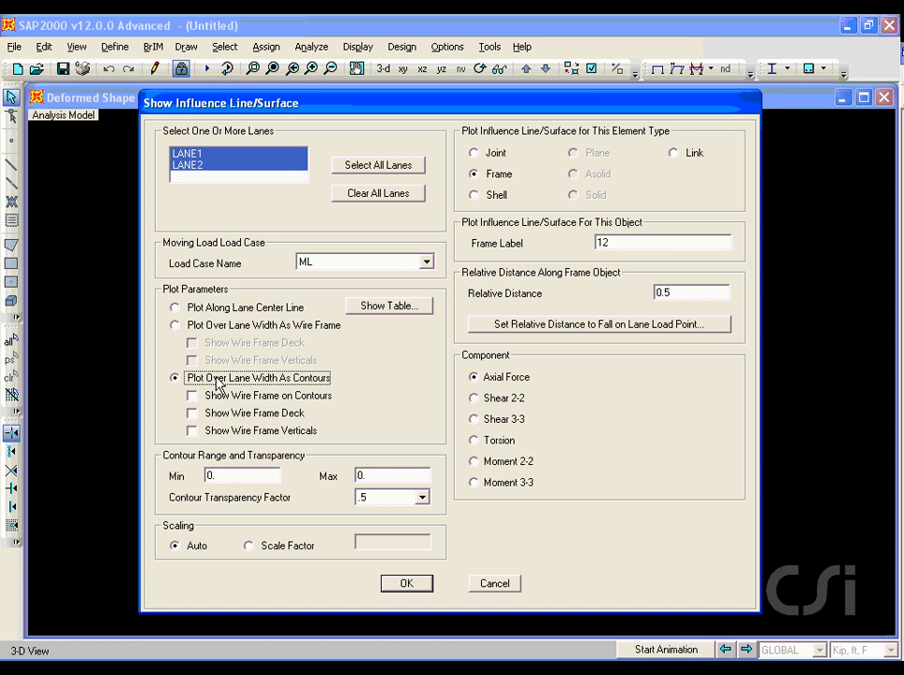
left_click(193, 414)
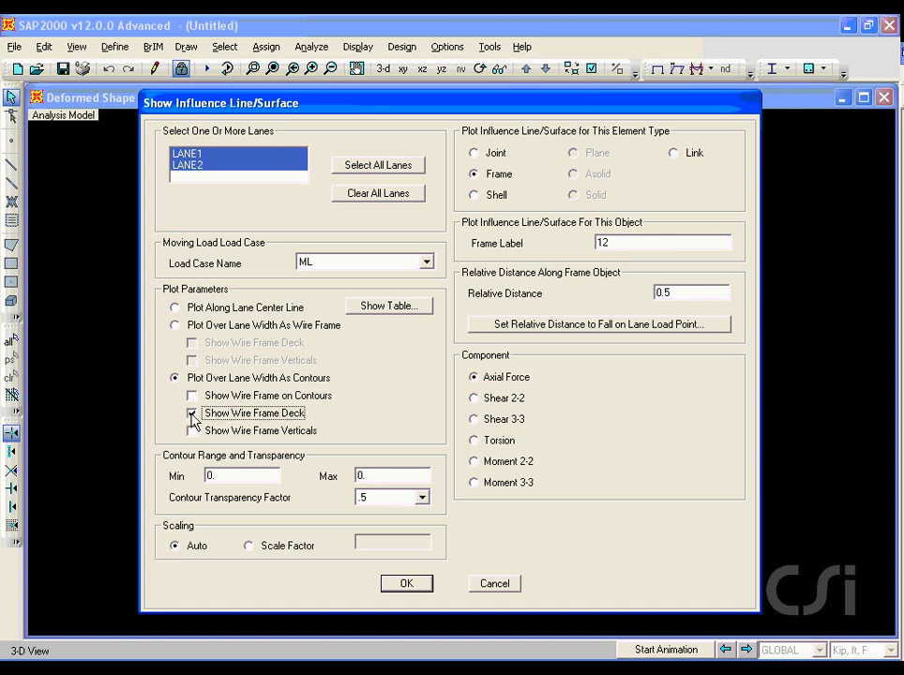
left_click(404, 584)
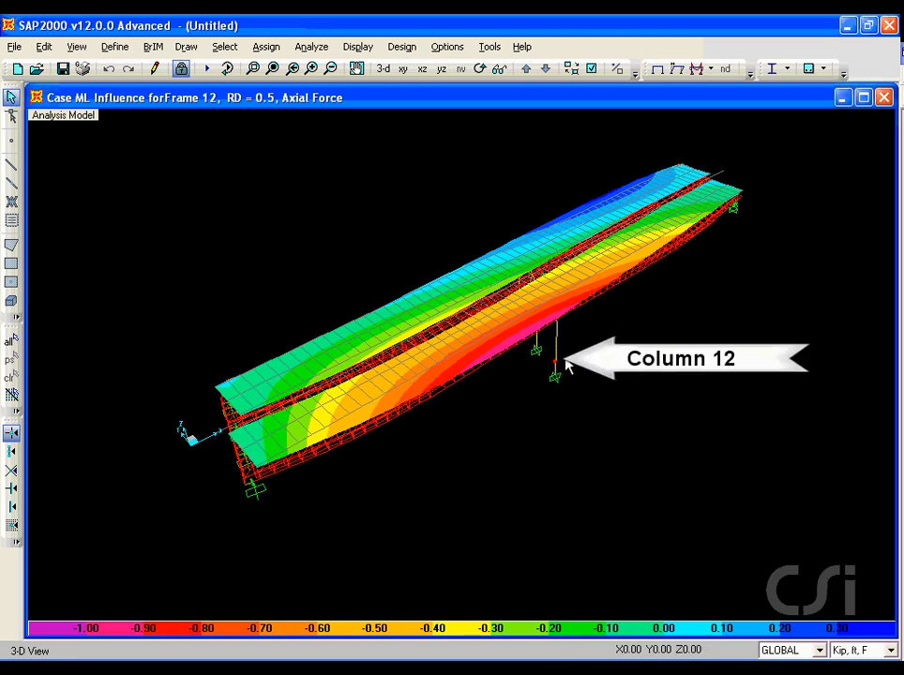
Step: View the entire bridge section's vertical shear (V2) plot for the DEAD case, and close the bridge response display
left_click(360, 48)
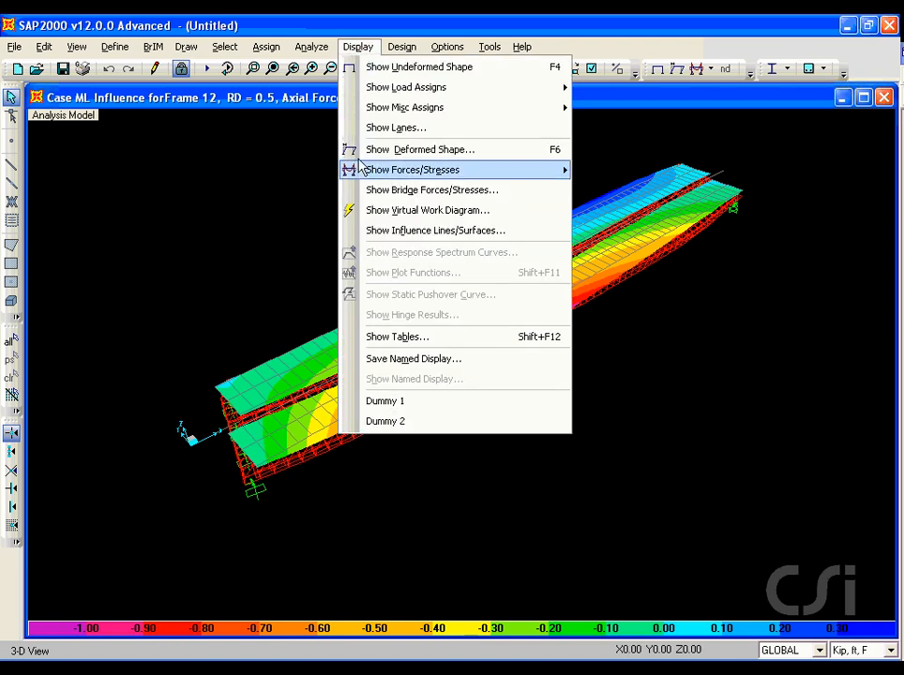
left_click(480, 190)
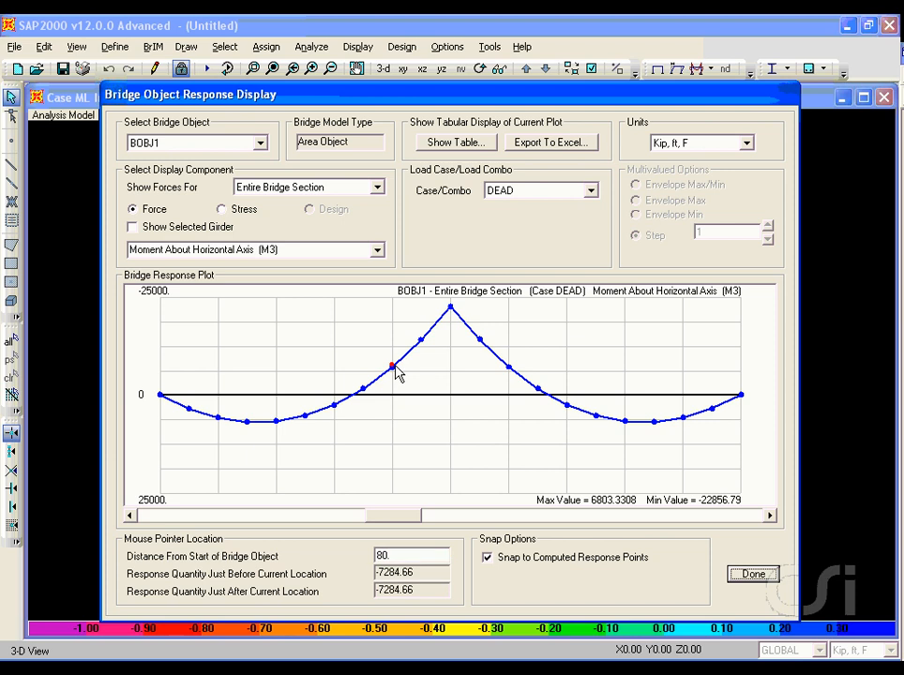
left_click(376, 253)
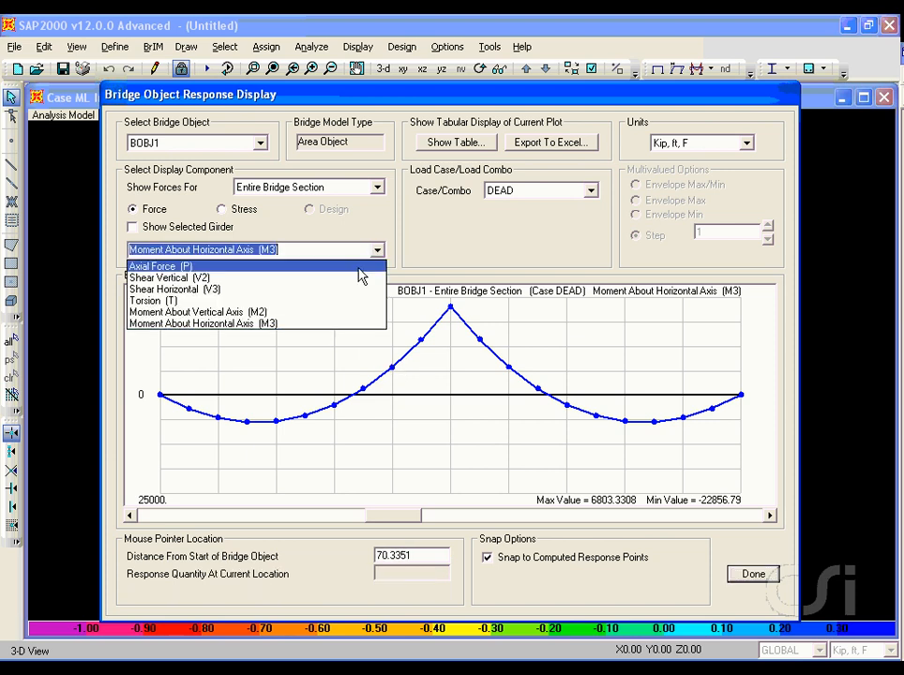
left_click(229, 280)
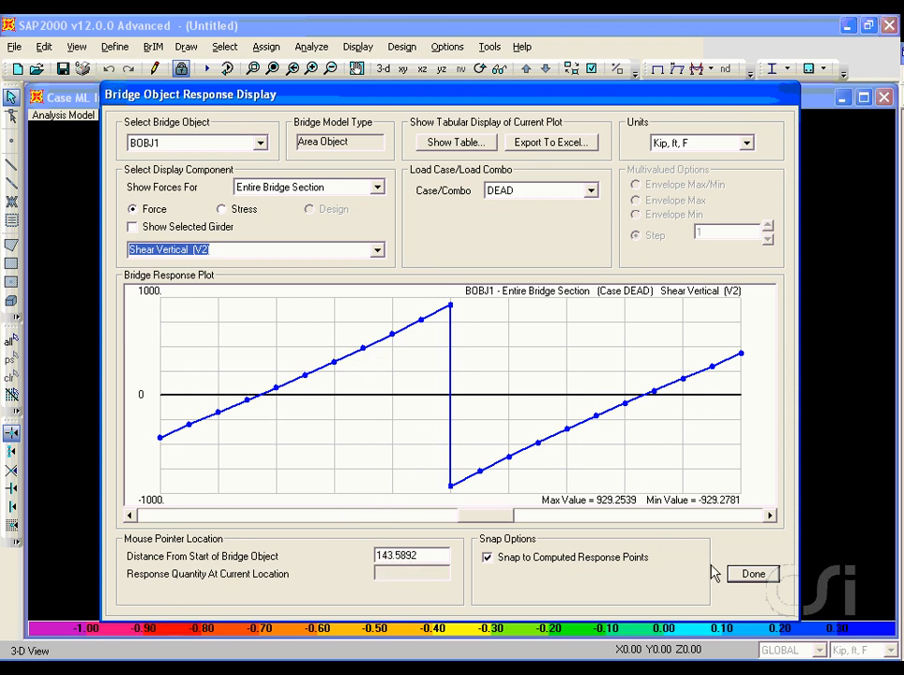
left_click(752, 574)
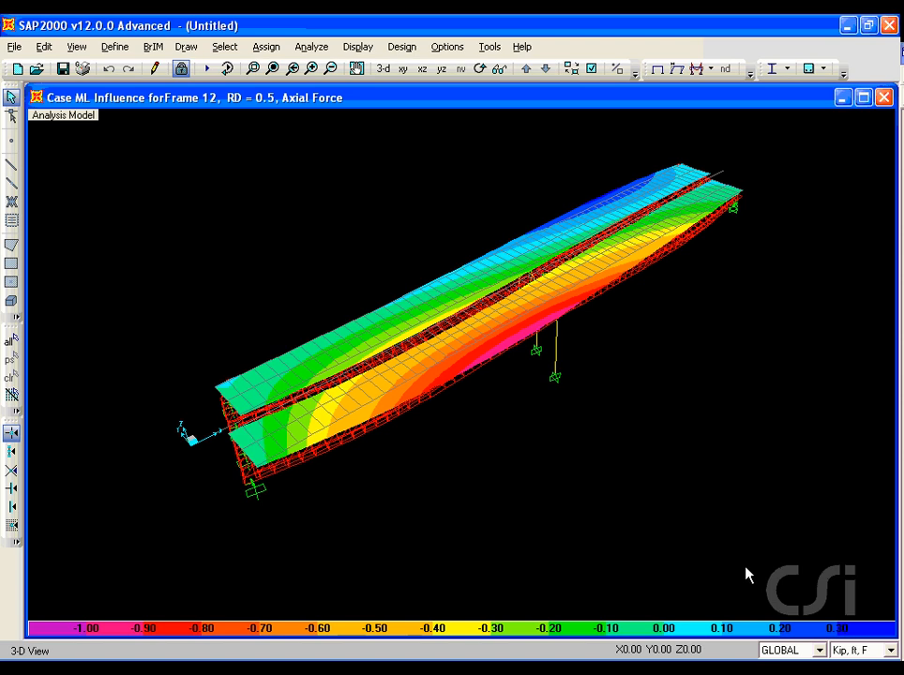
Step: Unlock the model, deleting its analysis results, and enter TRUCKS as the name for a new load pattern
left_click(181, 70)
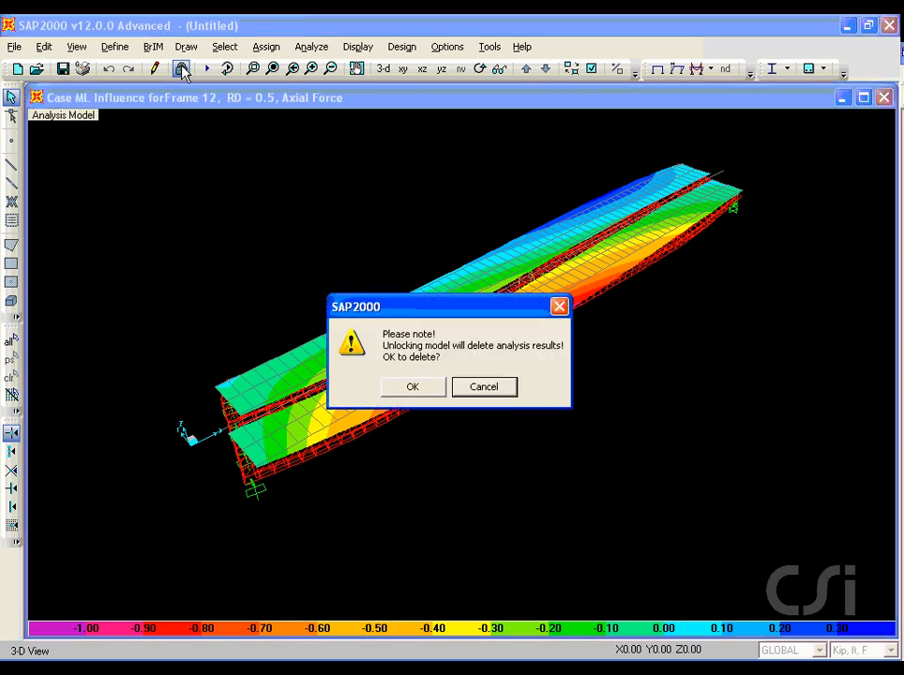
left_click(412, 389)
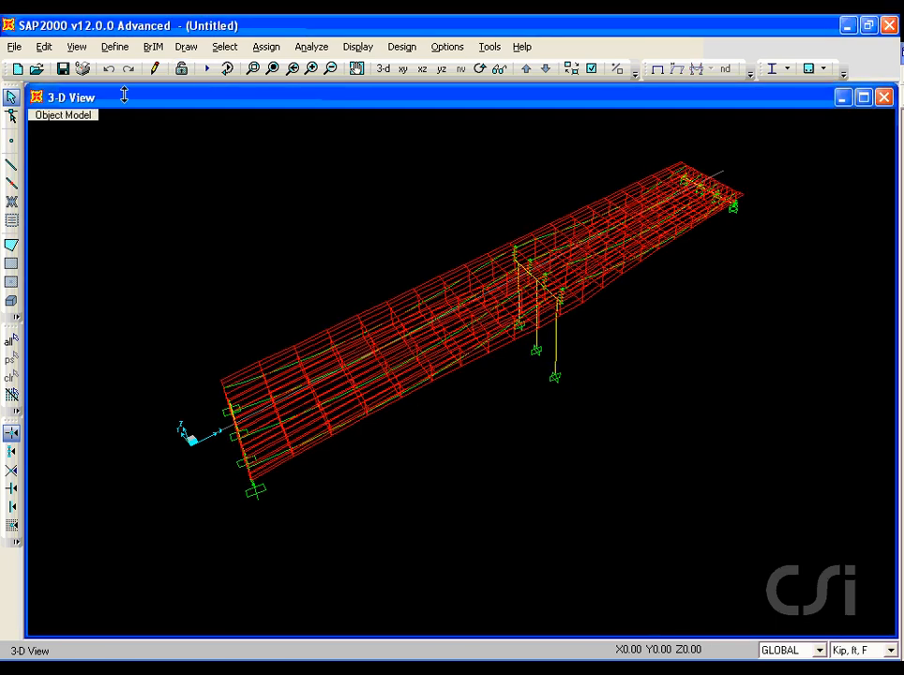
left_click(112, 49)
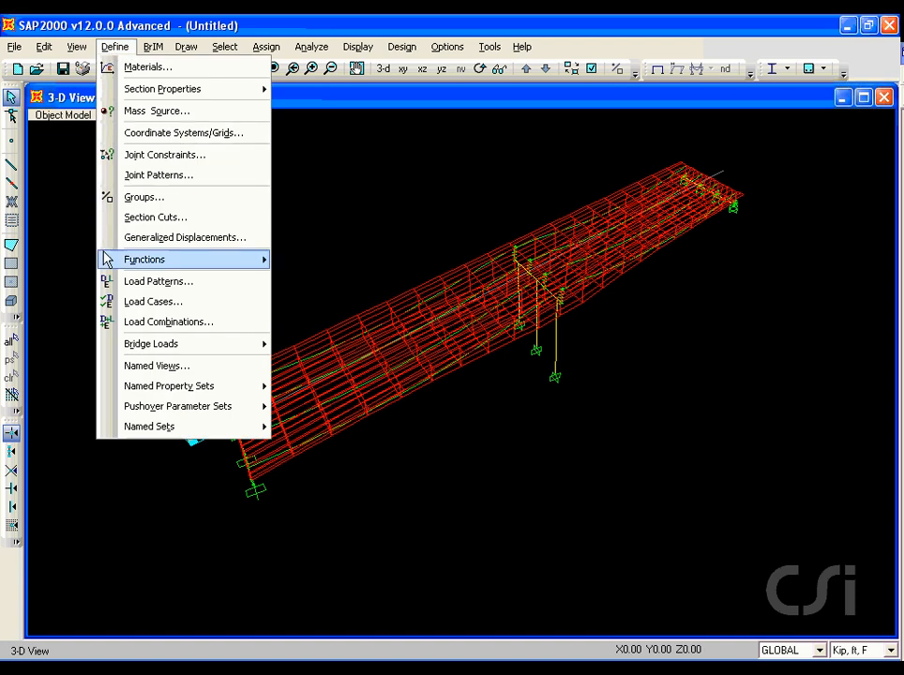
left_click(210, 286)
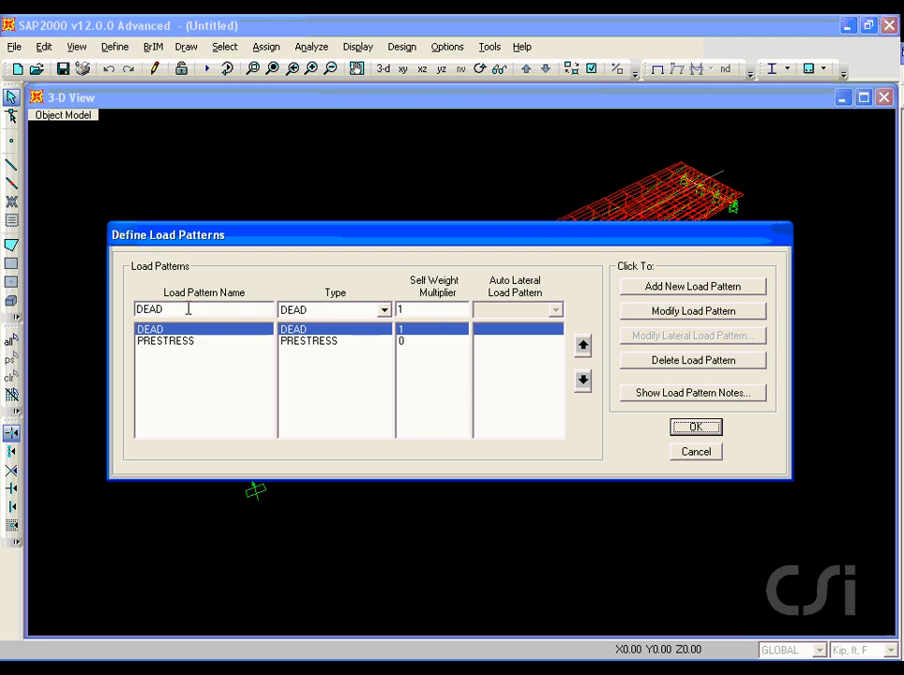
double_click(188, 309)
type("TR")
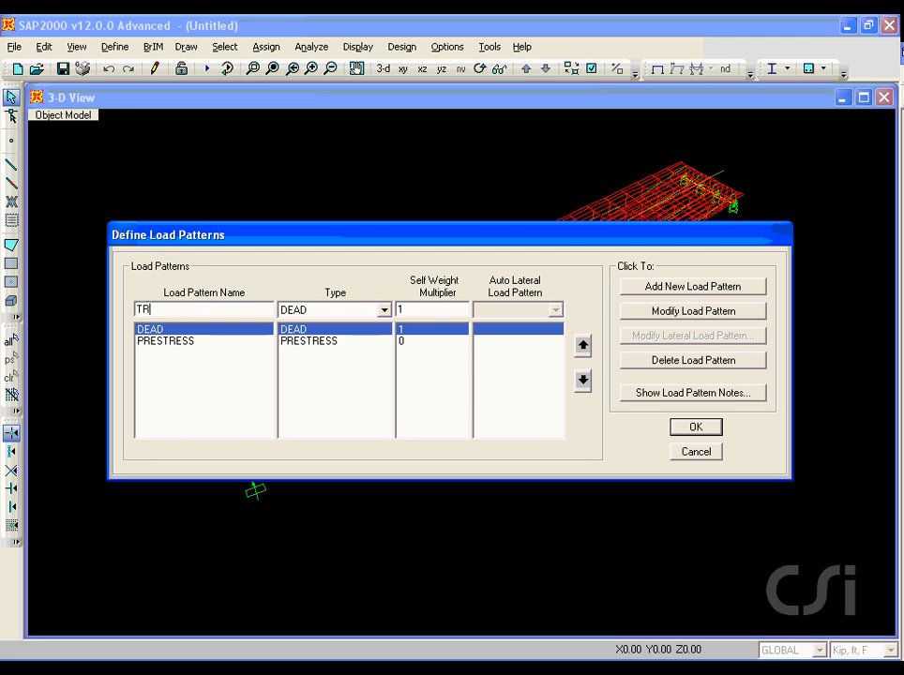
type("UCKS")
Step: Set the TRUCKS load pattern's type to BRIDGE LIVE and add it to the defined load patterns
left_click(373, 311)
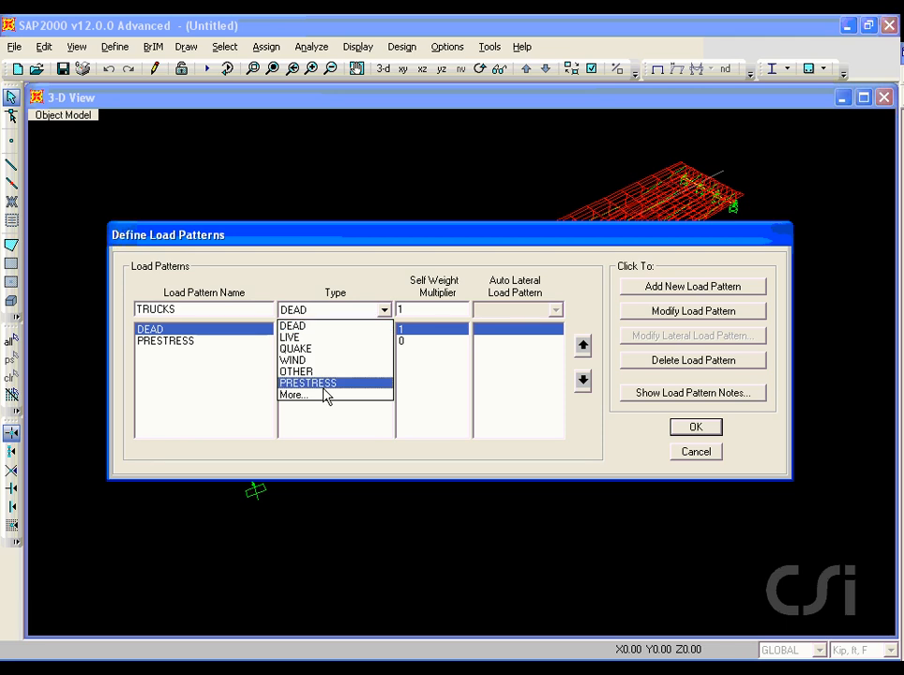
left_click(323, 395)
left_click(386, 406)
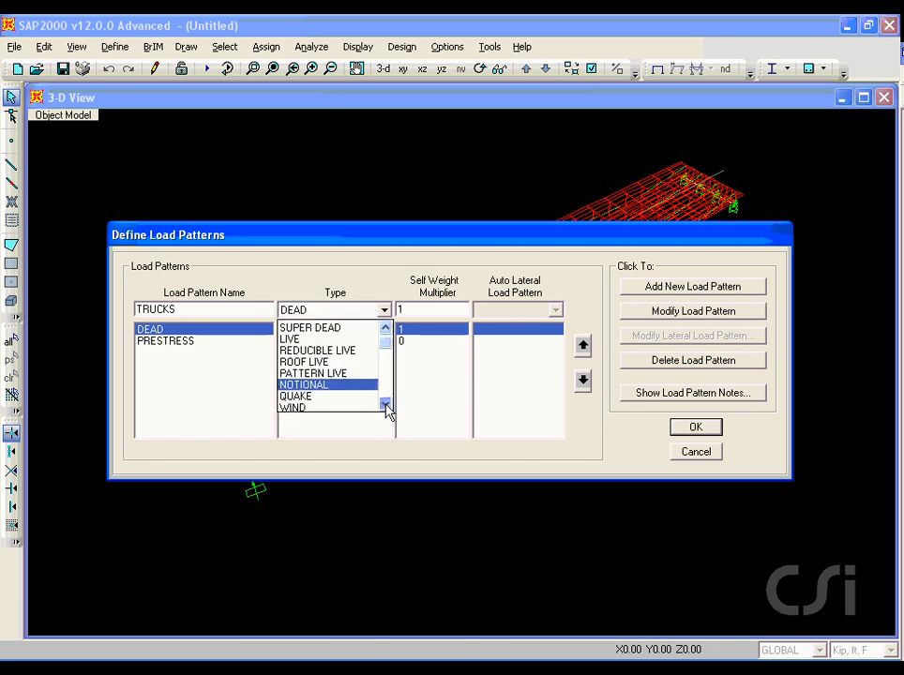
left_click(386, 405)
left_click(386, 406)
left_click(386, 406)
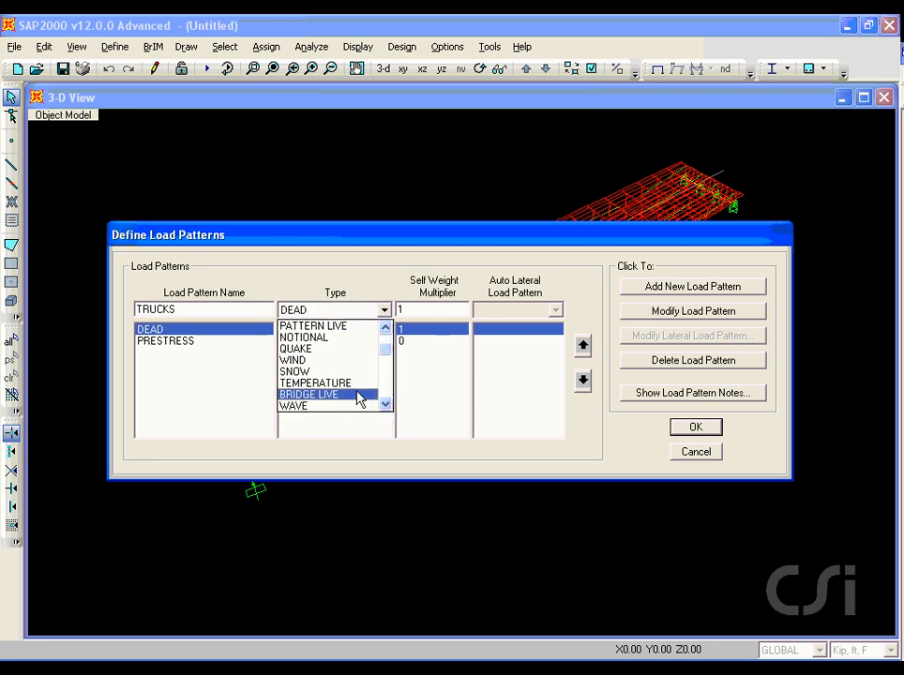
left_click(339, 395)
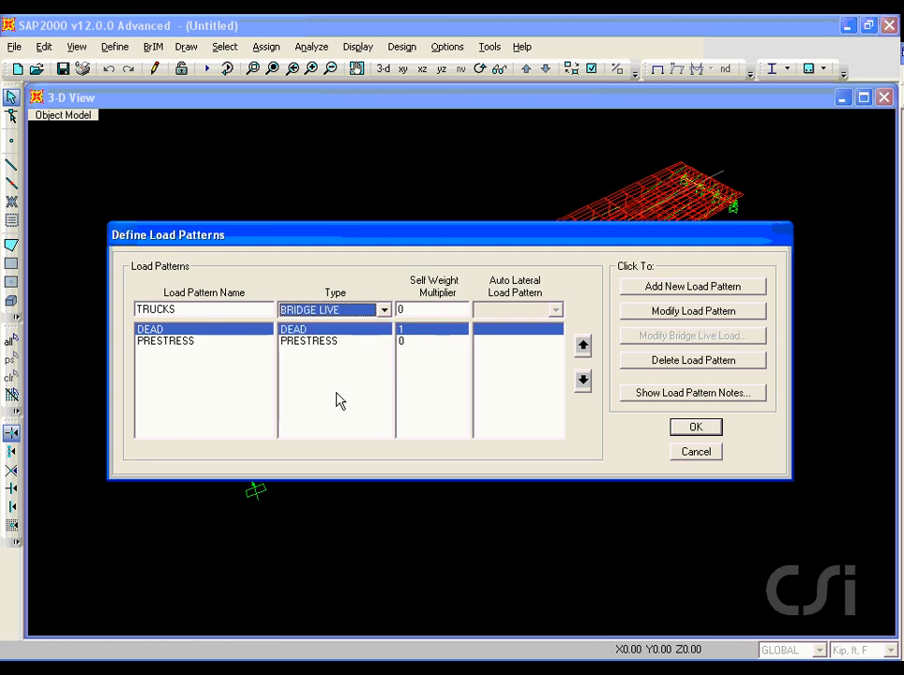
left_click(677, 287)
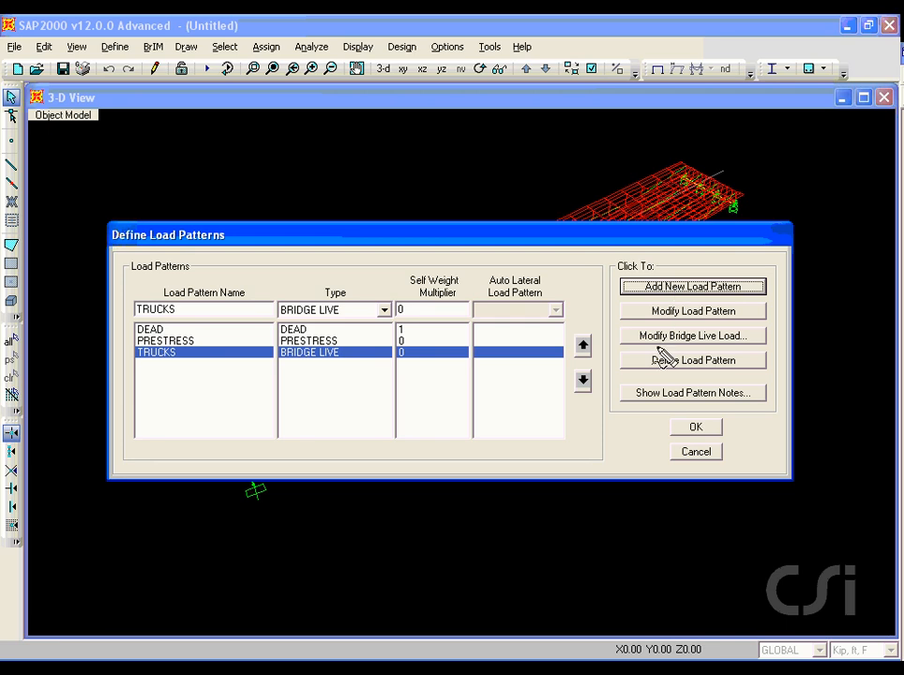
Step: In the TRUCKS bridge live load, add an HSn-44-1 vehicle on LANE1 travelling forward from distance 0 at speed 40
left_click_drag(657, 346, 703, 347)
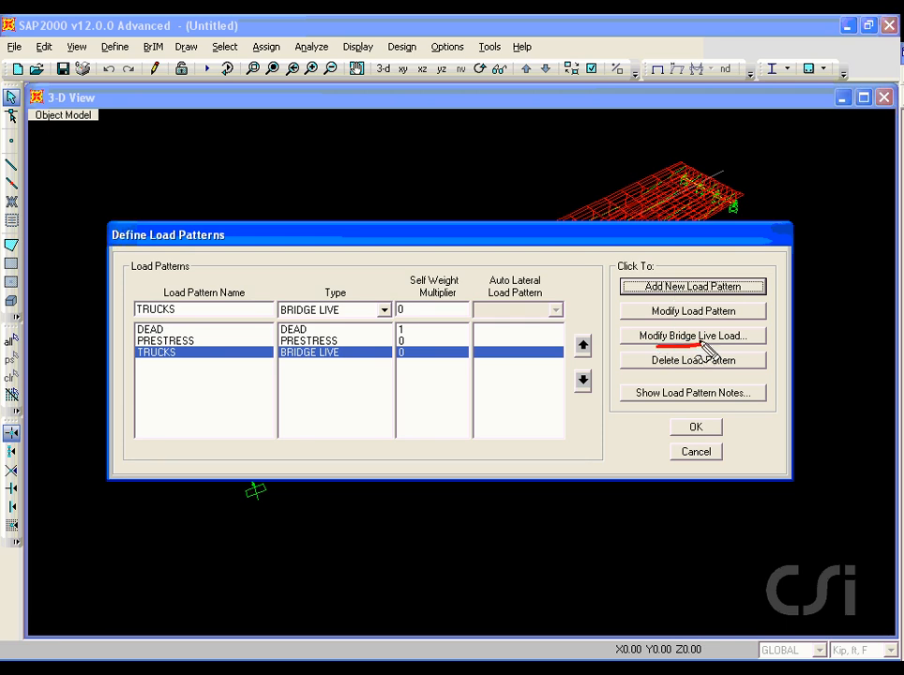
key("Escape")
left_click(699, 335)
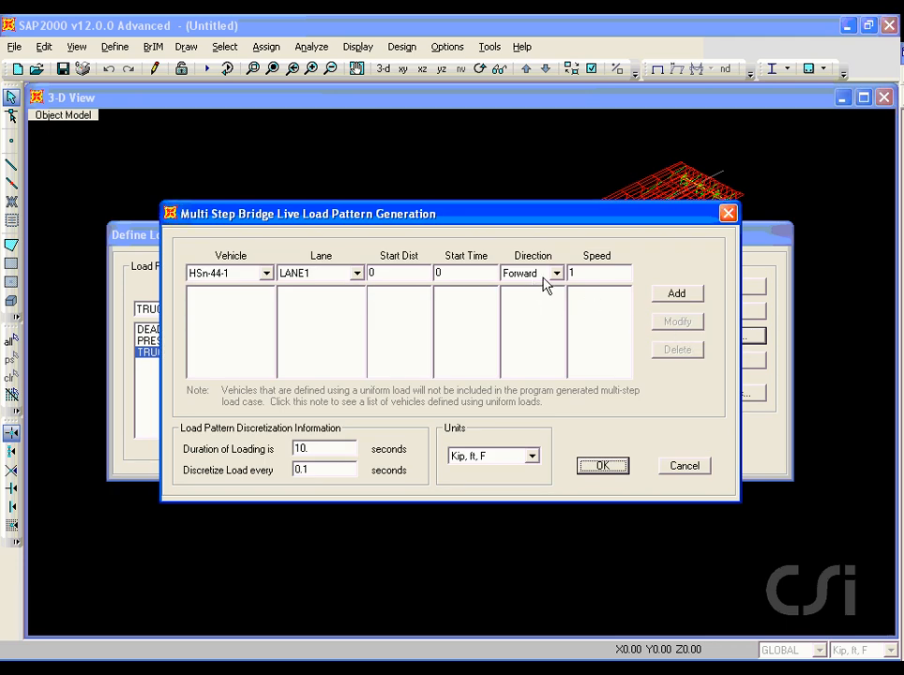
double_click(579, 274)
left_click(673, 296)
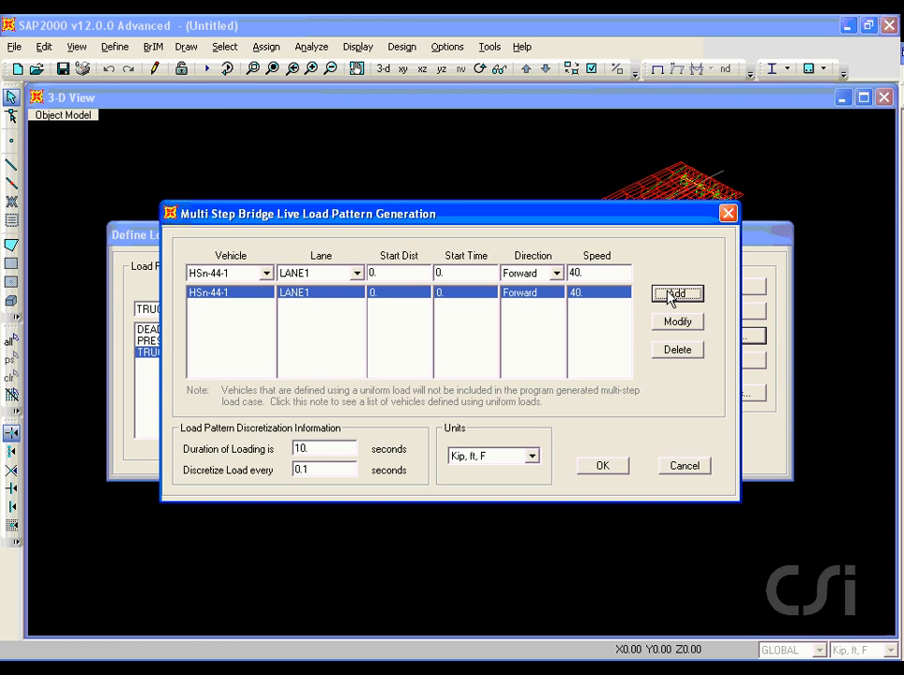
Step: Add a second HSn-44-1 vehicle on LANE2 with start distance 220, backward direction and speed 40
left_click(360, 275)
left_click(341, 301)
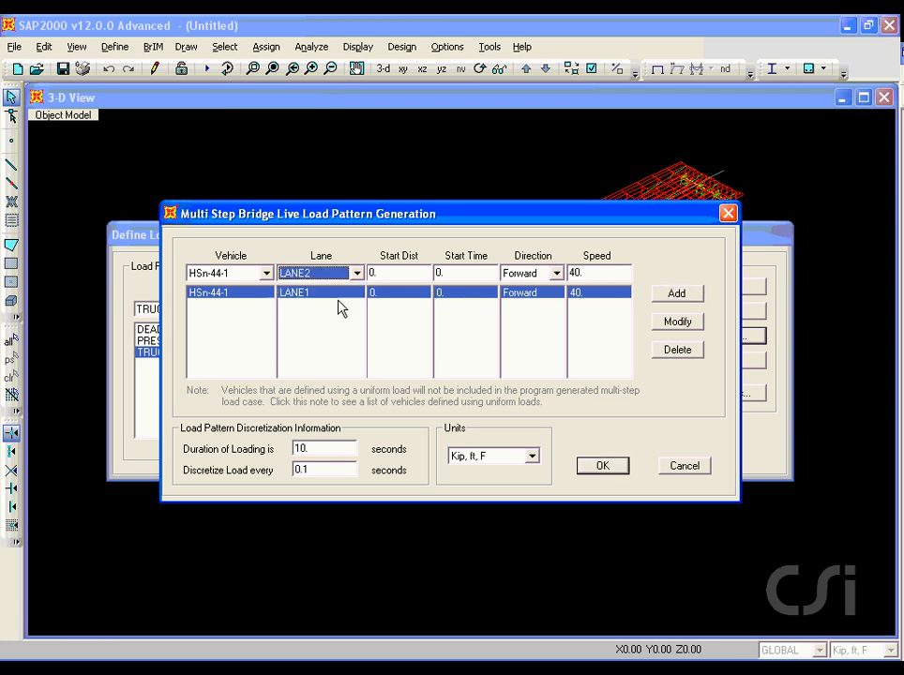
double_click(387, 272)
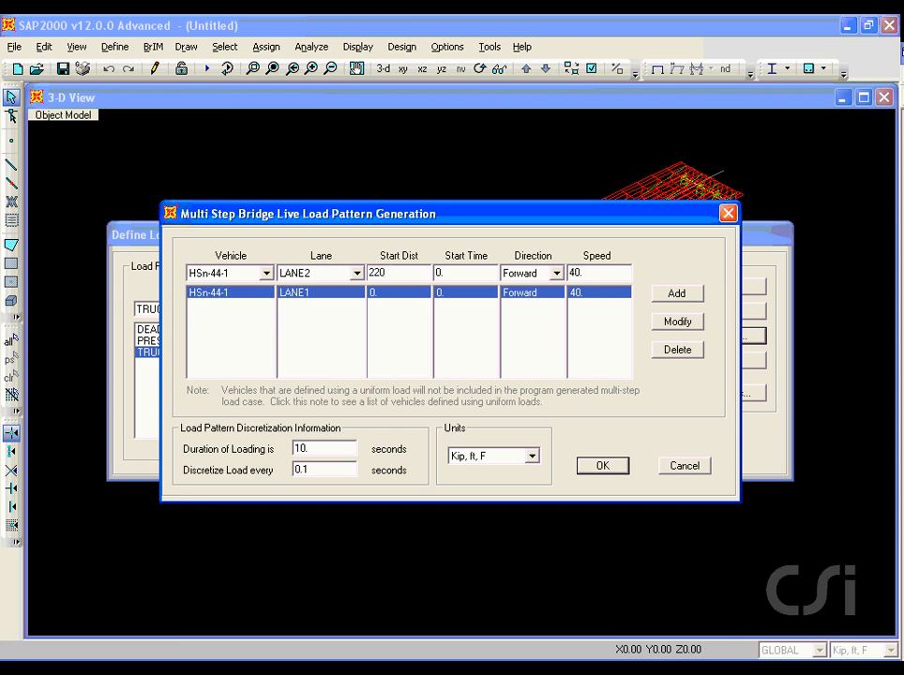
left_click(557, 273)
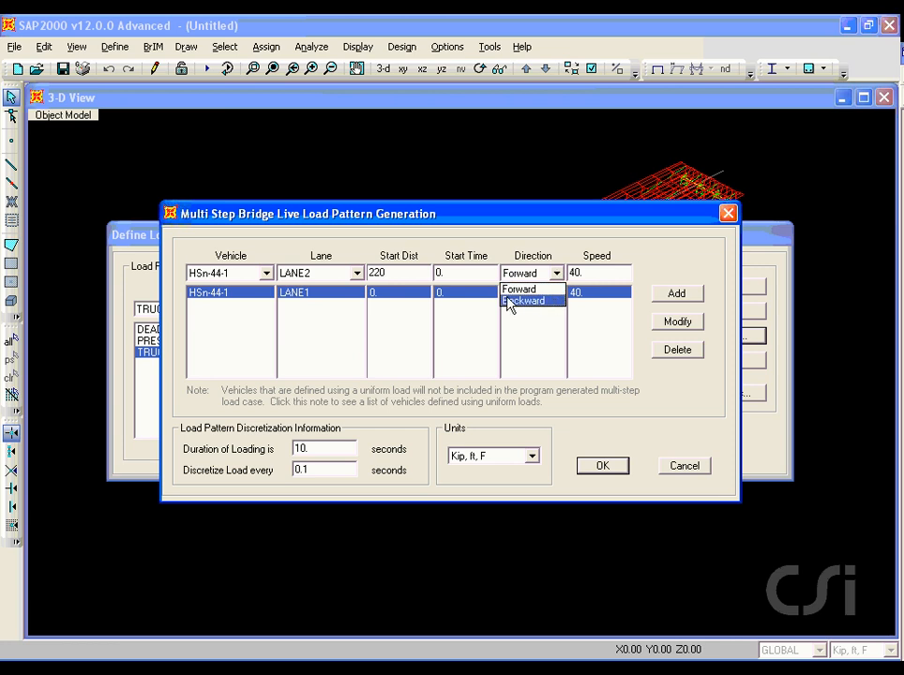
left_click(524, 298)
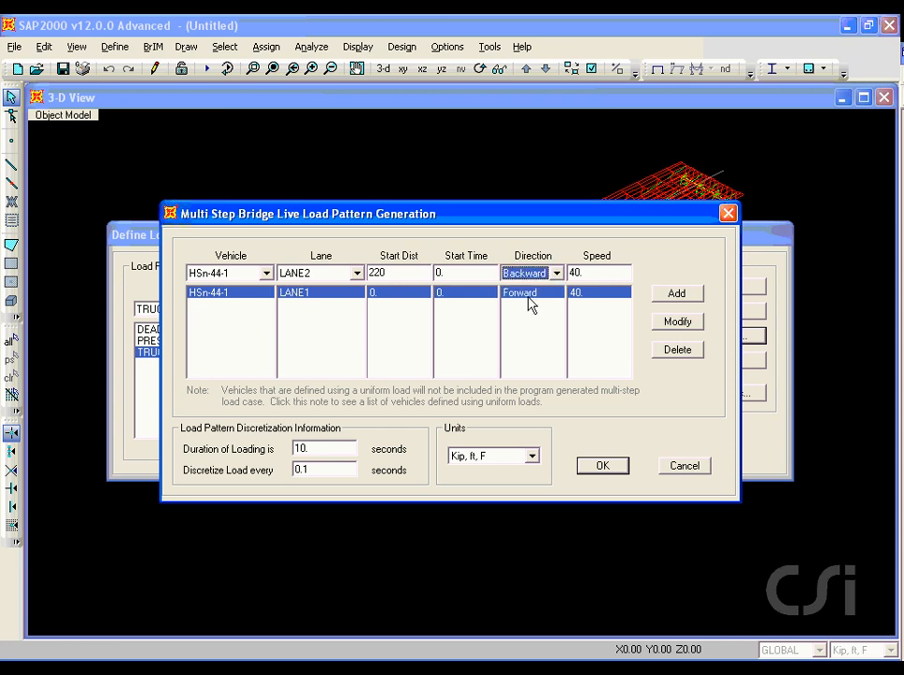
left_click(675, 296)
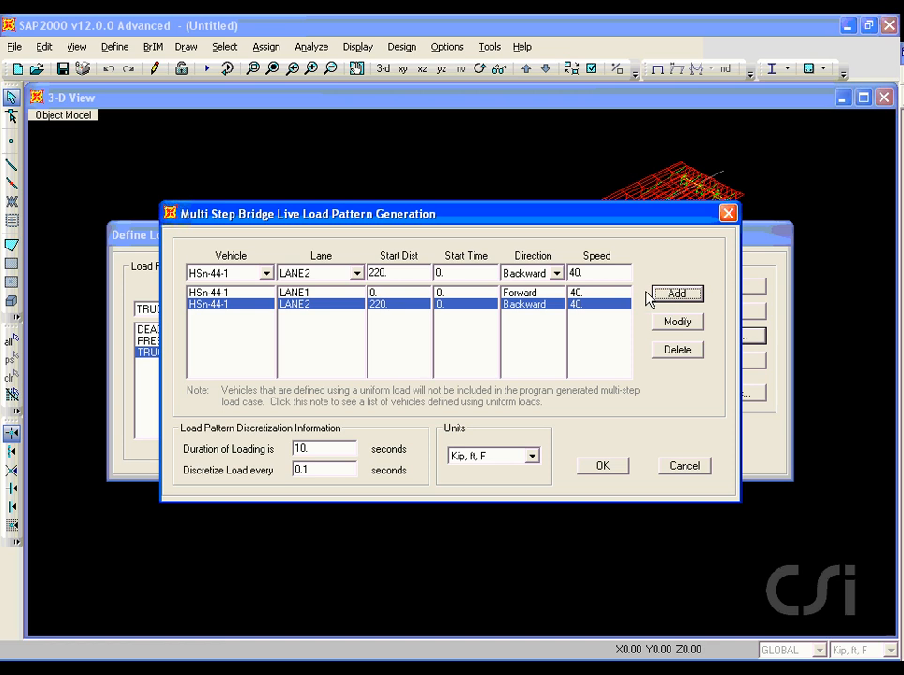
Step: Add a third HSn-44-1 vehicle on LANE1 with start distance 0, start time 1.5, forward direction and speed 40
left_click(356, 274)
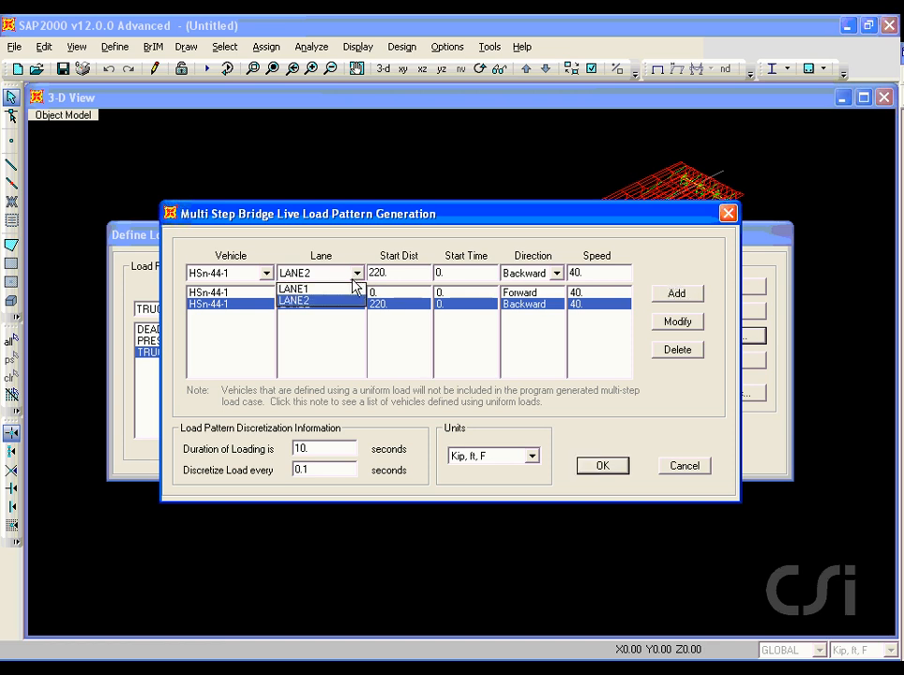
left_click(305, 290)
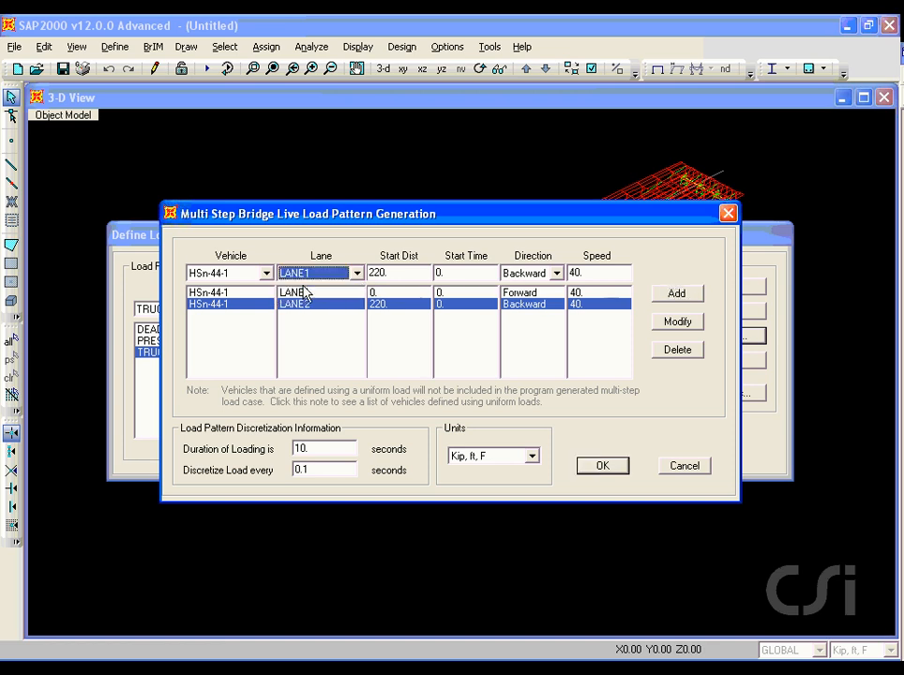
left_click(393, 274)
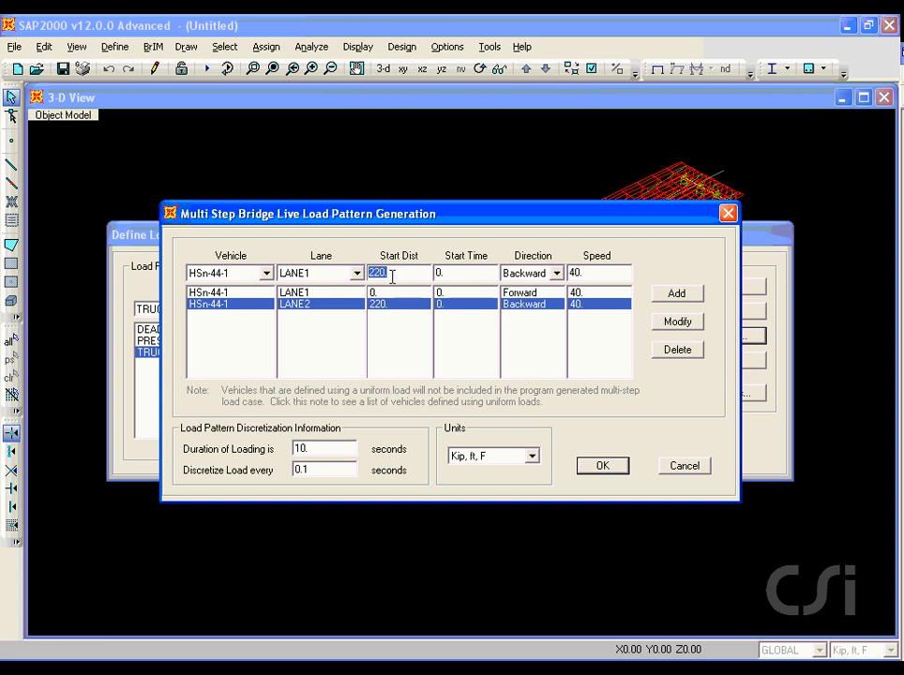
type("0")
left_click(556, 273)
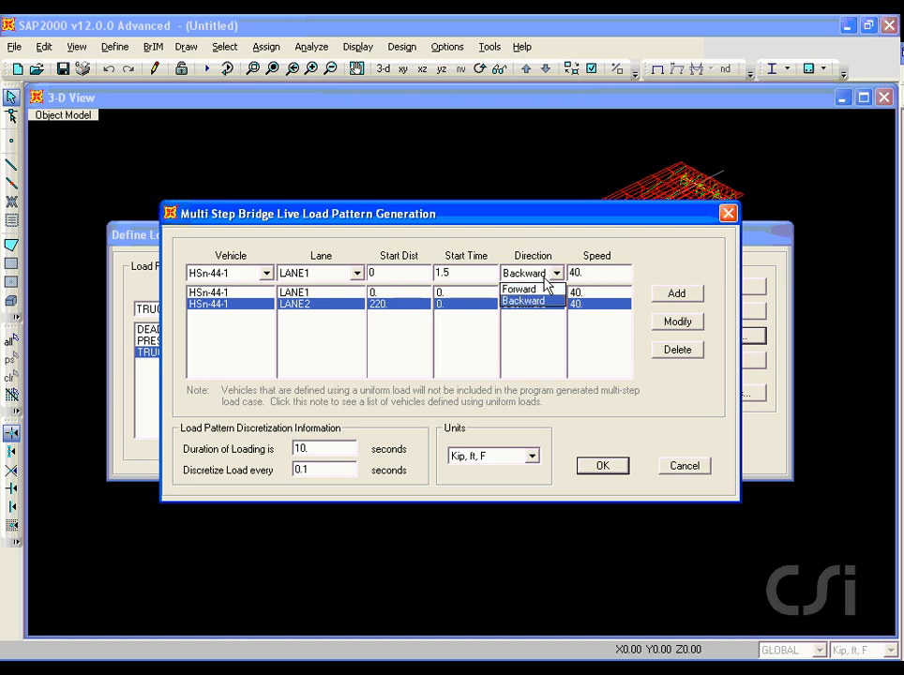
left_click(525, 291)
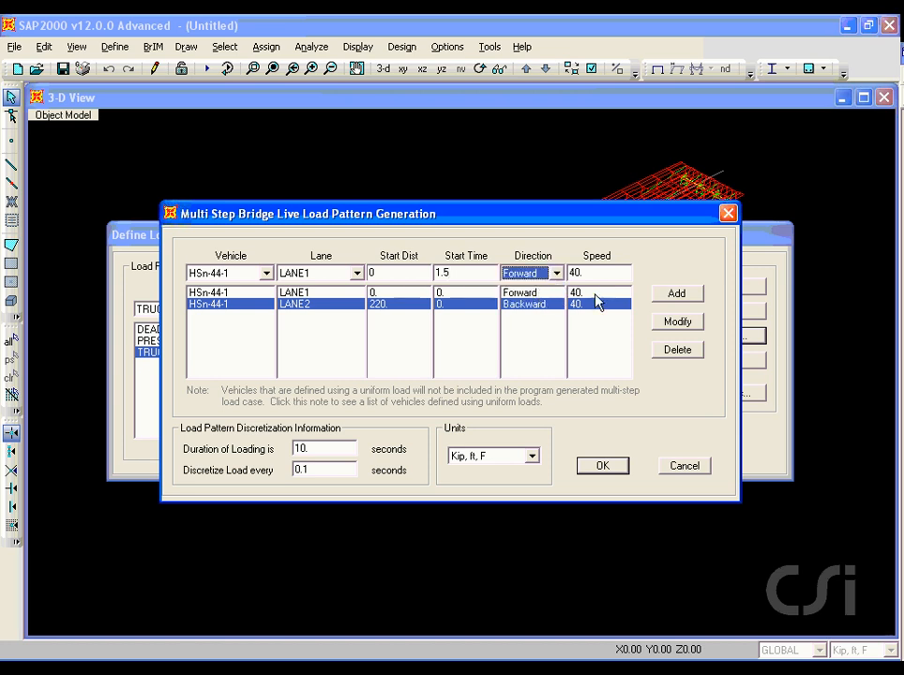
left_click(667, 296)
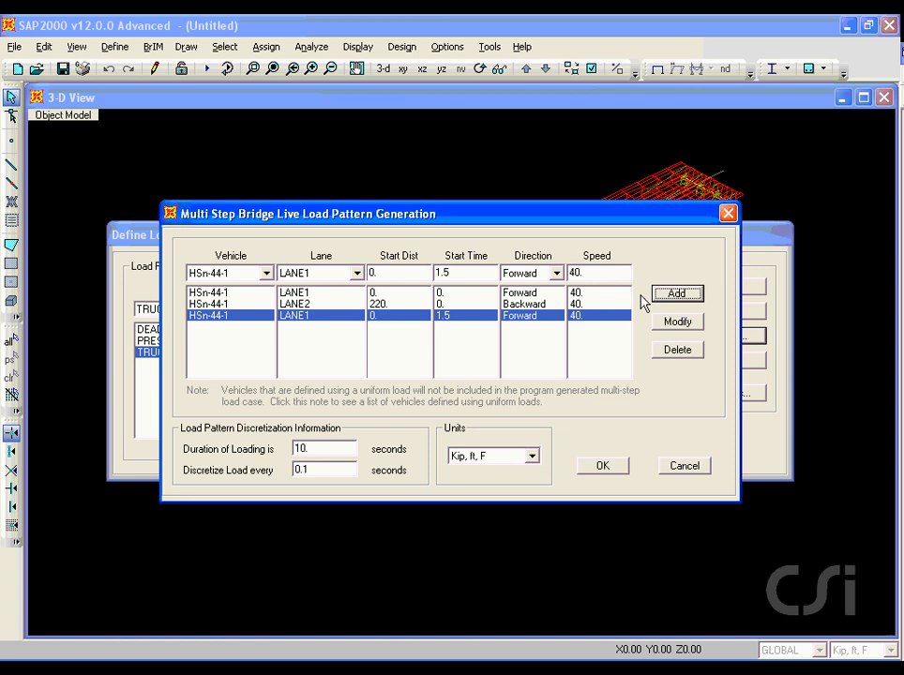
Step: Set the TRUCKS loading duration to 7.5 seconds, change its discretization interval, and accept the load pattern definitions
double_click(313, 450)
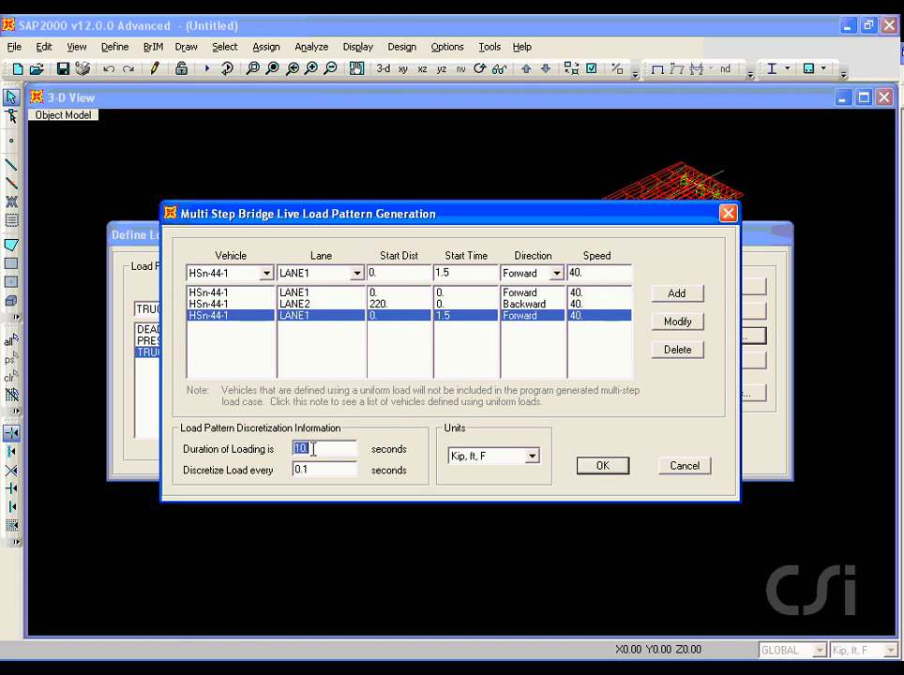
type("7.5")
double_click(315, 469)
type("0")
left_click(593, 467)
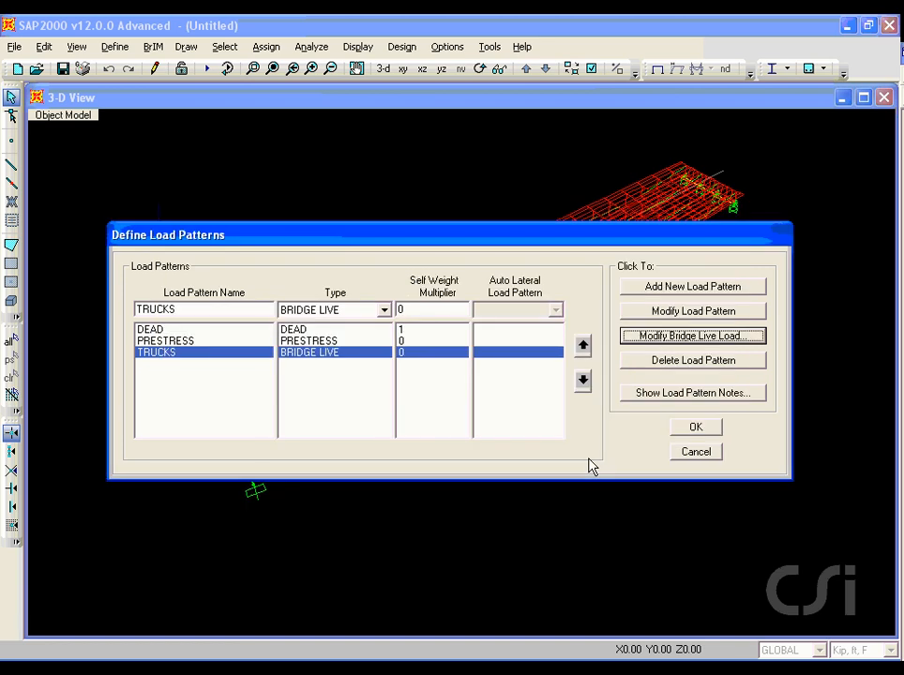
left_click(698, 430)
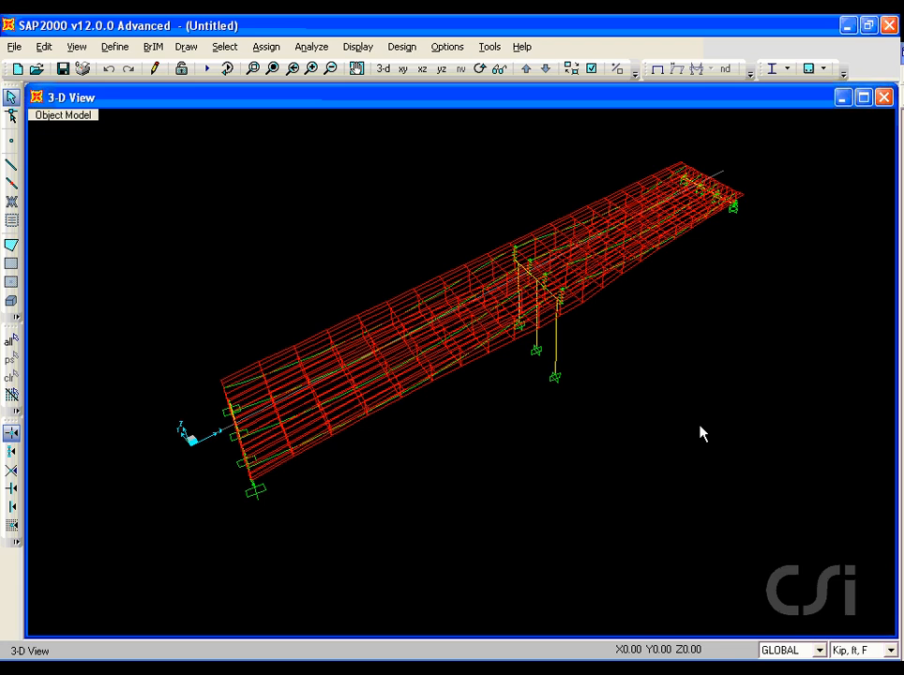
Step: Exclude the DEAD, PRESTRESS and ML load cases from the run and analyze the model for TRUCKS
left_click(312, 52)
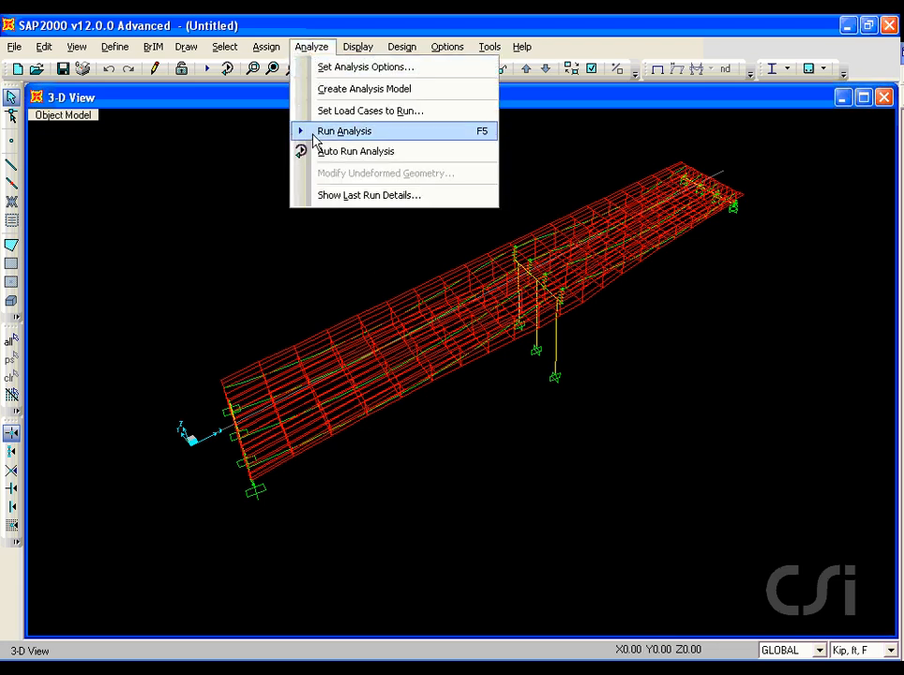
left_click(395, 137)
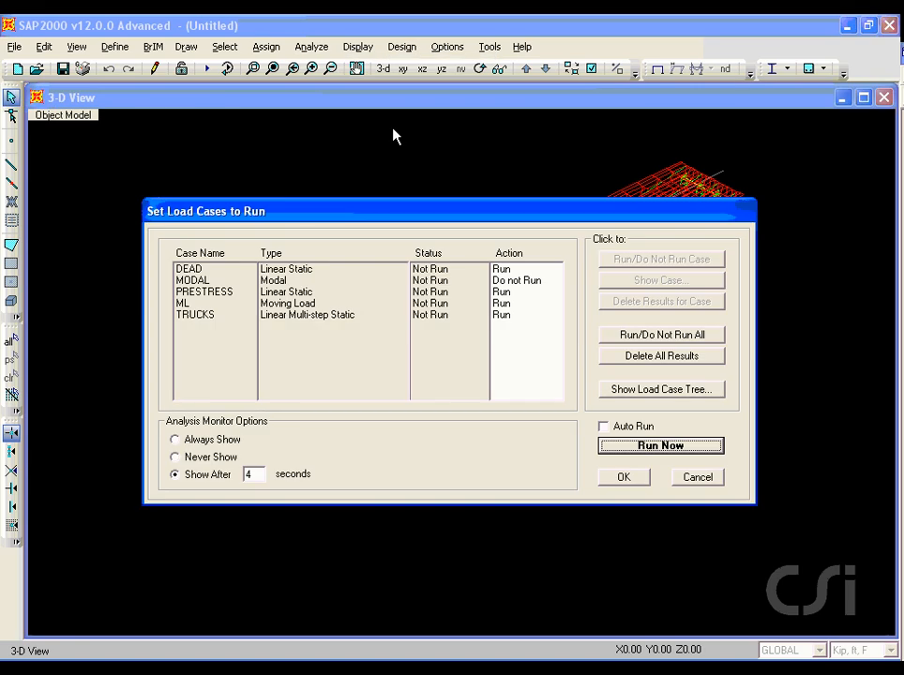
left_click(302, 271)
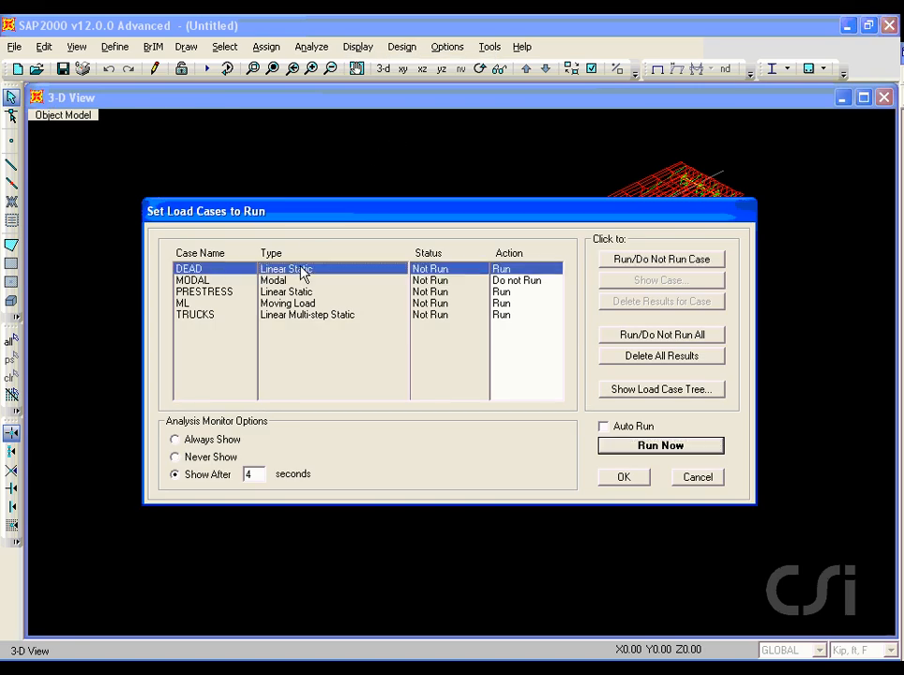
left_click(619, 261)
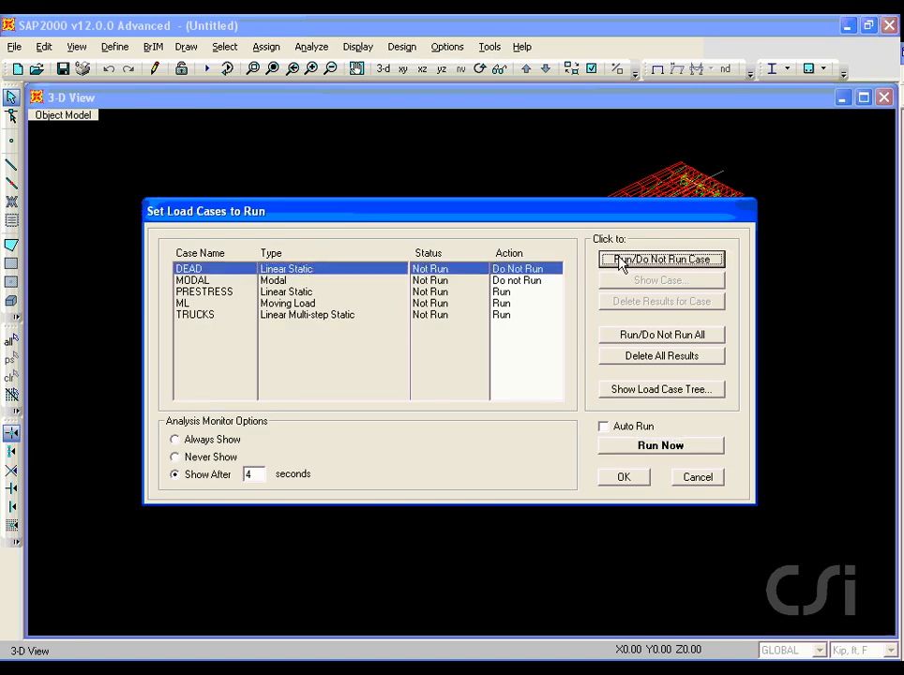
left_click(509, 291)
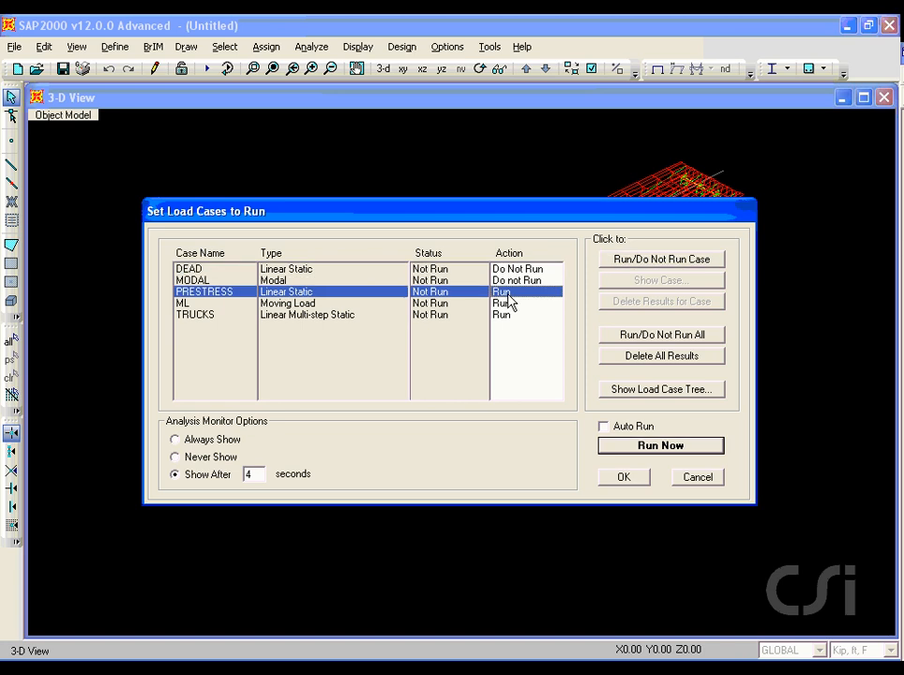
left_click(636, 259)
left_click(509, 304)
left_click(652, 259)
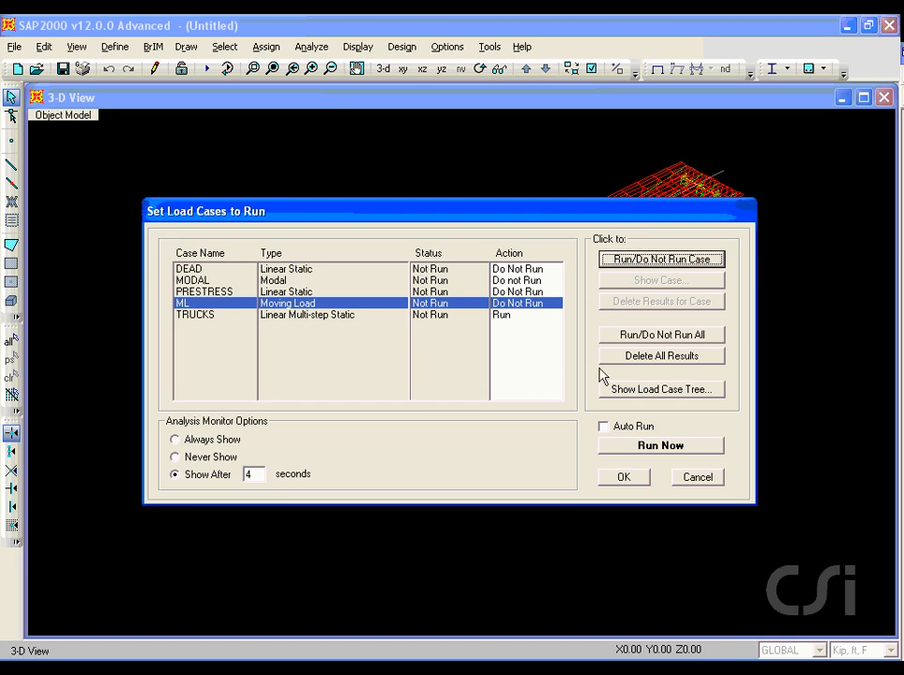
left_click(662, 447)
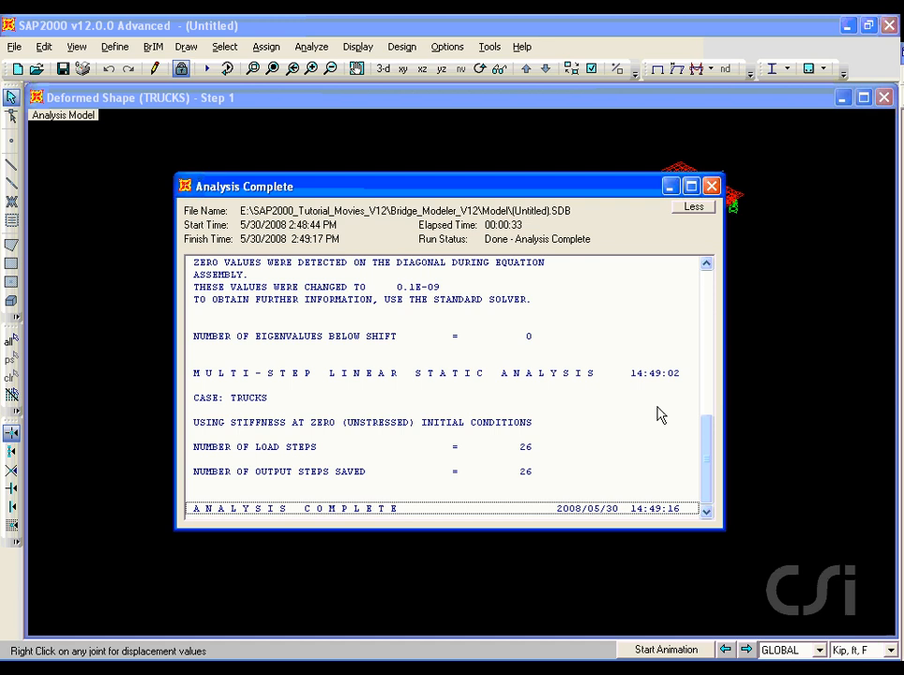
left_click(713, 185)
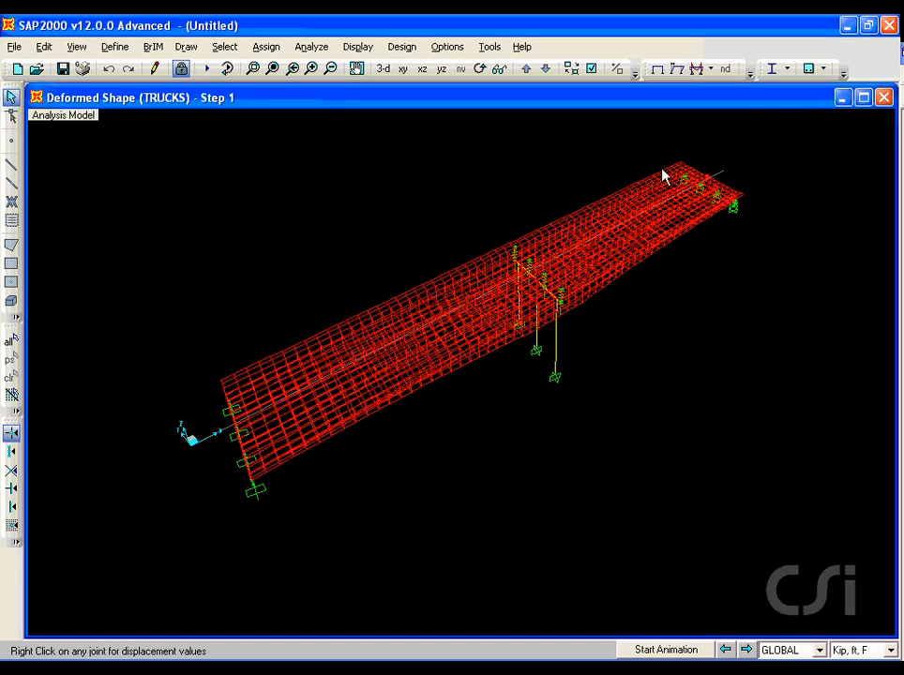
Step: Display the TRUCKS bridge moment M3 for the entire bridge section as a maximum/minimum envelope
left_click(357, 46)
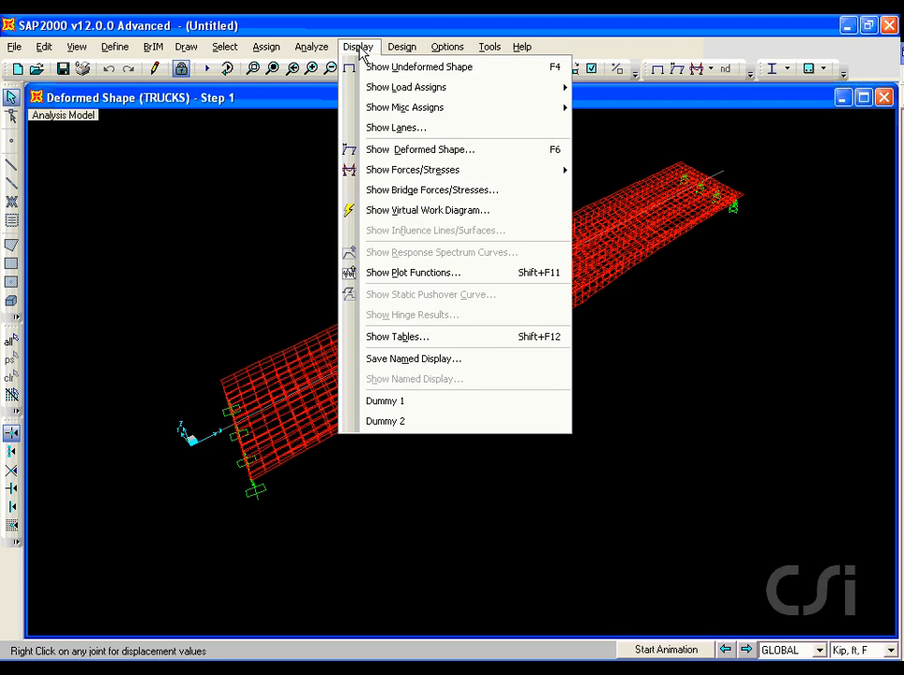
left_click(455, 191)
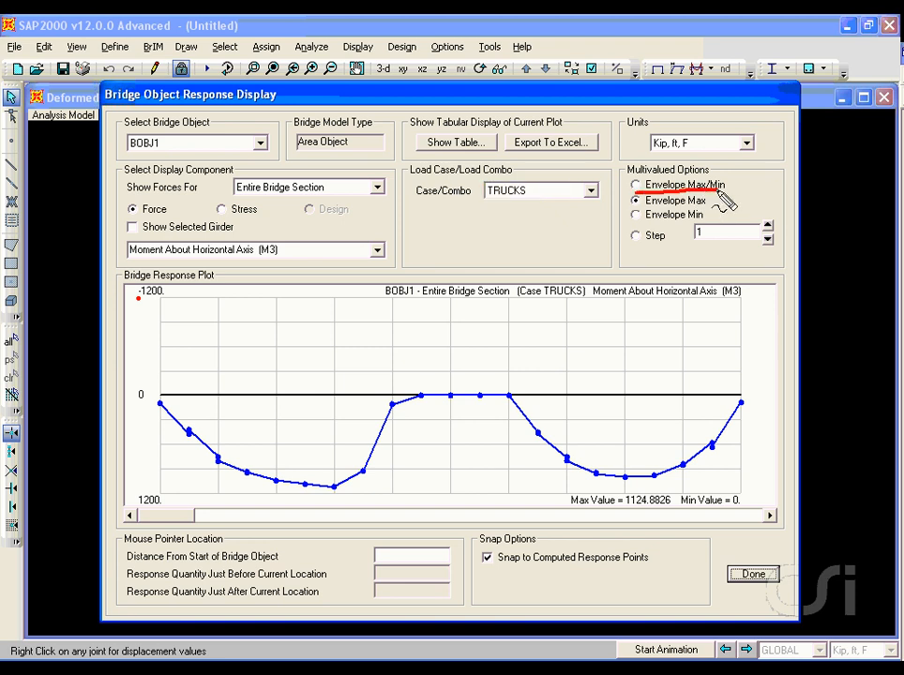
left_click(637, 185)
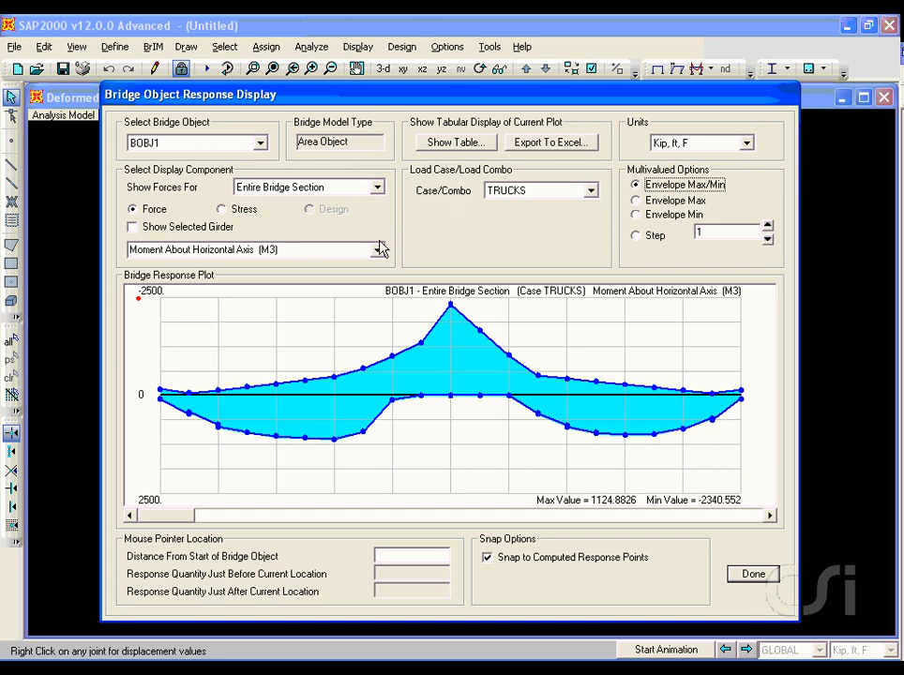
Step: Review the TRUCKS moment M3 envelopes for the left exterior girder and Interior Girder 1, and close the response display
left_click(377, 188)
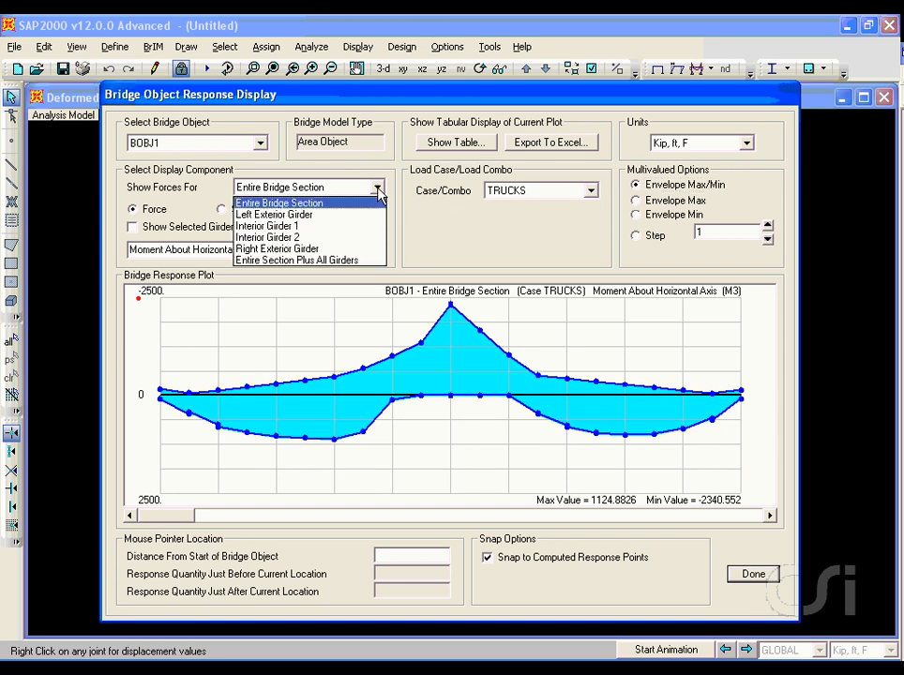
left_click(293, 216)
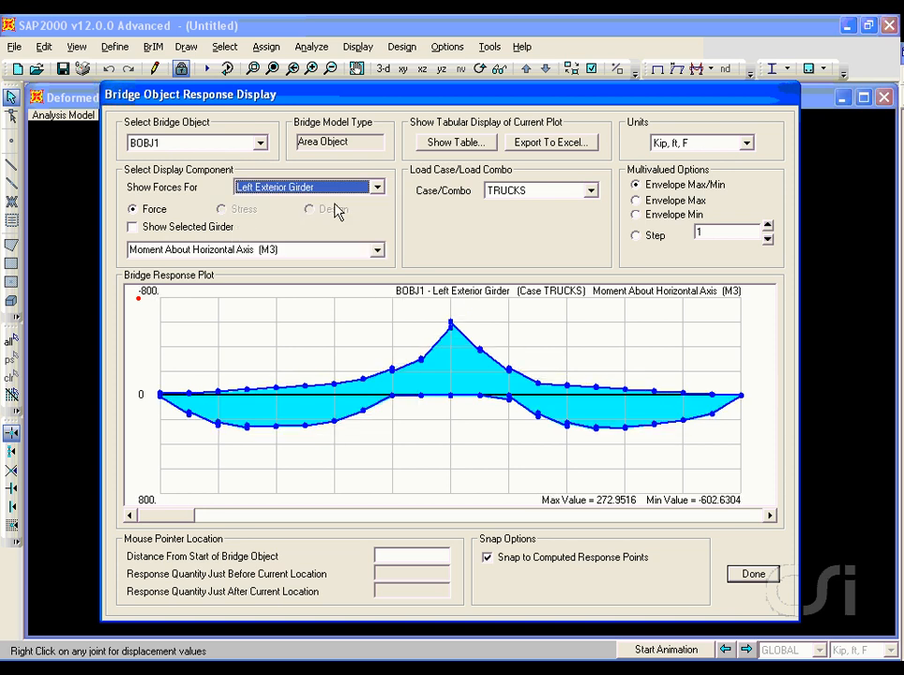
left_click(377, 188)
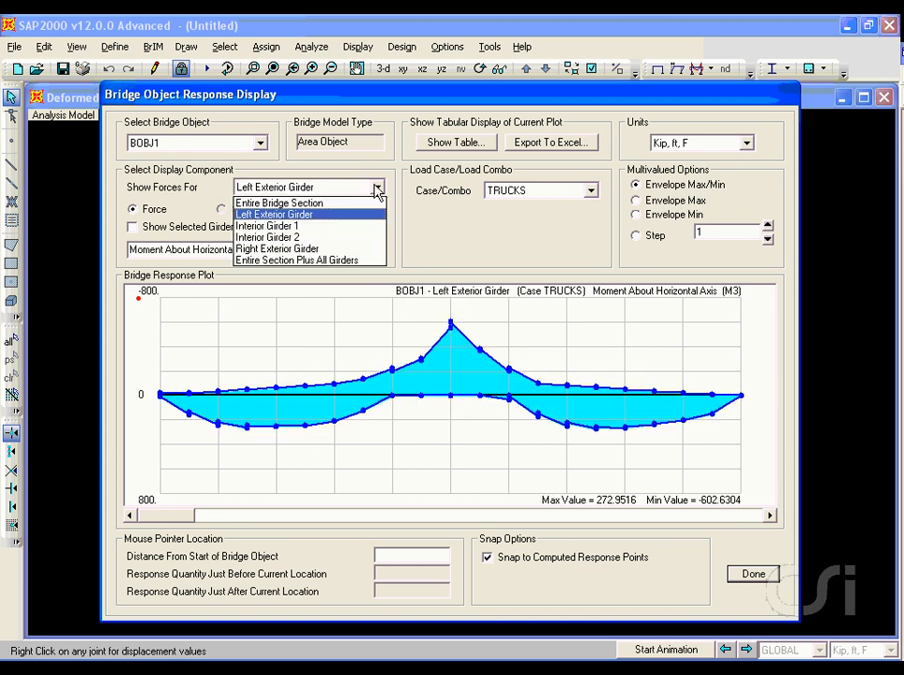
left_click(259, 226)
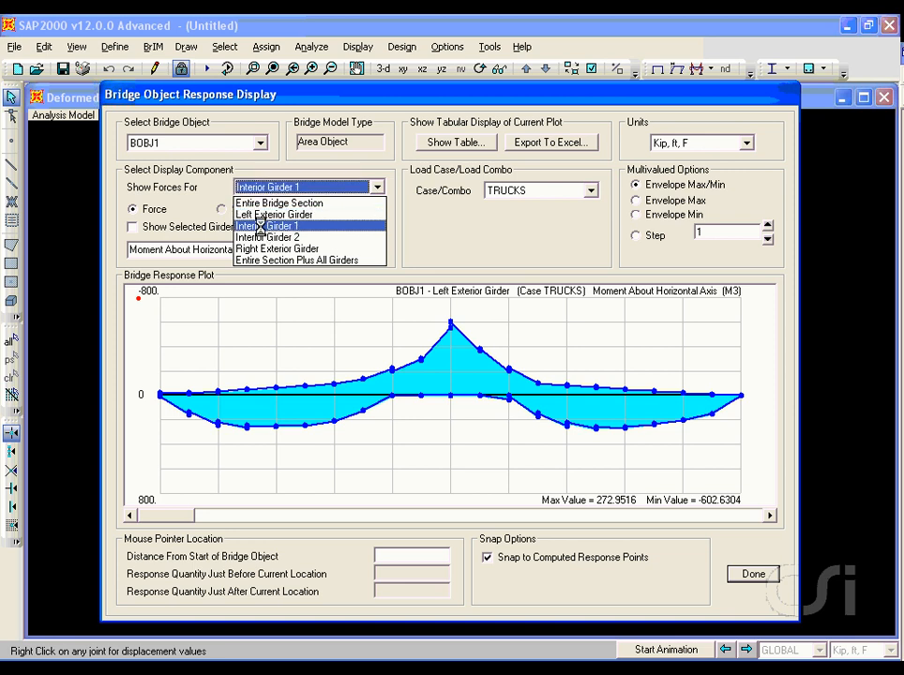
left_click(260, 226)
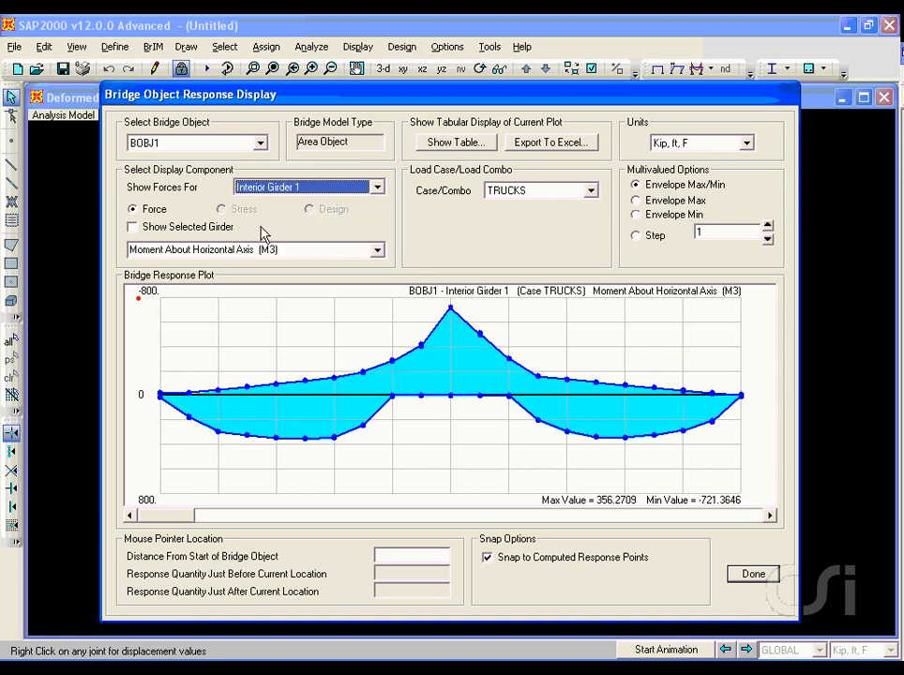
left_click(752, 575)
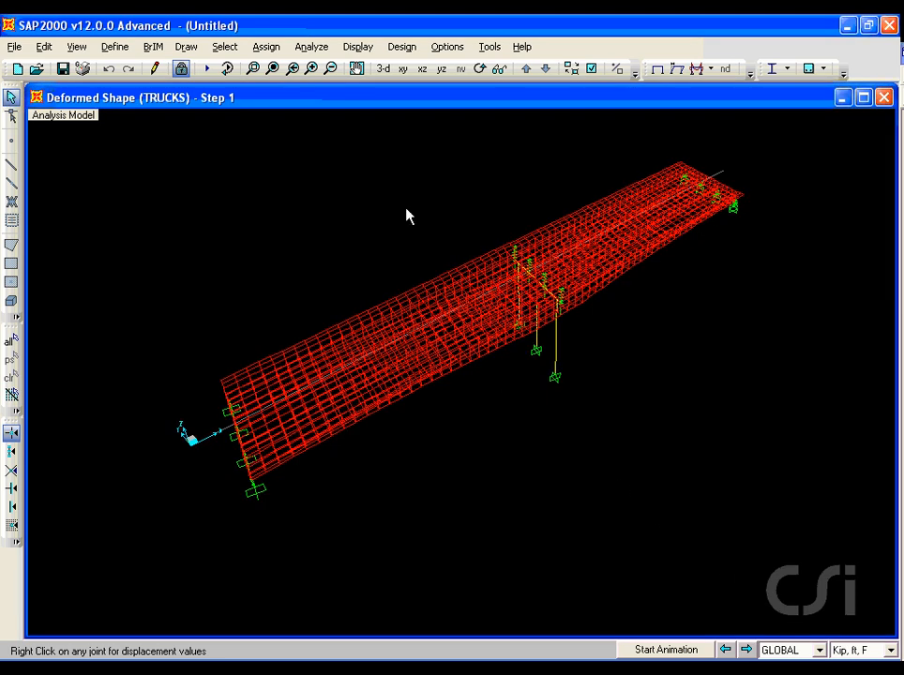
Step: Display the shell resultant force F11 contours for TRUCKS at step 9 with a contour range of -3 to 3
left_click(357, 46)
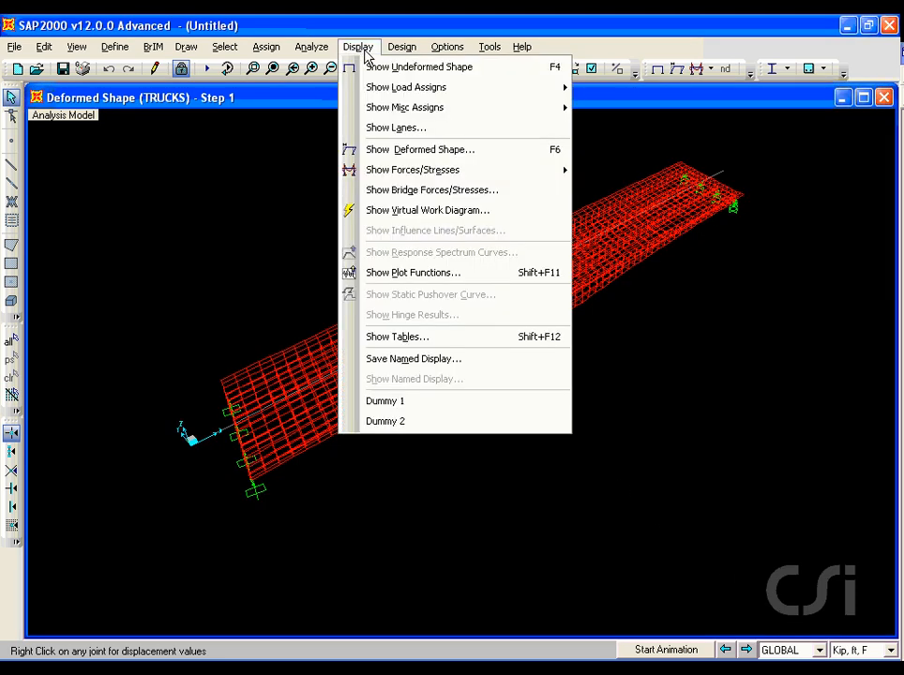
mouse_move(477, 172)
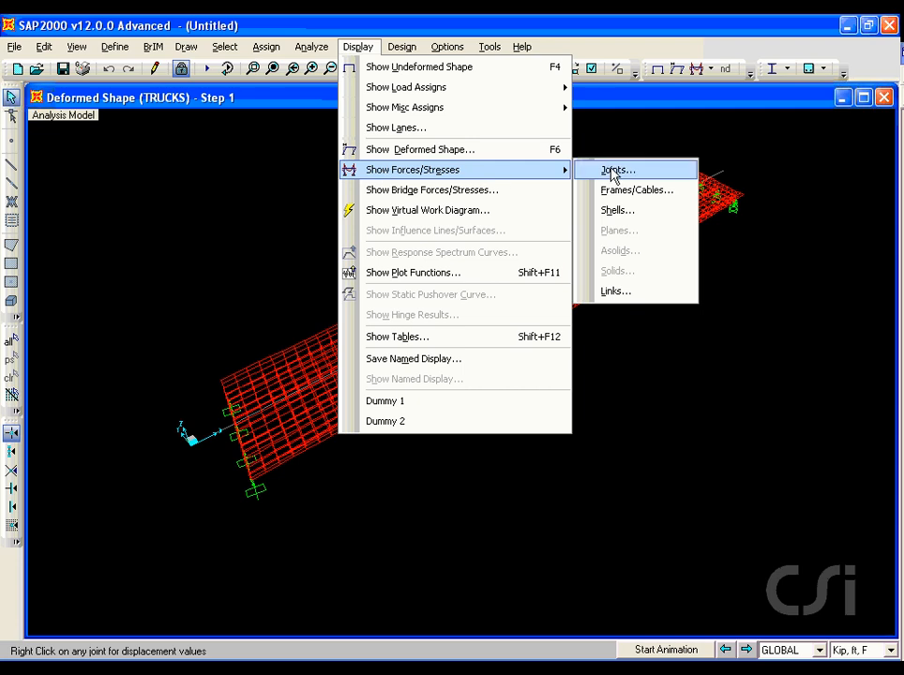
left_click(634, 217)
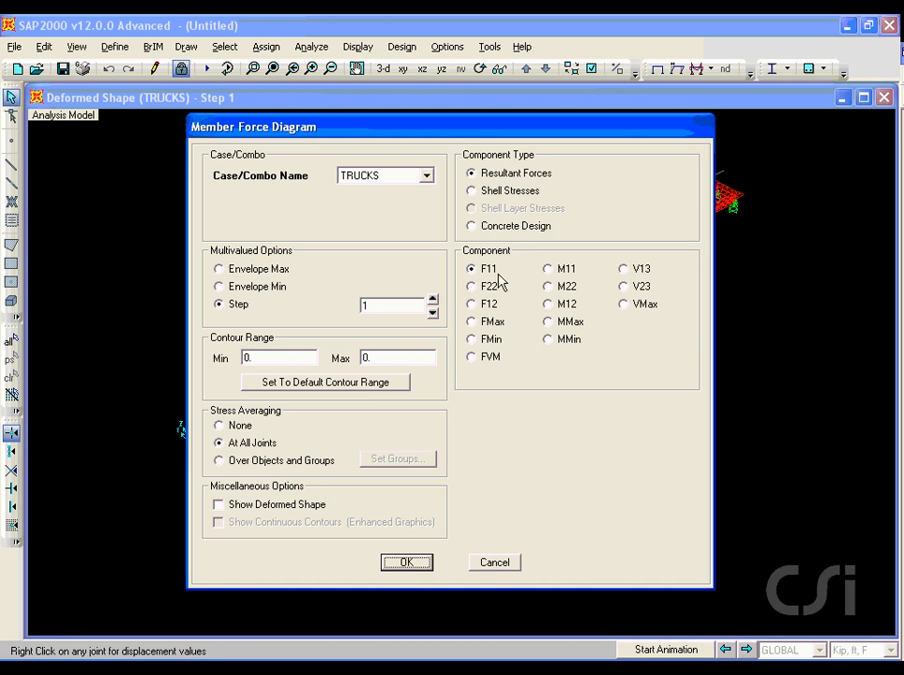
left_click_drag(461, 275, 507, 276)
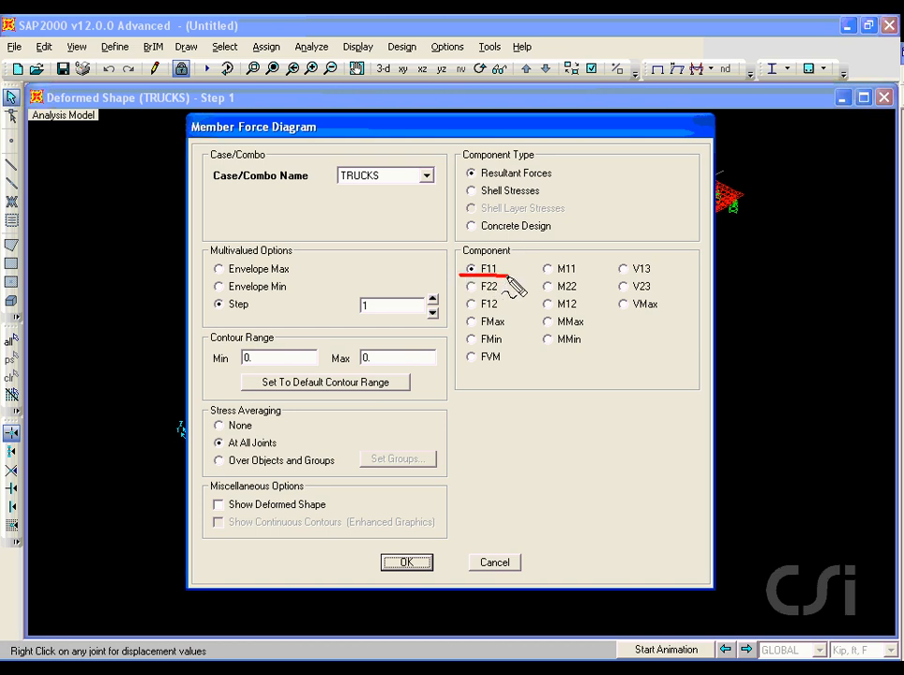
key("Escape")
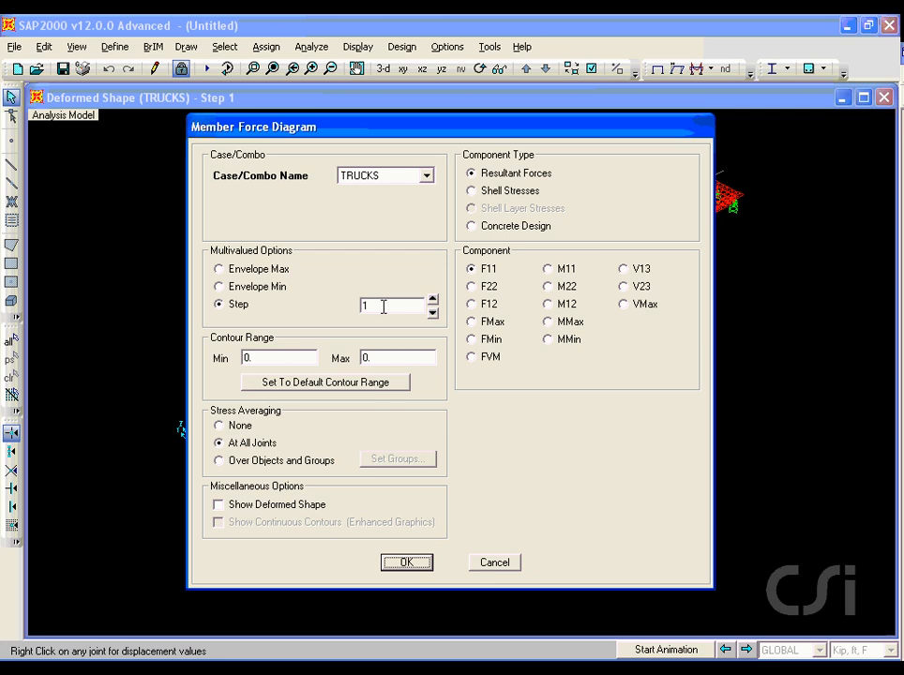
double_click(384, 307)
type("9")
double_click(288, 357)
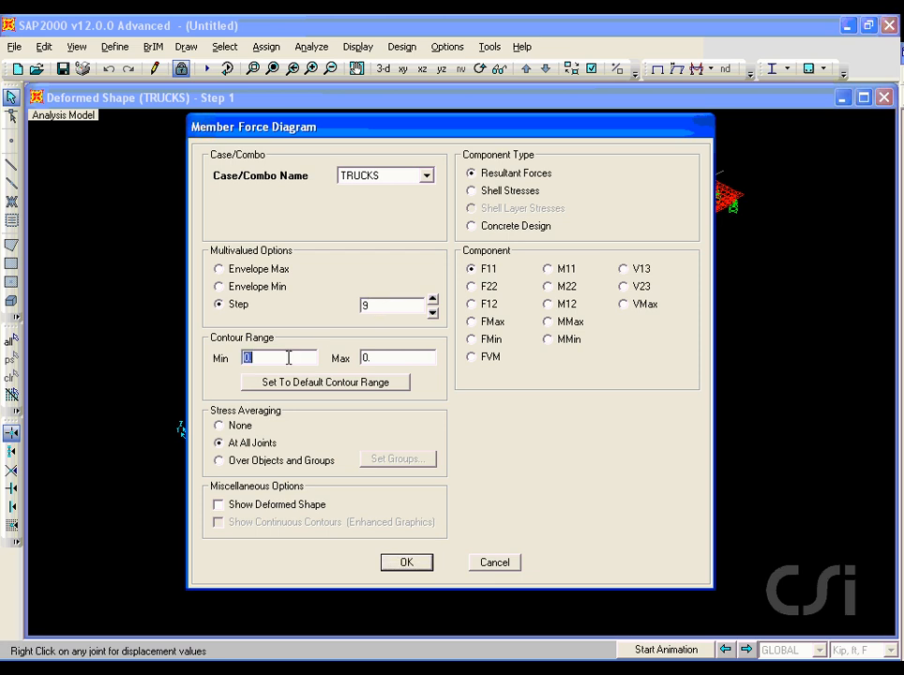
type("-3")
type("3")
left_click(404, 564)
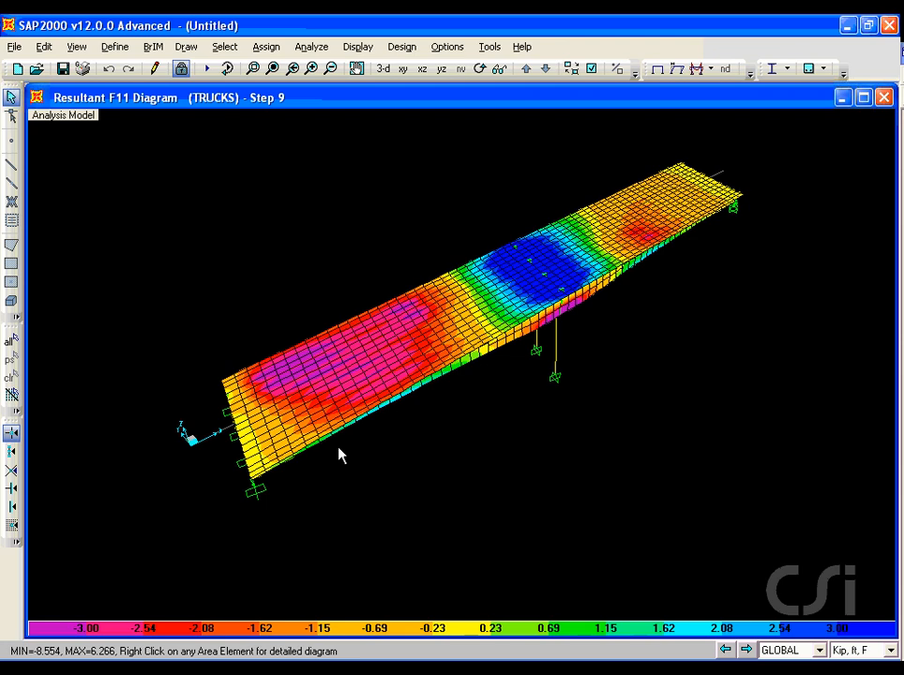
Step: Start a multi-step animation video of the F11 results, saving it as (Untitled).avi in the Model folder
left_click(14, 47)
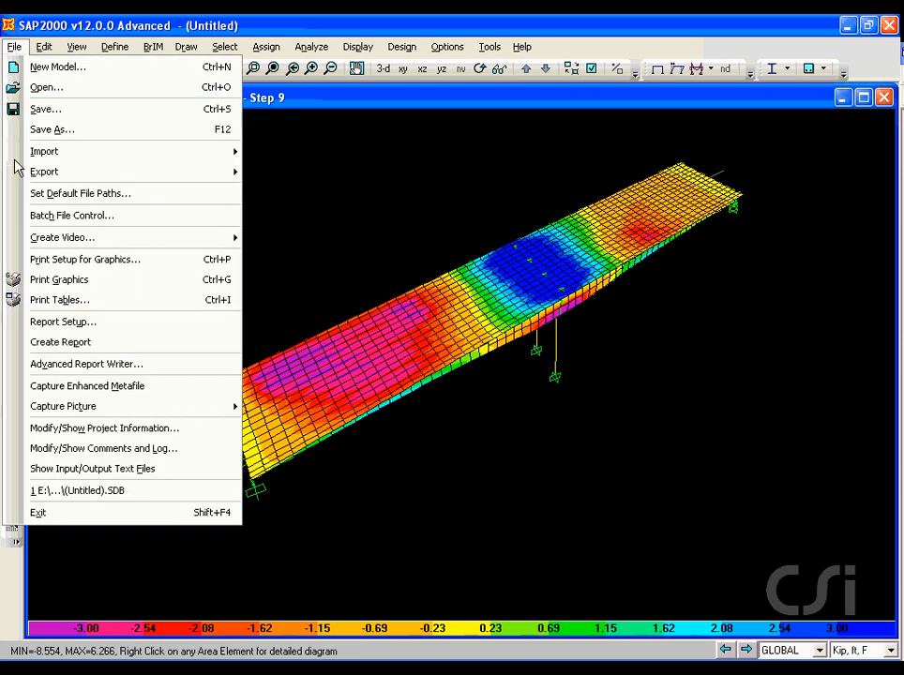
mouse_move(35, 242)
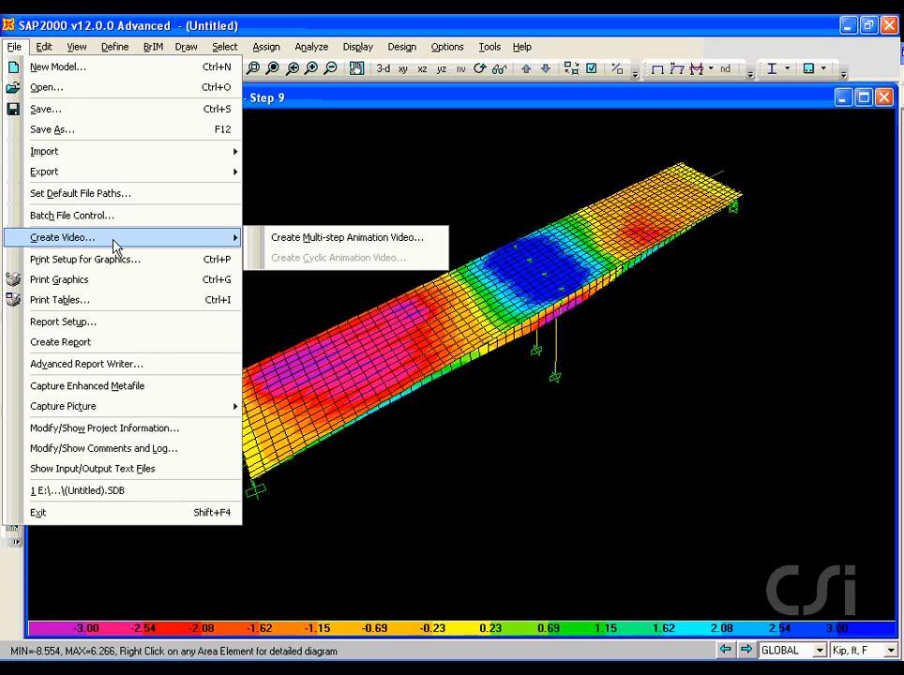
left_click(336, 240)
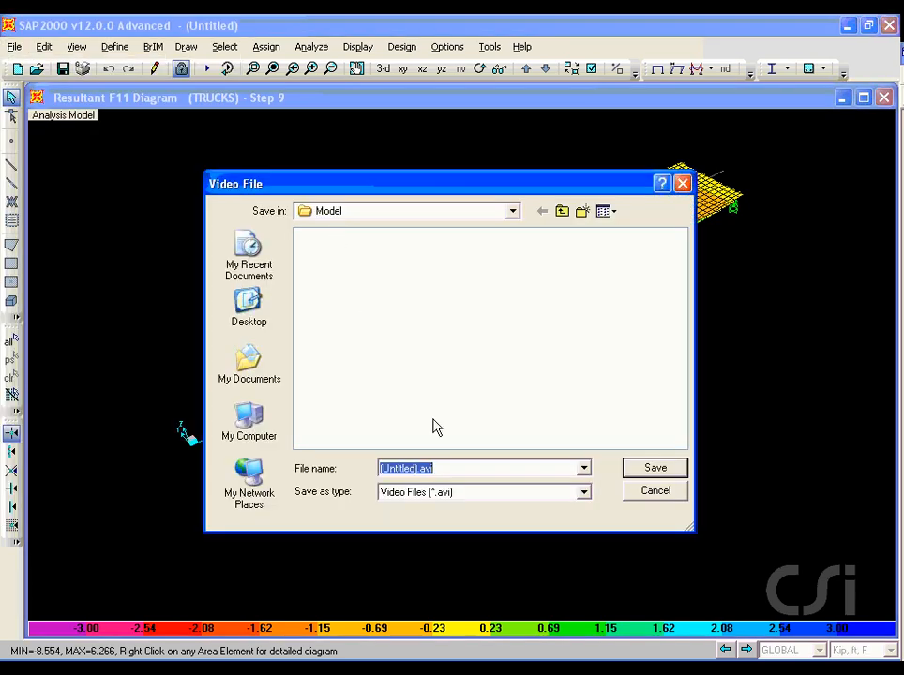
left_click(643, 470)
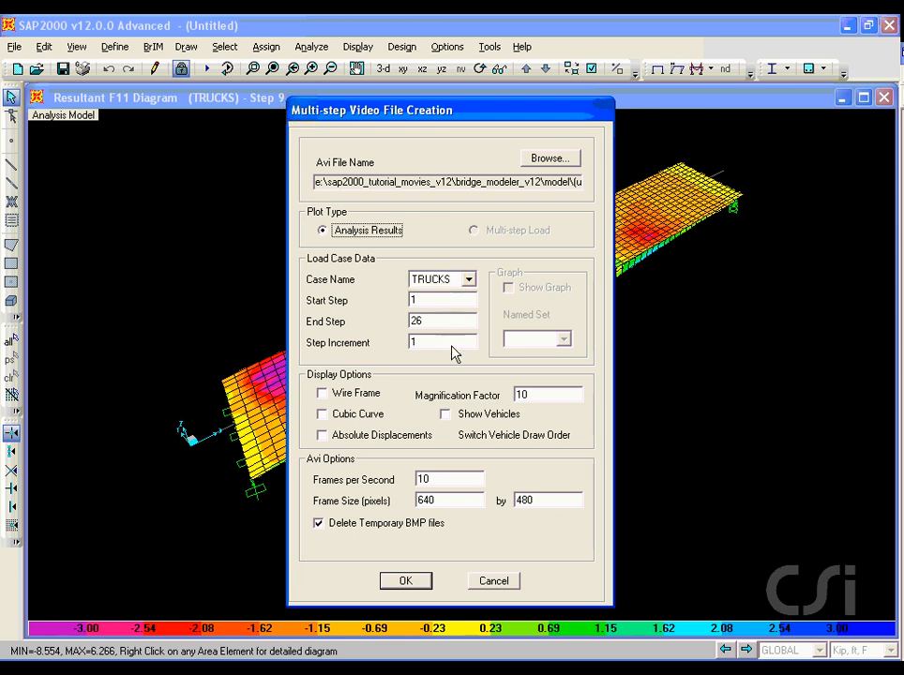
Step: Create the TRUCKS video with a magnification factor of 2000, vehicles shown and 4 frames per second
double_click(541, 395)
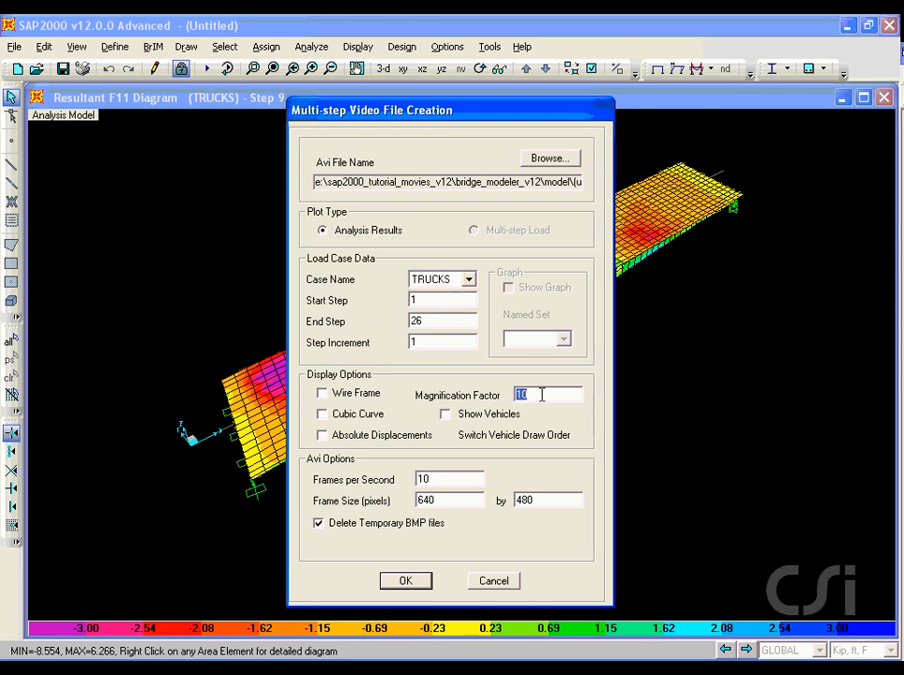
type("2000")
left_click(447, 415)
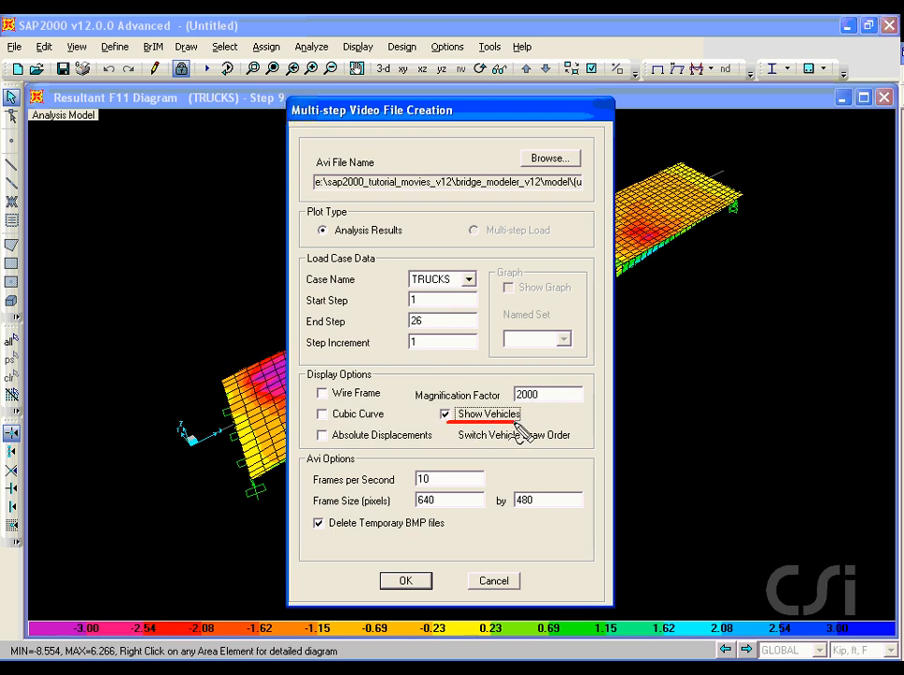
double_click(456, 479)
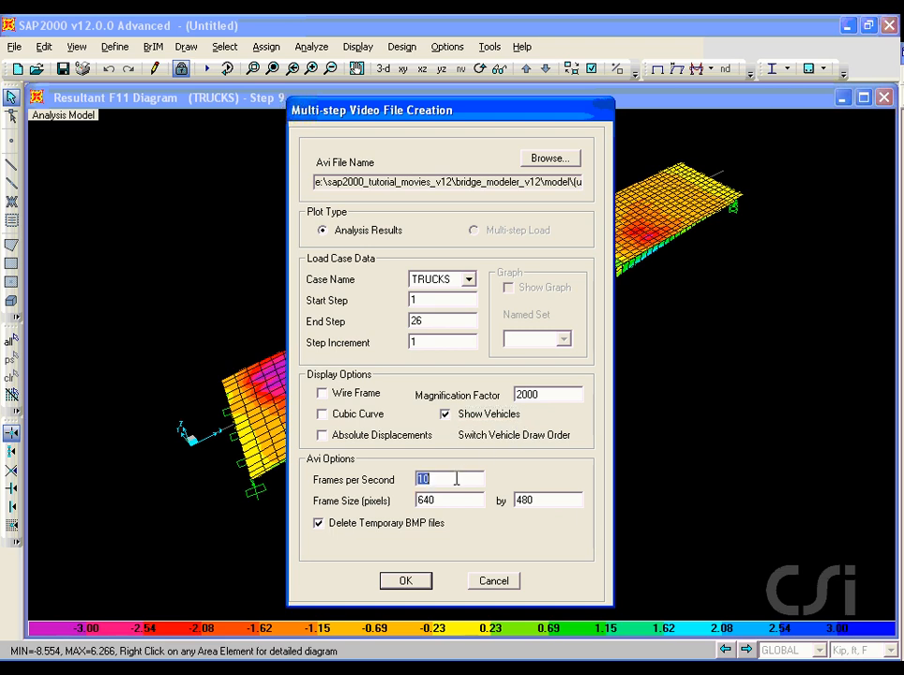
type("4")
left_click(411, 583)
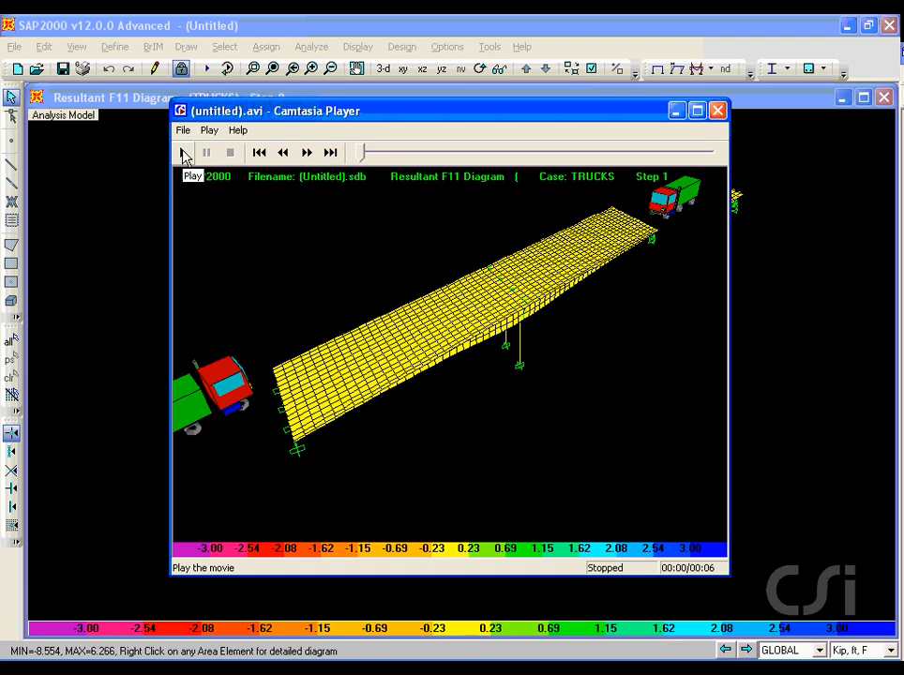
Step: Play the TRUCKS animation video twice to review the moving trucks and the changing F11 contours
left_click(185, 154)
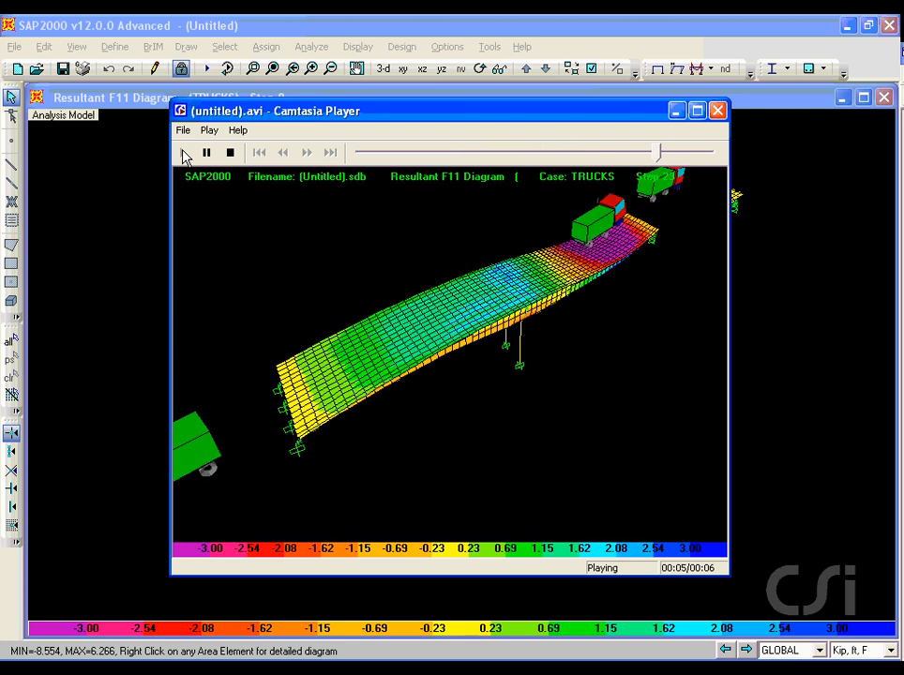
left_click(184, 153)
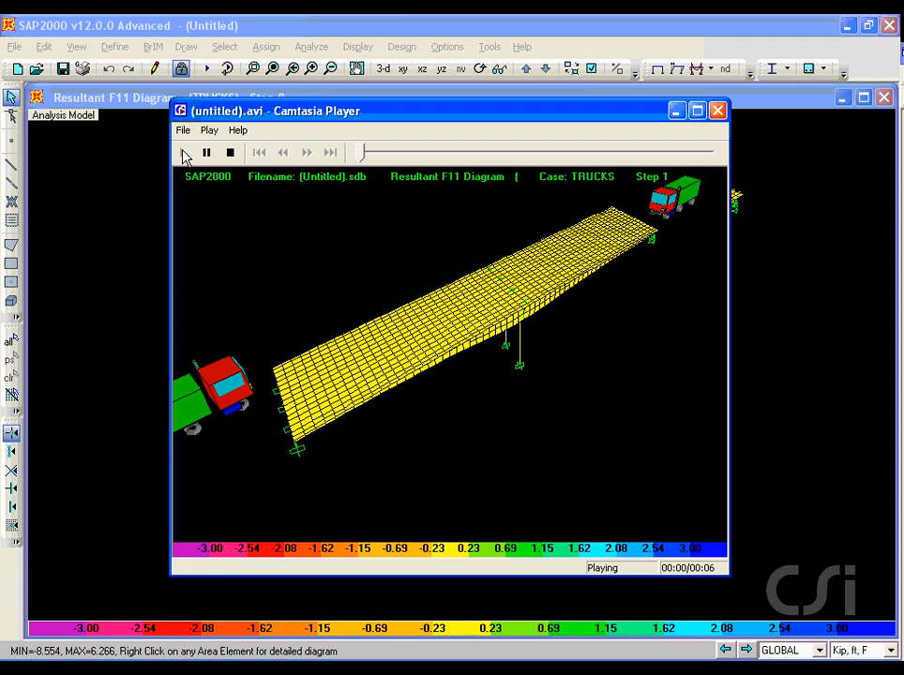